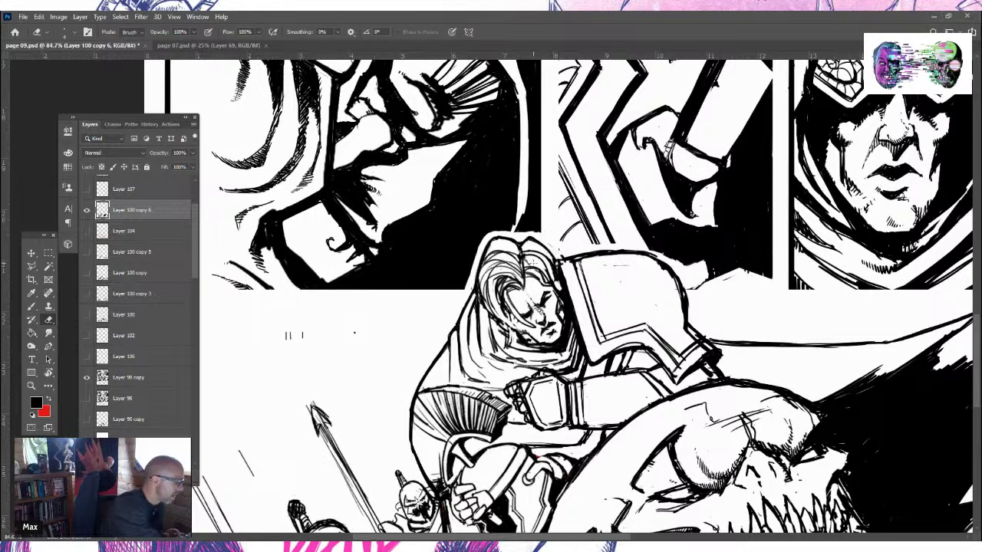
Ink brush strokes on the crouching man's hair, shoulder armour outline and cloak on Layer 100 copy 6
click(32, 306)
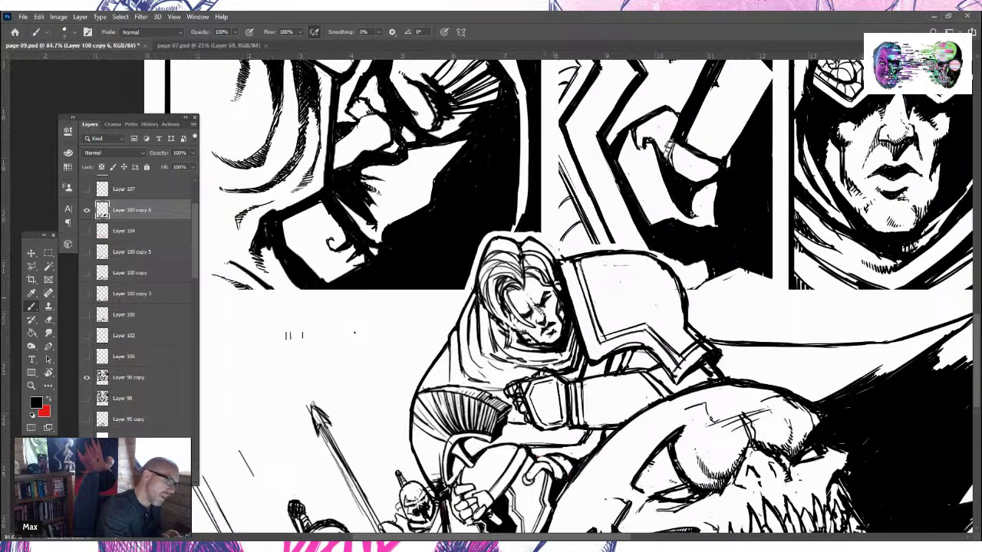
drag(494, 295, 523, 333)
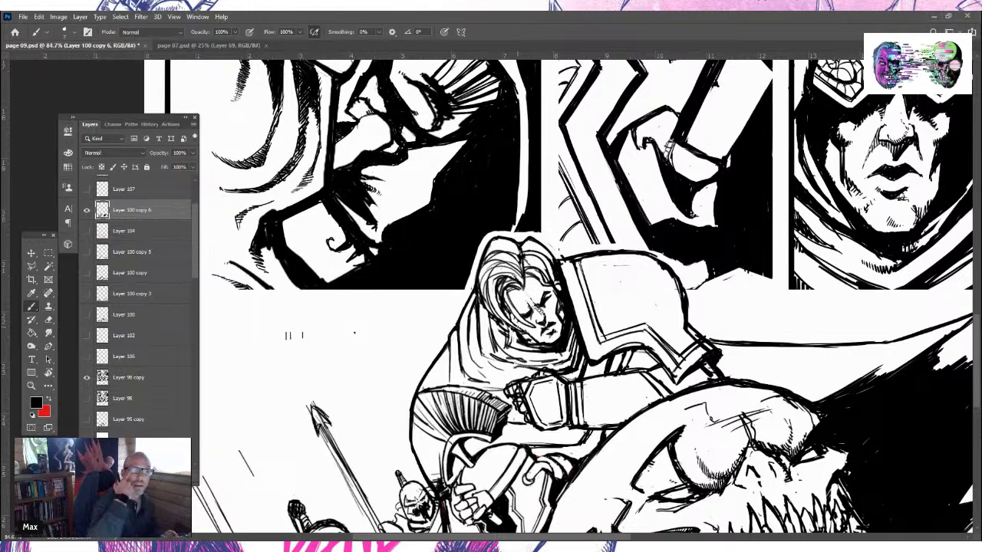
mouse_move(505, 310)
mouse_down()
mouse_move(514, 324)
mouse_move(511, 313)
mouse_up()
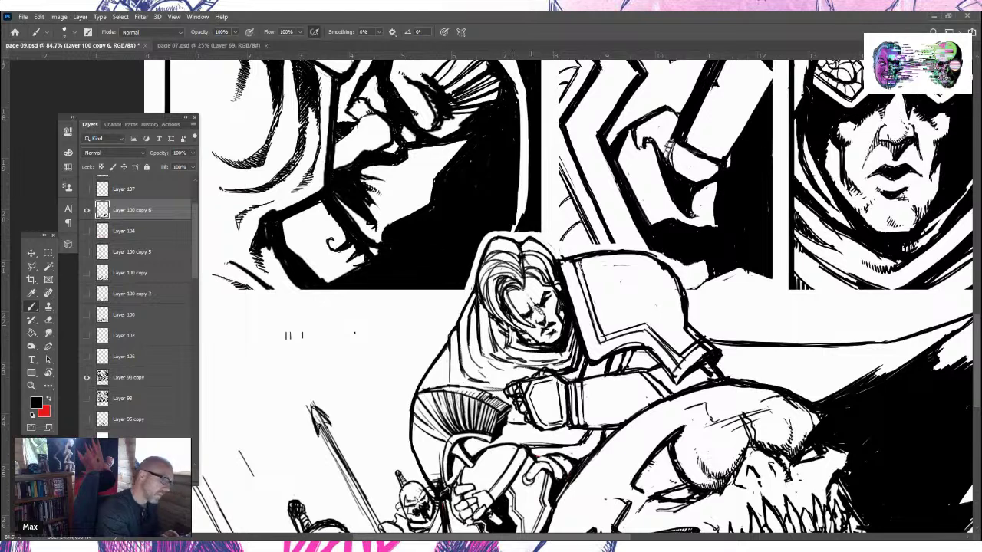
drag(652, 255, 685, 295)
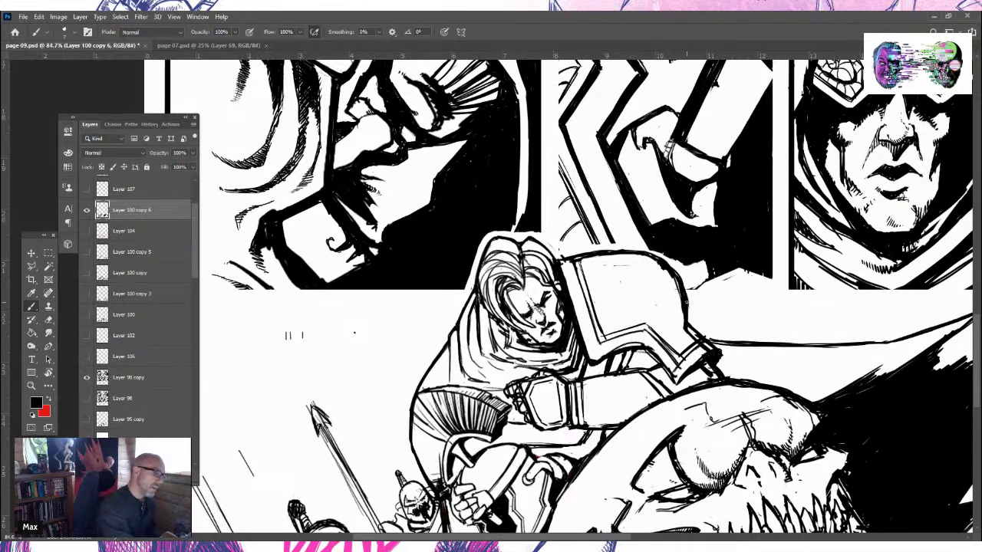
drag(471, 309, 474, 341)
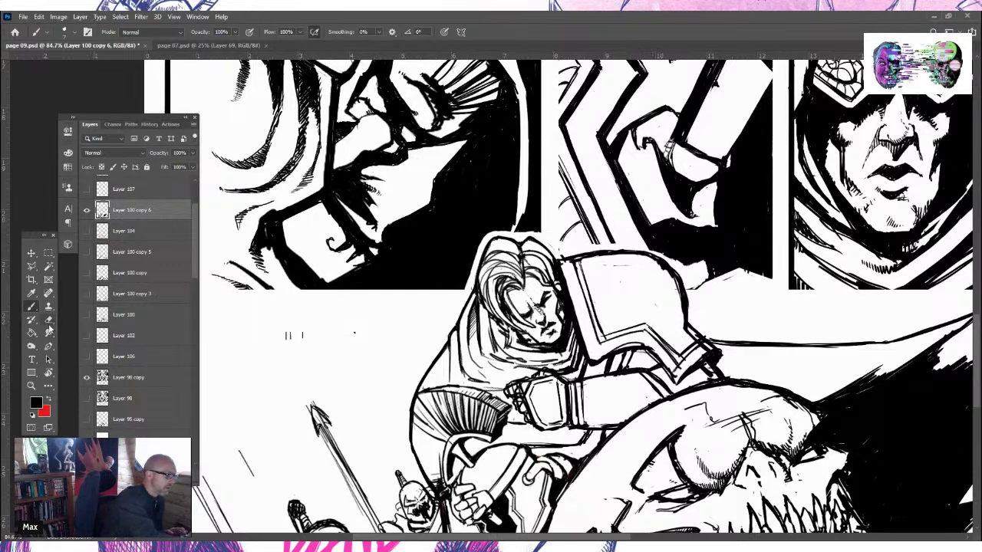
Refine the line work of the crouching man's forearm and lower shoulder armour, alternating between erasing and black ink strokes
key(e)
drag(595, 381, 630, 375)
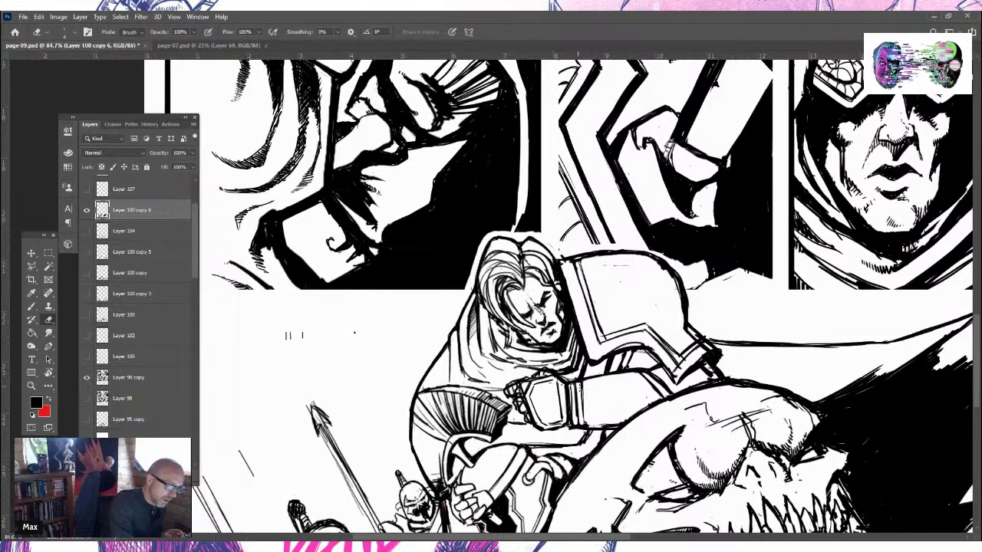
key(b)
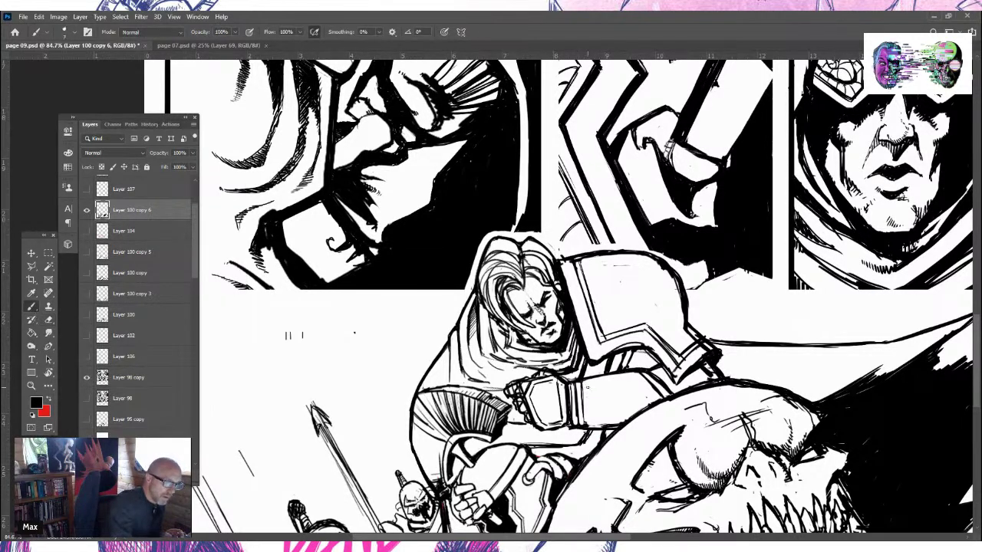
mouse_move(584, 381)
mouse_down()
mouse_move(583, 425)
mouse_move(584, 396)
mouse_move(577, 423)
mouse_move(554, 431)
mouse_move(606, 427)
mouse_up()
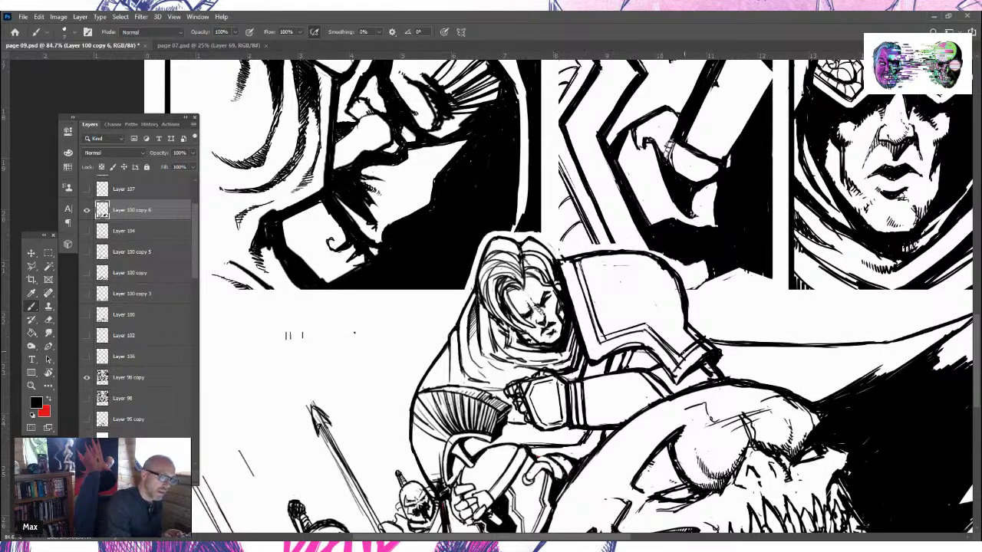
click(49, 320)
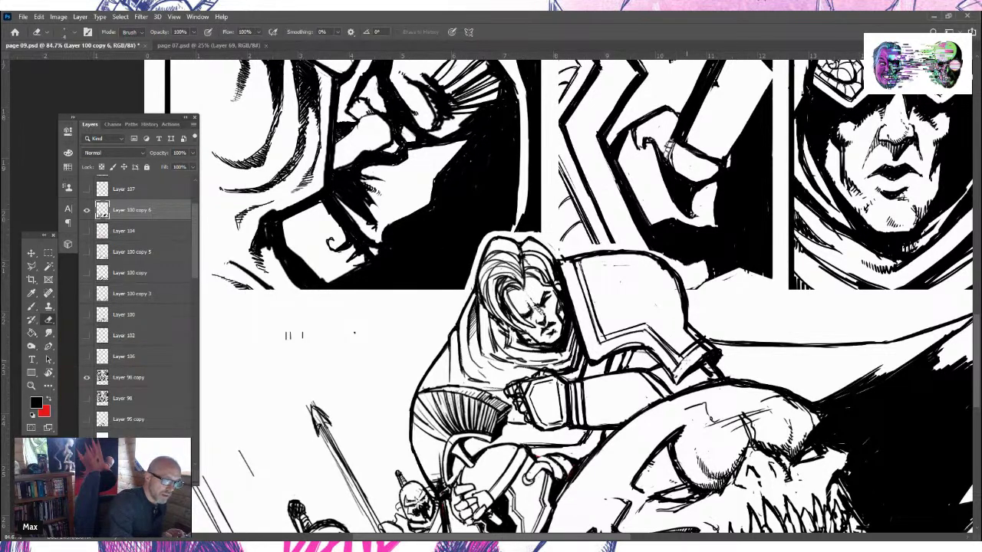
key(b)
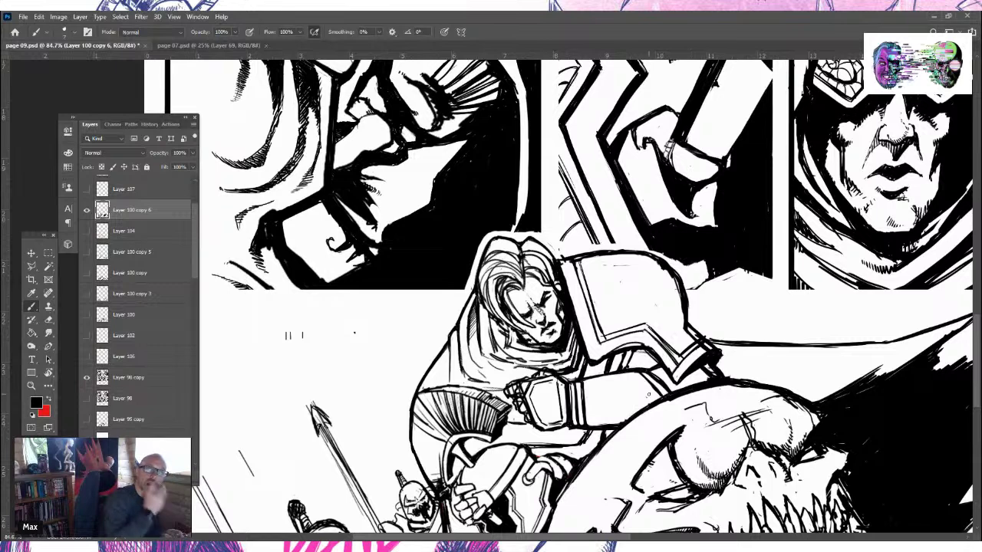
key(e)
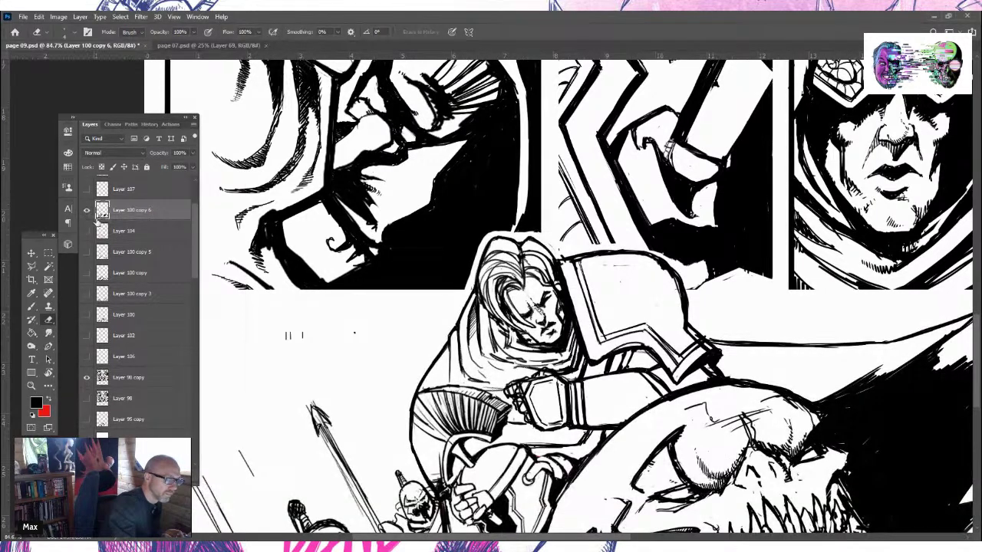
Set the eraser size to 34 px and clean up the line art around the man's head on Layer 98 copy
click(159, 380)
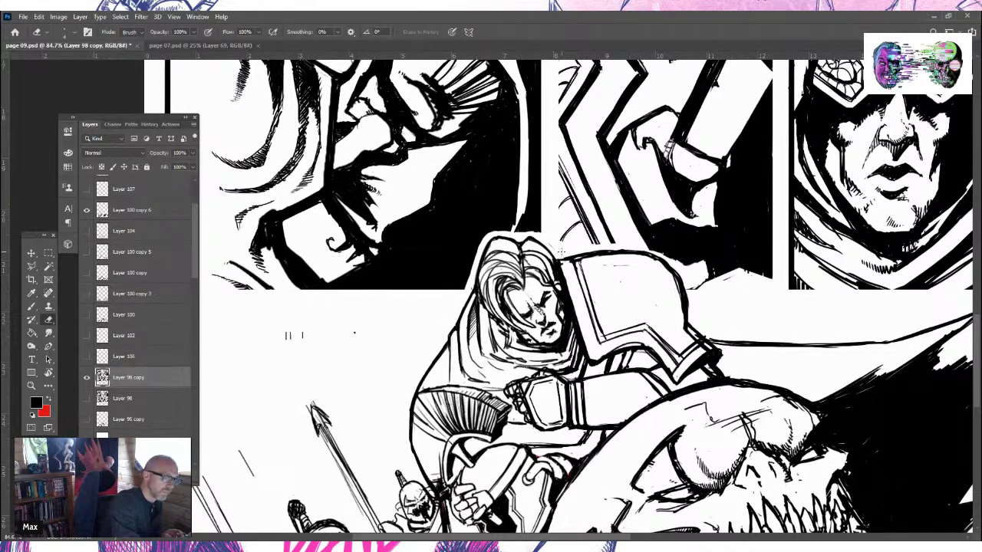
click(70, 32)
text(34)
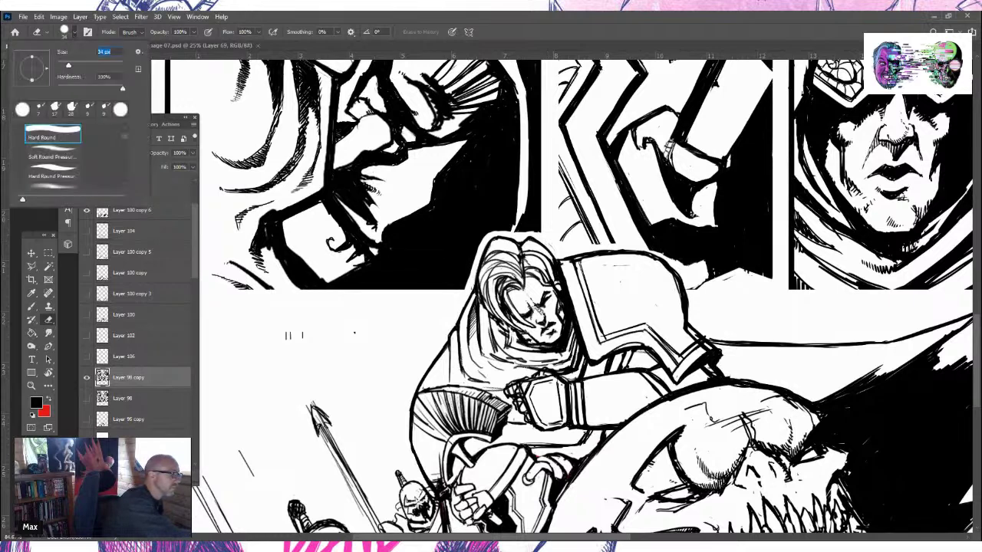
key(Return)
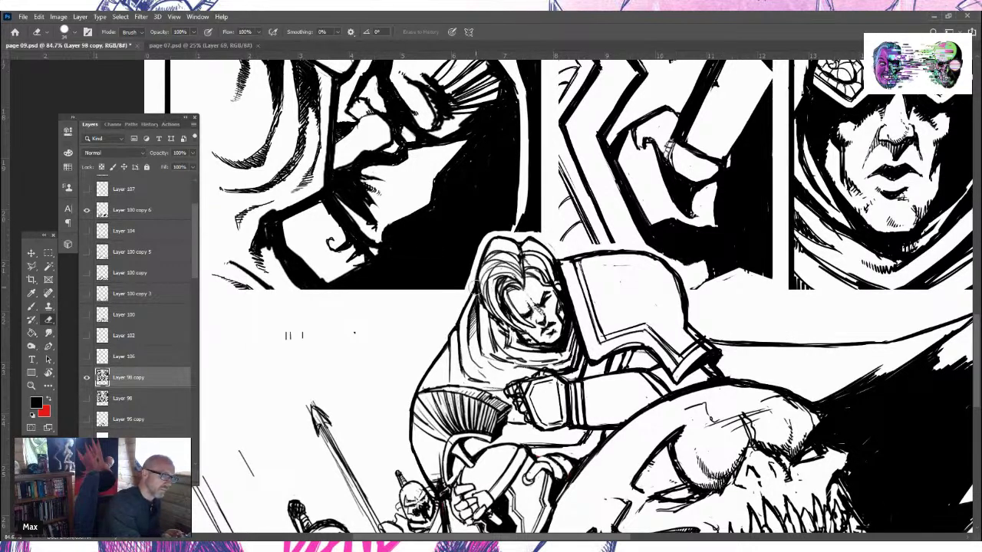
key(b)
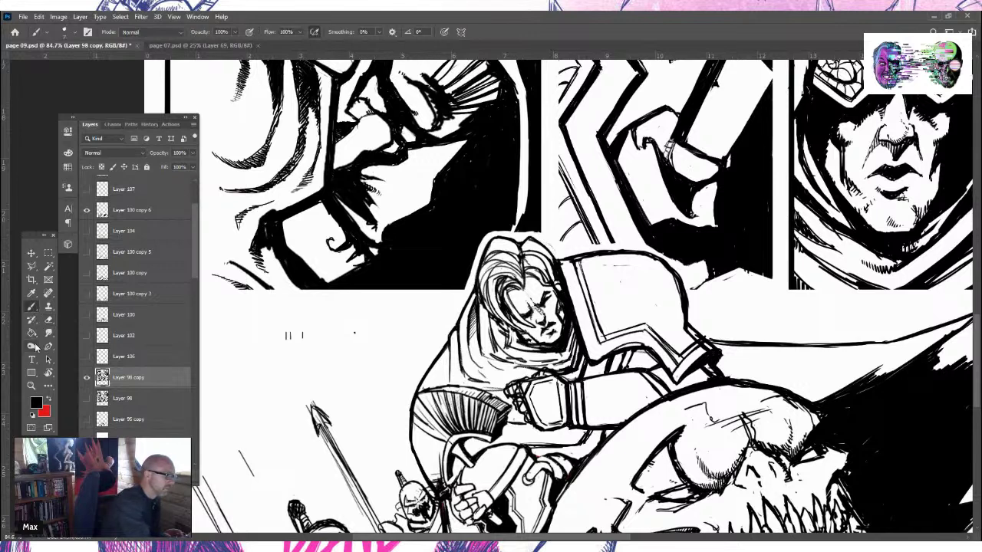
On Layer 100 copy 6, clean up and thicken the shoulder armour outline, and ink the hair and the folds below the forearm
click(153, 211)
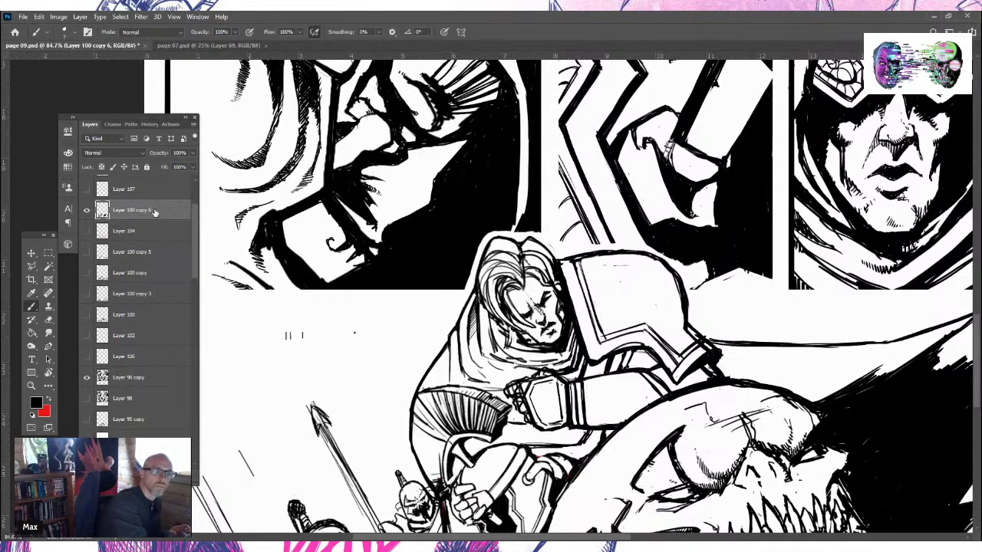
click(48, 319)
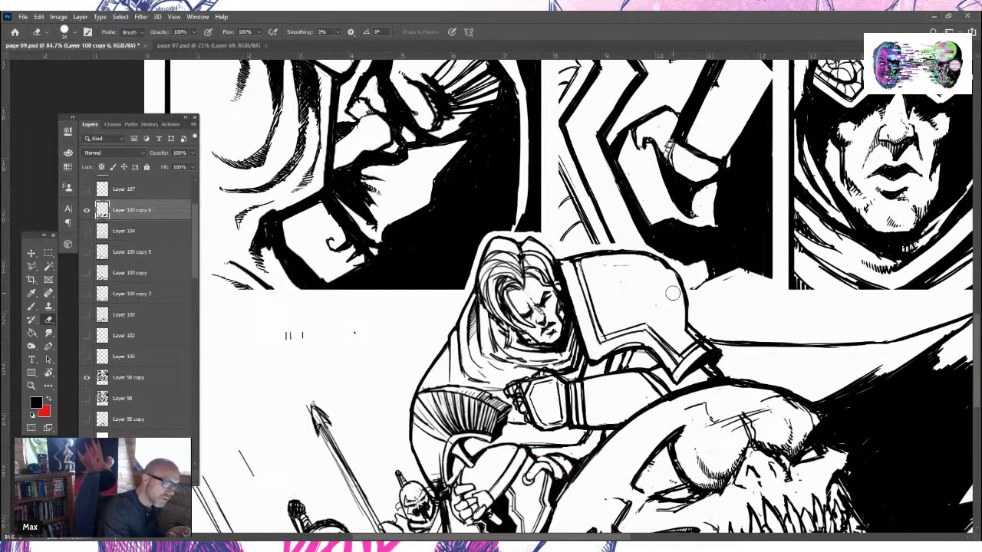
click(33, 310)
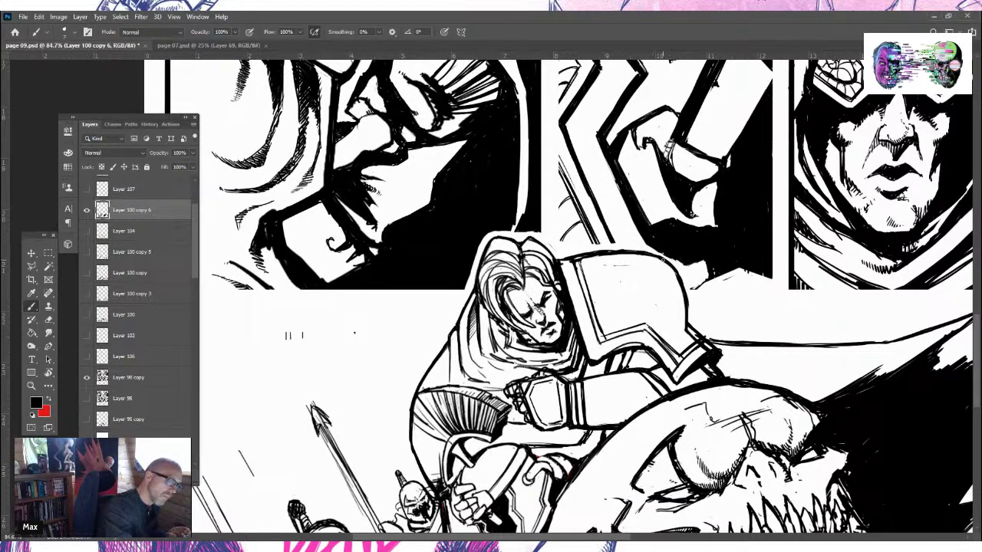
drag(675, 271, 689, 321)
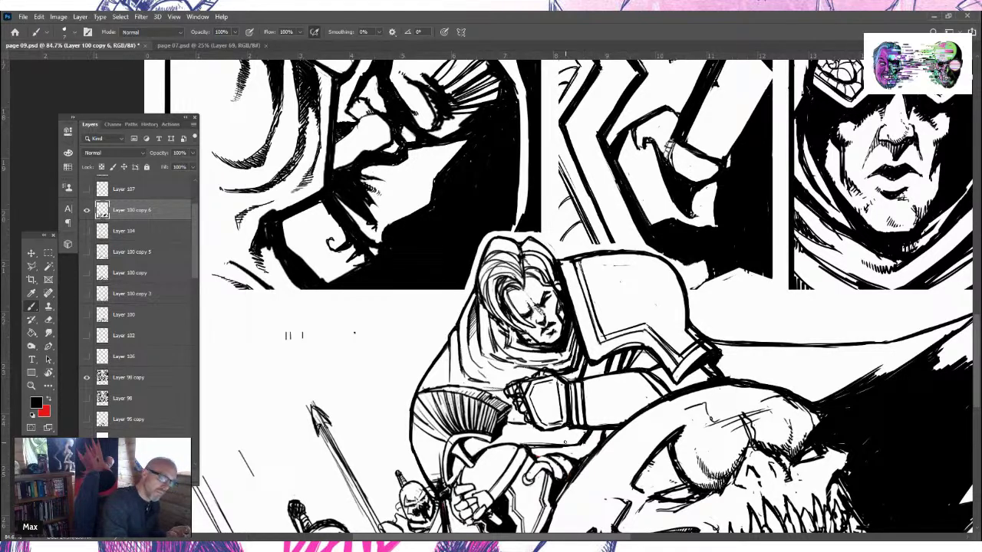
drag(535, 458, 564, 450)
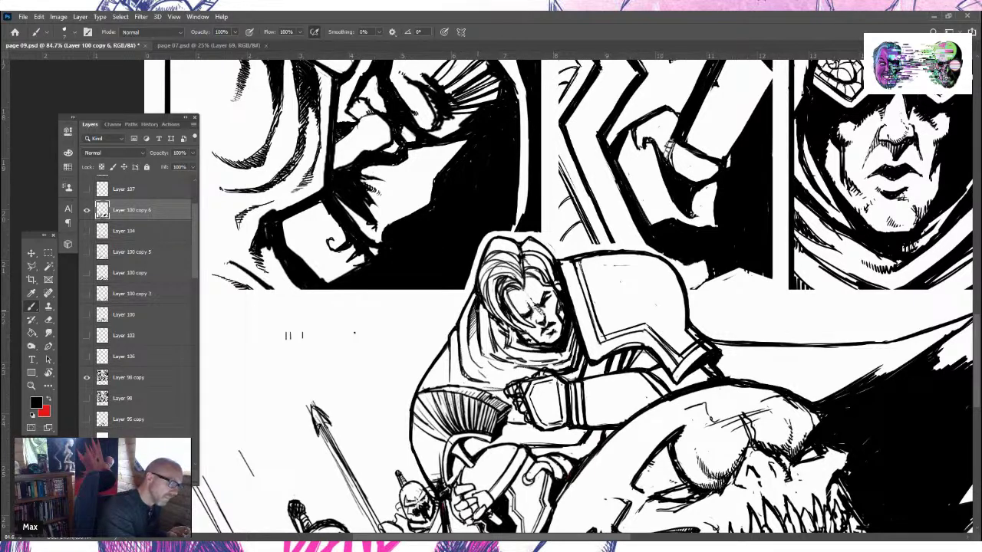
mouse_move(488, 308)
mouse_down()
mouse_move(488, 327)
mouse_move(489, 314)
mouse_up()
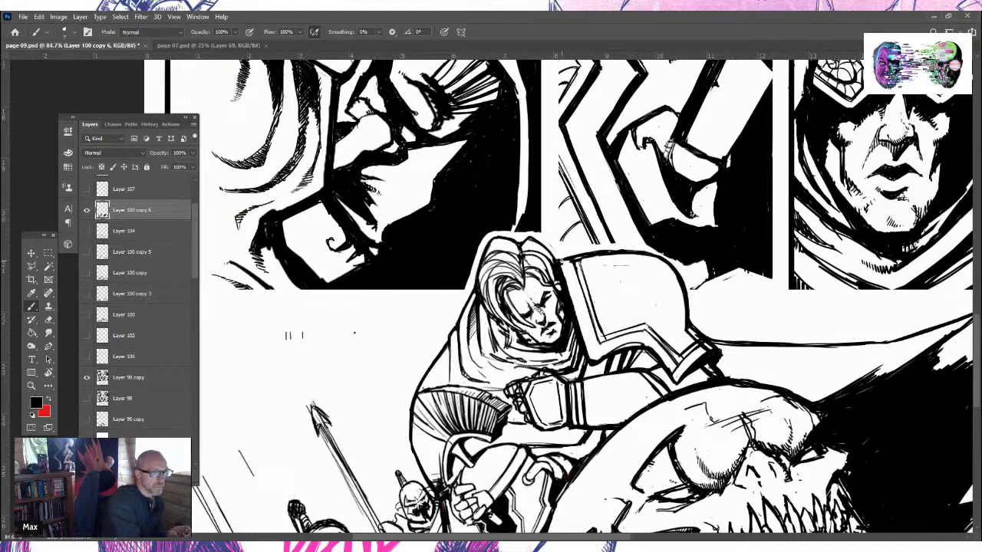
drag(555, 259, 613, 251)
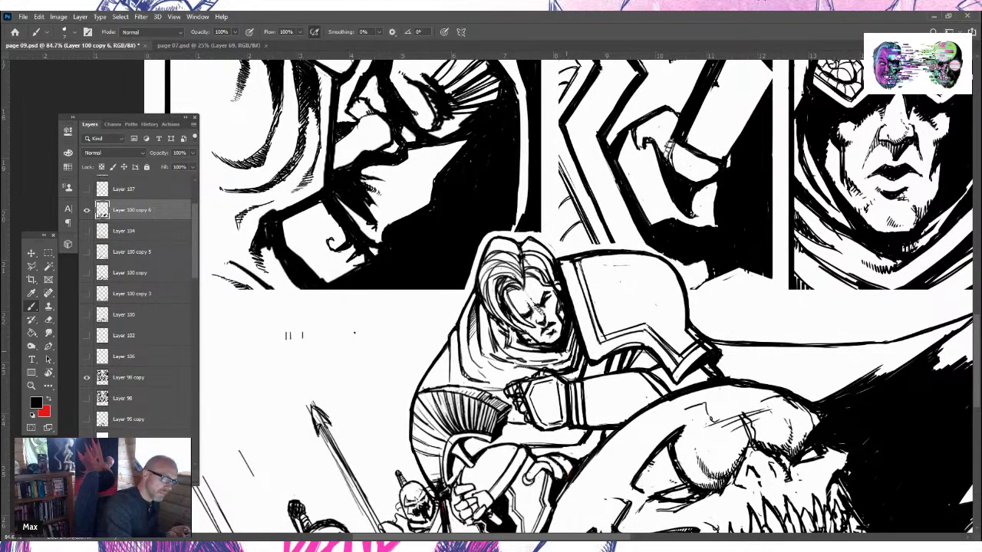
Set the eraser size to 17 px, erase stray lines on the chest of the cloak, and compare with Layer 100 copy 6 hidden
click(49, 320)
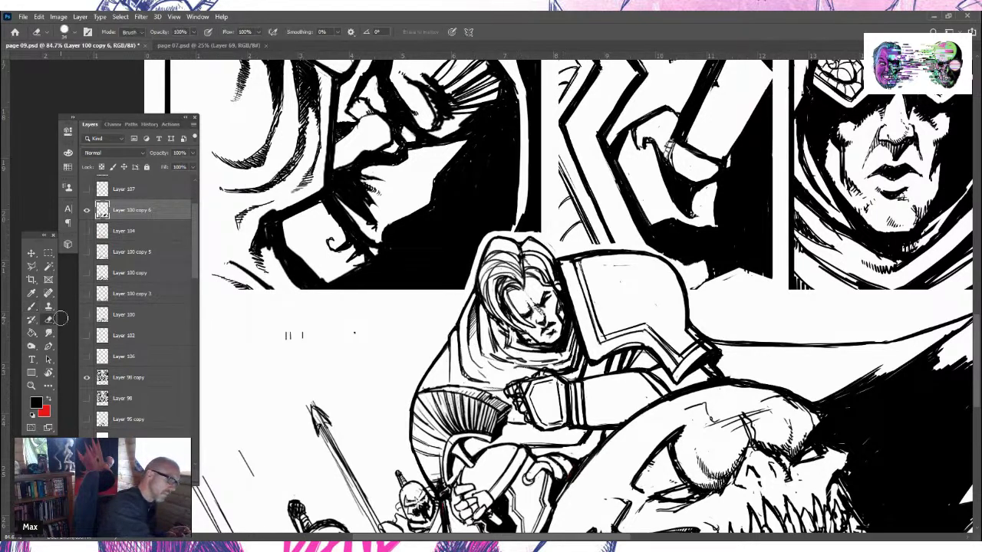
click(77, 32)
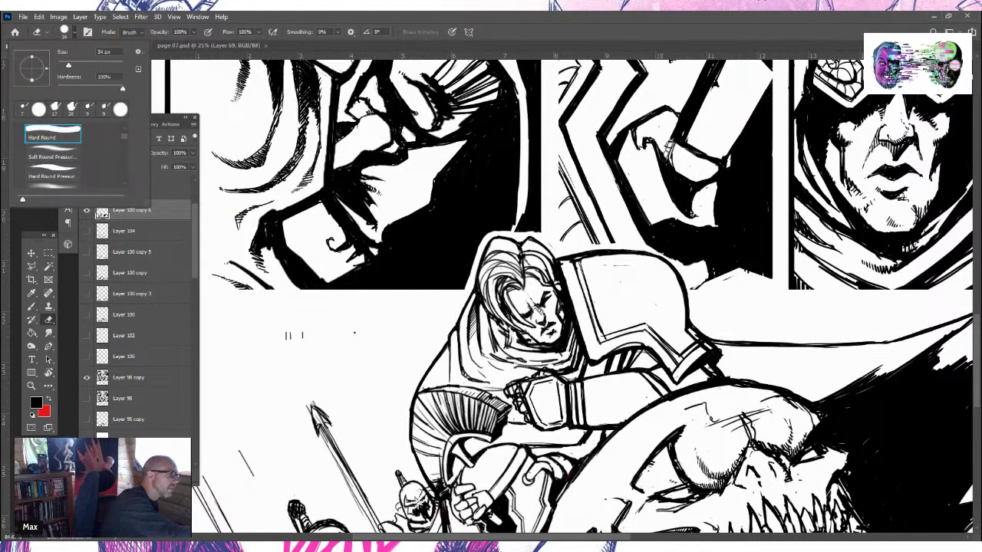
drag(67, 65, 63, 66)
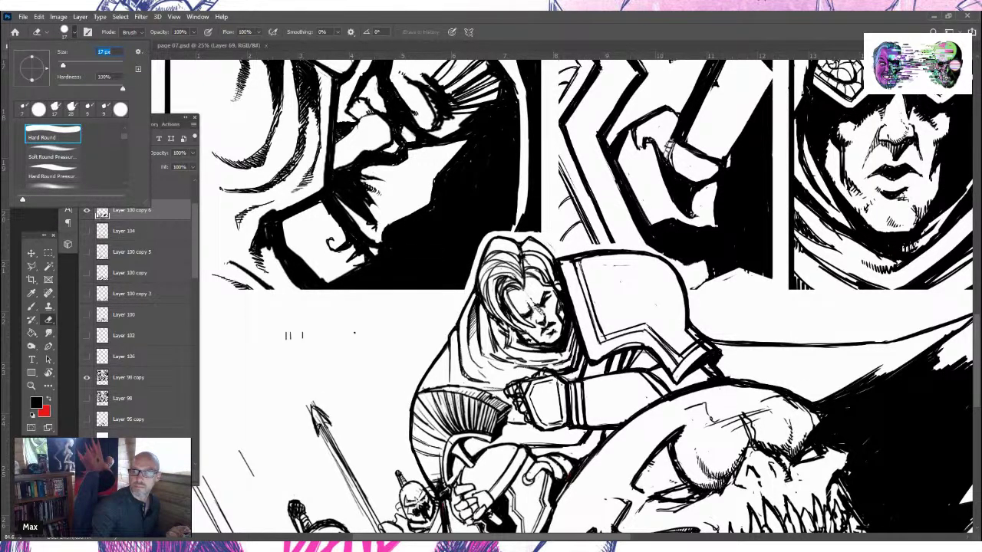
key(Return)
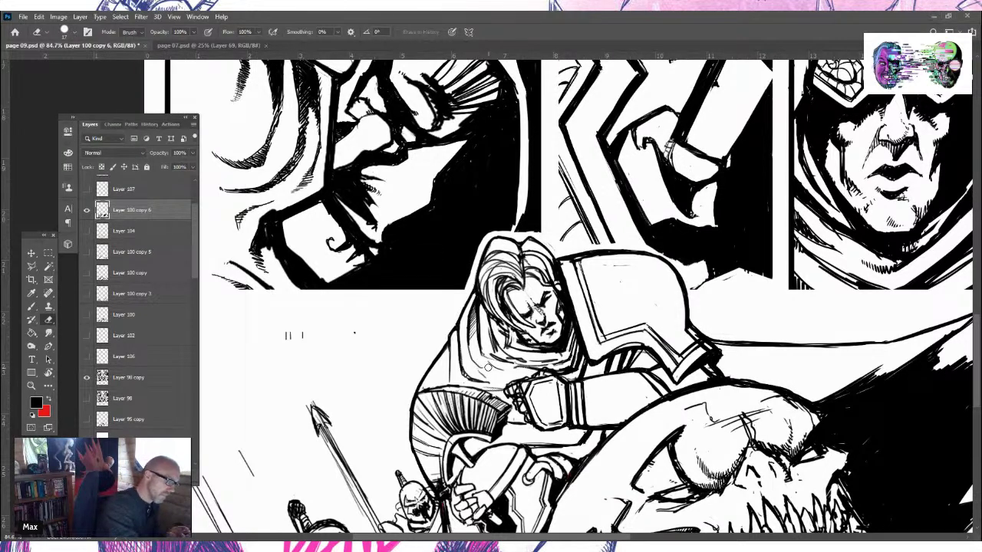
click(87, 210)
click(86, 209)
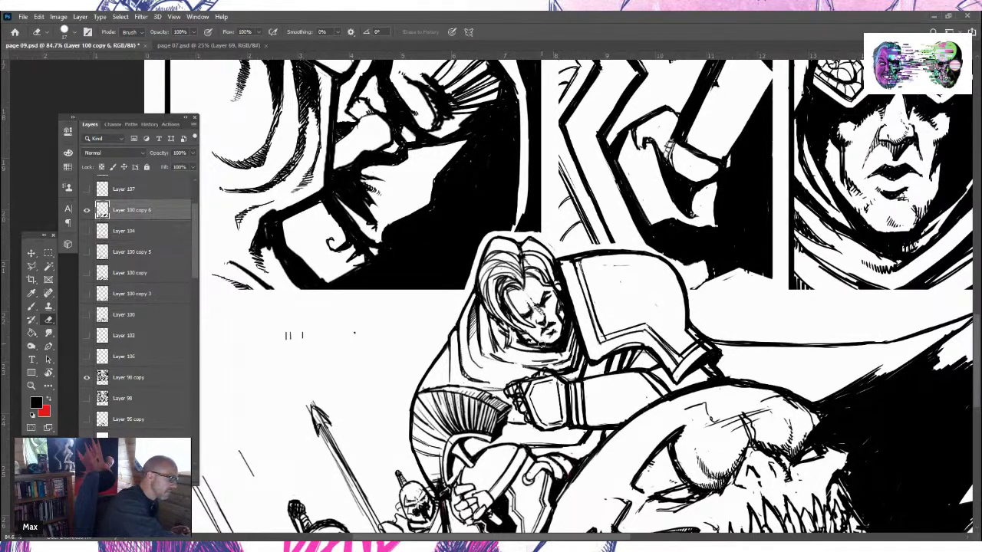
Ink darker fold lines across the collar and chest of the man's cloak with the Brush
key(b)
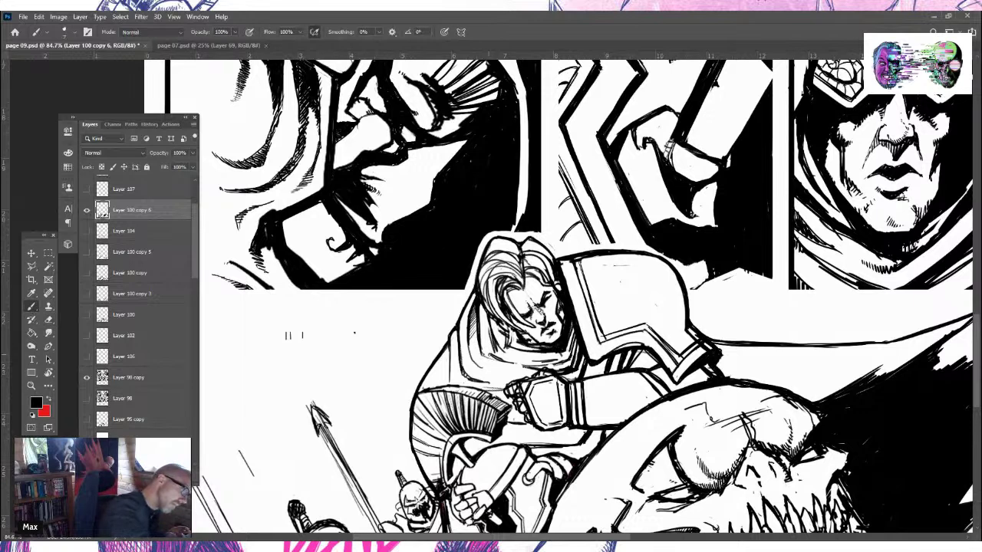
drag(480, 353, 531, 369)
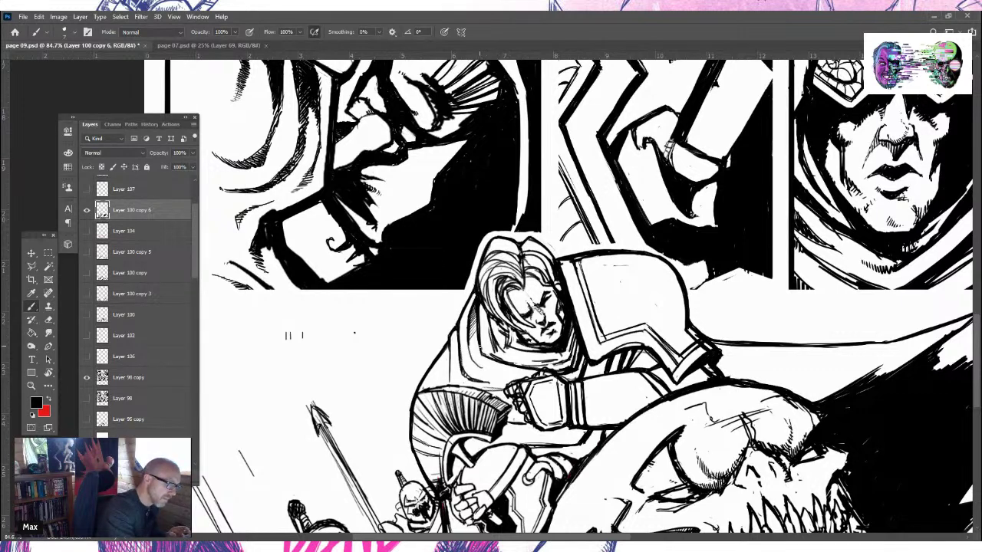
drag(467, 336, 491, 372)
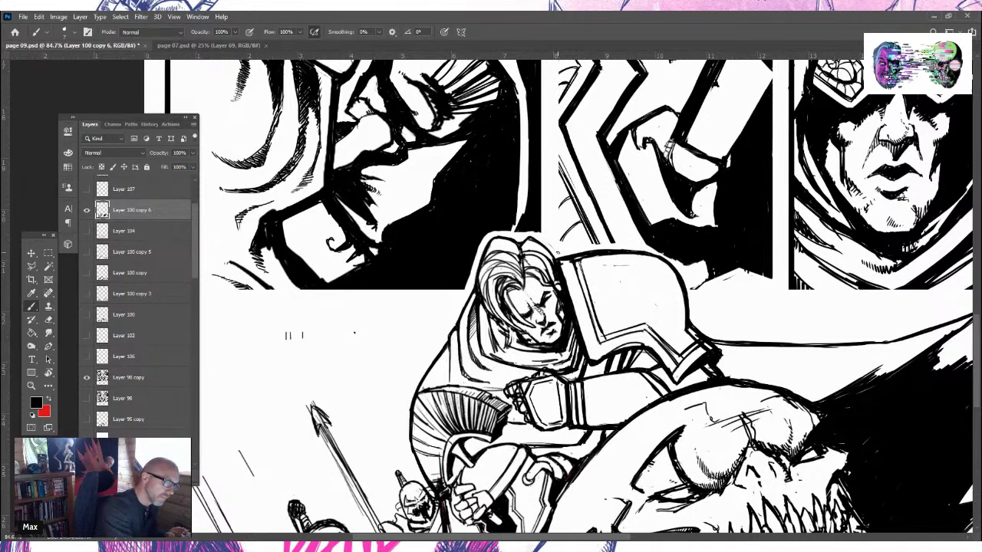
Set the eraser size to 7 px and clean up the lower edge of the shoulder armour
key(e)
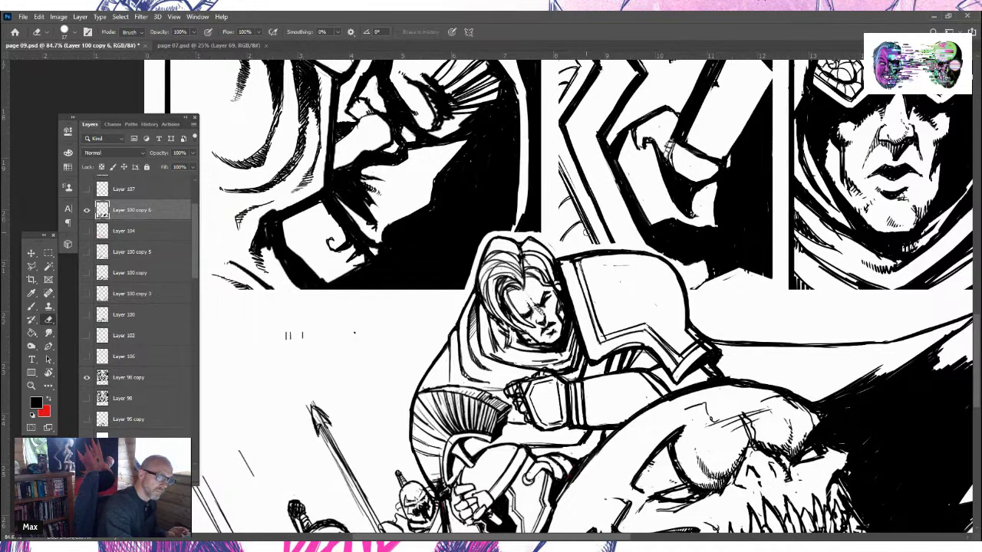
click(73, 32)
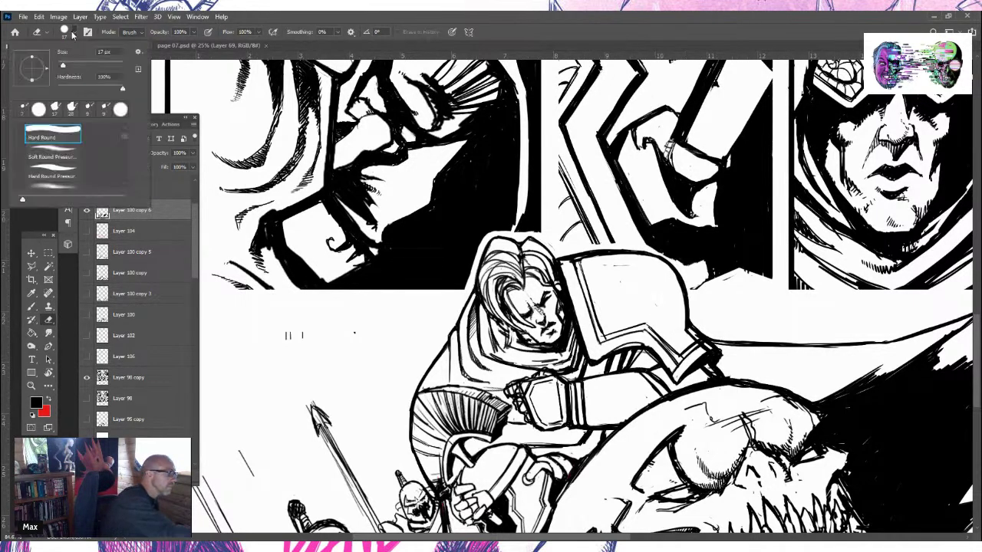
drag(63, 65, 60, 66)
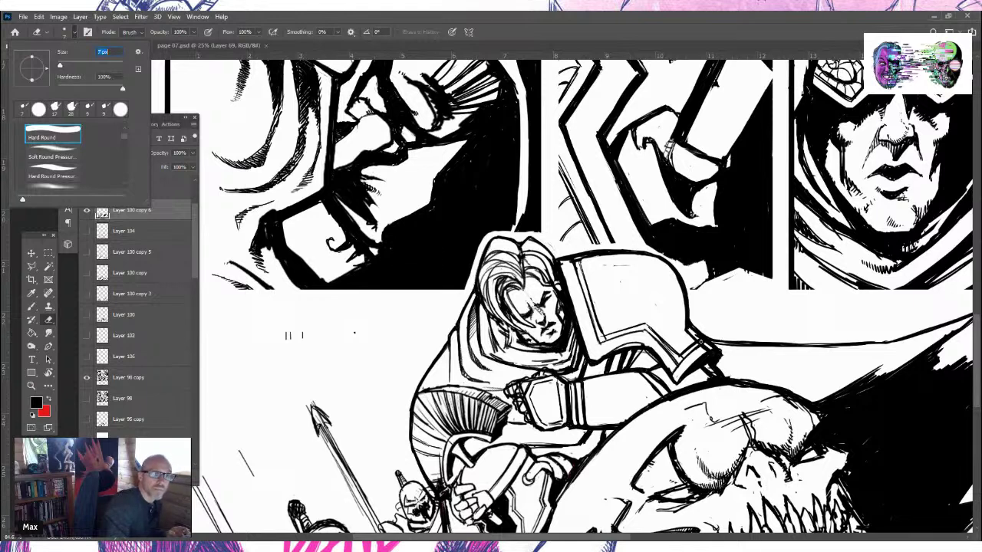
key(Return)
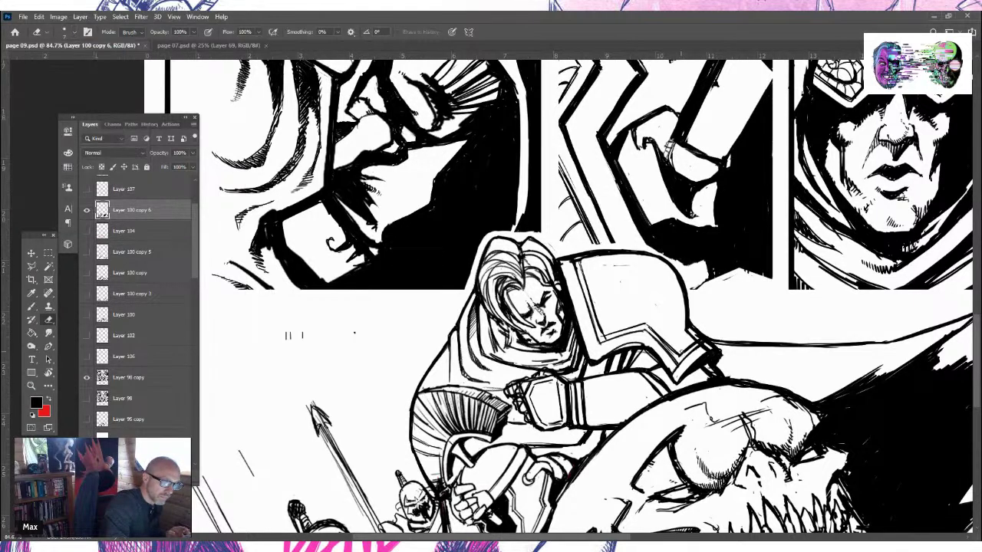
mouse_move(682, 352)
mouse_down()
mouse_move(690, 347)
mouse_move(679, 352)
mouse_move(684, 331)
mouse_up()
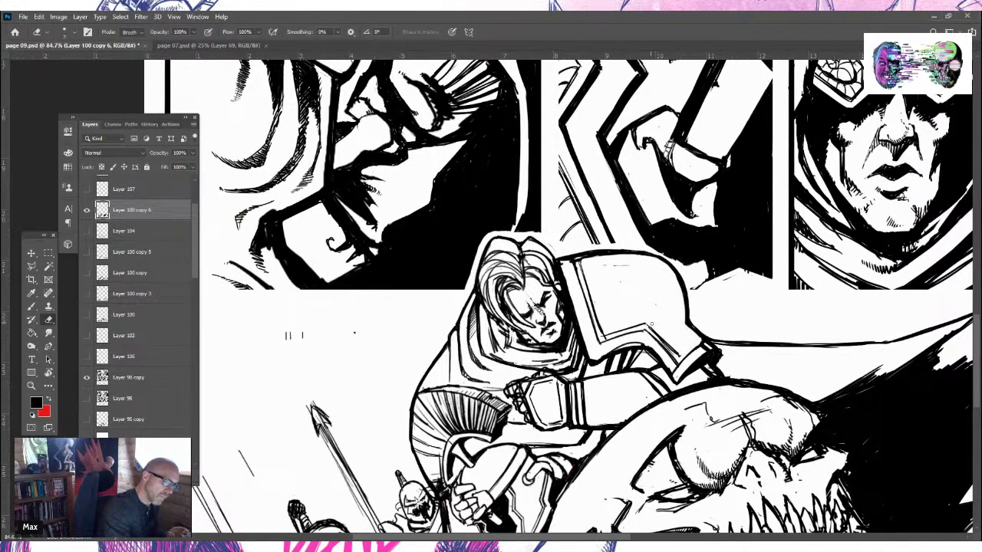
Erase the inner trim line at the lower corner of the man's shoulder armour
drag(658, 335, 668, 348)
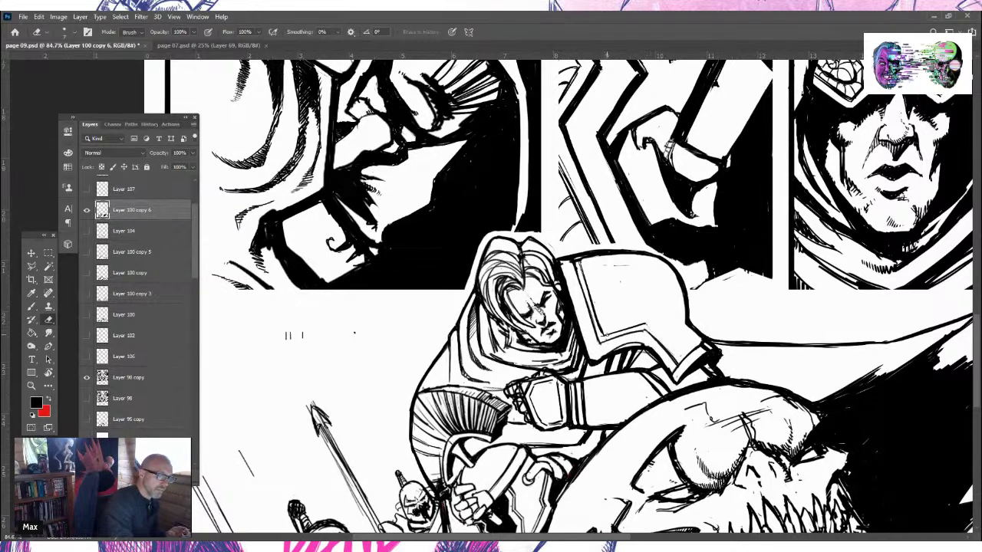
click(36, 311)
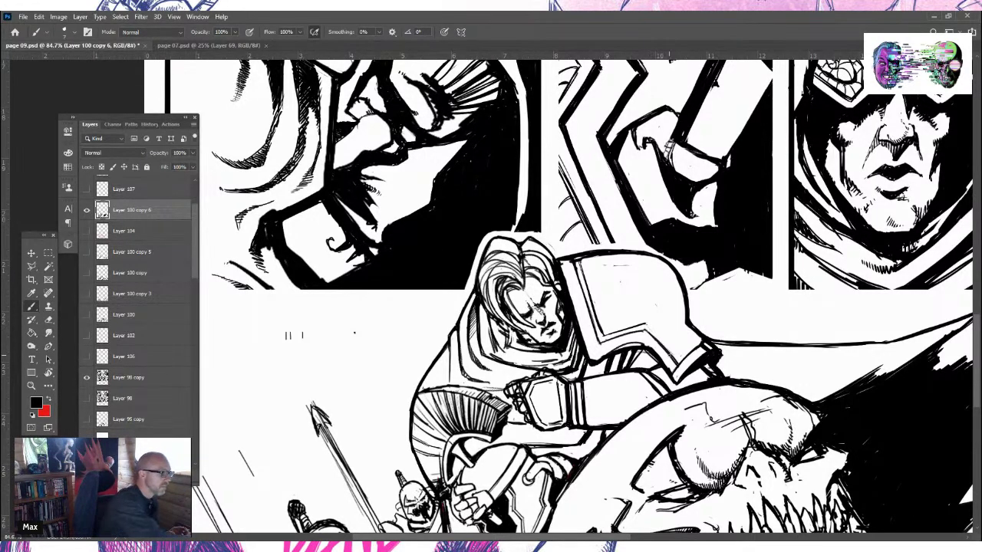
Compare the armoured man on page 09 with the inked armoured figures on page 07
click(228, 46)
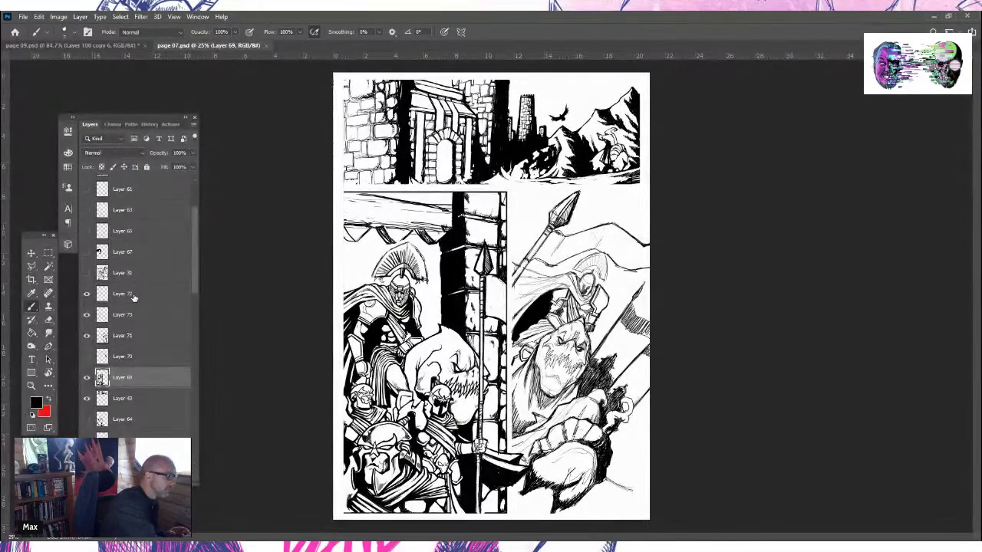
click(128, 47)
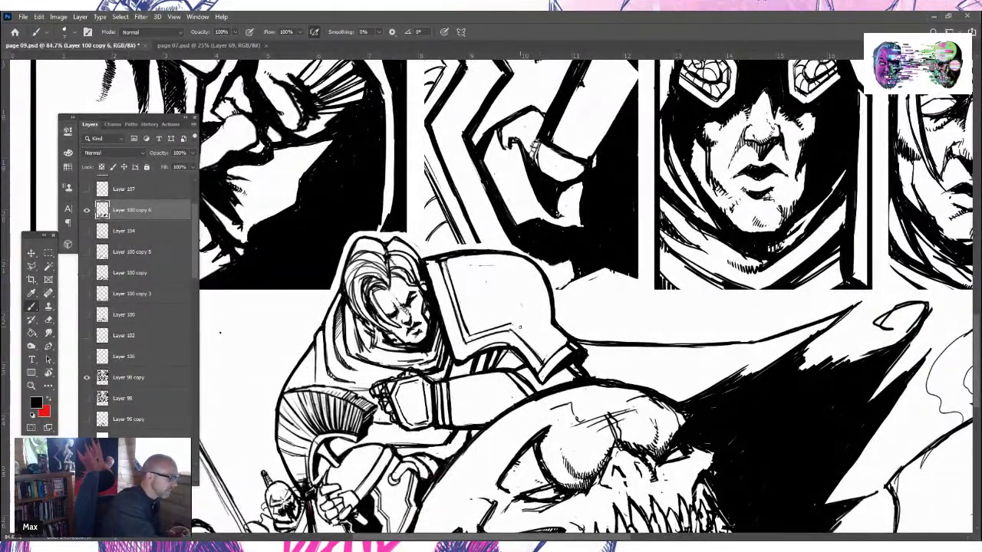
key(e)
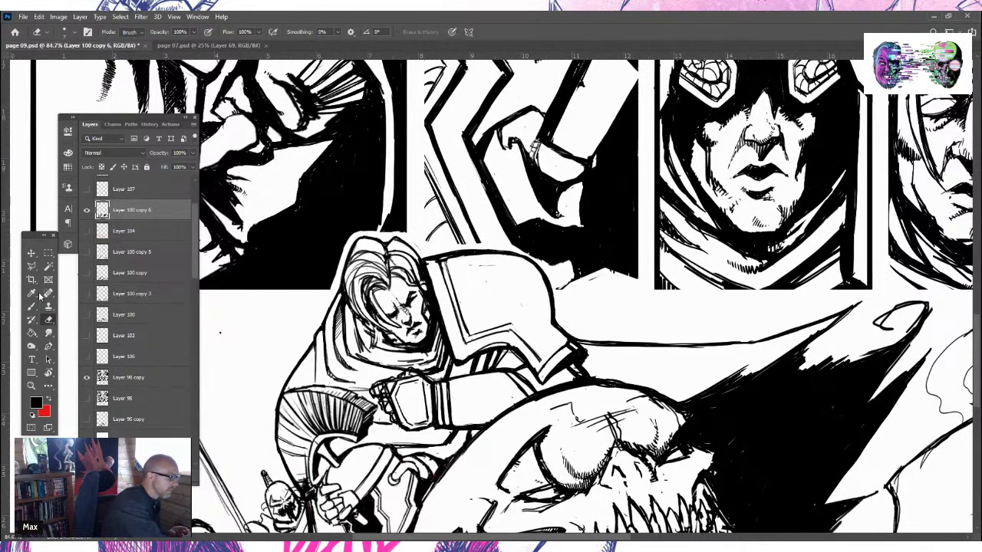
click(32, 307)
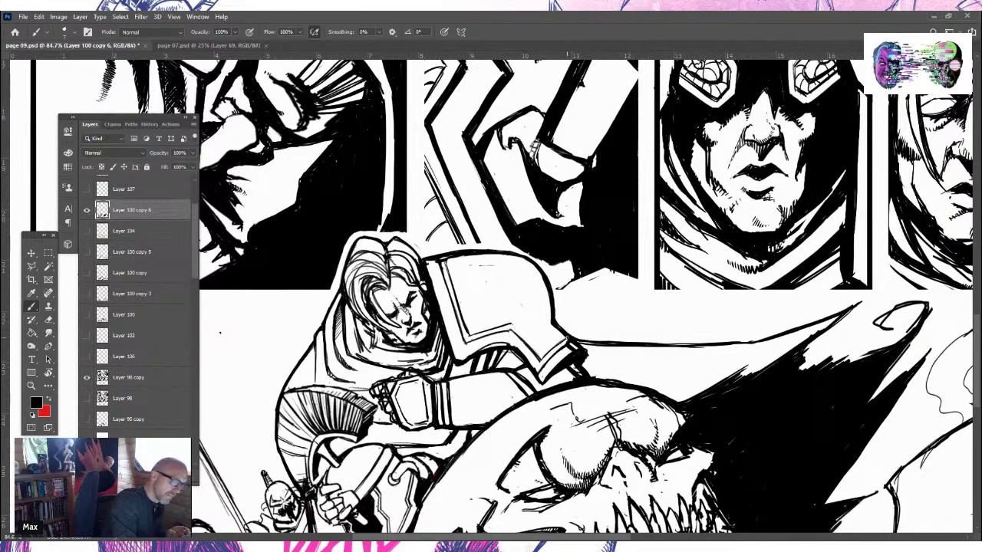
click(226, 46)
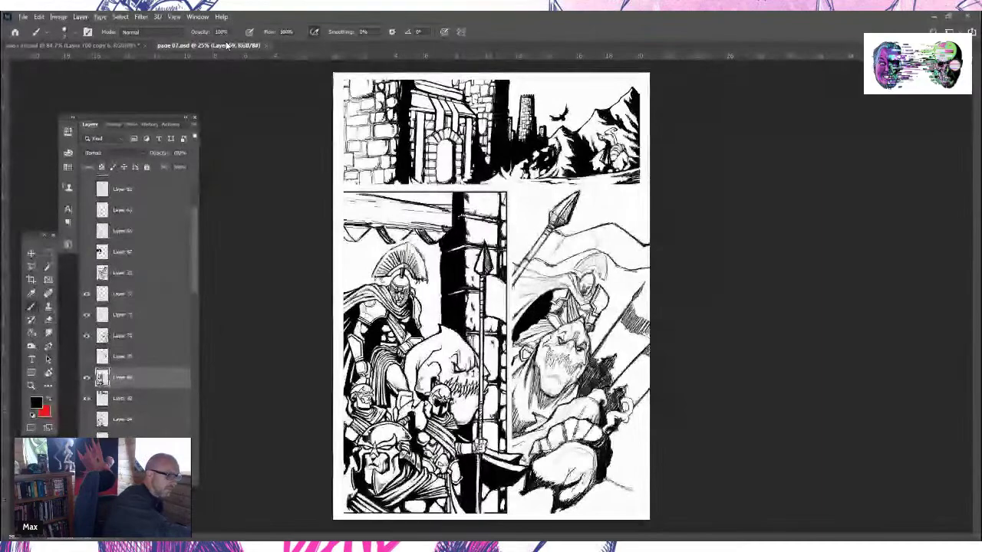
click(100, 46)
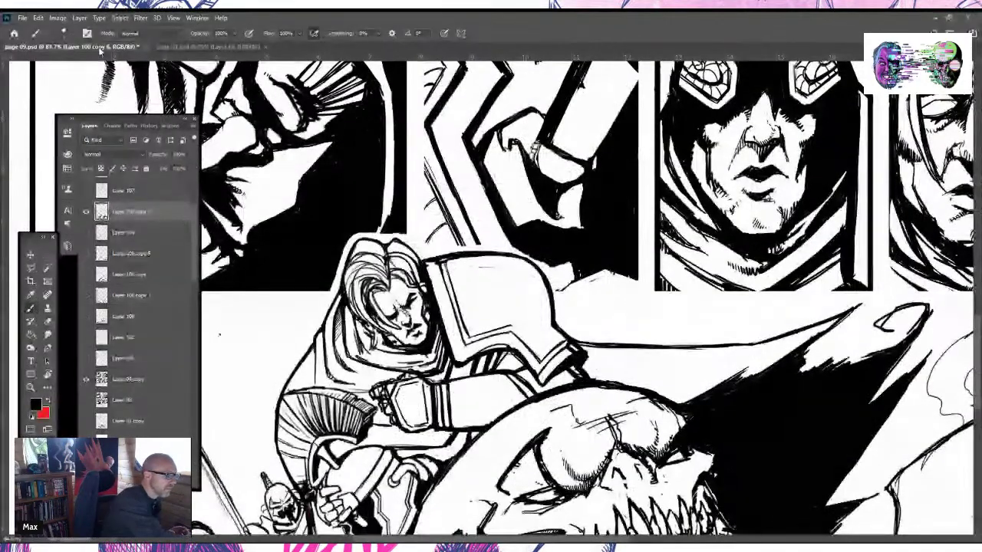
click(232, 46)
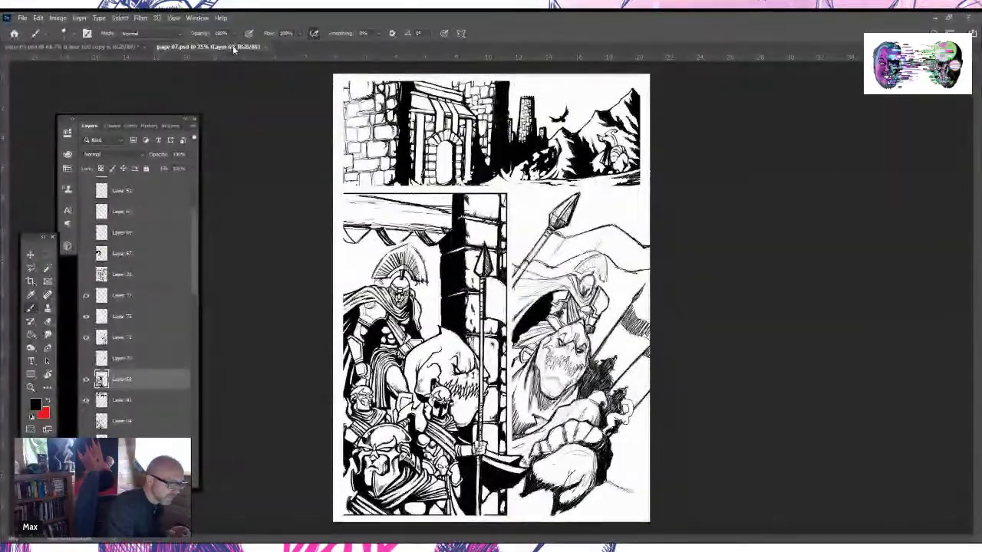
click(131, 47)
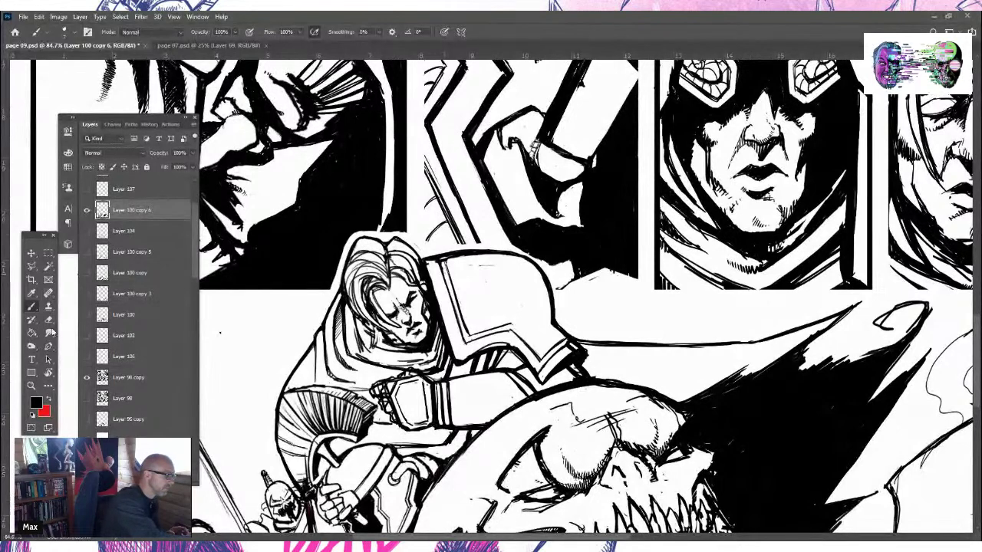
Erase the remaining inner trim lines along the upper, side and lower edges of the man's shoulder armour
key(e)
mouse_move(451, 261)
mouse_down()
mouse_move(451, 299)
mouse_move(485, 247)
mouse_up()
mouse_move(432, 263)
mouse_down()
mouse_move(471, 256)
mouse_move(497, 266)
mouse_up()
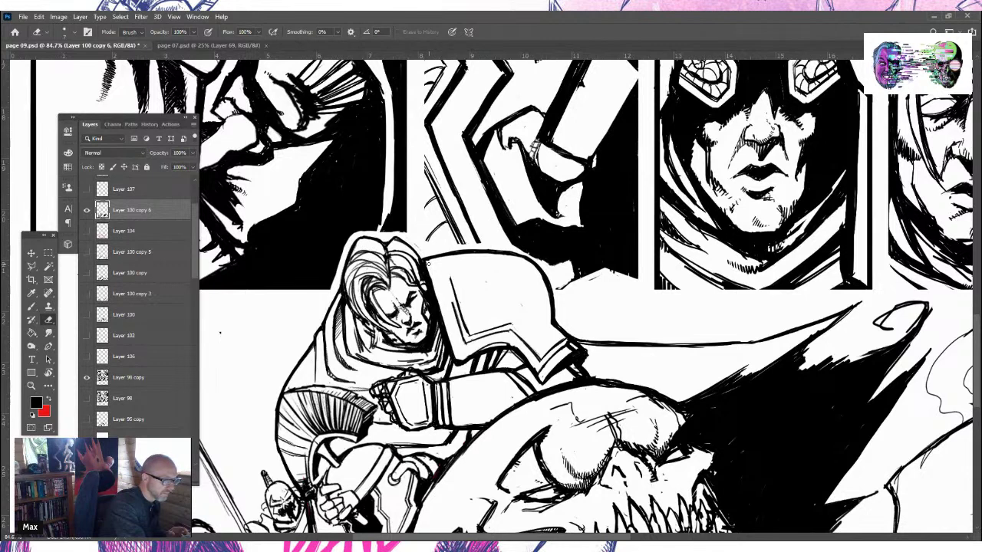
mouse_move(464, 341)
mouse_down()
mouse_move(450, 297)
mouse_move(484, 337)
mouse_move(514, 332)
mouse_up()
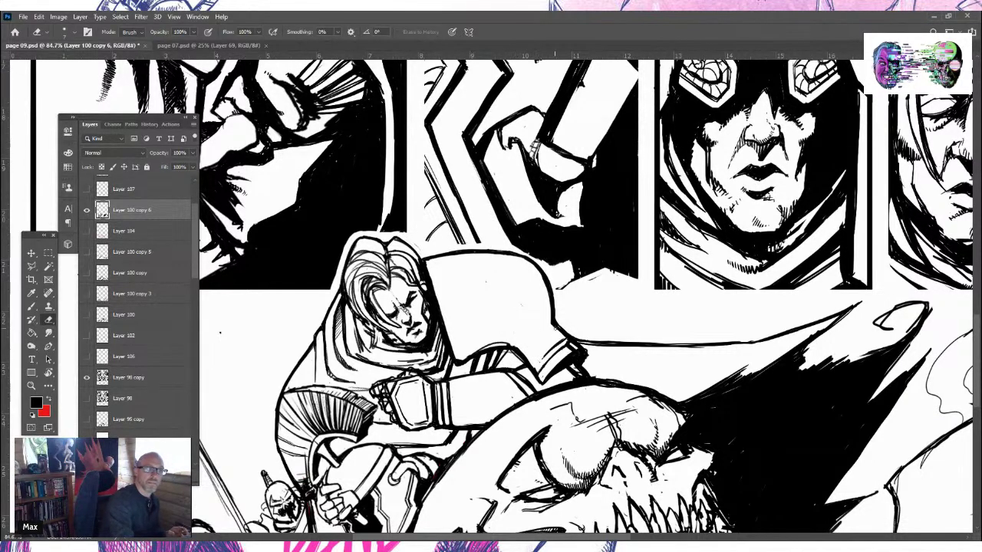
mouse_move(546, 355)
mouse_down()
mouse_move(555, 345)
mouse_move(541, 360)
mouse_up()
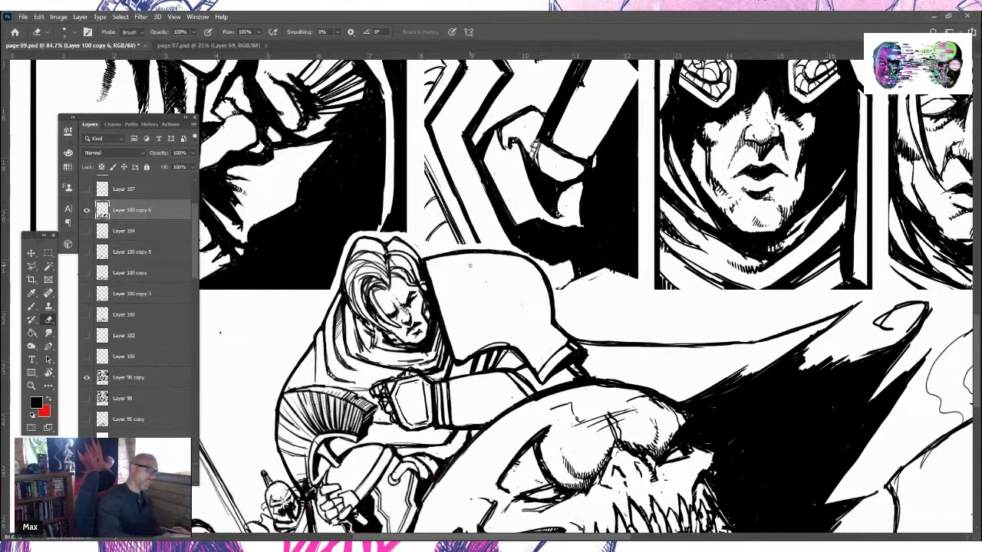
Ink darker fold lines in the man's collar beneath his face with the Brush, and touch up the cloak with the Eraser
click(31, 308)
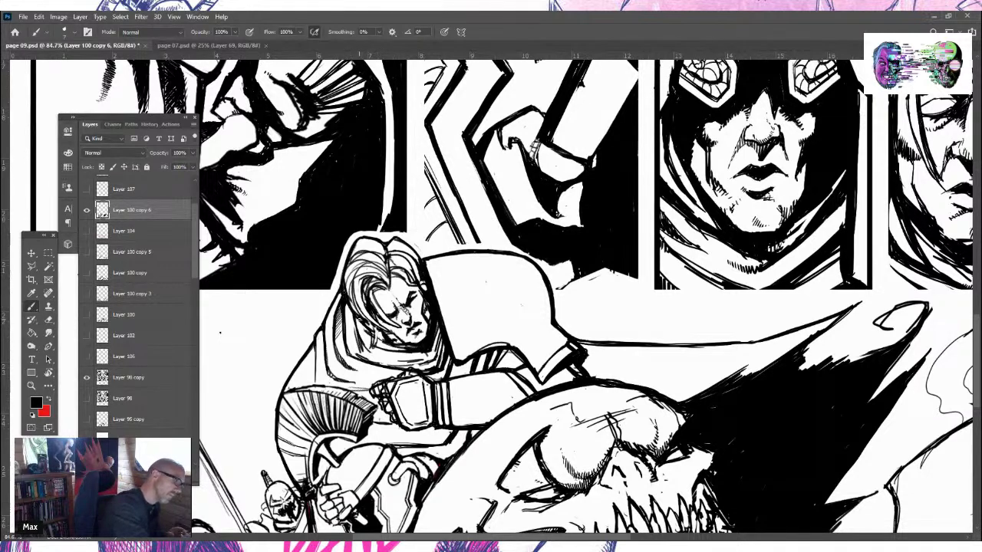
mouse_move(364, 341)
mouse_down()
mouse_move(369, 351)
mouse_move(370, 341)
mouse_up()
drag(367, 342, 376, 351)
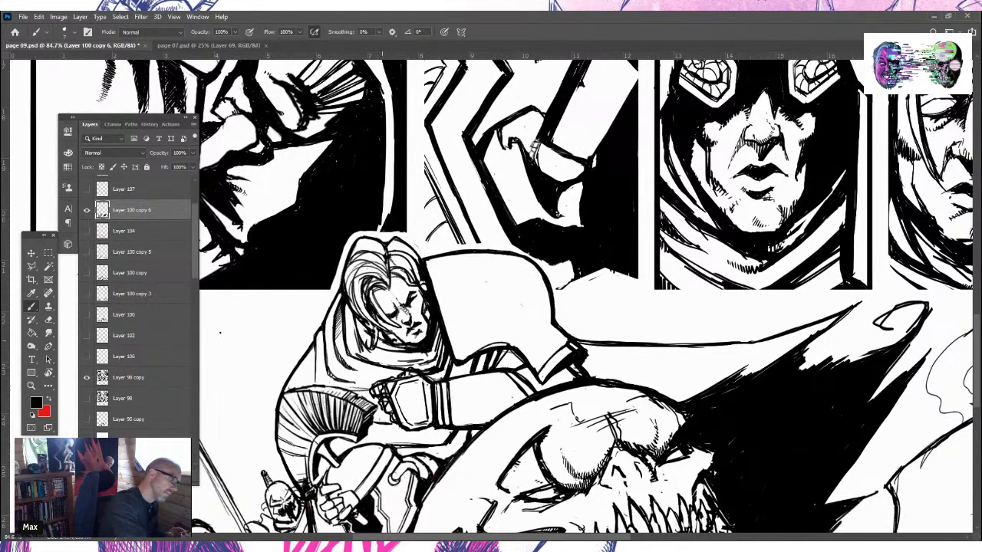
drag(376, 342, 431, 309)
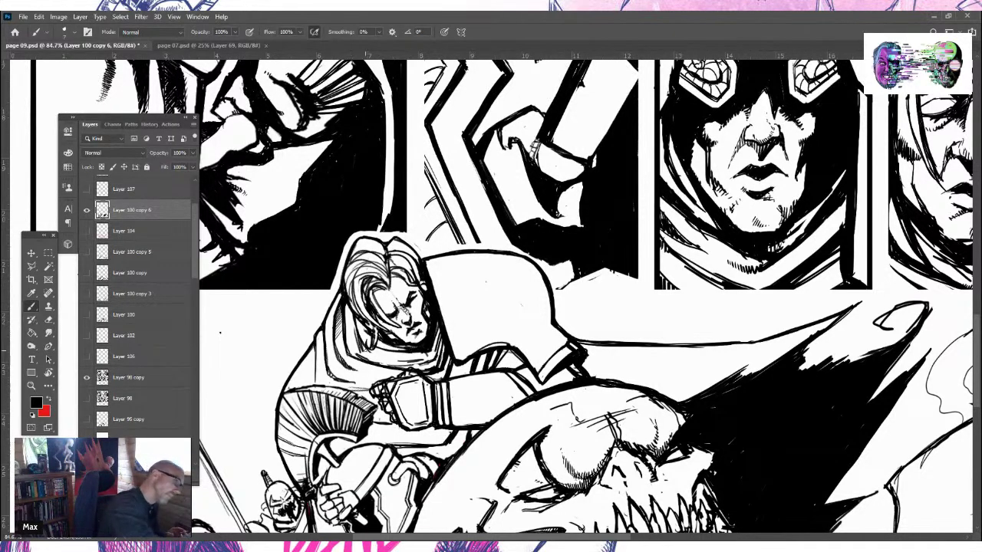
key(e)
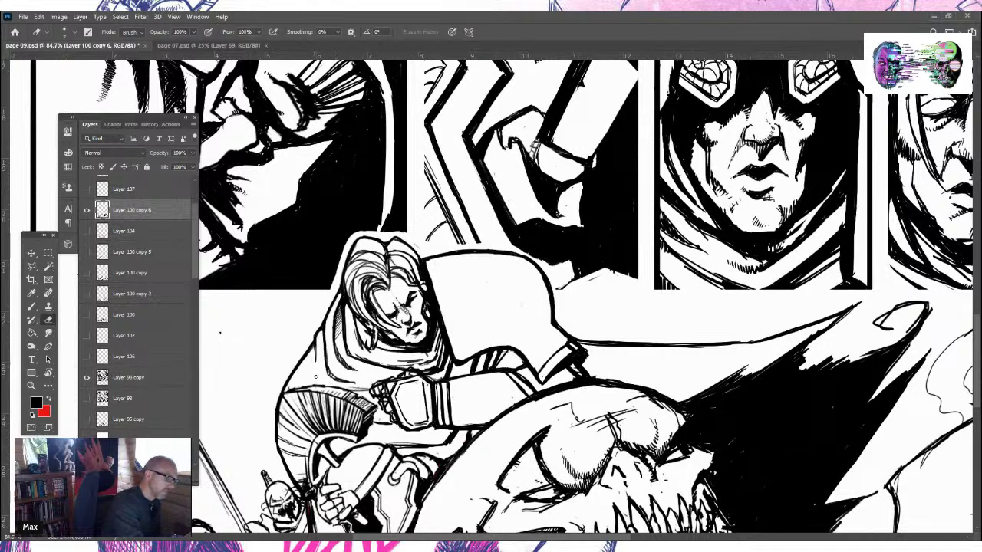
key(b)
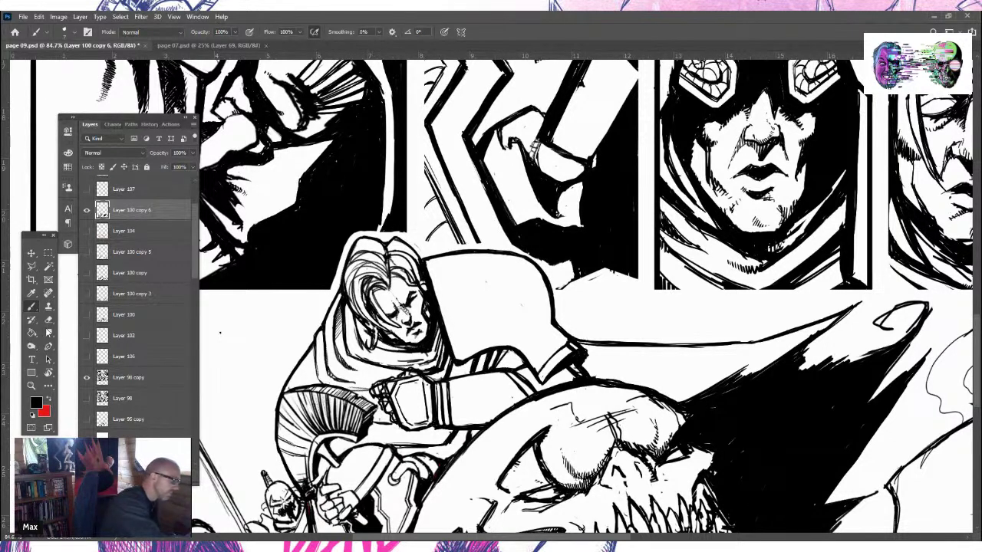
click(47, 320)
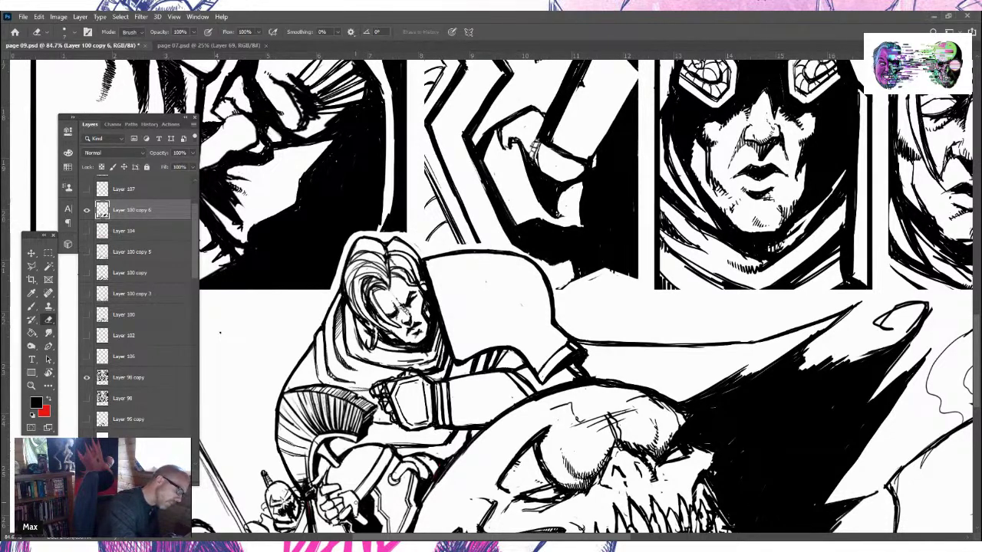
Ink a new thin trim line inside the shoulder armour, following its side nearest the face and its curved lower edge
key(b)
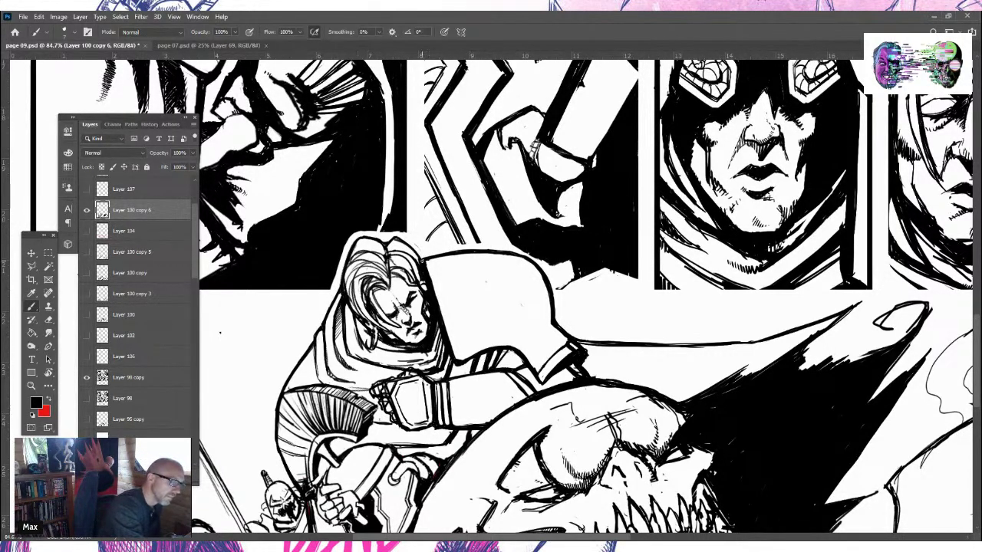
mouse_move(430, 258)
mouse_down()
mouse_move(461, 347)
mouse_move(437, 268)
mouse_move(452, 324)
mouse_up()
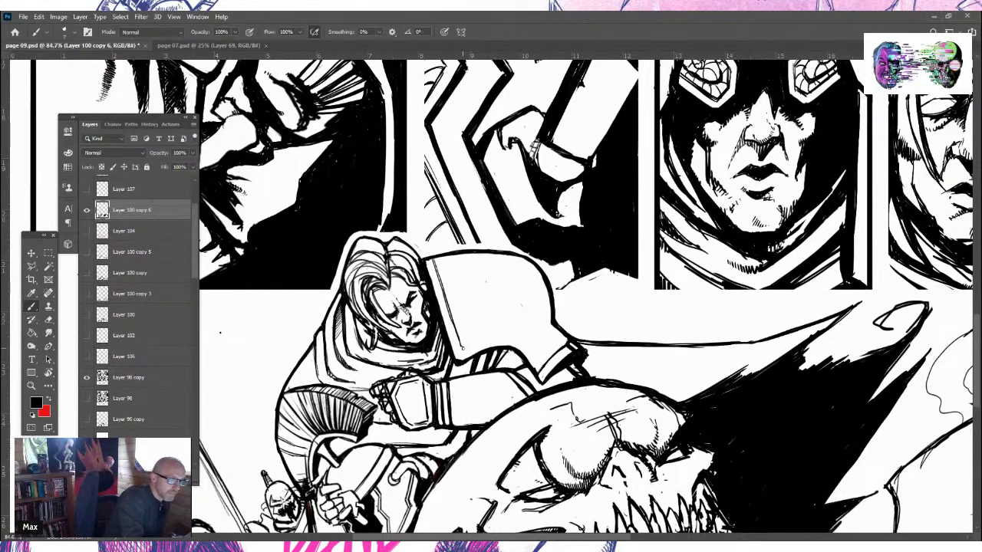
mouse_move(460, 347)
mouse_down()
mouse_move(517, 336)
mouse_move(537, 360)
mouse_up()
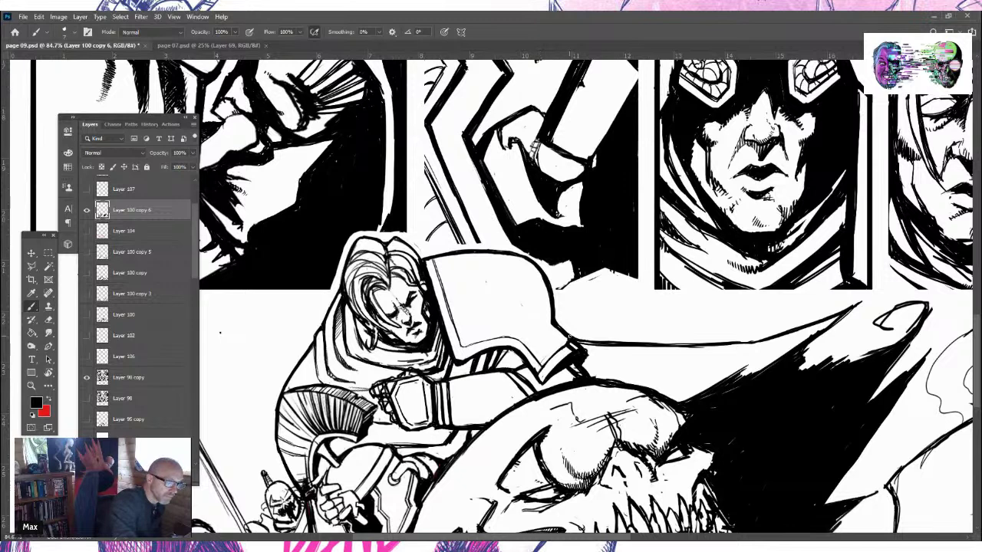
key(e)
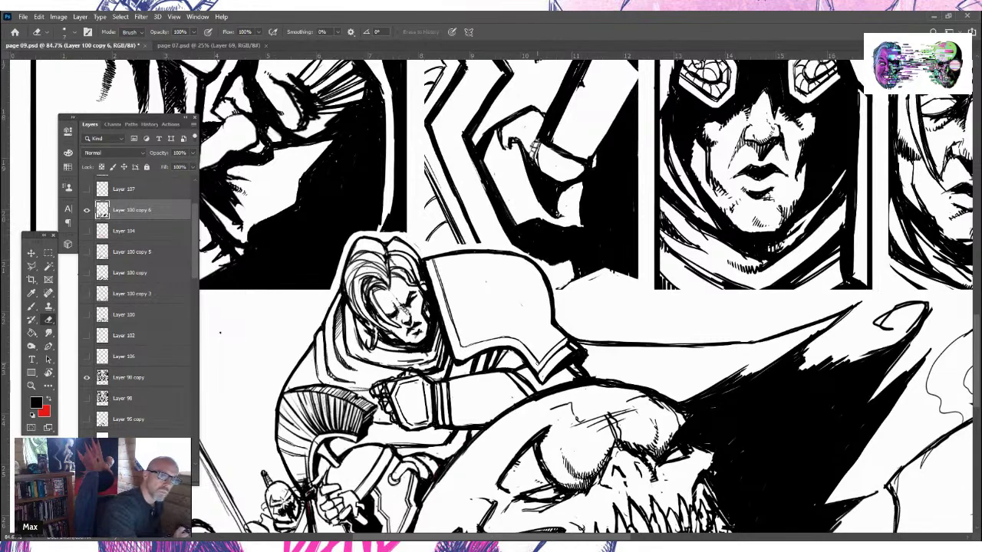
Examine the whole of page 09 and how the armoured man reads in the large bottom panel
key(z)
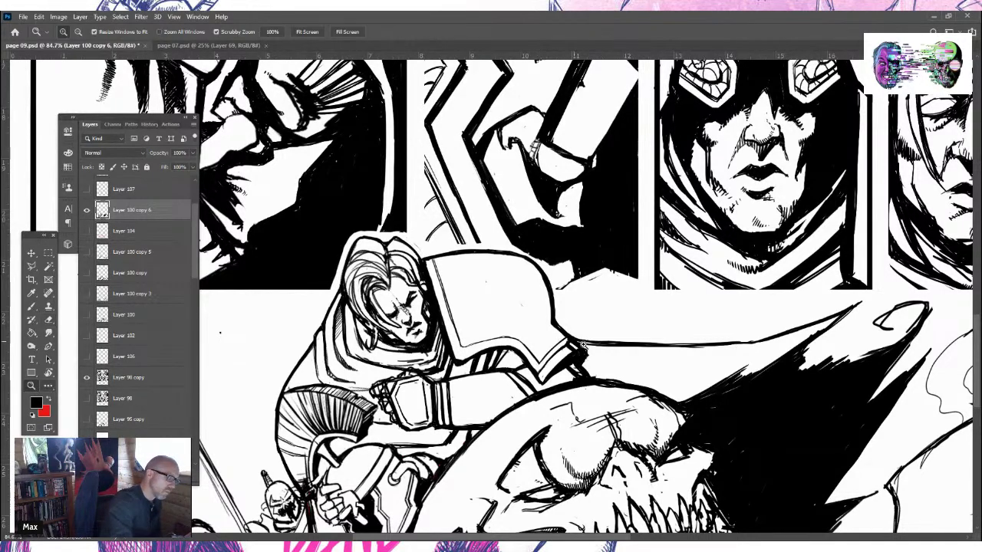
alt+click(622, 365)
alt+click(599, 362)
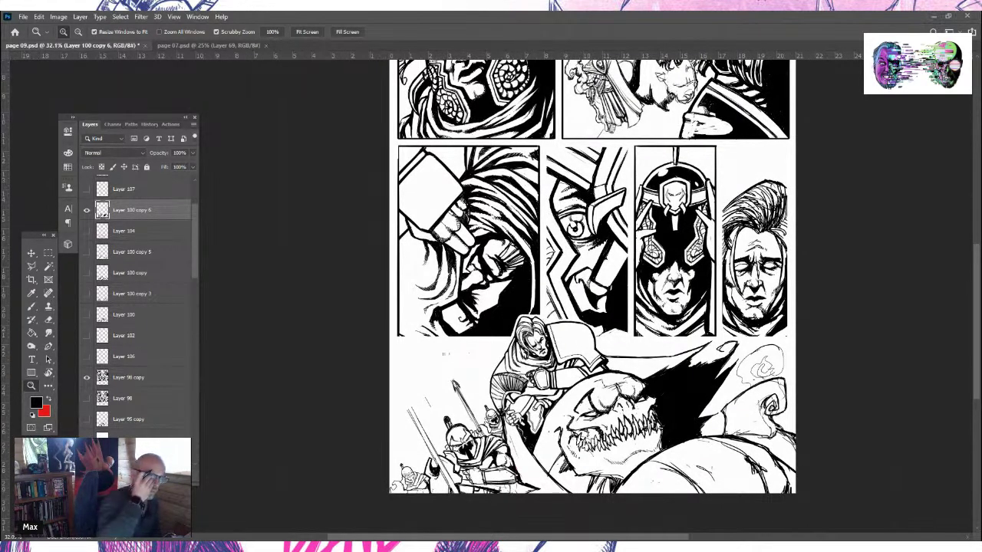
mouse_move(976, 270)
mouse_down()
mouse_move(976, 233)
mouse_move(973, 269)
mouse_up()
scroll(969, 269, down, 2)
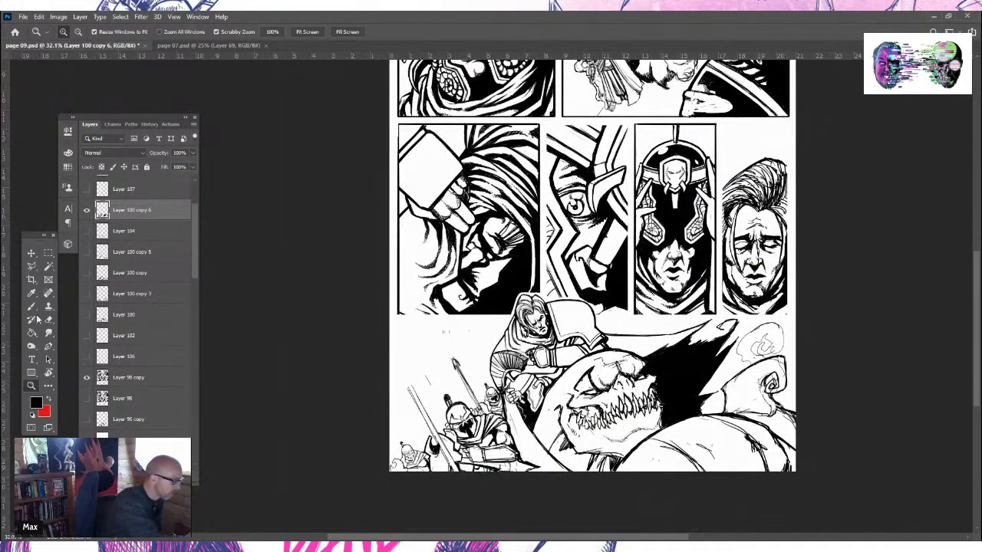
key(b)
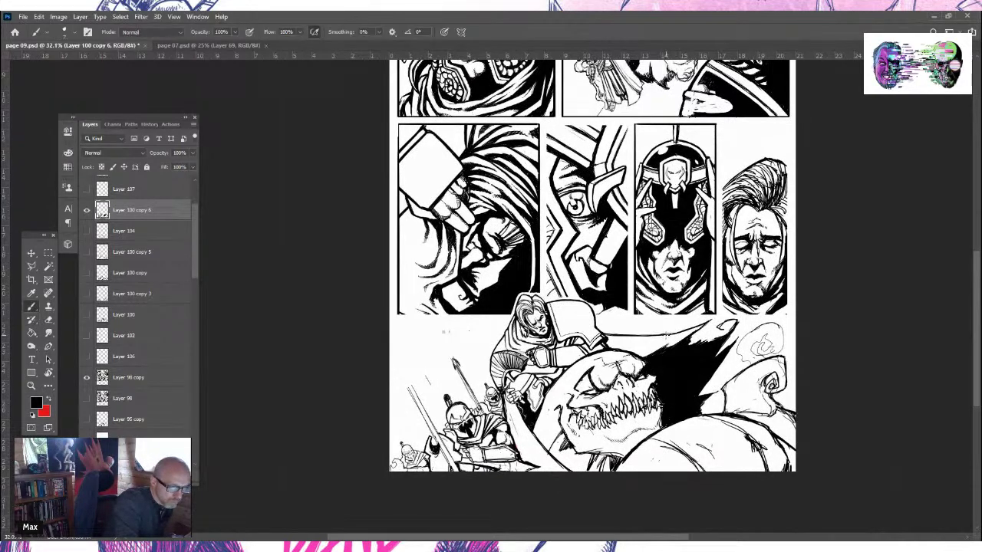
key(z)
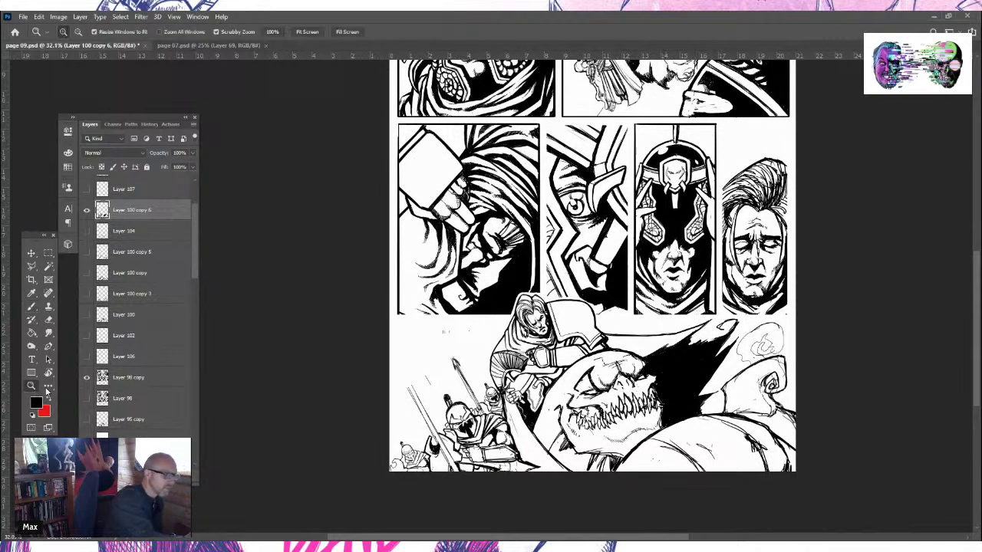
drag(675, 367, 649, 375)
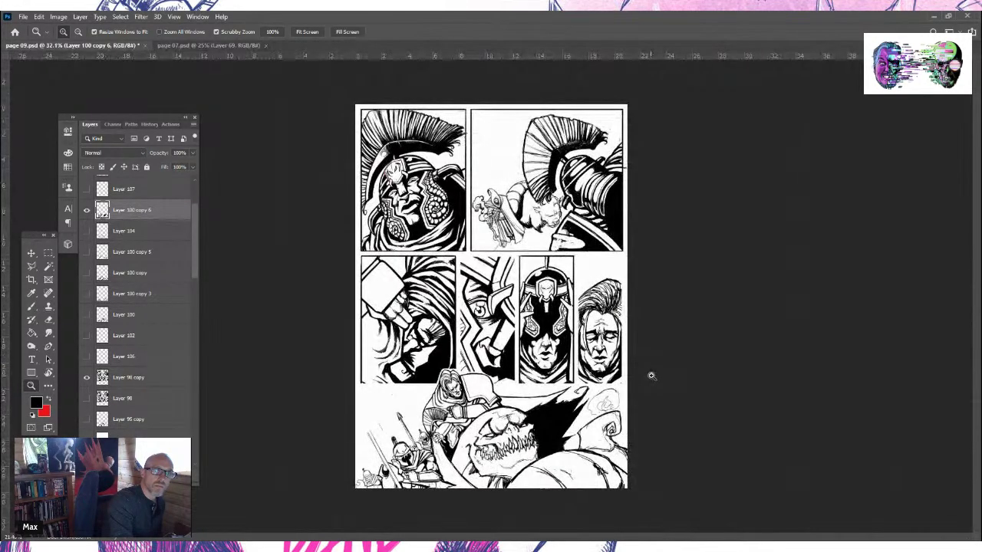
drag(651, 376, 690, 356)
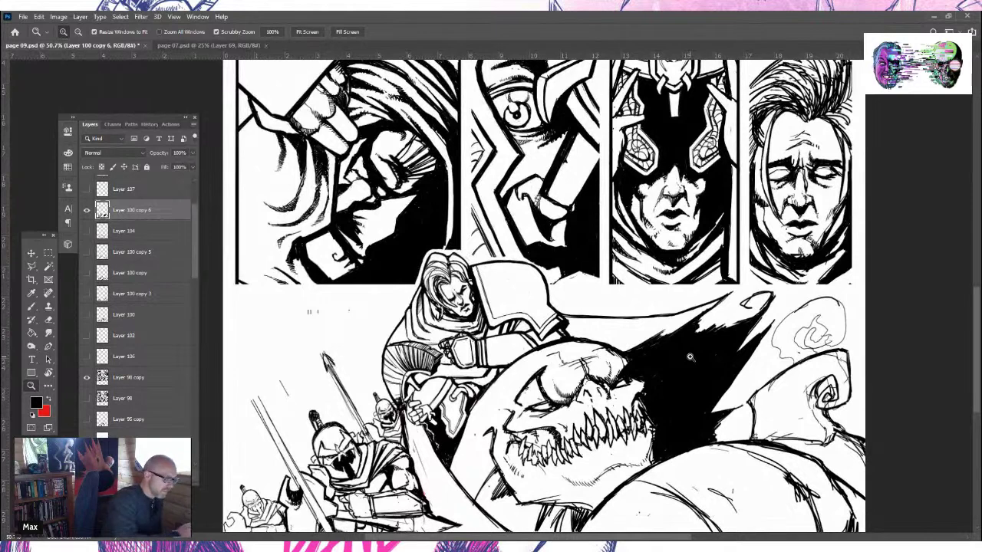
Erase the heavy stray lines running down beside the man's gripping hand, below the pleated shoulder piece
key(b)
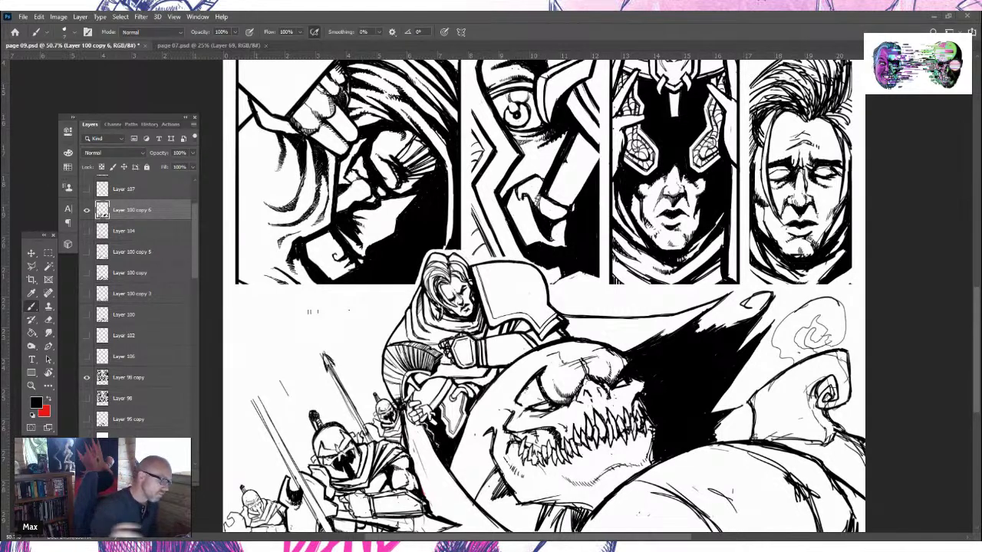
key(z)
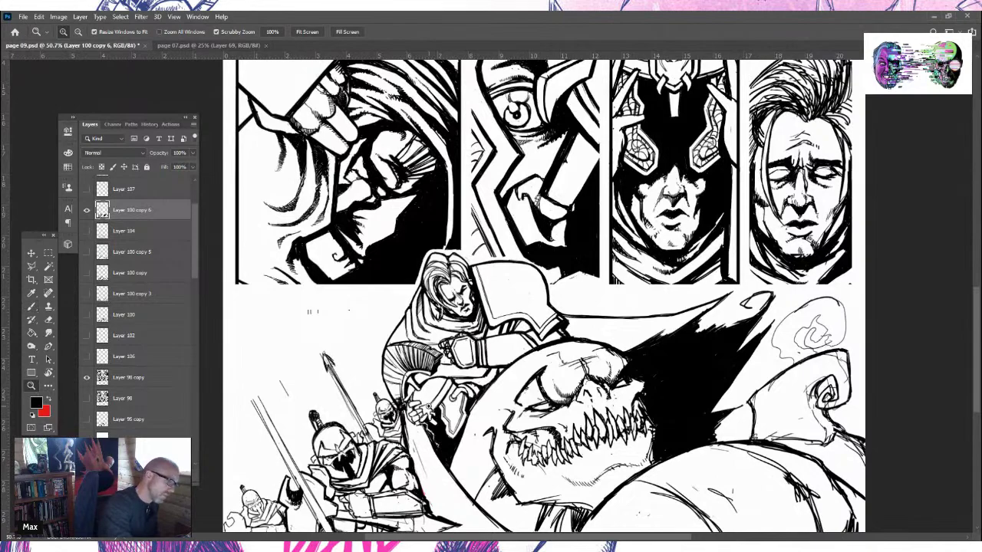
click(434, 406)
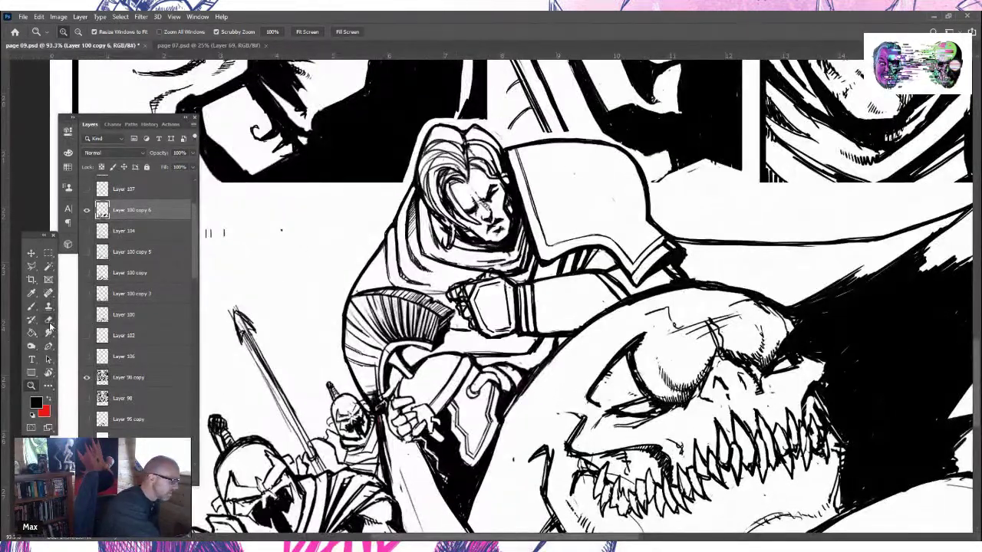
click(49, 322)
mouse_move(385, 399)
mouse_down()
mouse_move(372, 393)
mouse_move(385, 399)
mouse_move(376, 405)
mouse_move(387, 460)
mouse_up()
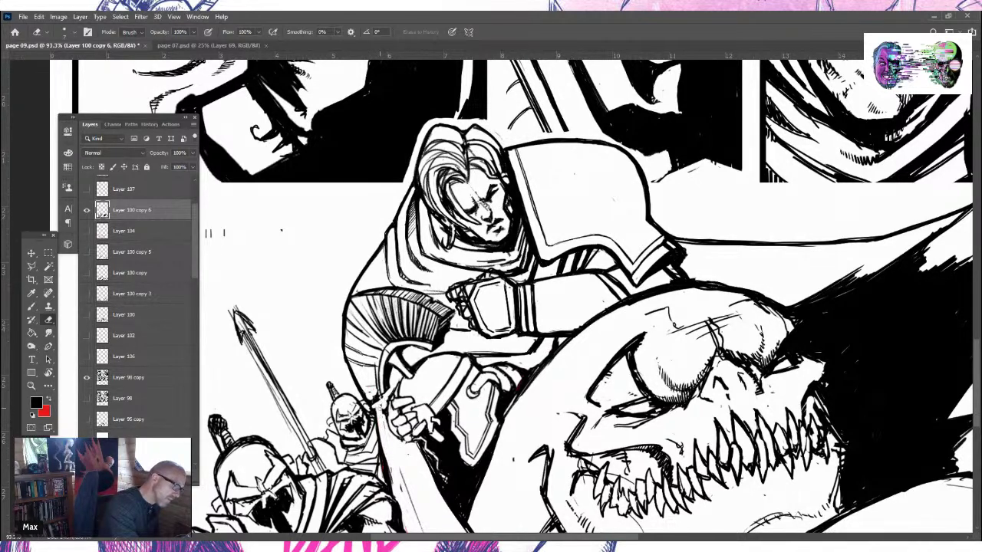
mouse_move(385, 406)
mouse_down()
mouse_move(385, 421)
mouse_move(376, 420)
mouse_move(401, 491)
mouse_up()
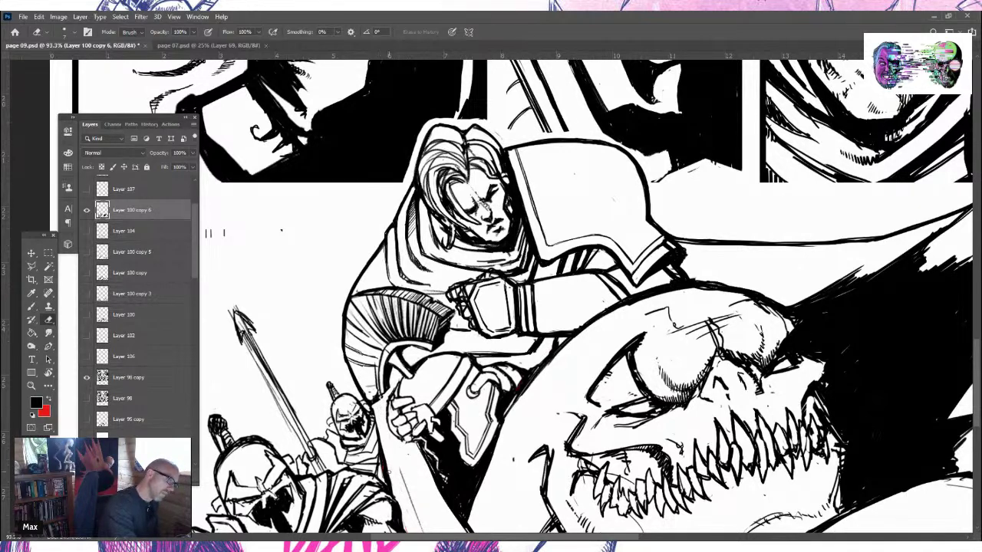
Clean up the lower corner of the cloak beside the gripping hand with the Eraser and a small Brush correction
drag(379, 399, 380, 407)
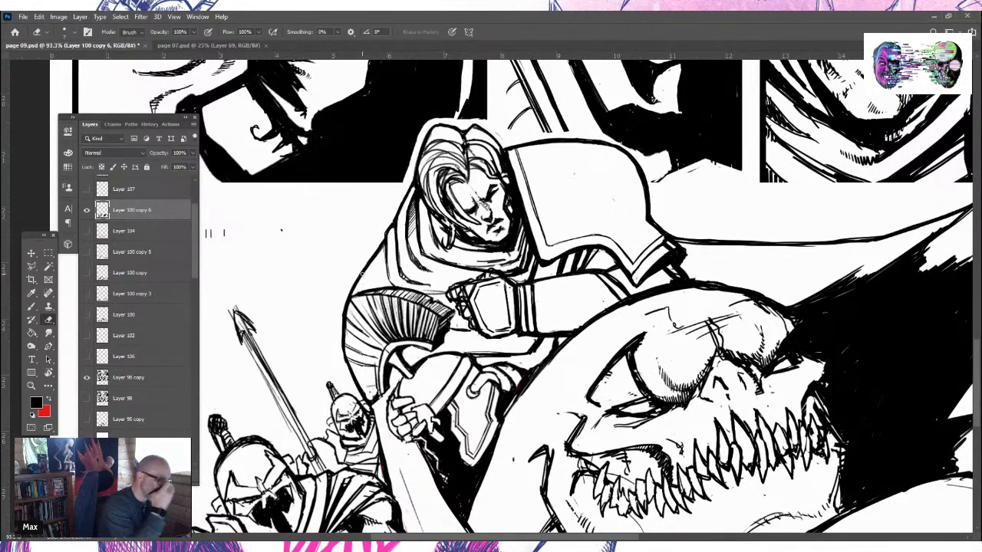
drag(369, 396, 374, 402)
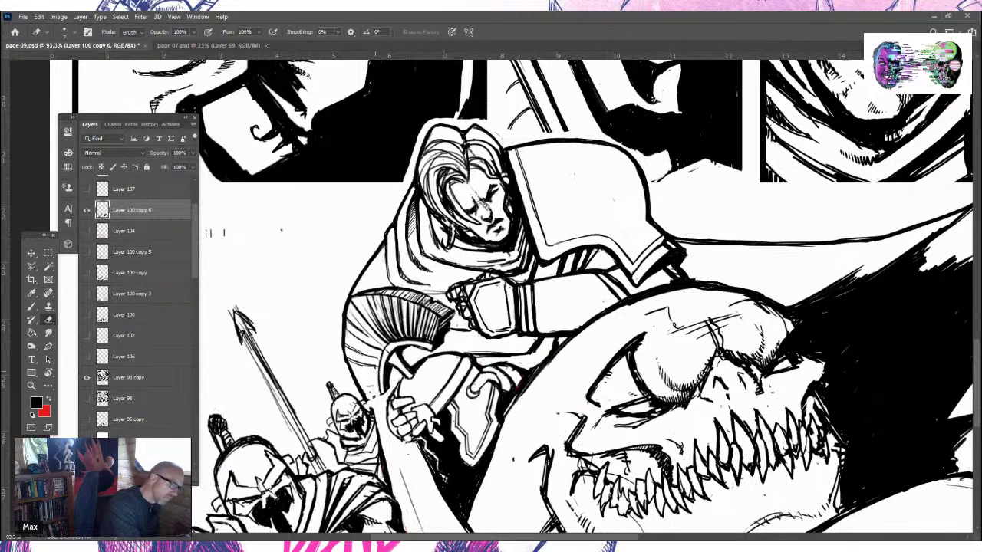
key(b)
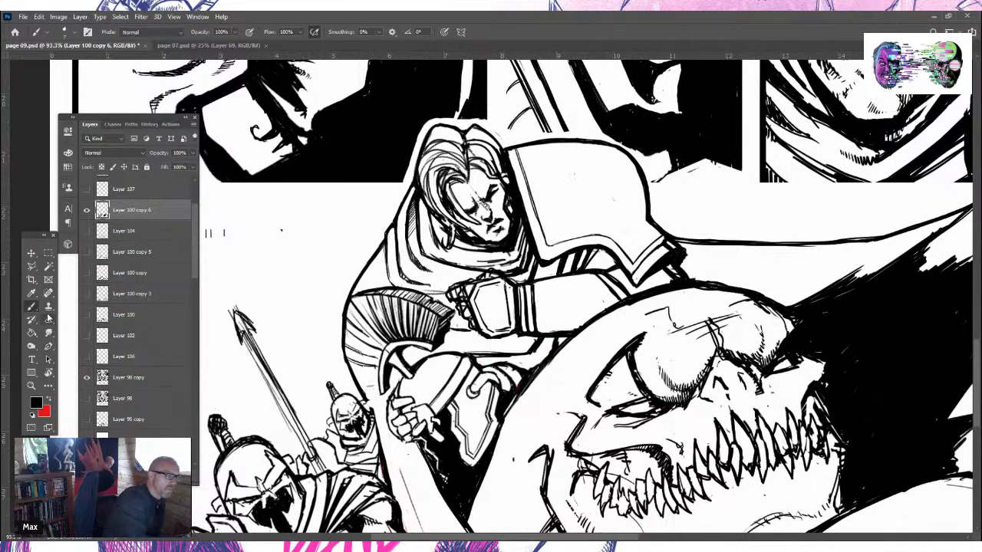
drag(376, 395, 371, 397)
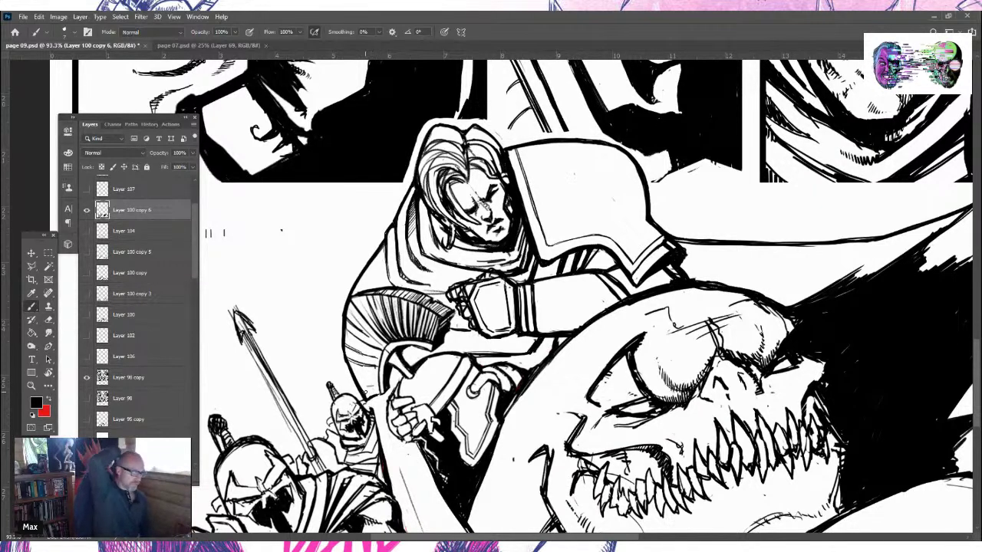
key(e)
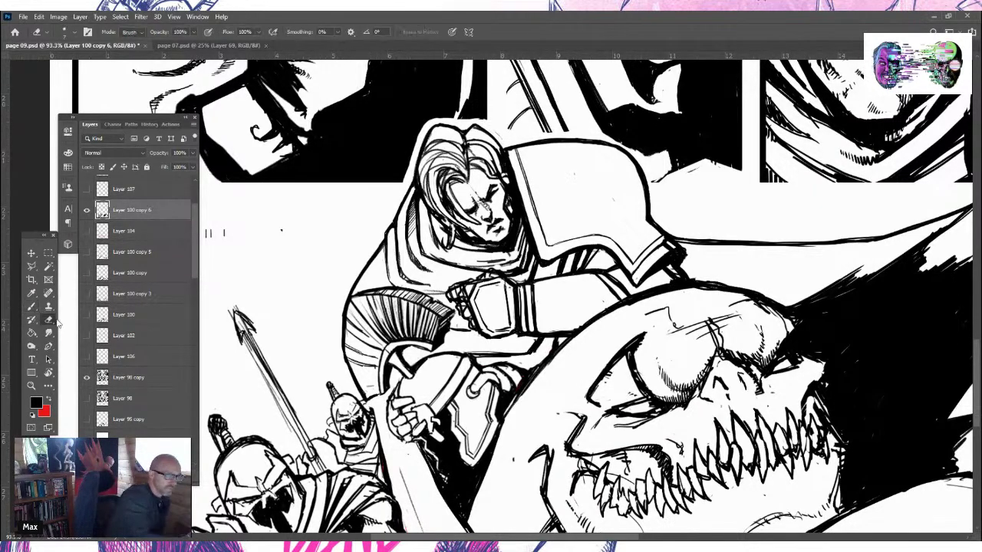
Erase the rough edges along the monster's head outline, where the man's forearm and leg meet it
drag(539, 333, 573, 332)
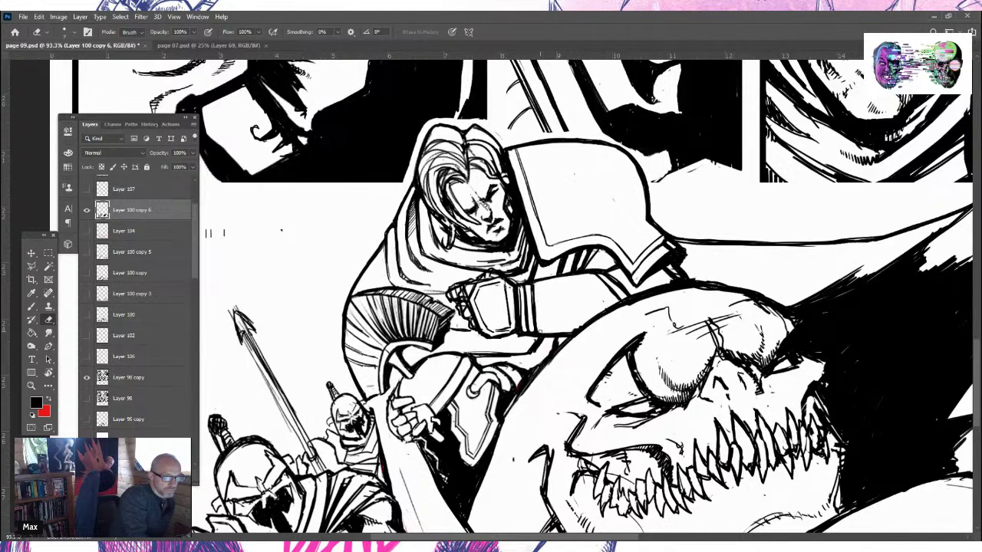
mouse_move(603, 317)
mouse_down()
mouse_move(565, 347)
mouse_move(641, 299)
mouse_move(724, 288)
mouse_move(755, 300)
mouse_up()
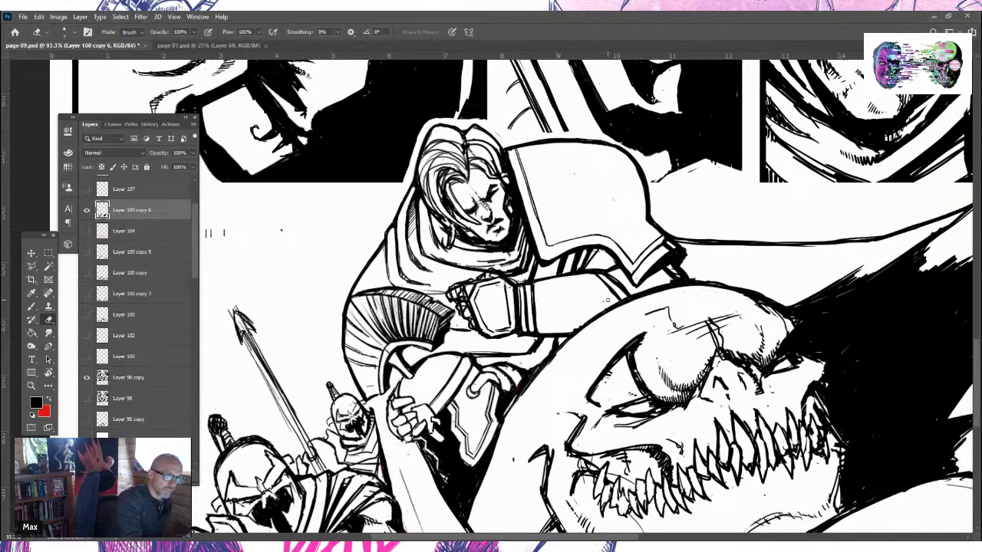
drag(597, 320, 554, 356)
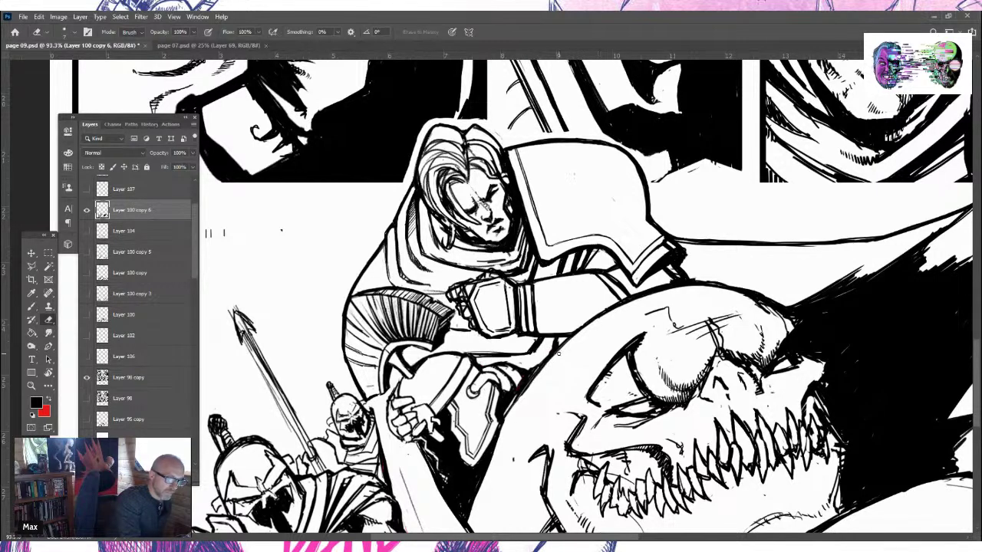
key(b)
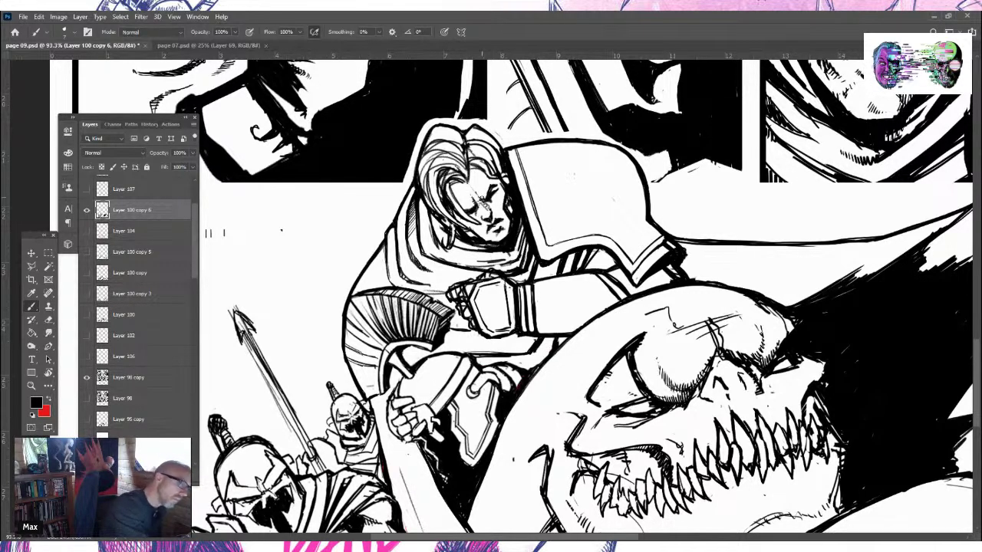
key(e)
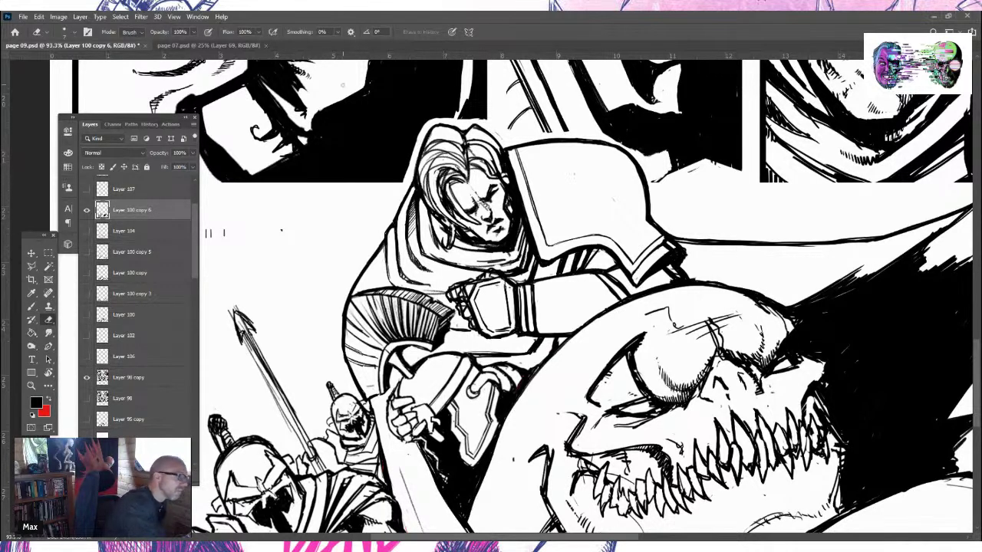
Reduce the Hard Round eraser to 4 px and ink the lock of hair hanging beside the man's jaw with the Brush
click(69, 36)
right_click(297, 243)
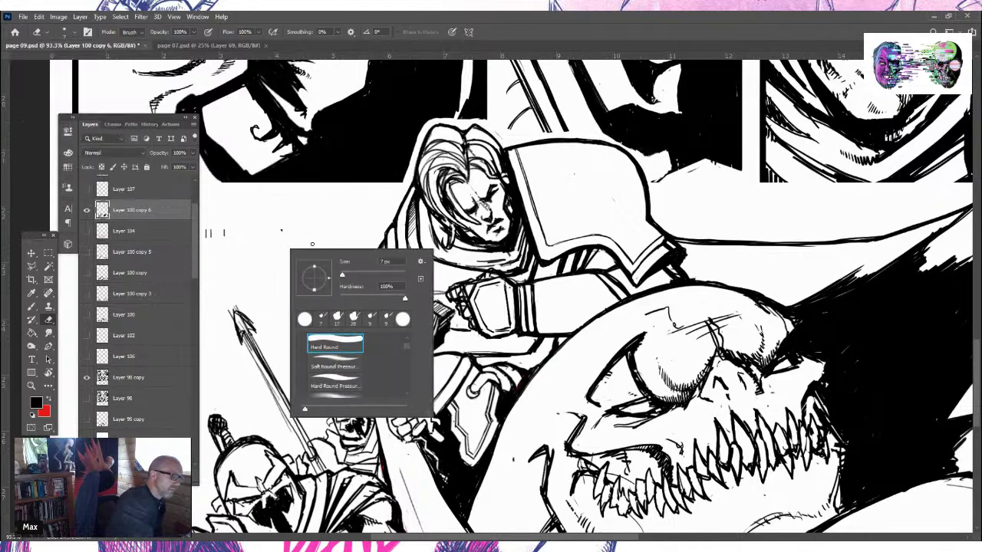
key(bracketleft)
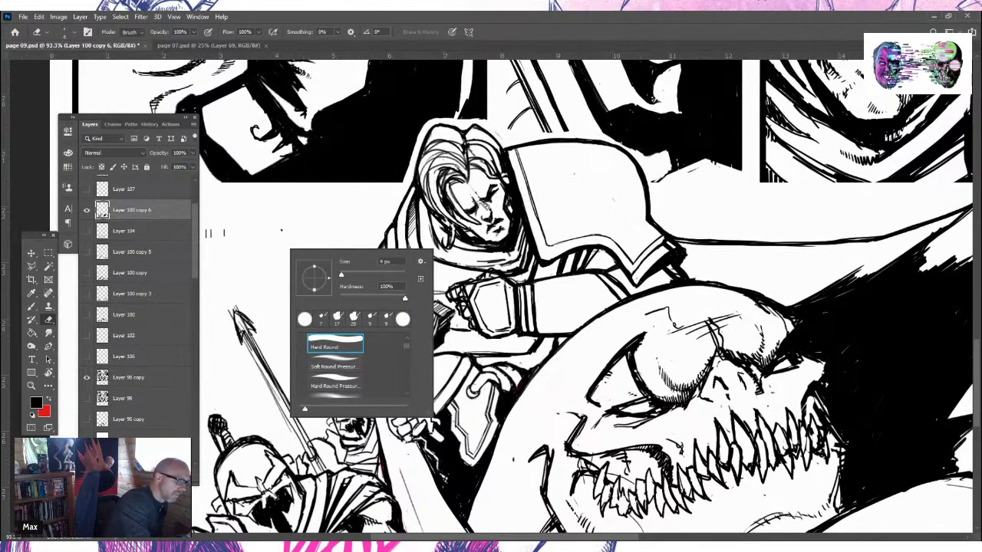
key(Return)
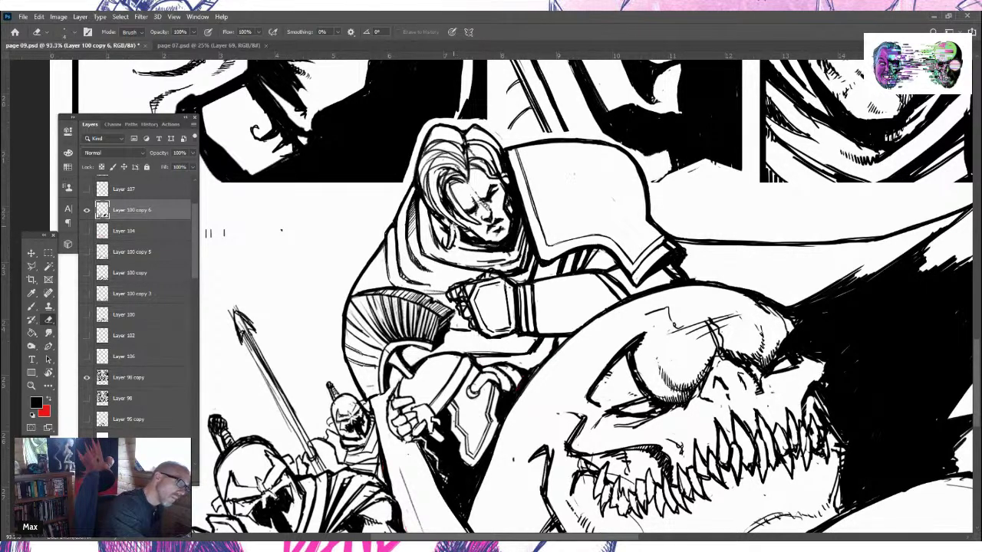
key(b)
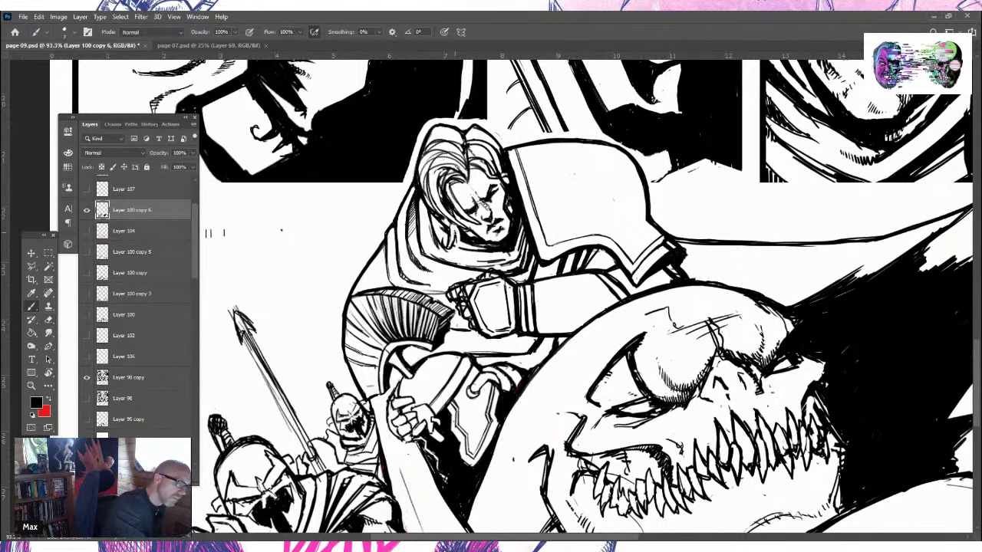
drag(460, 238, 451, 255)
drag(458, 221, 456, 229)
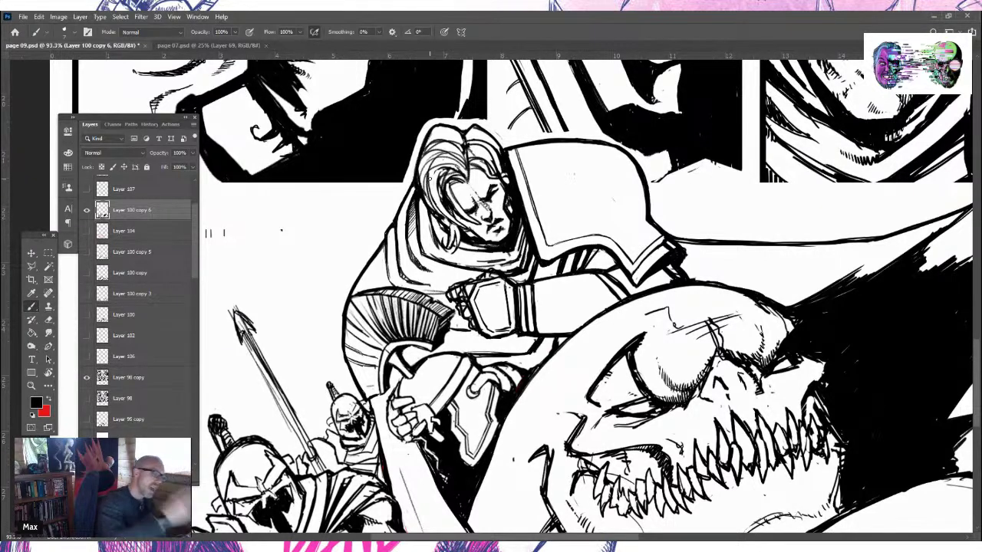
Refine the man's raised fist, tidying the fingers with the Eraser and inking heavier edges around the gauntlet's hand plate
click(48, 321)
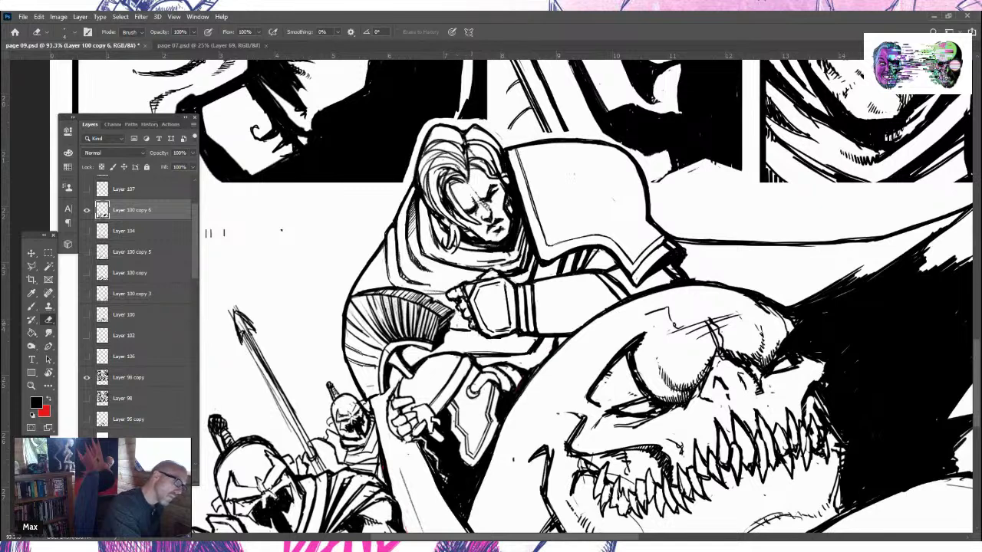
click(32, 308)
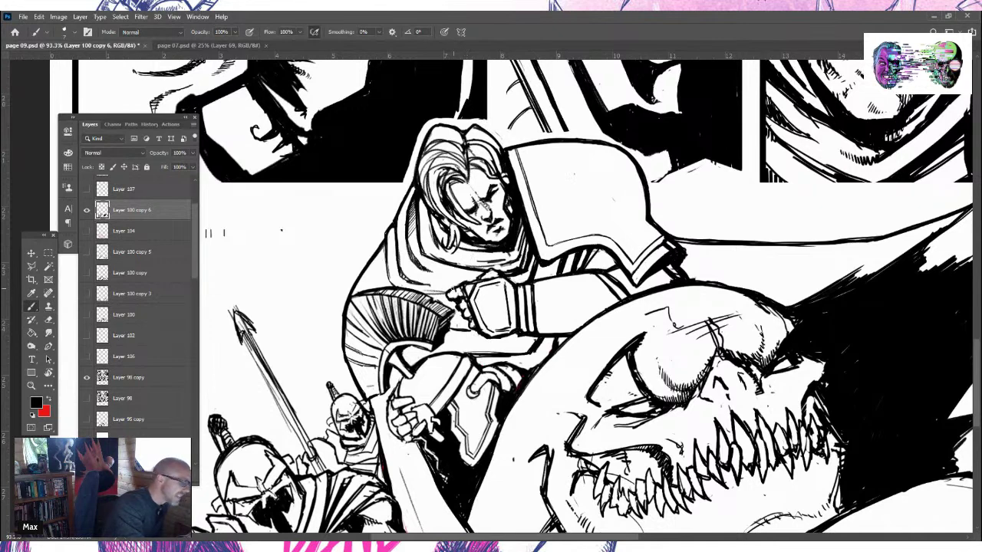
click(49, 321)
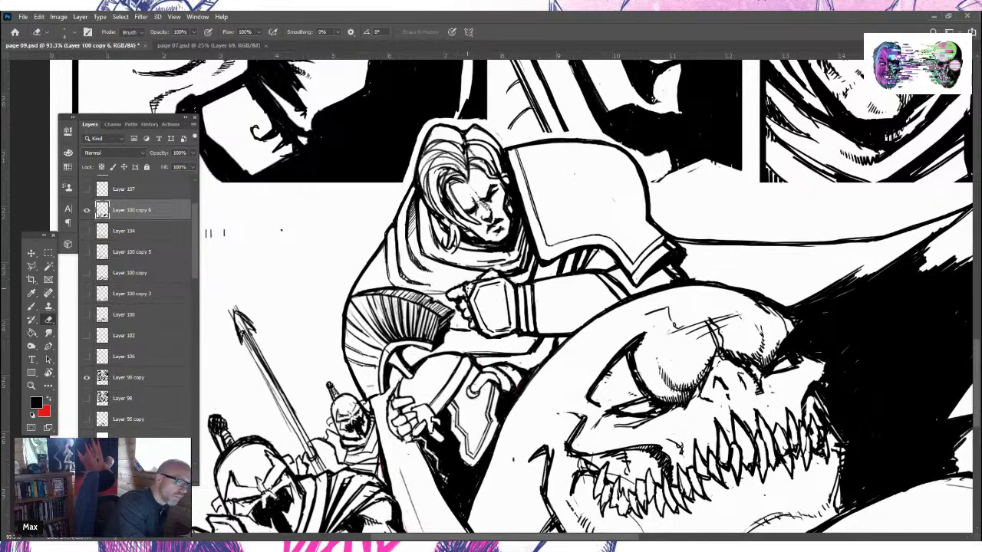
key(b)
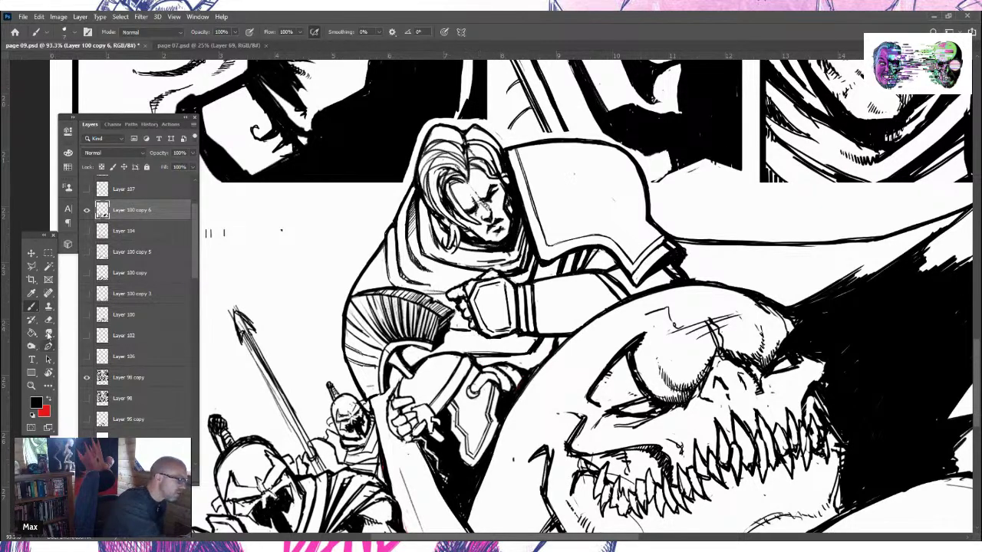
click(48, 319)
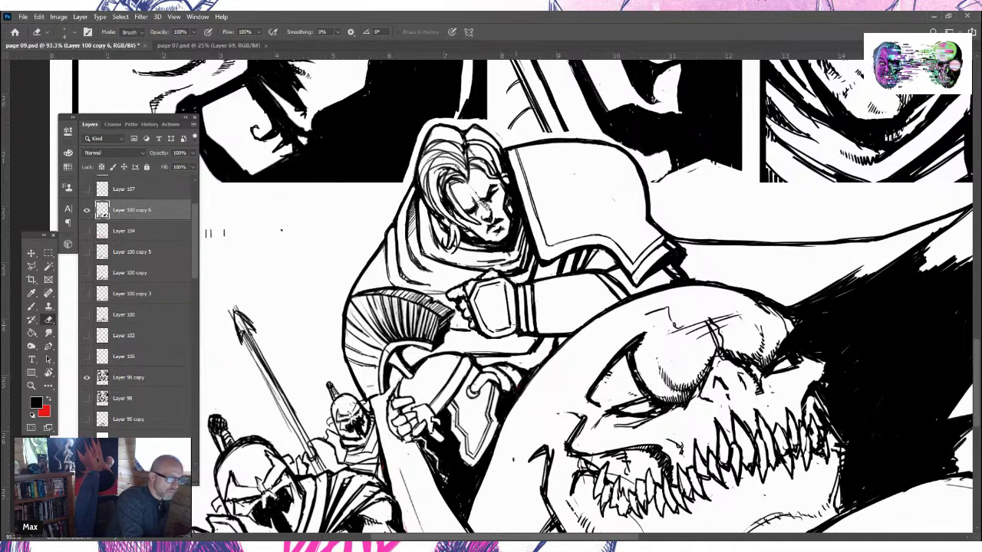
key(b)
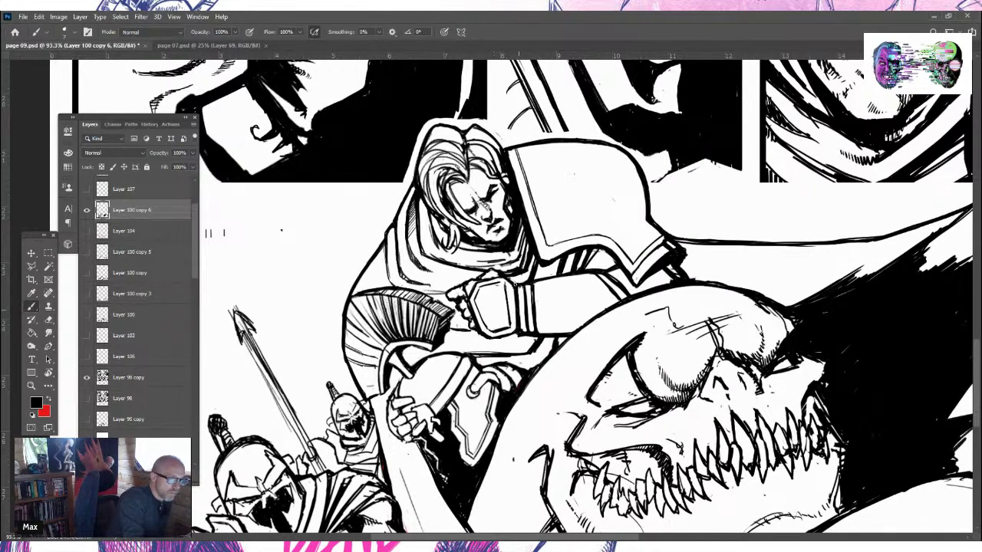
drag(506, 285, 507, 318)
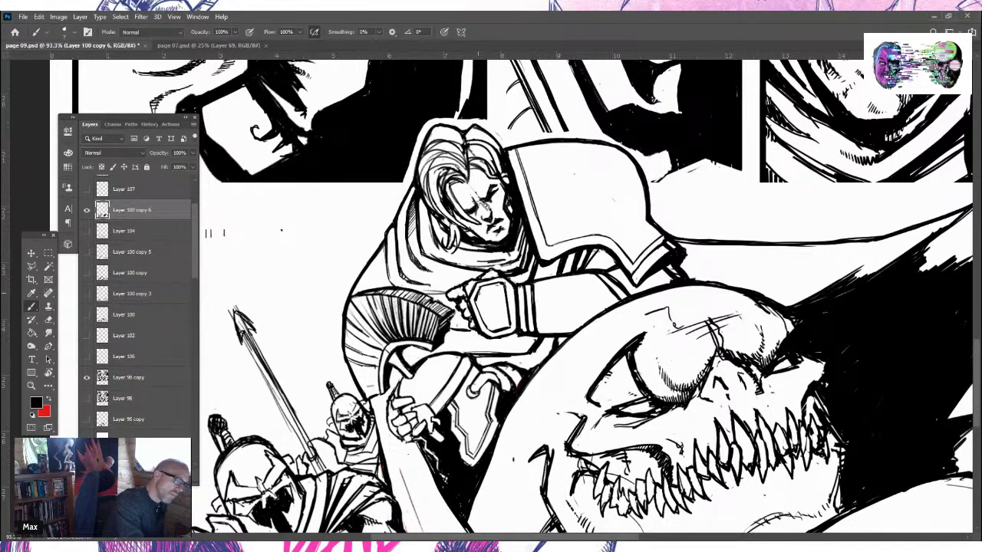
drag(477, 302, 485, 329)
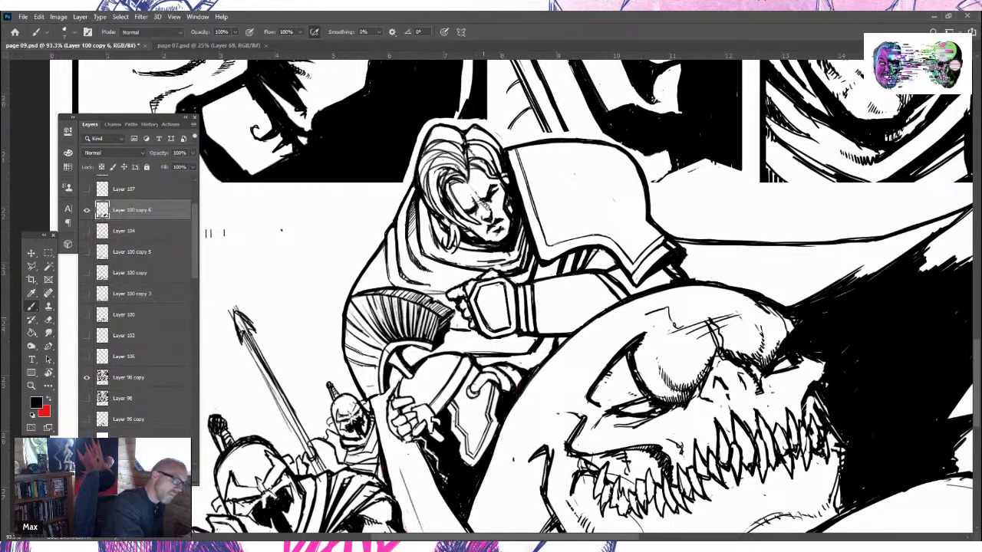
key(ctrl+s)
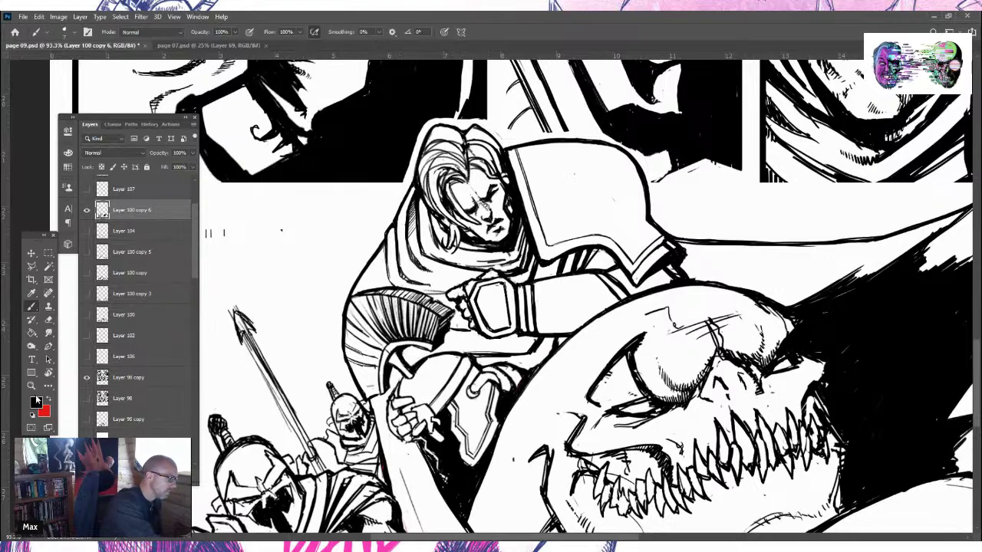
Check the figure against the whole bottom panel, and ink over the upper edge of the shoulder armour with the Brush
key(z)
drag(208, 343, 108, 343)
drag(526, 332, 575, 331)
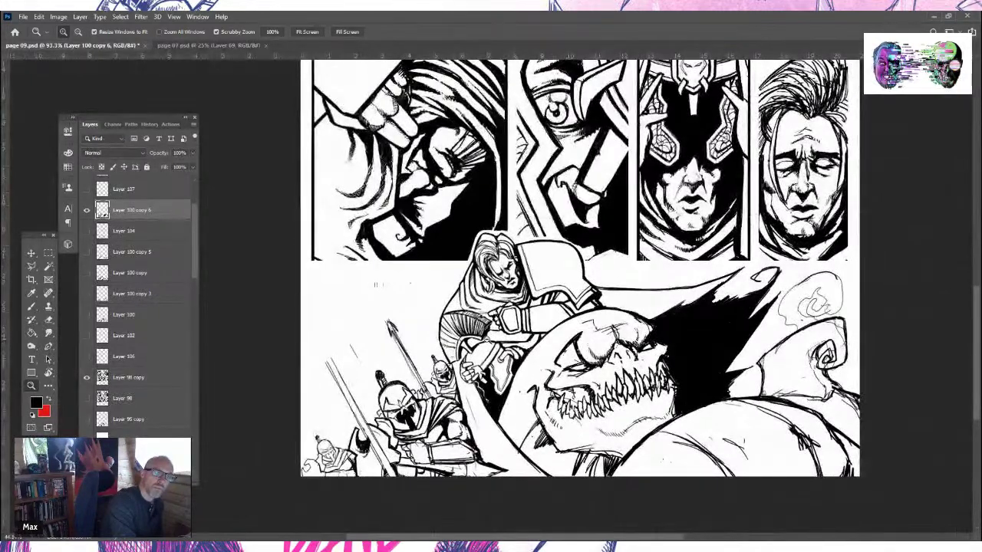
drag(524, 330, 627, 330)
click(32, 307)
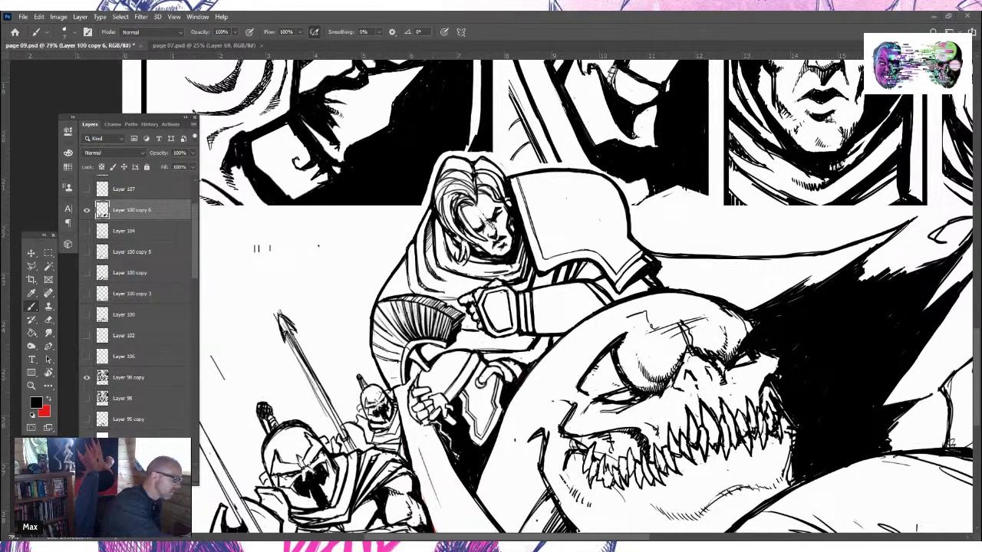
key(e)
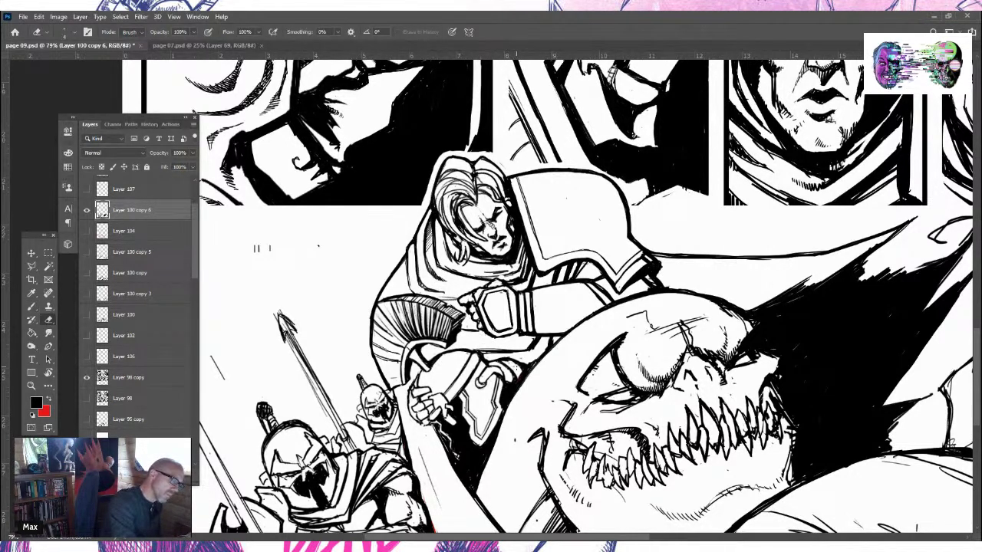
key(b)
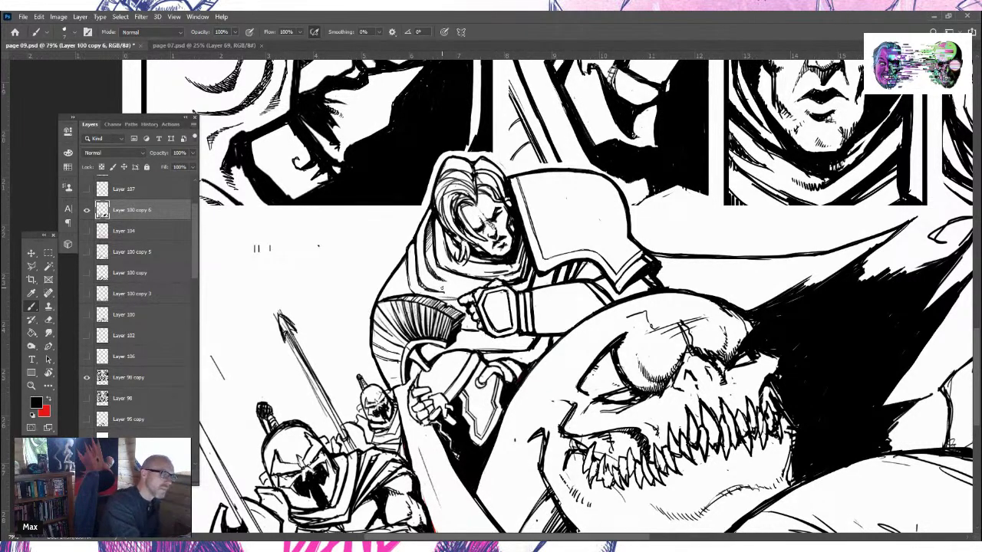
drag(509, 176, 605, 169)
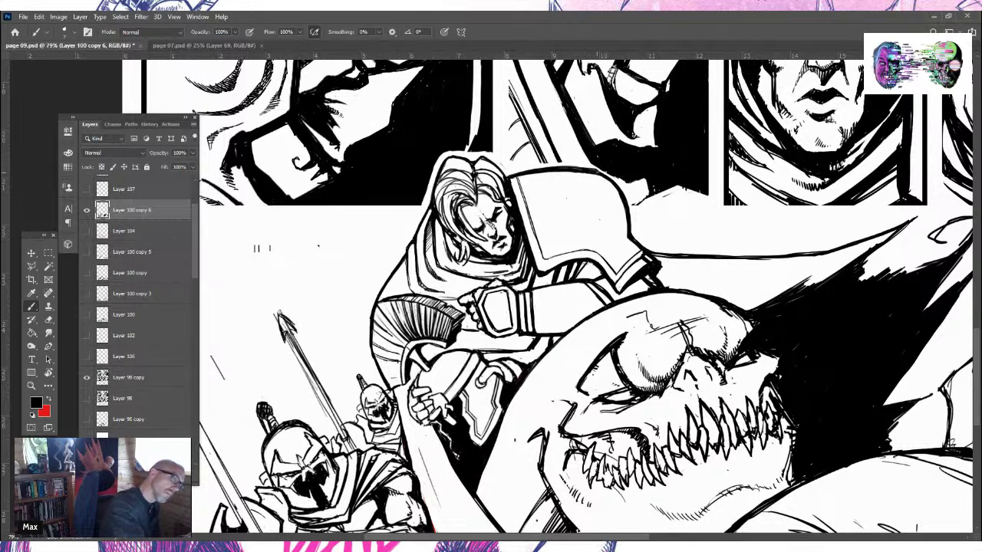
mouse_move(590, 173)
mouse_down()
mouse_move(611, 169)
mouse_move(619, 184)
mouse_up()
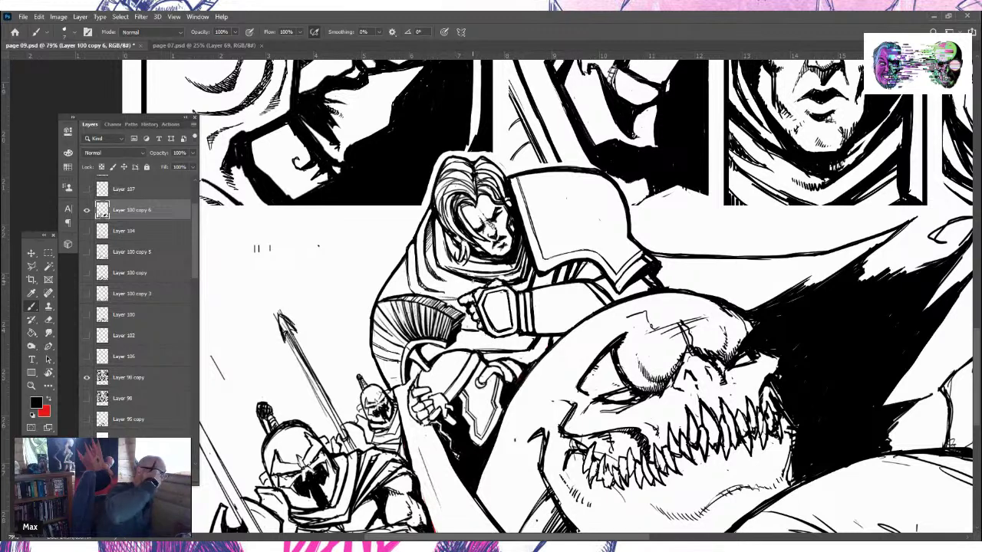
Ink the long line running down beside the man's gripping hand, beneath the pleated shoulder piece, with the Brush
click(48, 321)
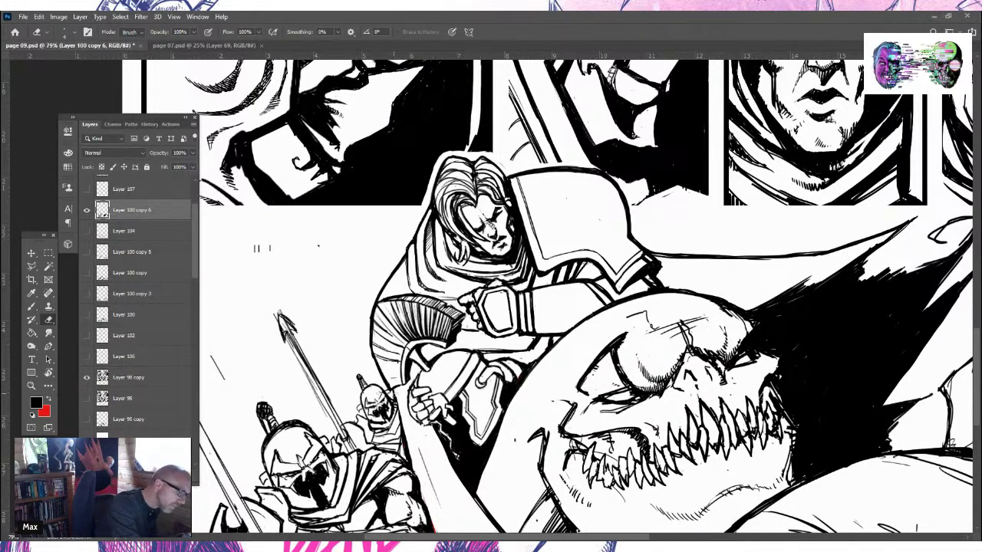
click(35, 402)
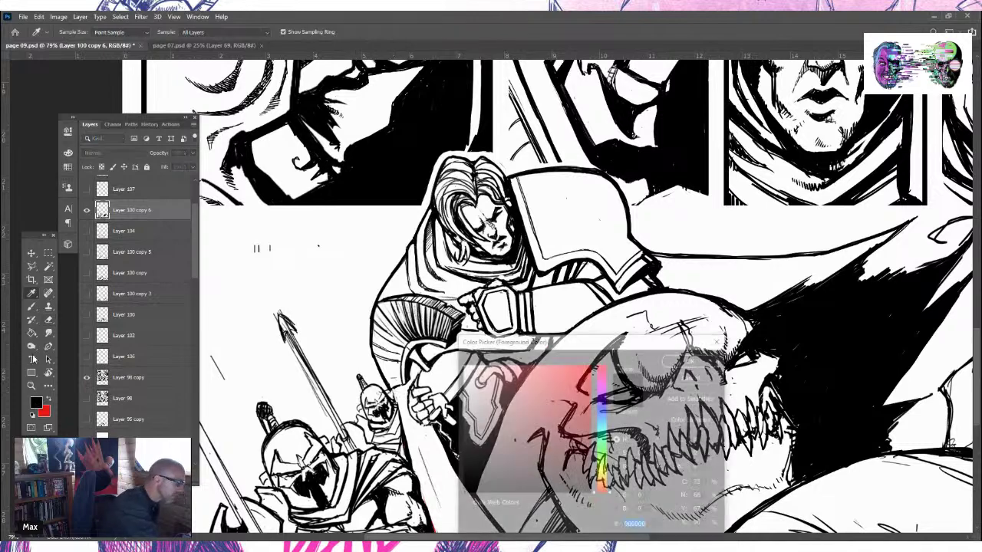
click(716, 342)
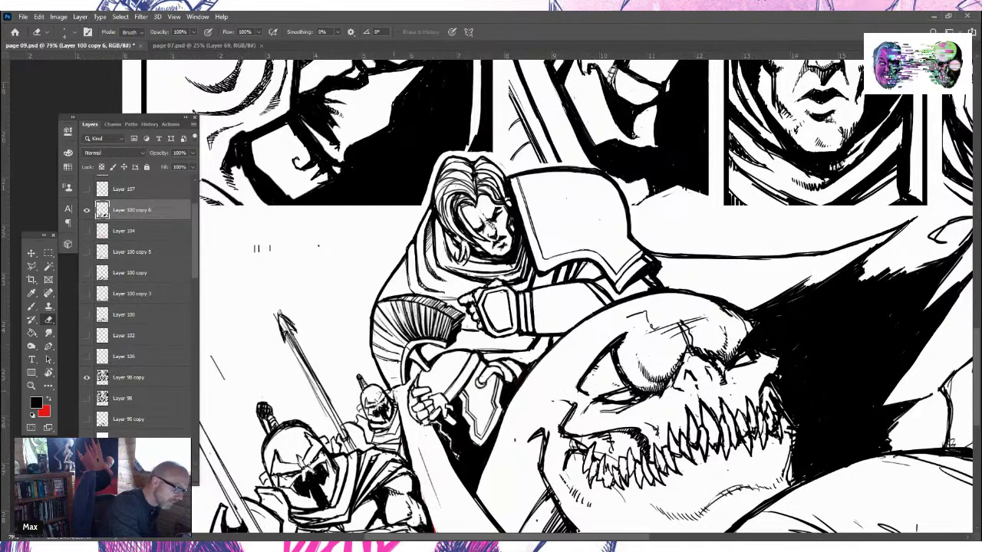
click(32, 306)
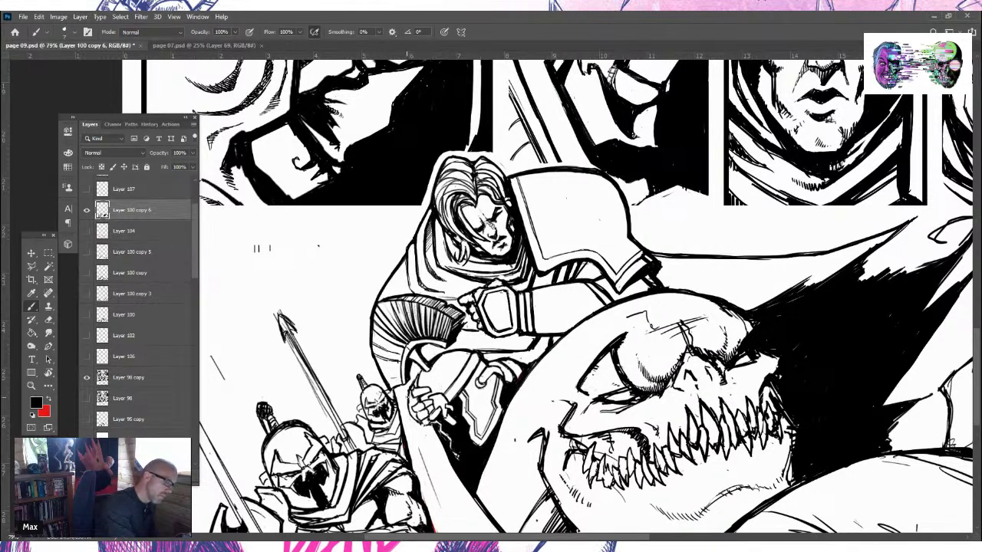
drag(407, 386, 419, 447)
drag(408, 410, 427, 473)
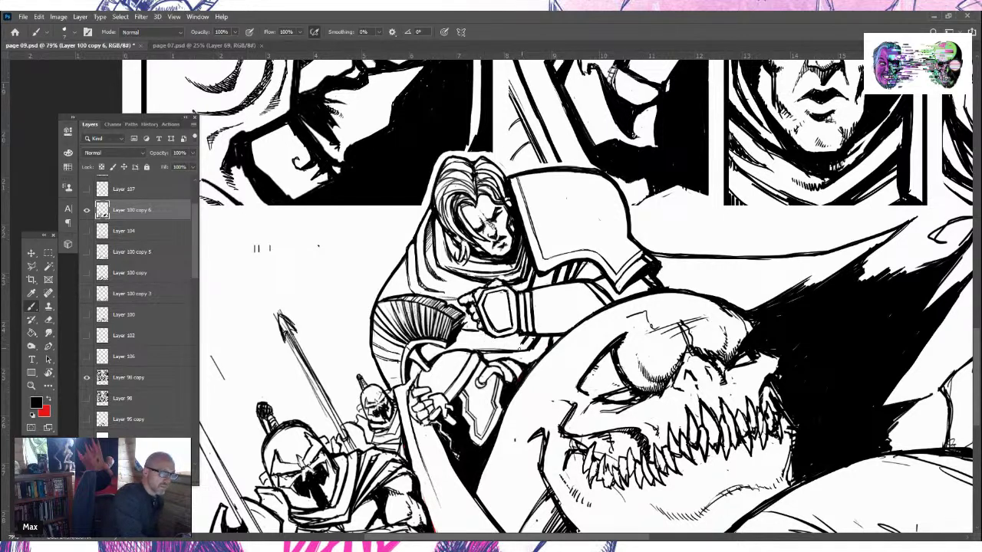
Ink the folds beneath the man's forearm with the Brush, and check page 07.psd for comparison
mouse_move(522, 340)
mouse_down()
mouse_move(465, 350)
mouse_move(503, 345)
mouse_up()
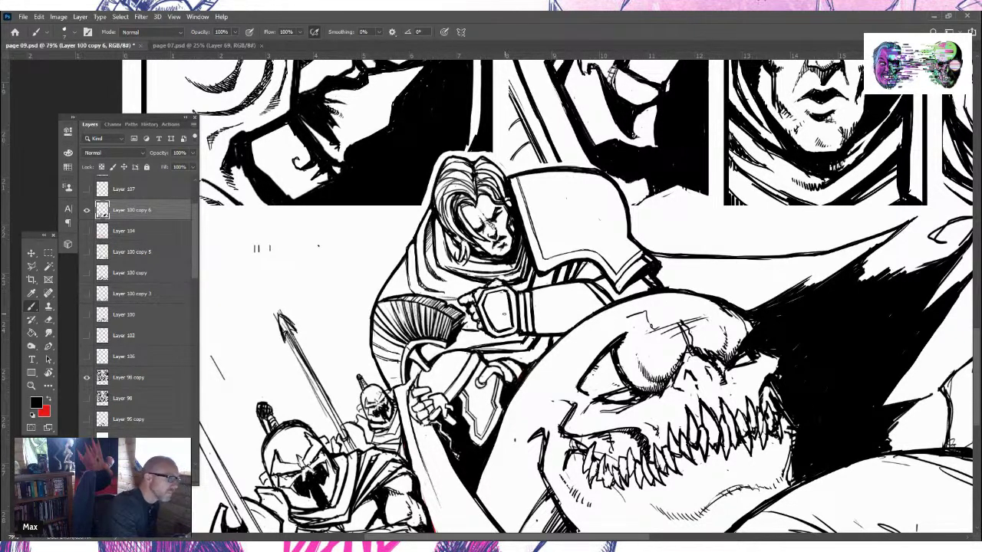
click(226, 47)
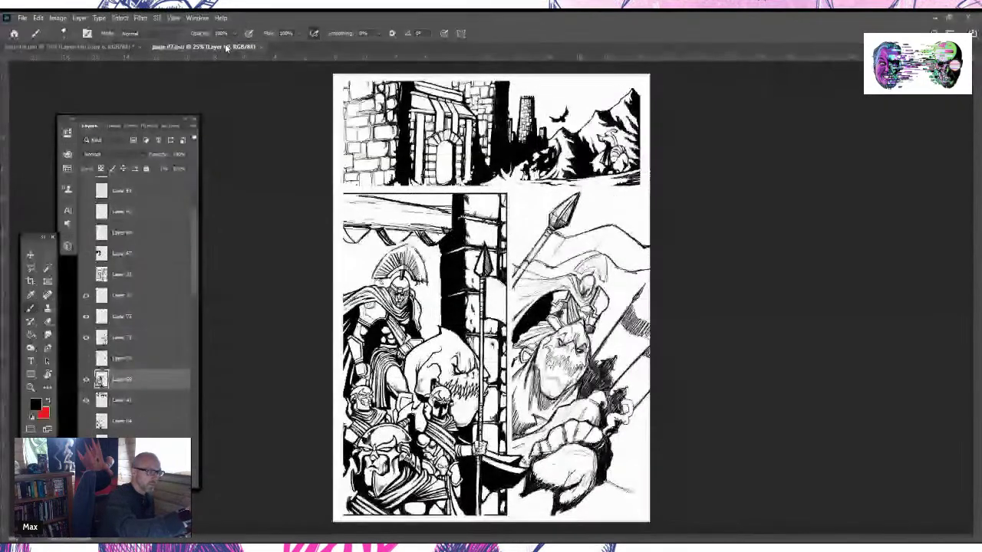
click(98, 46)
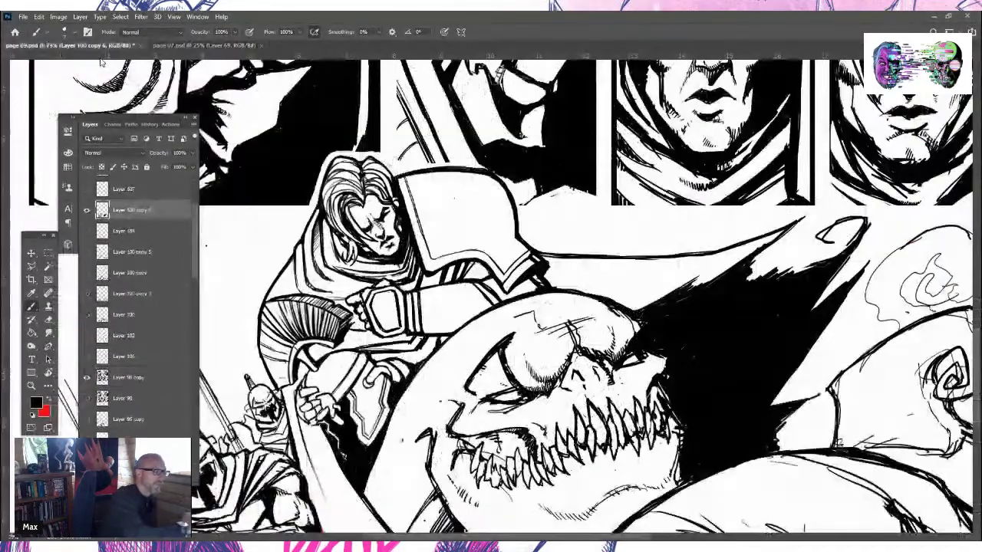
Clean up the creature's brow with the Eraser and ink shading strokes beneath its eye with the Brush
click(50, 320)
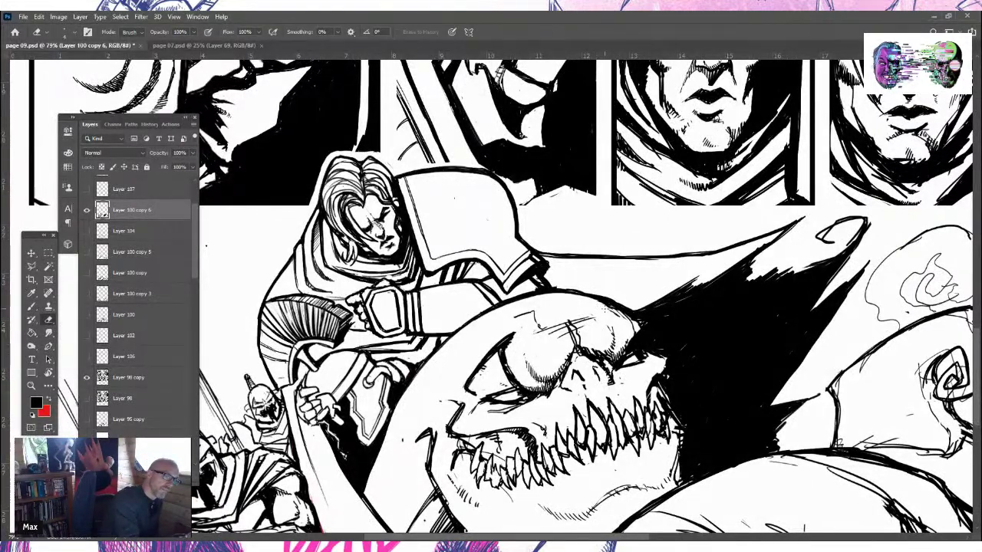
drag(610, 310, 632, 318)
key(b)
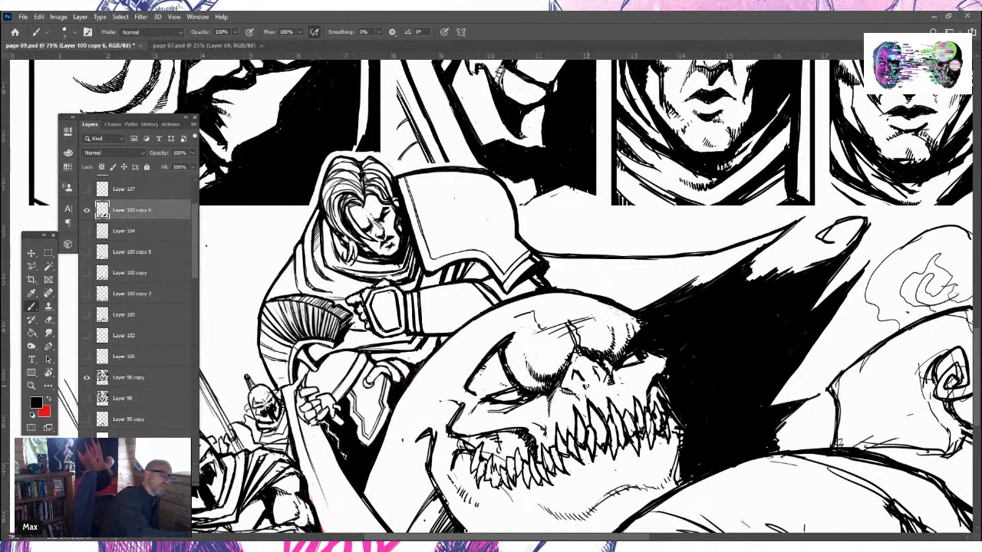
key(e)
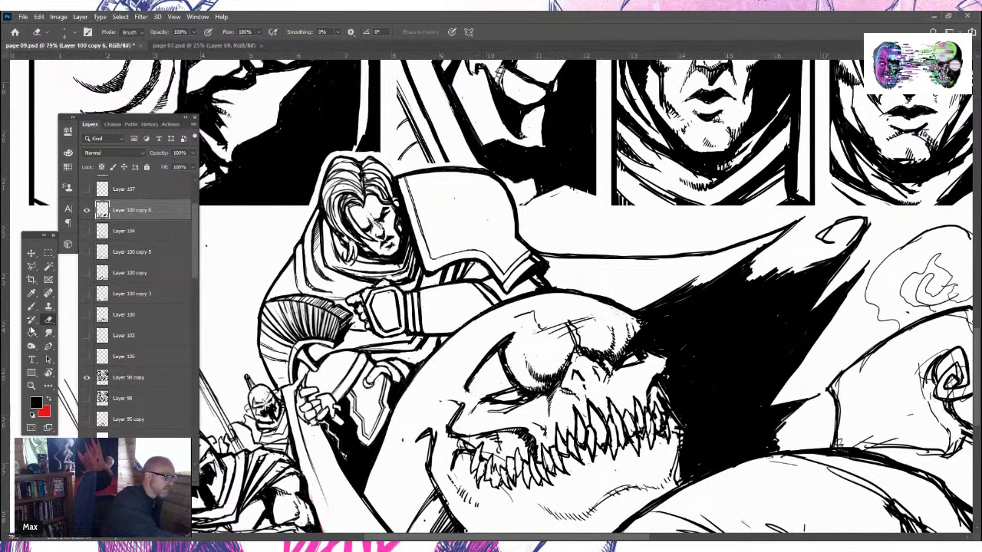
click(33, 307)
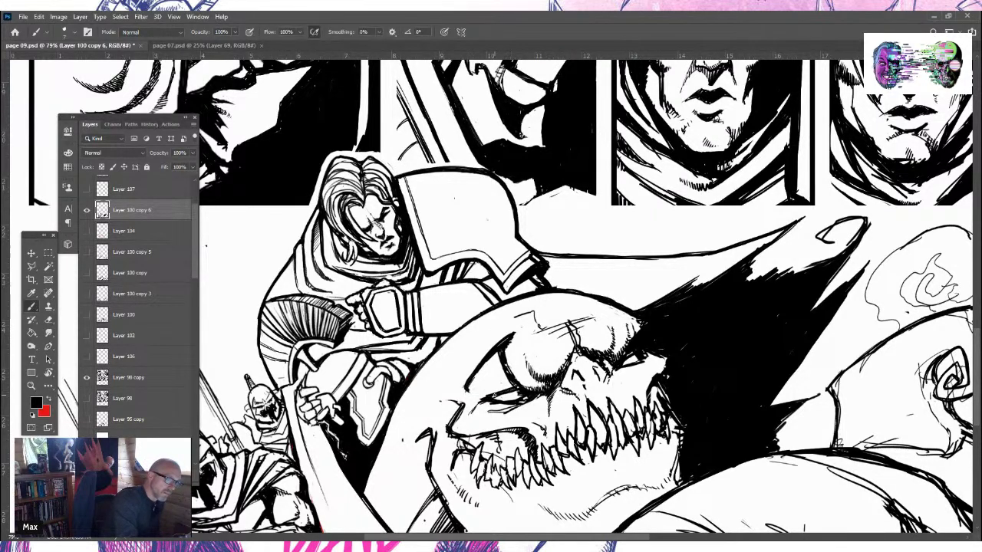
drag(484, 410, 527, 396)
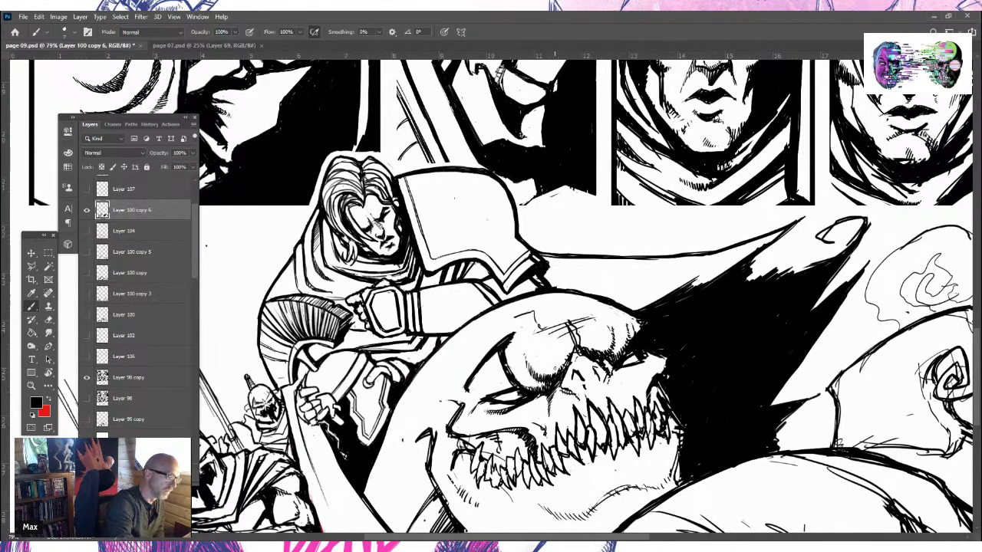
Set the Hard Round eraser to 4 px and trim the linework around the man's collar and fist
click(32, 386)
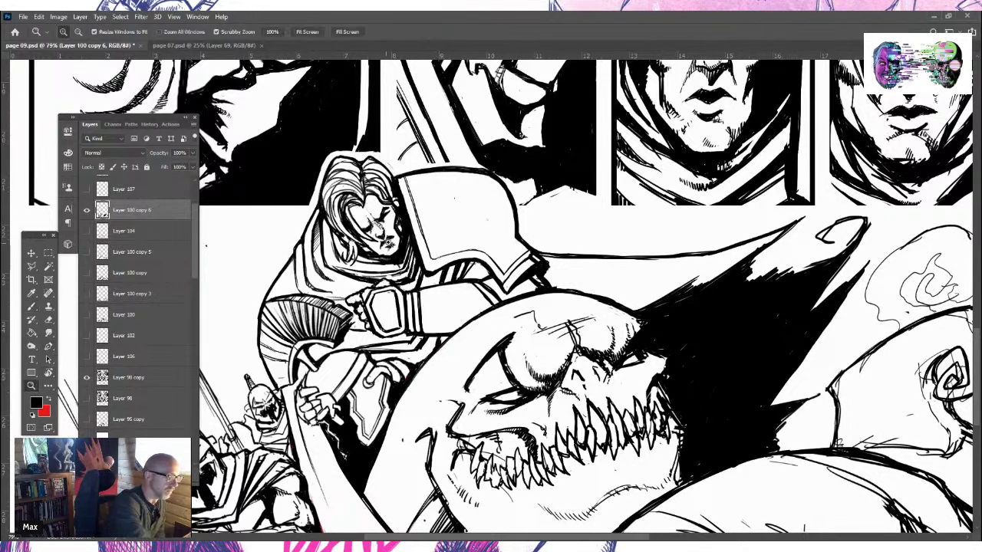
click(421, 239)
click(428, 239)
key(e)
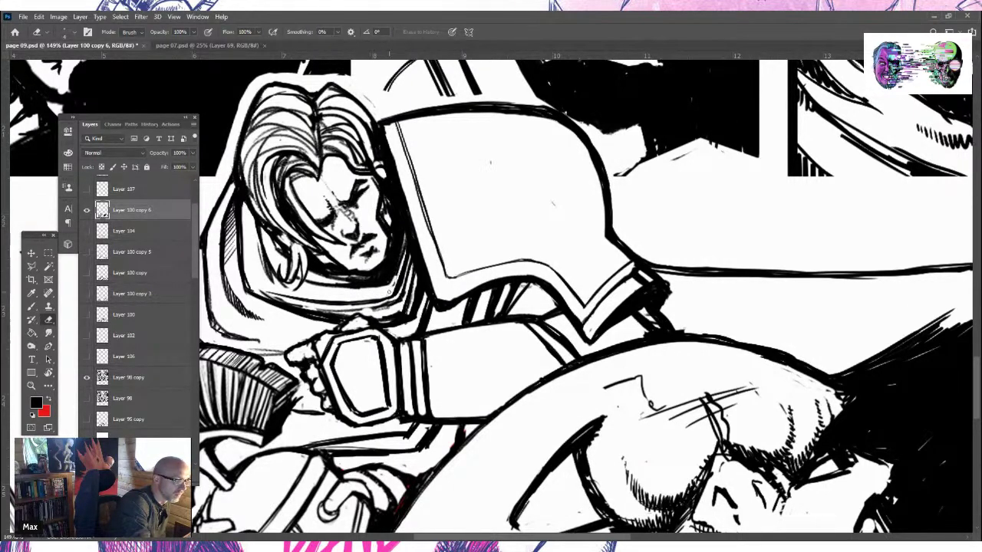
click(66, 32)
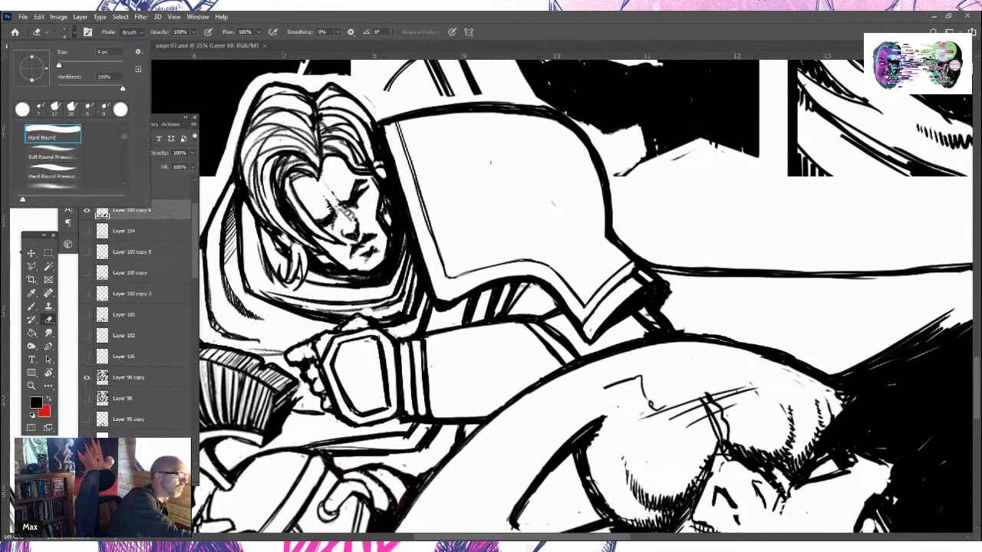
key(bracketleft)
key(bracketleft)
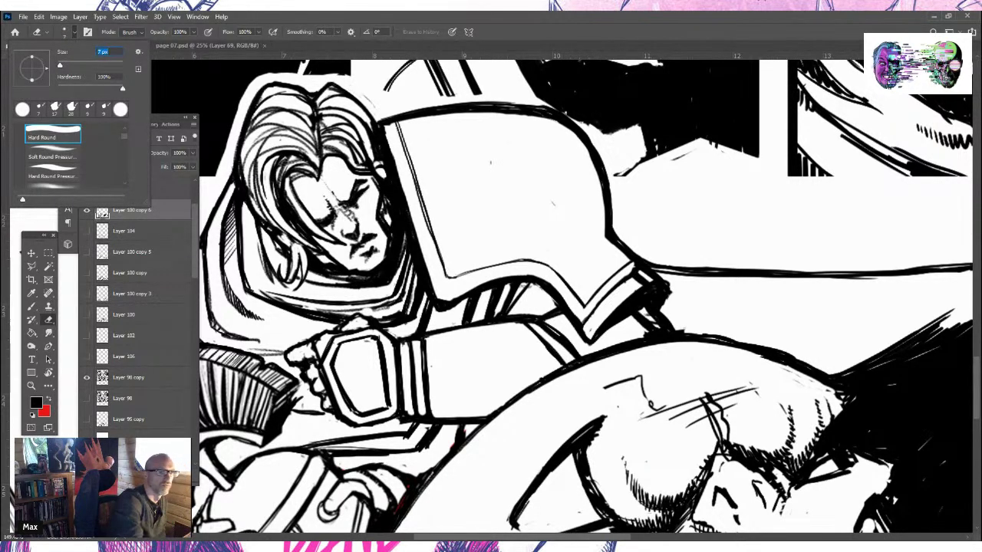
key(Return)
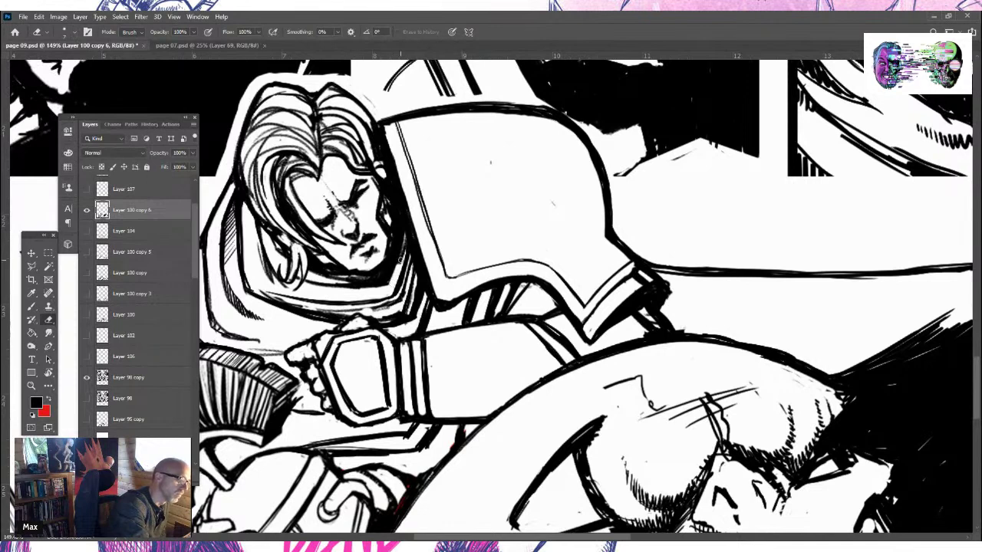
click(66, 33)
key(bracketright)
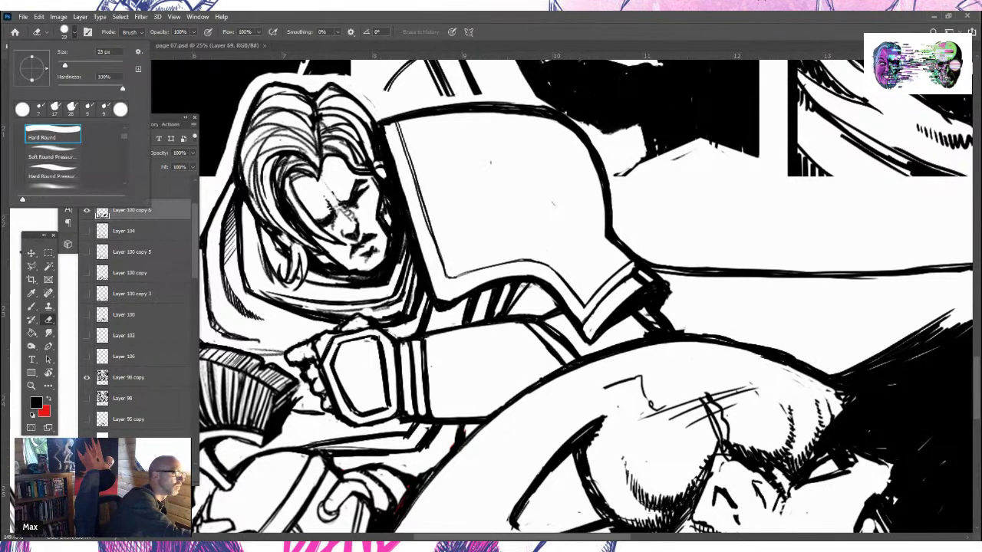
key(bracketleft)
key(bracketleft)
key(bracketleft)
key(bracketleft)
key(bracketleft)
click(103, 52)
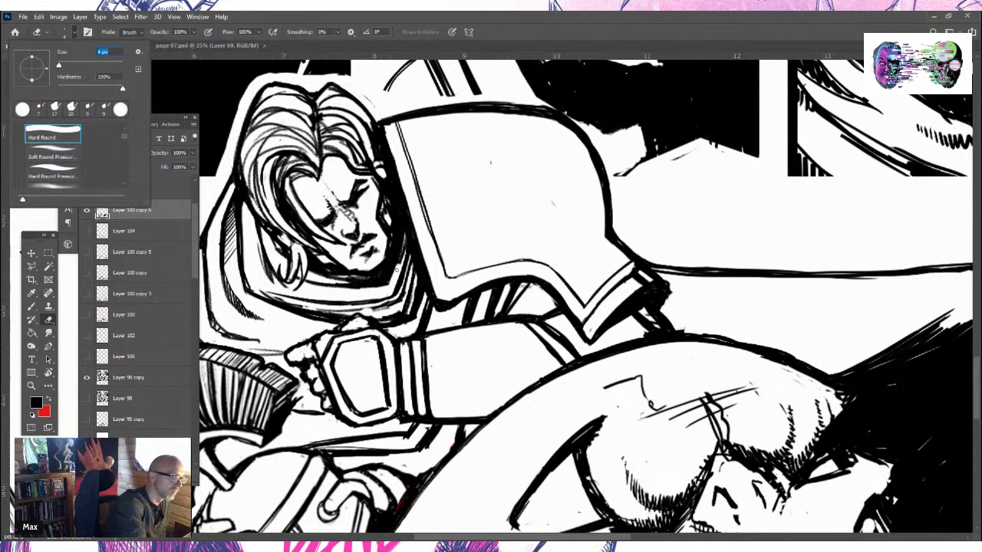
key(Return)
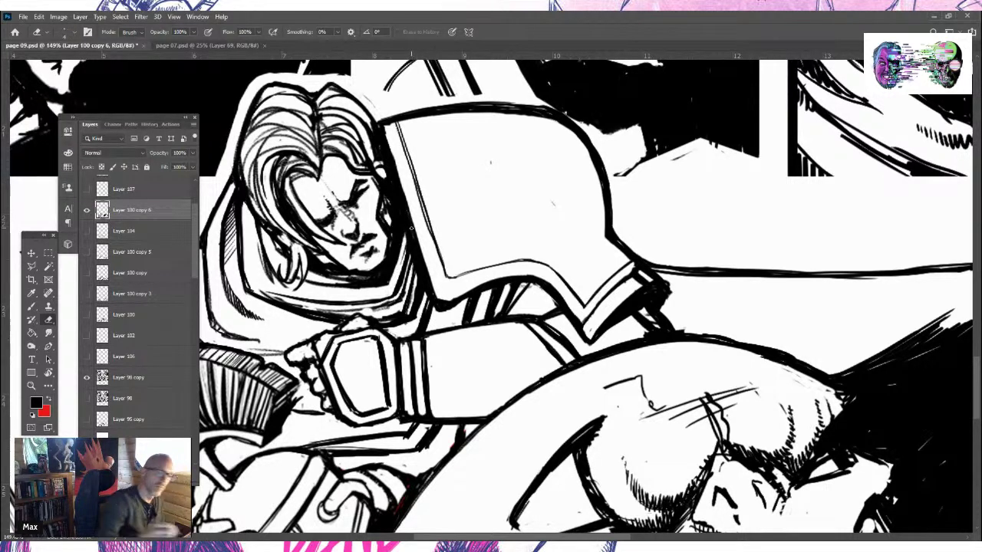
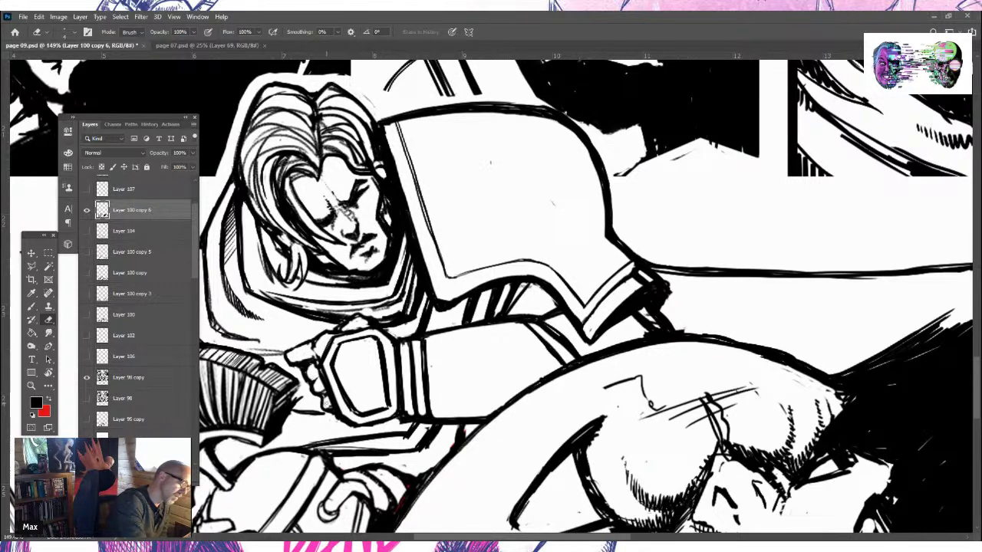
Ink the fingers of the man's fist and the collar and cloak folds with the Brush, and tidy the lines beneath the shoulder armour with the Eraser
click(32, 307)
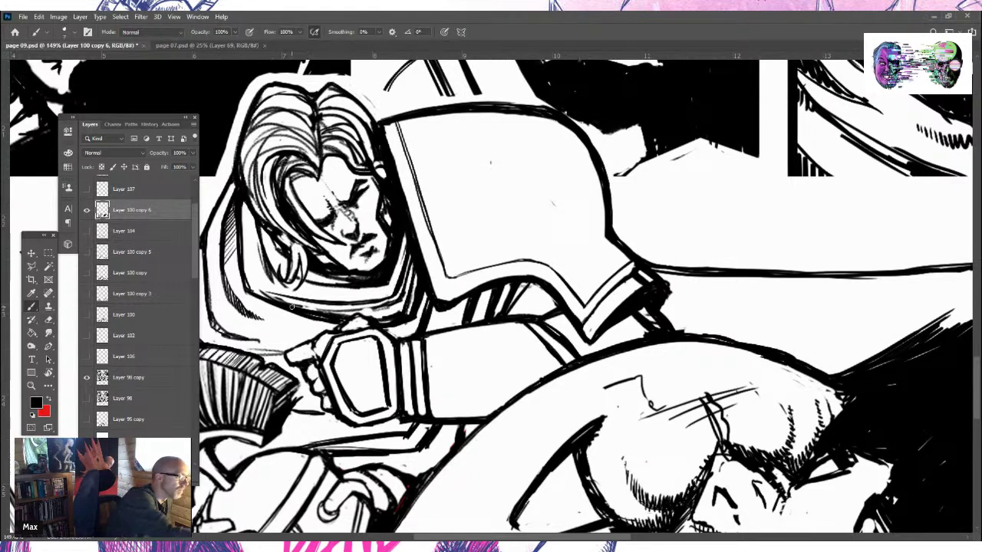
click(75, 35)
drag(65, 66, 60, 66)
click(308, 369)
drag(310, 379, 324, 398)
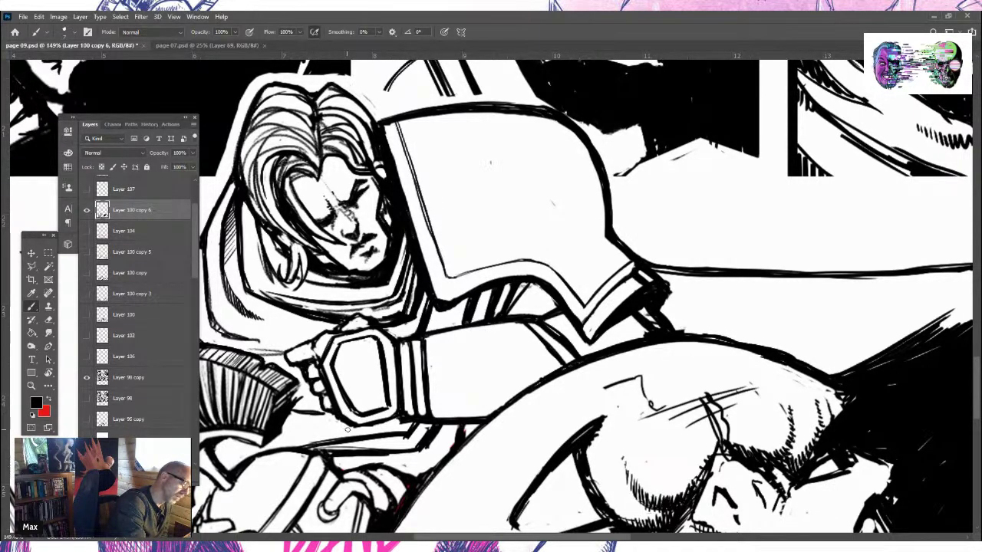
mouse_move(316, 363)
mouse_down()
mouse_move(327, 343)
mouse_move(364, 327)
mouse_move(312, 315)
mouse_move(396, 303)
mouse_up()
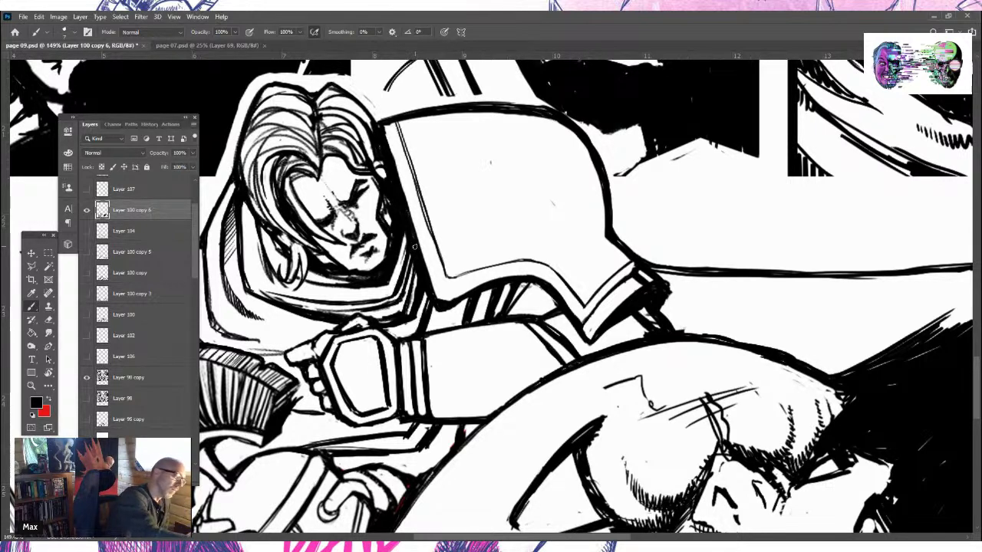
drag(267, 256, 262, 229)
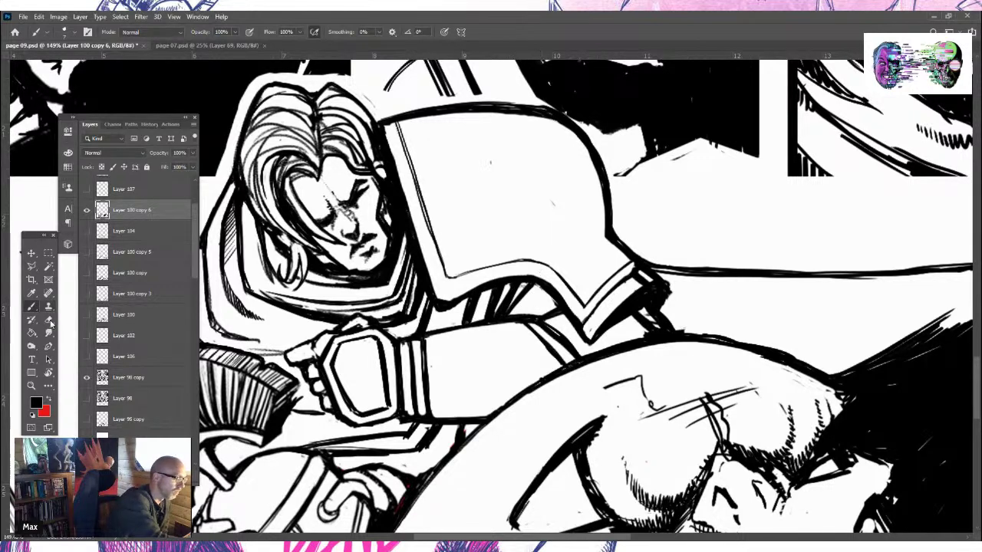
key(e)
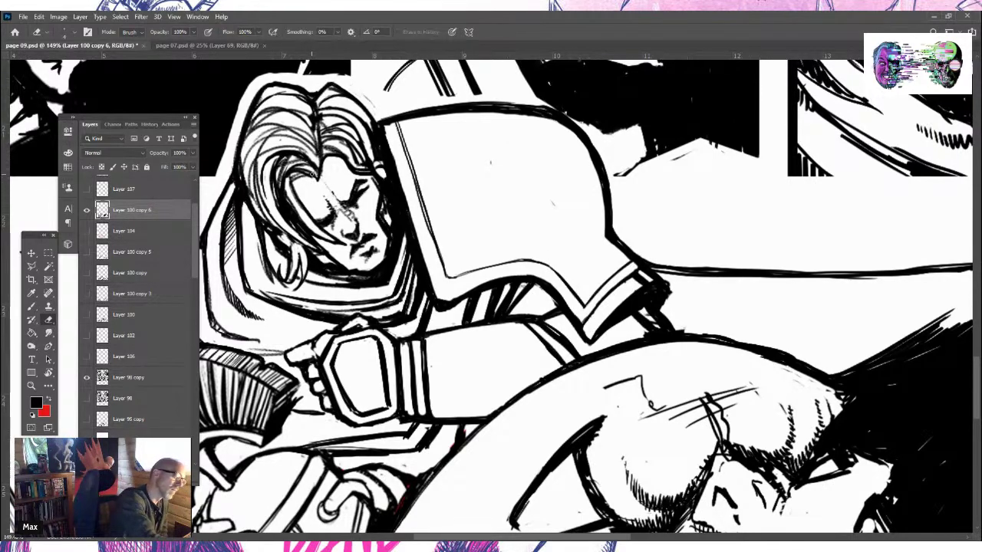
Erase the stray marks from the blank background beside the man on Layer 98 copy
key(z)
click(407, 342)
drag(422, 349, 399, 349)
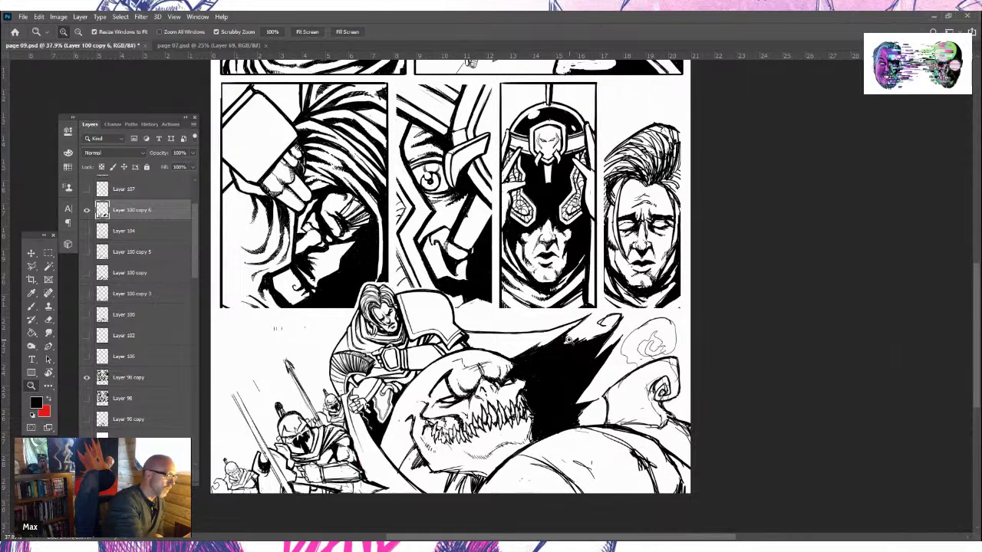
click(129, 378)
click(48, 319)
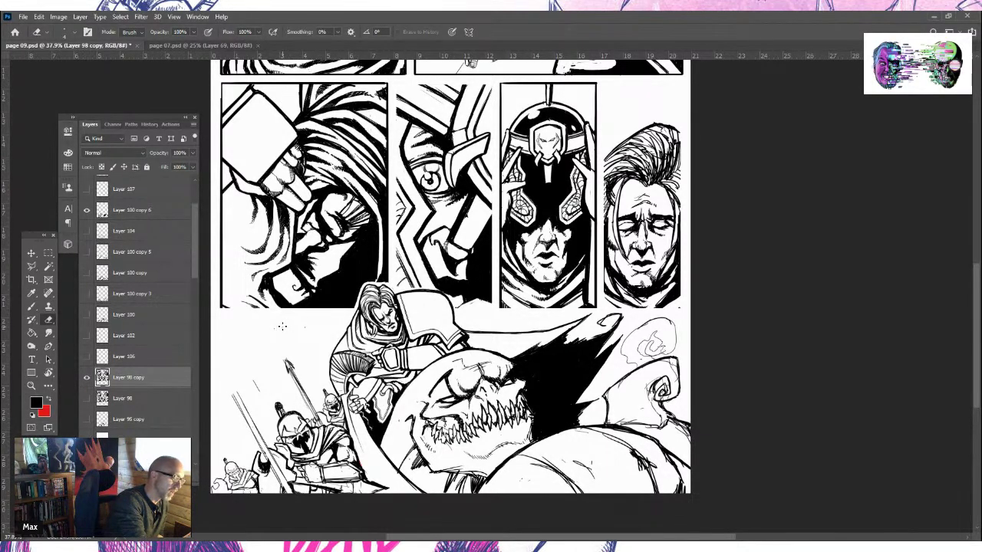
On Layer 100 copy 6, ink along the upper edge of the creature's black crest with the Brush
click(130, 210)
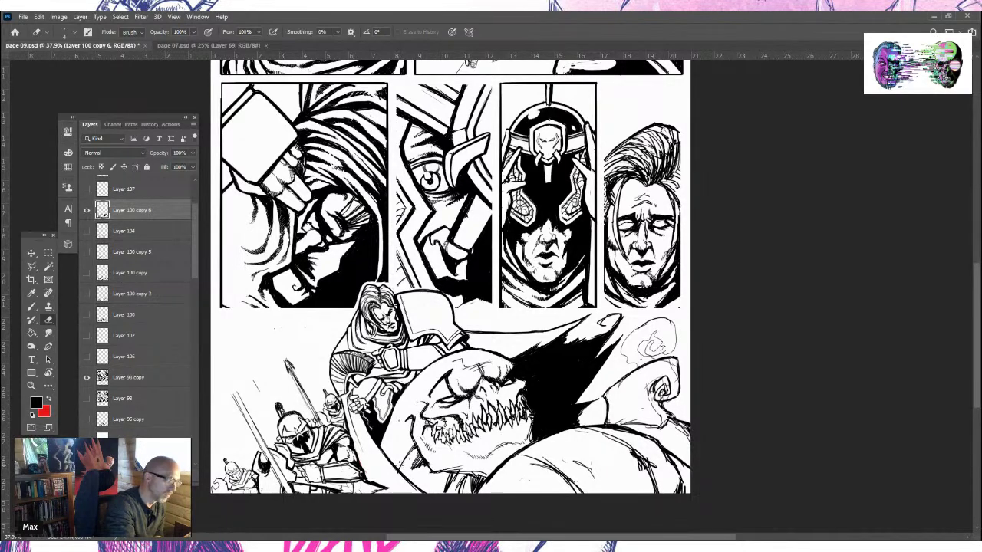
mouse_move(980, 284)
mouse_down()
mouse_move(972, 330)
mouse_move(967, 275)
mouse_up()
key(b)
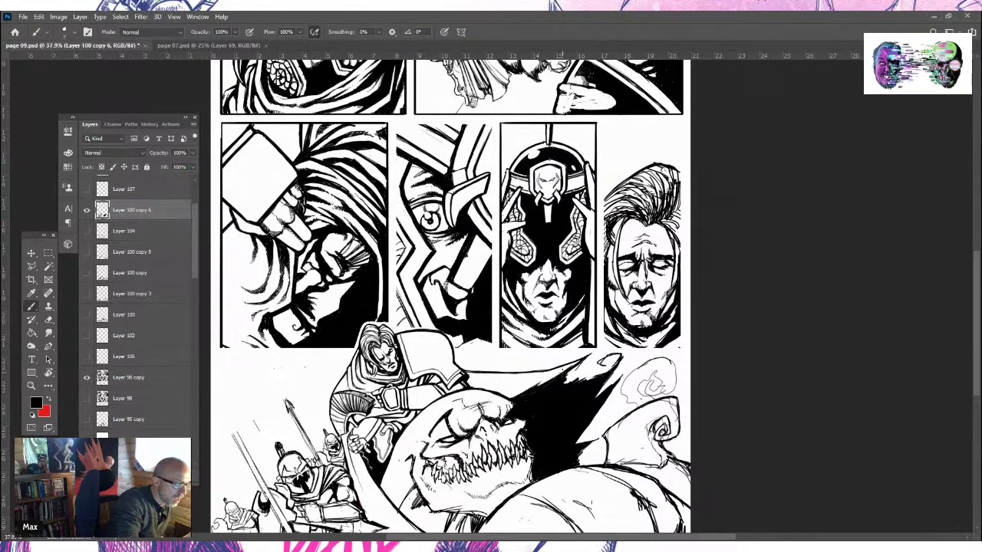
mouse_move(571, 371)
mouse_down()
mouse_move(574, 380)
mouse_move(579, 358)
mouse_up()
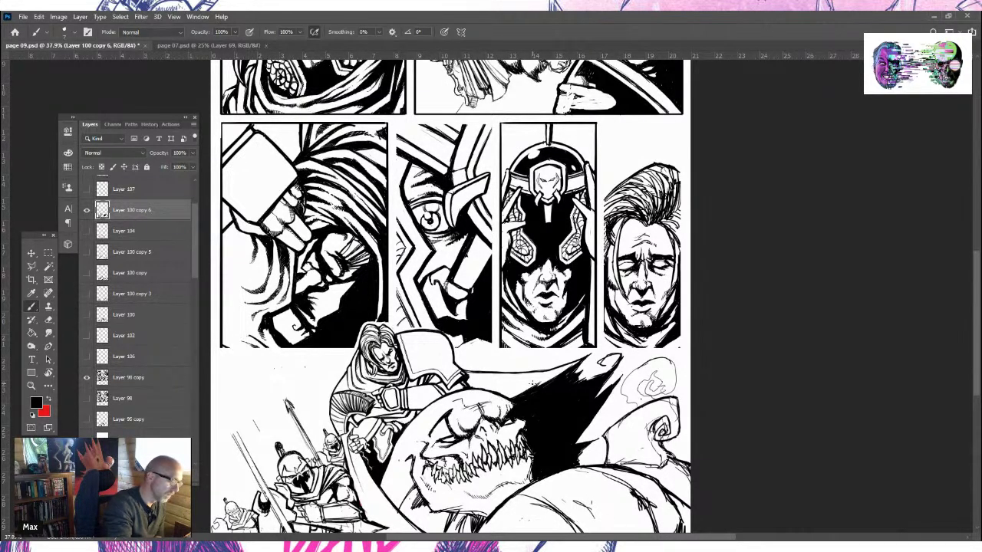
Ink the edge running down below the man's gripping hand with the Brush
click(32, 385)
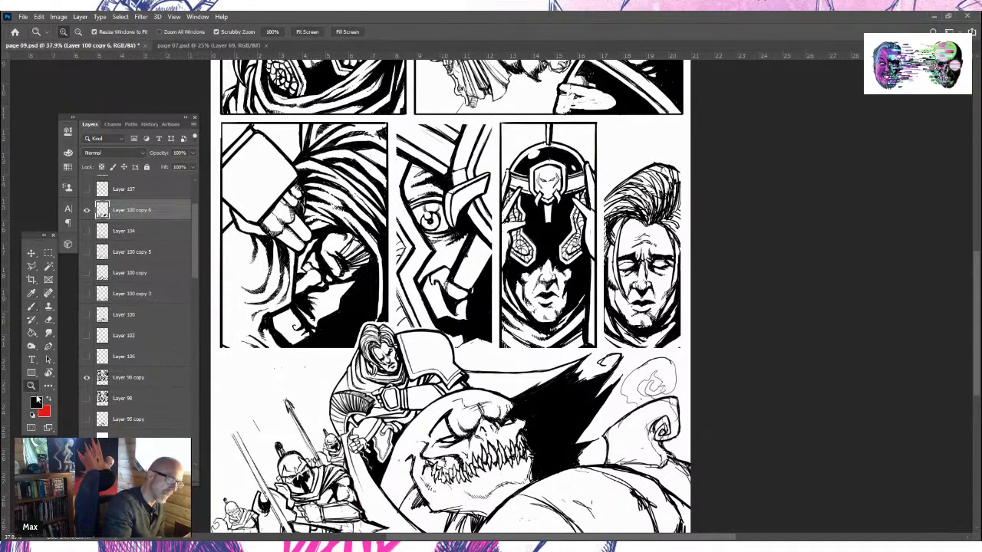
drag(977, 277, 979, 311)
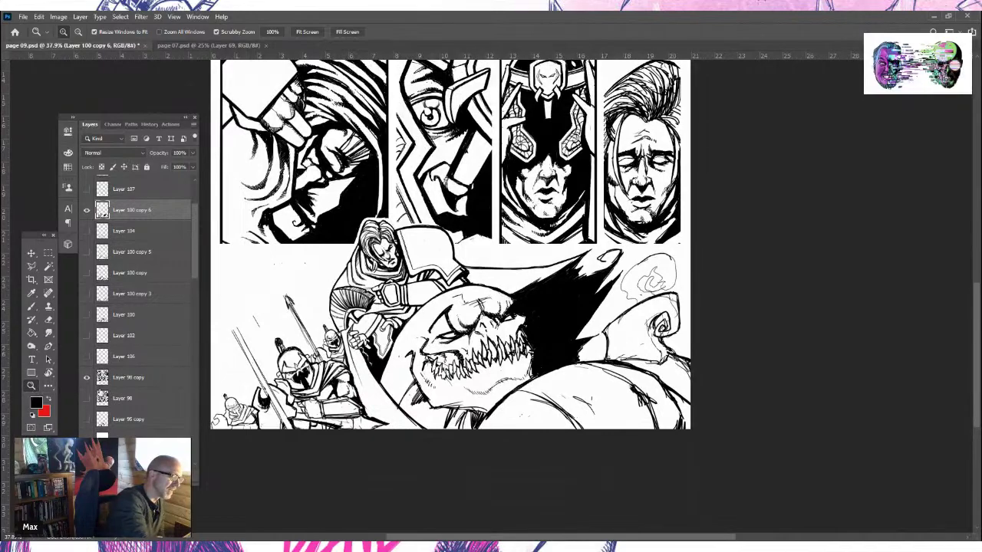
drag(376, 332, 381, 331)
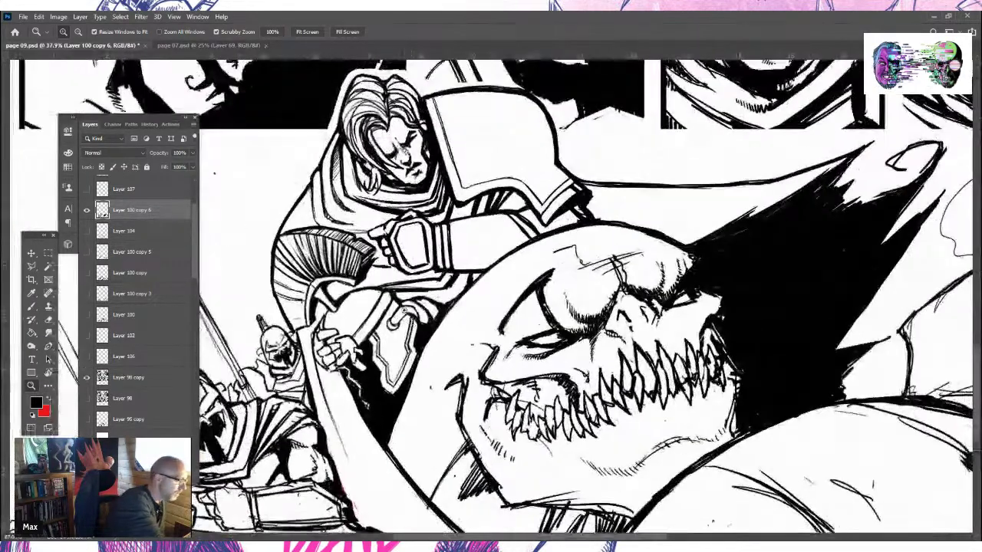
key(b)
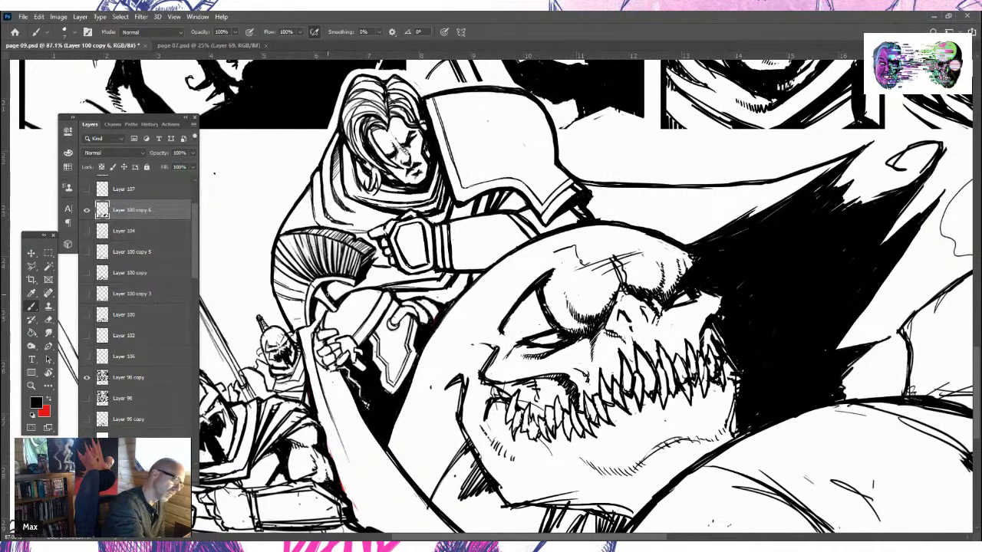
drag(343, 379, 353, 398)
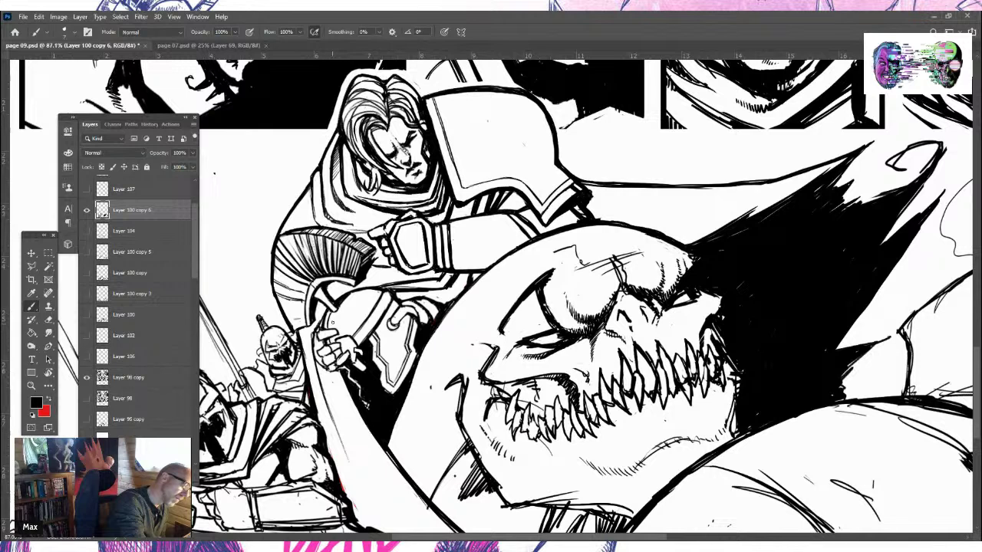
Ink a small oval detail on the armour plate above the man's gripping hand
mouse_move(352, 295)
mouse_down()
mouse_move(365, 306)
mouse_move(380, 293)
mouse_up()
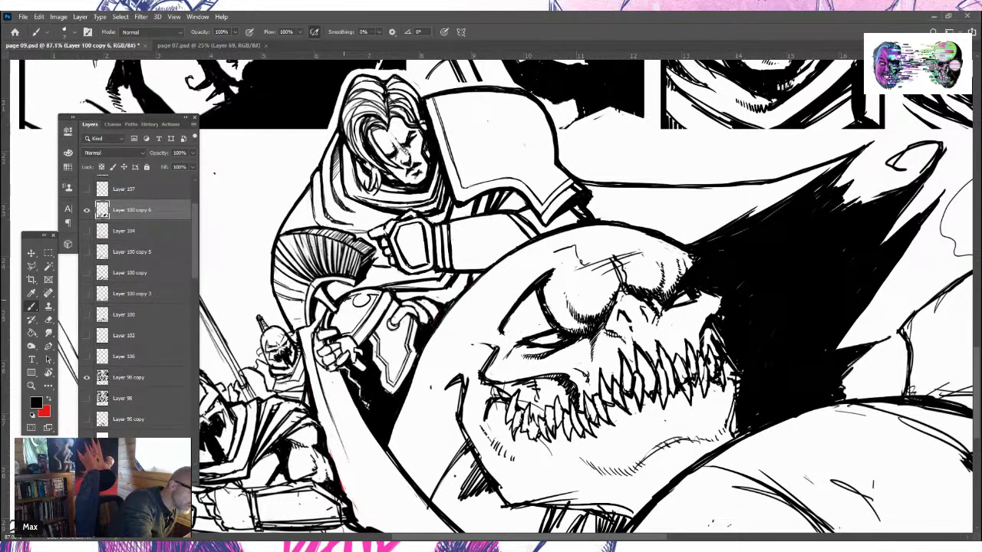
right_click(355, 296)
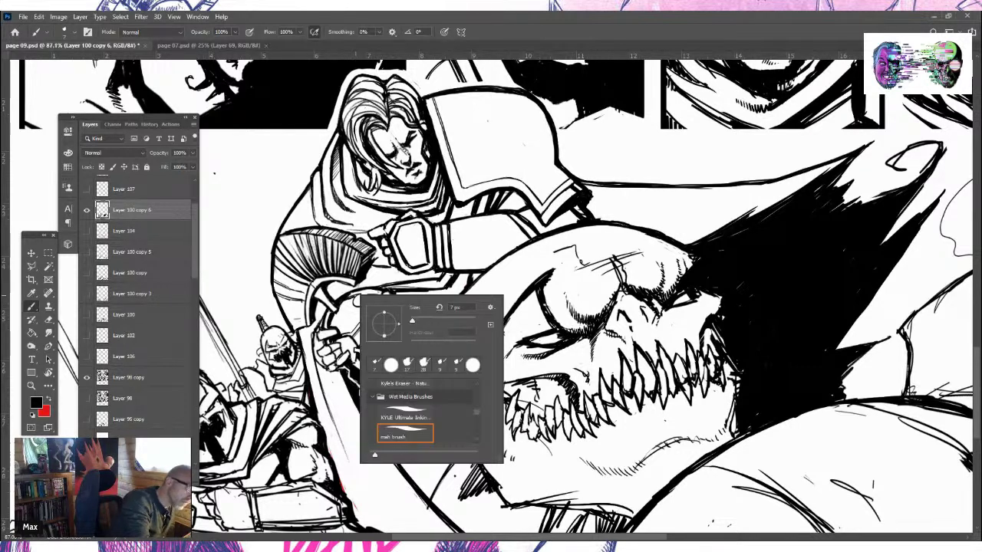
key(Escape)
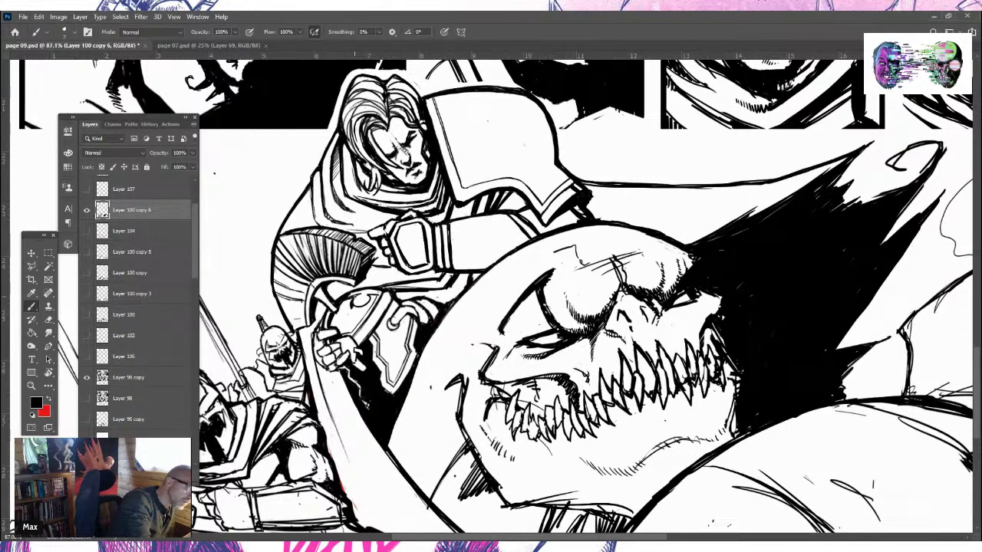
Fill the armour plate around the oval detail above the man's gripping hand with solid black
drag(360, 304, 371, 310)
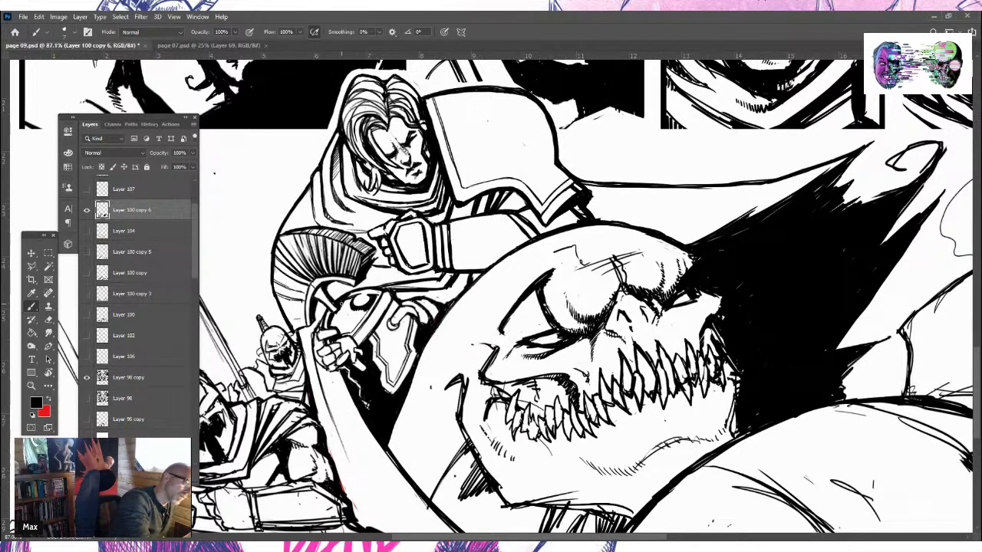
mouse_move(342, 303)
mouse_down()
mouse_move(362, 321)
mouse_move(335, 319)
mouse_move(351, 329)
mouse_up()
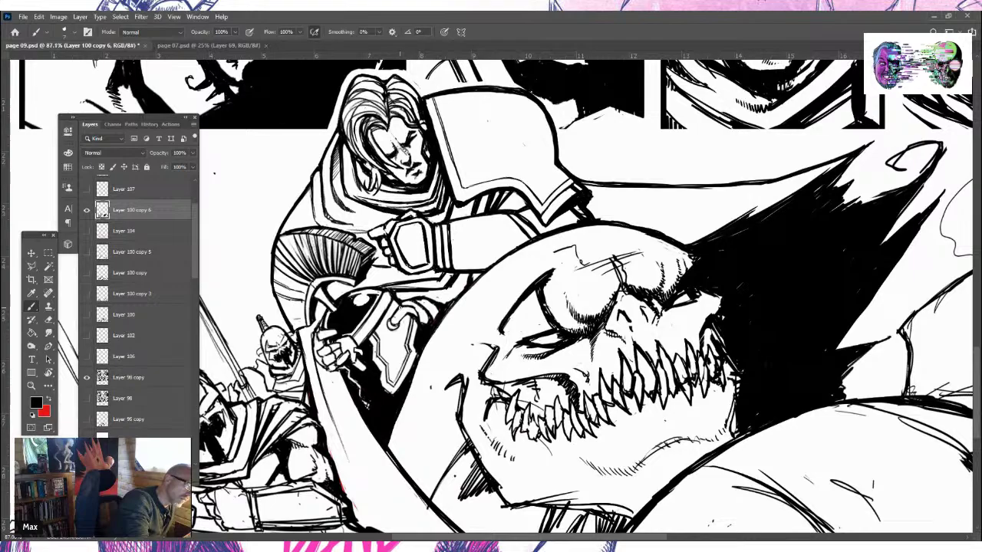
Fill the shadow under the creature's jaw with solid black using the 31 px Brush, trimming its upper edge with the Eraser
key(z)
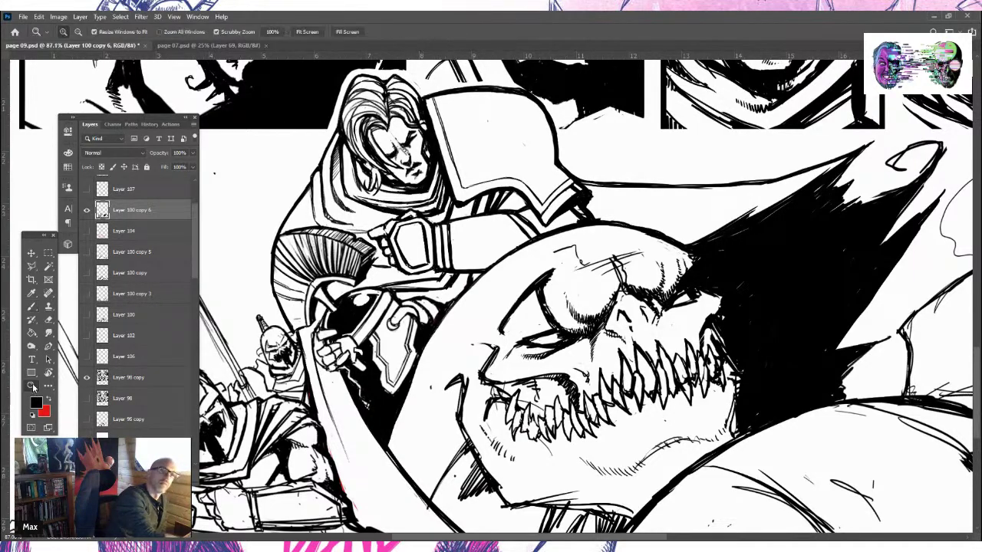
drag(388, 393, 364, 406)
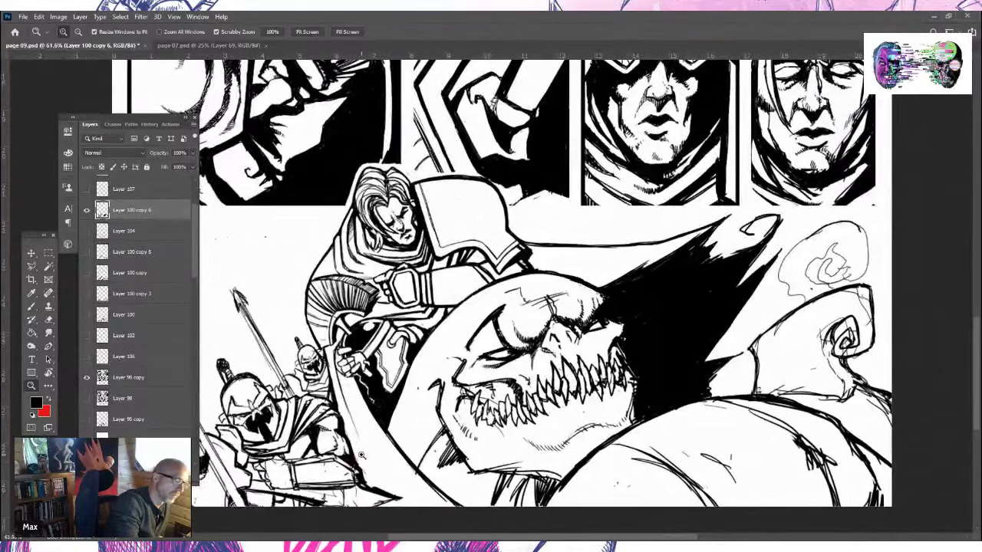
click(31, 306)
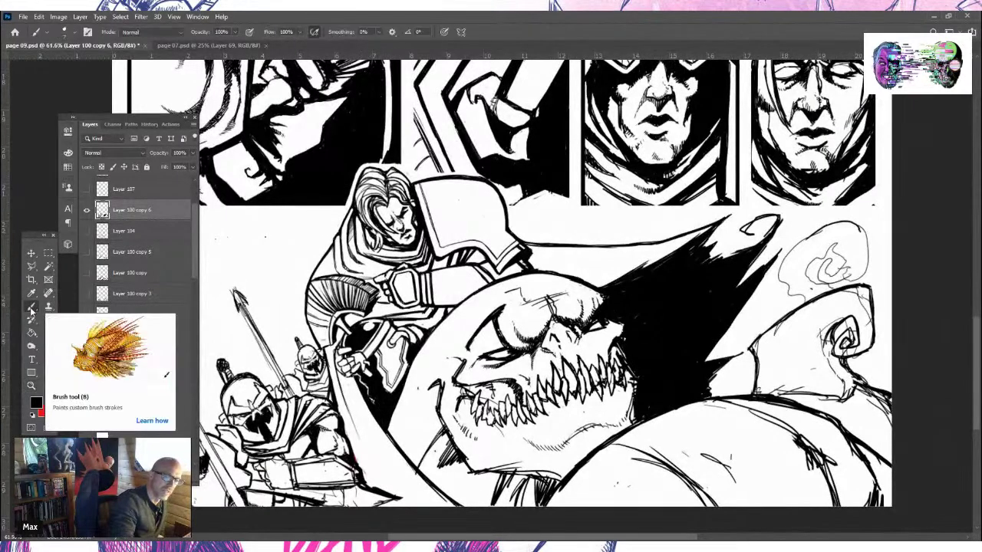
scroll(254, 234, down, 5)
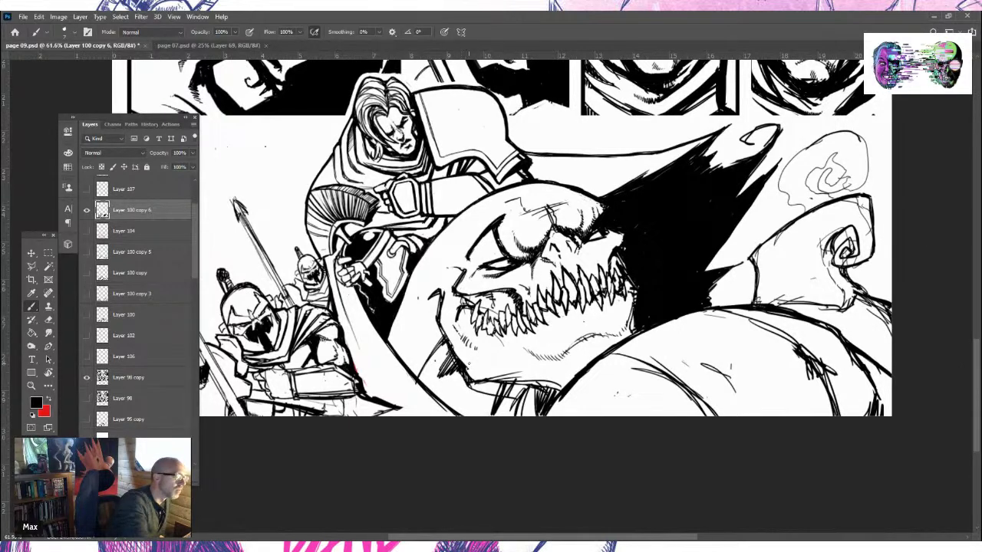
click(65, 31)
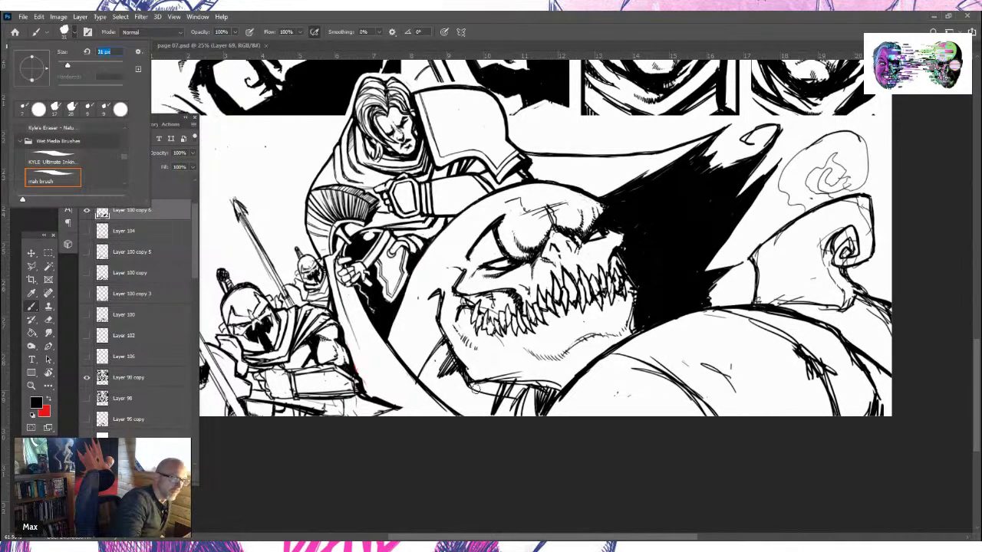
key(Return)
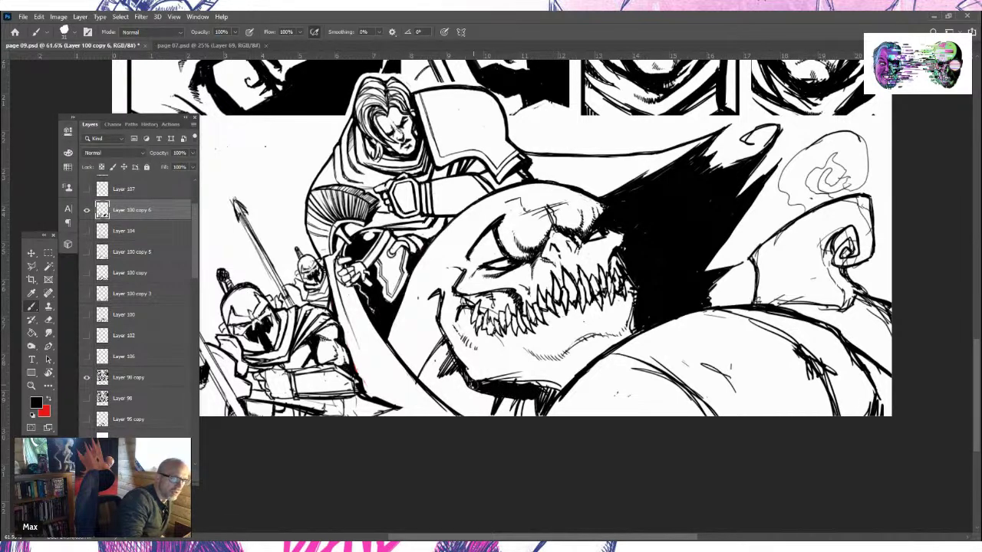
click(48, 321)
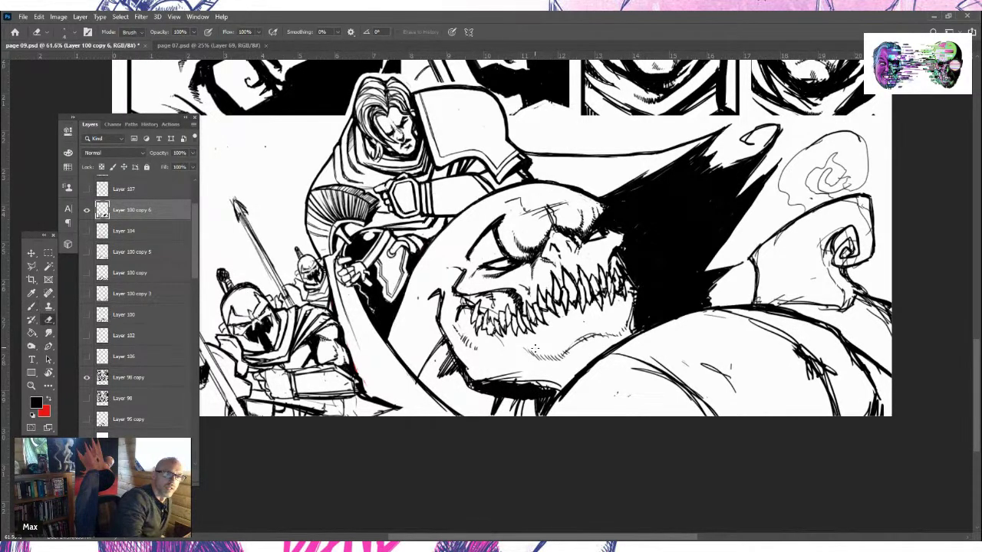
drag(499, 377, 530, 373)
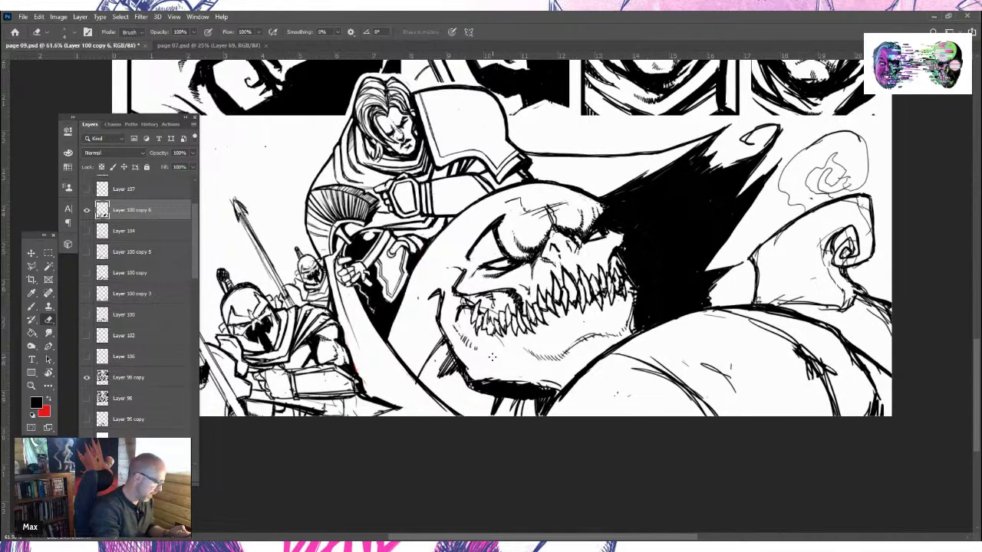
click(32, 307)
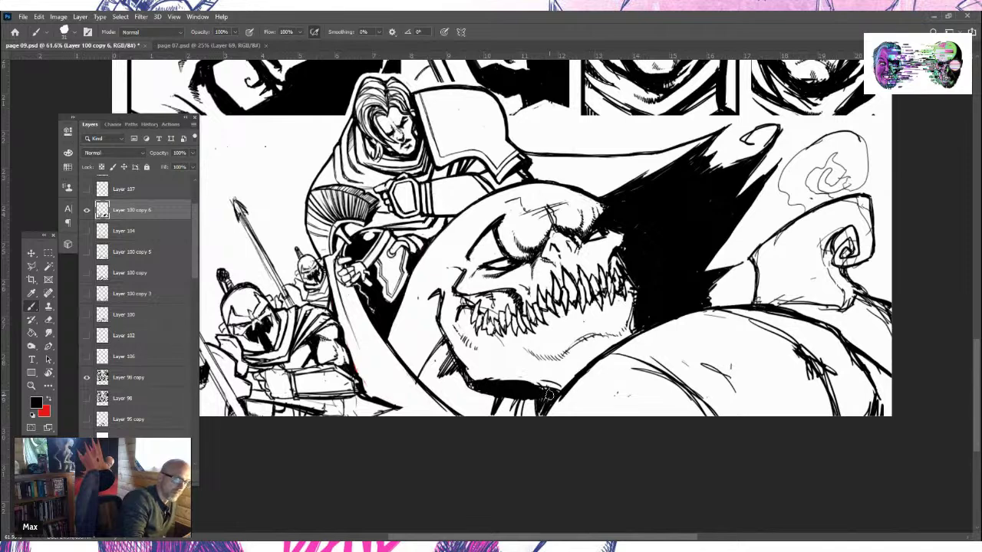
drag(540, 412, 498, 406)
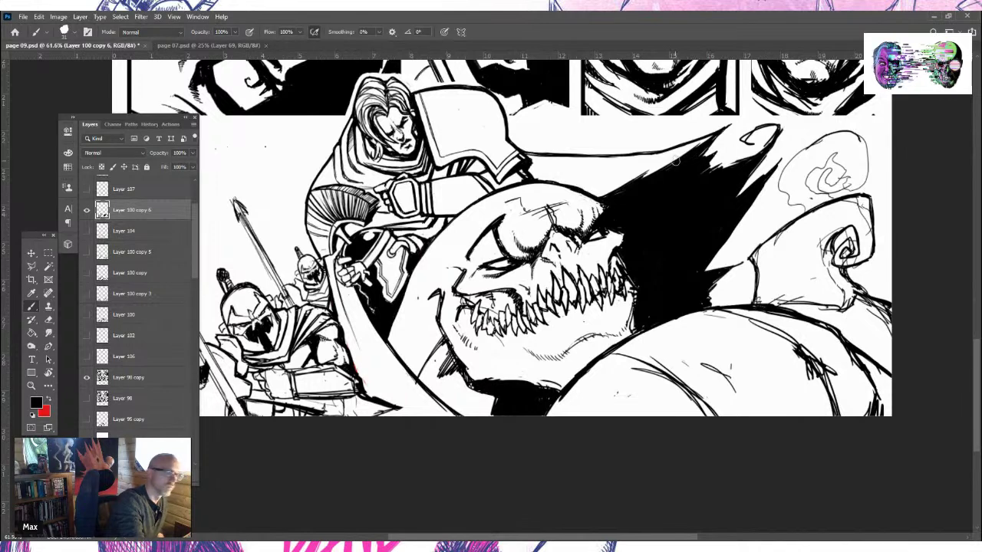
Set the Brush to 15 px and ink a second line from the man's shoulder armour to the creature's black crest, below the existing line
click(64, 31)
key(bracketleft)
key(bracketleft)
key(bracketleft)
key(bracketleft)
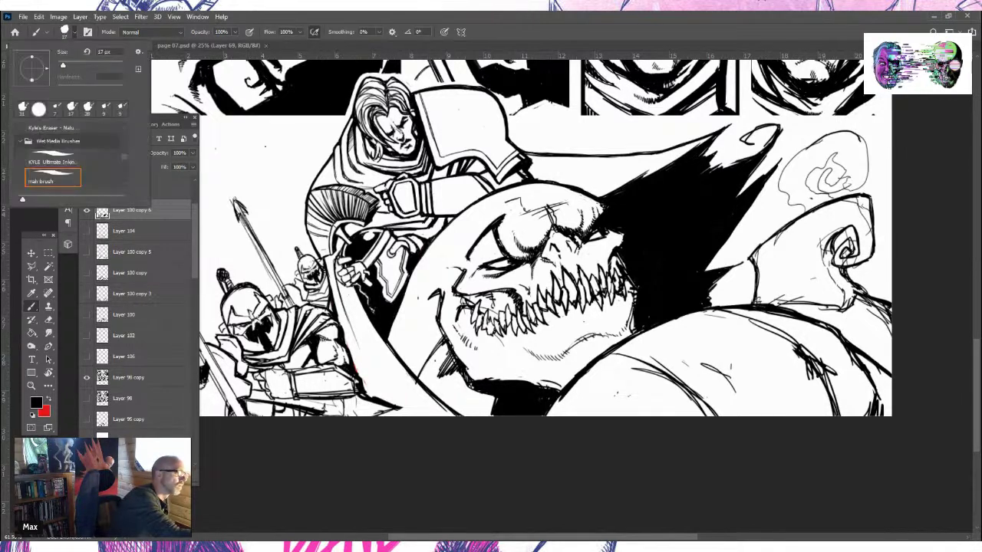
key(Return)
mouse_move(584, 188)
mouse_down()
mouse_move(610, 190)
mouse_move(583, 189)
mouse_up()
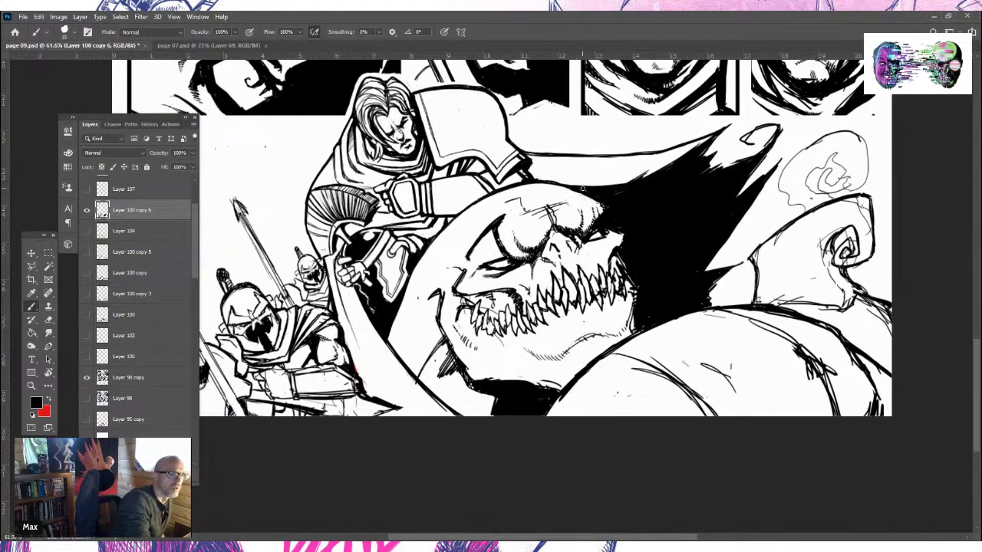
mouse_move(523, 157)
mouse_down()
mouse_move(658, 163)
mouse_move(630, 169)
mouse_up()
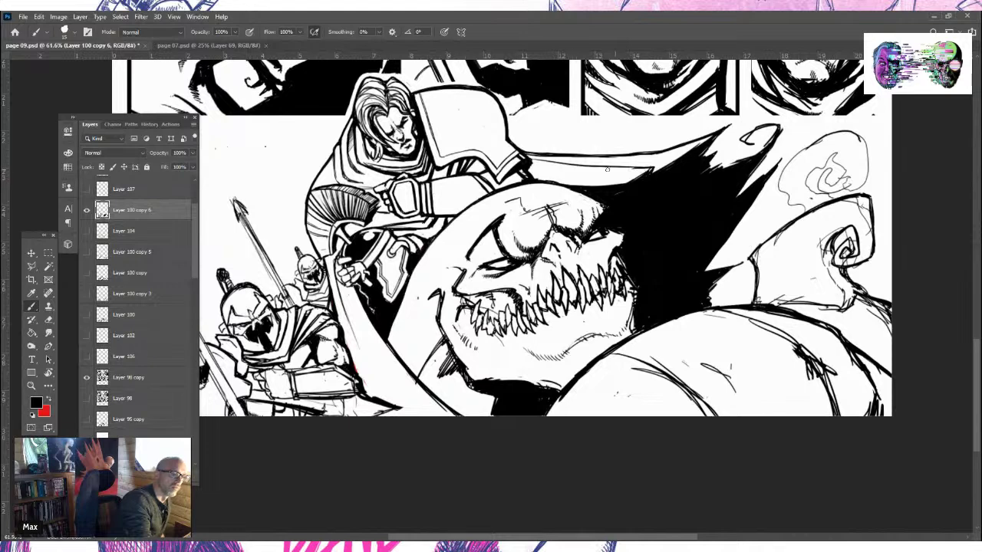
mouse_move(525, 157)
mouse_down()
mouse_move(648, 167)
mouse_move(600, 167)
mouse_up()
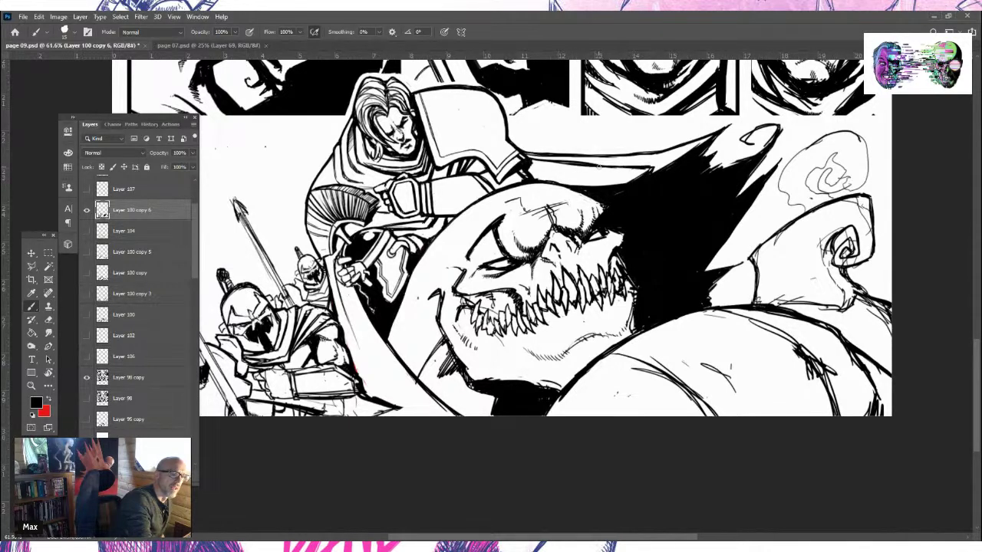
Set the Brush to 10 px and tidy the edge where the creature's forehead meets the black crest
click(48, 320)
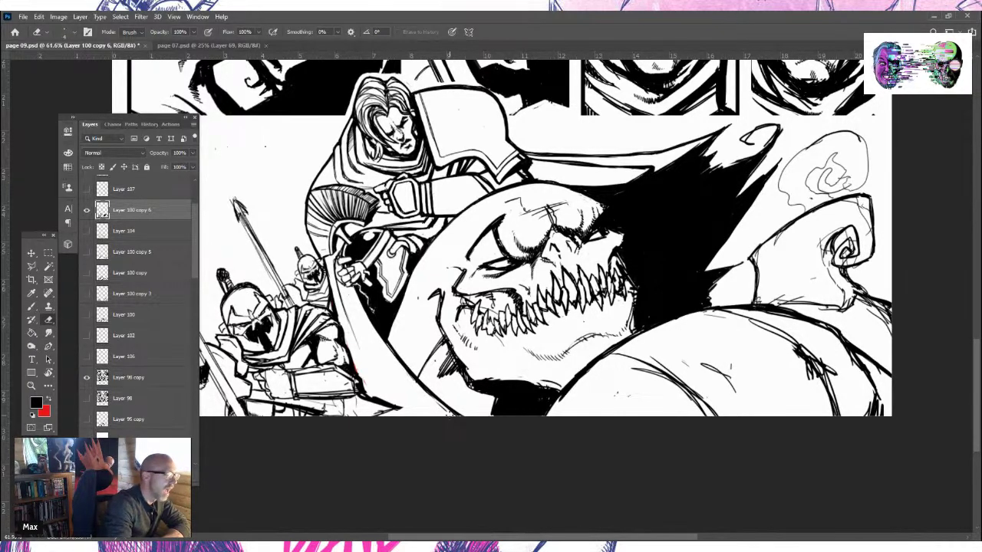
click(32, 306)
click(66, 32)
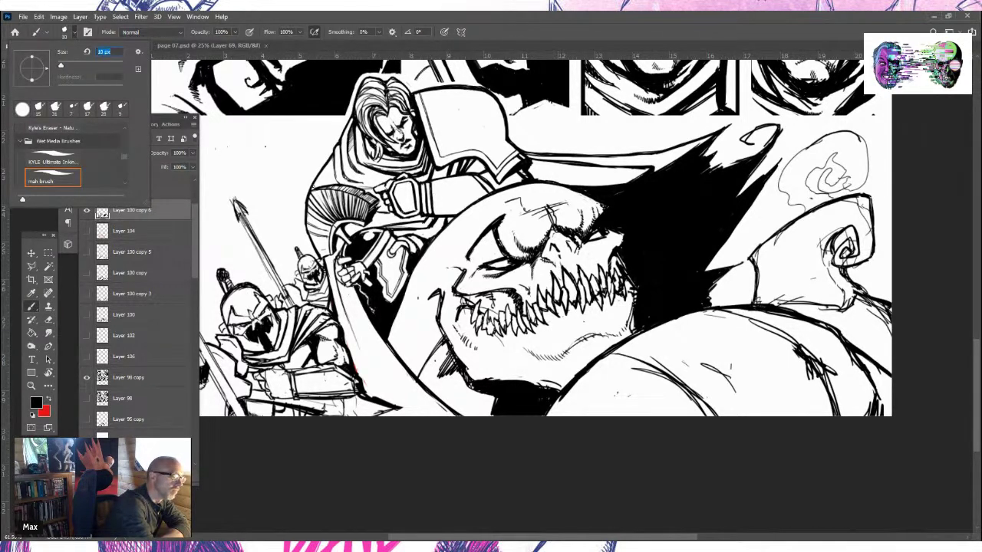
click(315, 183)
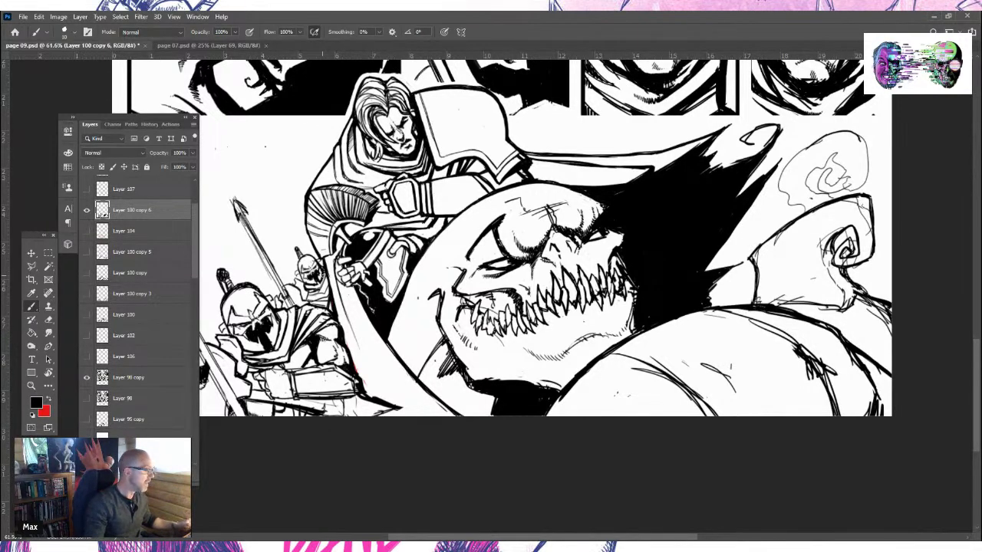
click(49, 321)
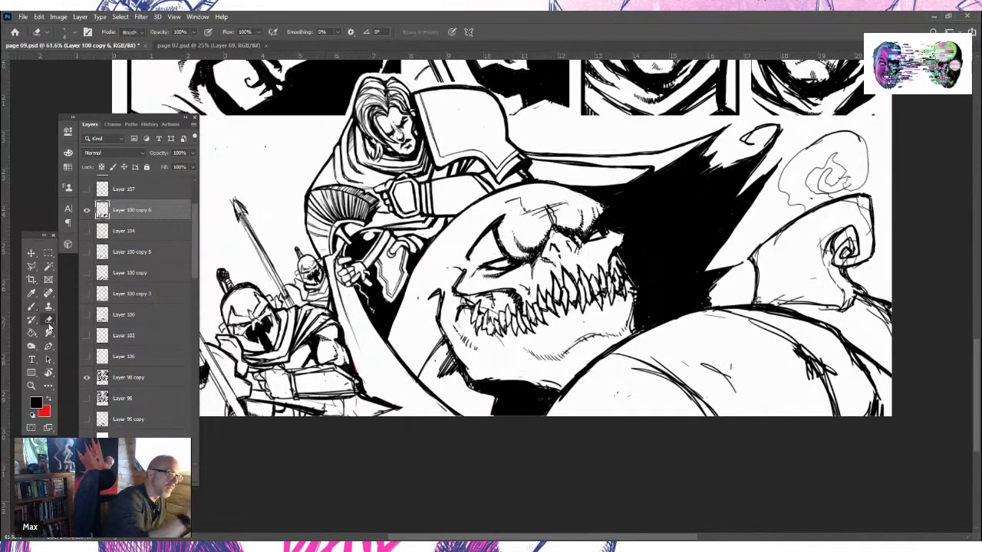
right_click(504, 216)
click(593, 153)
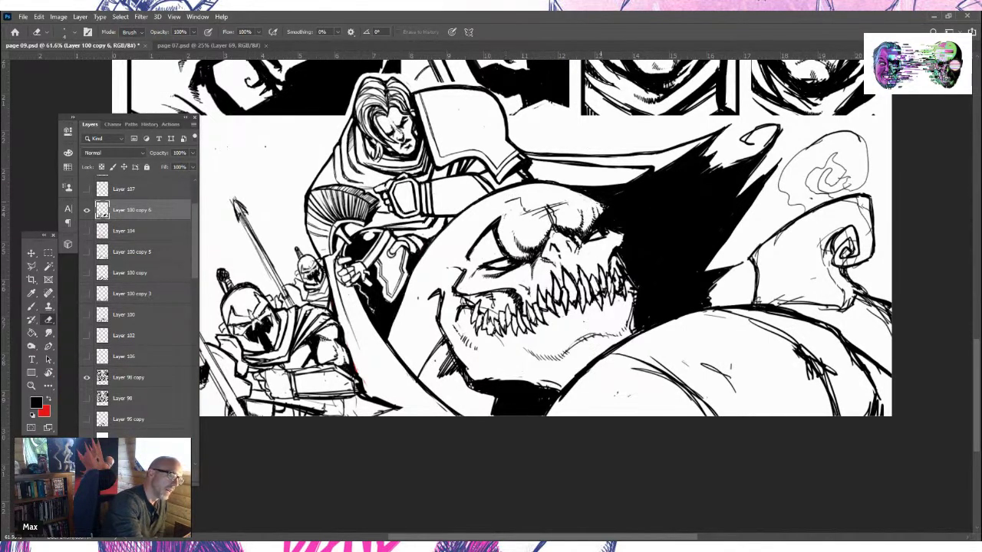
click(33, 318)
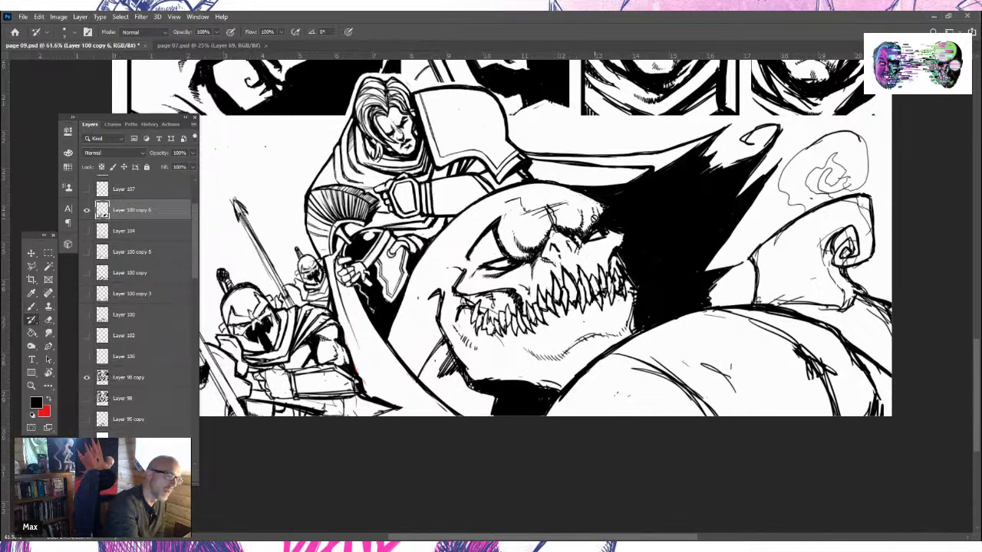
click(32, 305)
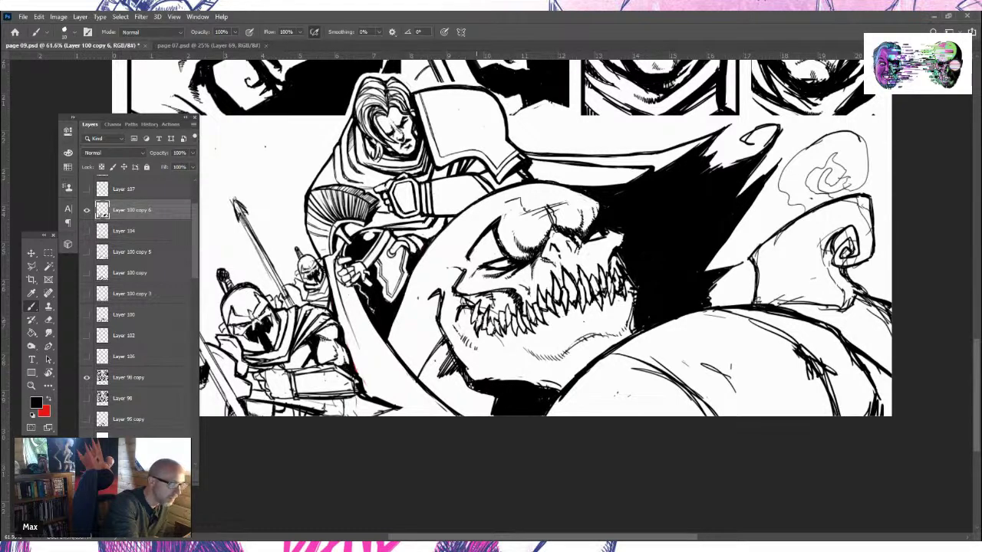
Refine the creature's mouth corner and the lines of its nose with the Brush, cleaning up strokes with the Eraser
drag(471, 309, 476, 327)
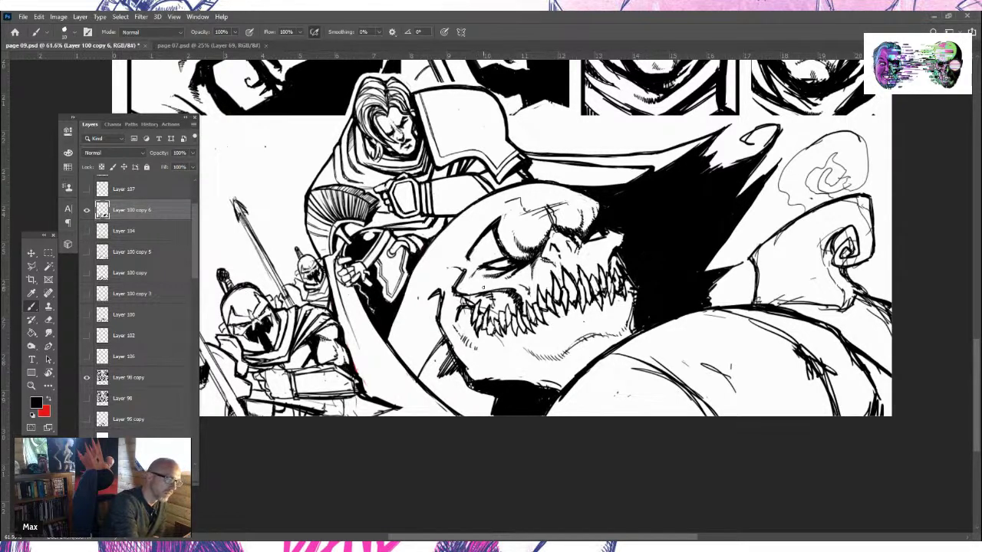
click(48, 319)
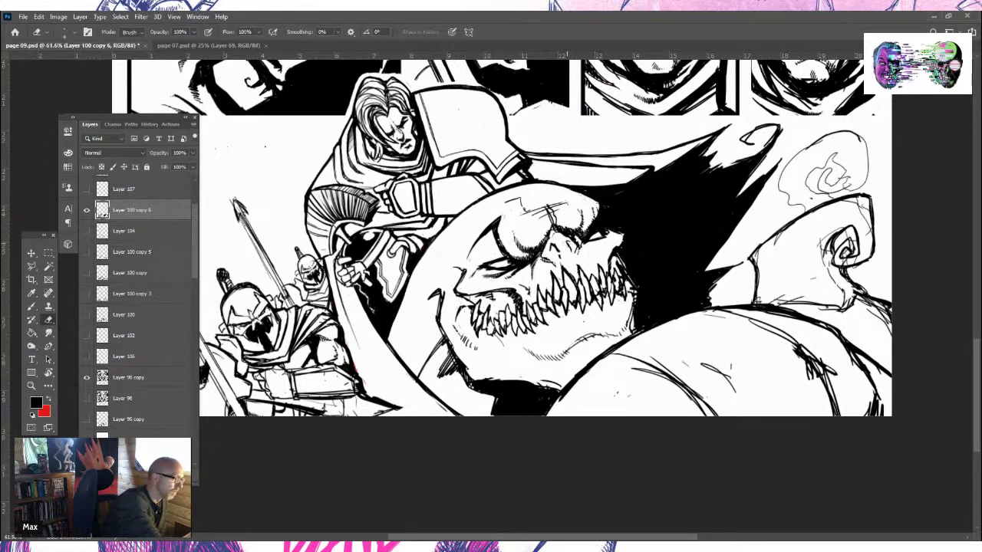
key(b)
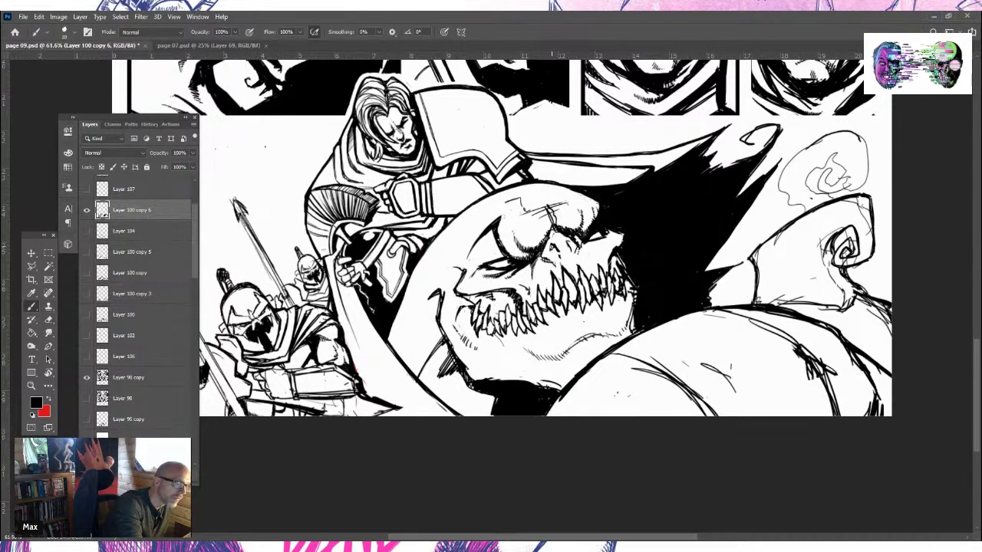
mouse_move(552, 237)
mouse_down()
mouse_move(561, 260)
mouse_move(539, 265)
mouse_move(554, 268)
mouse_up()
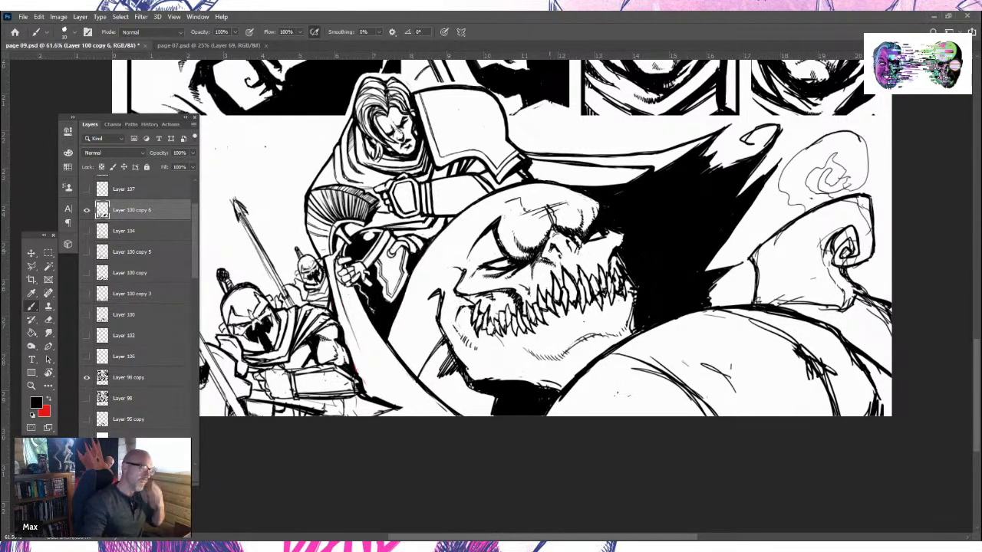
key(e)
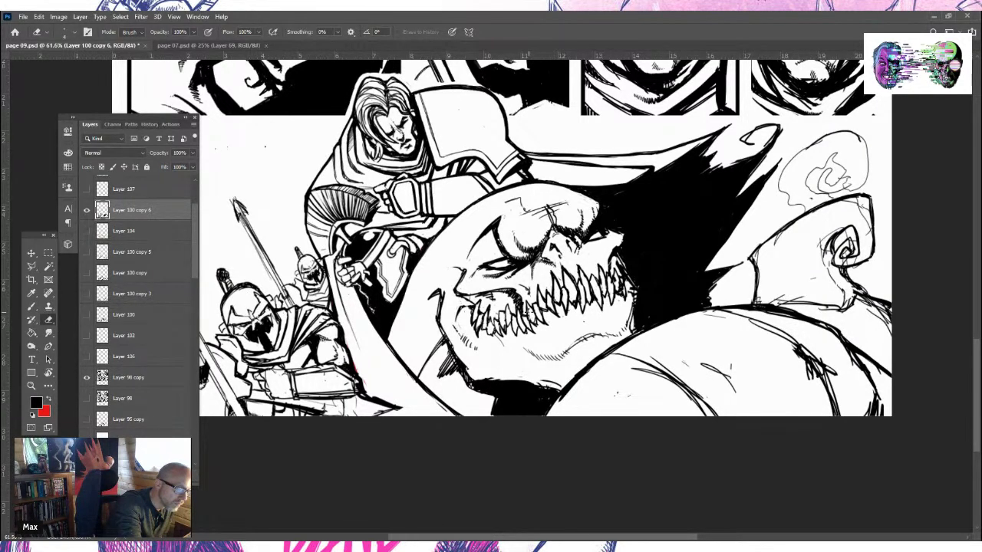
click(31, 309)
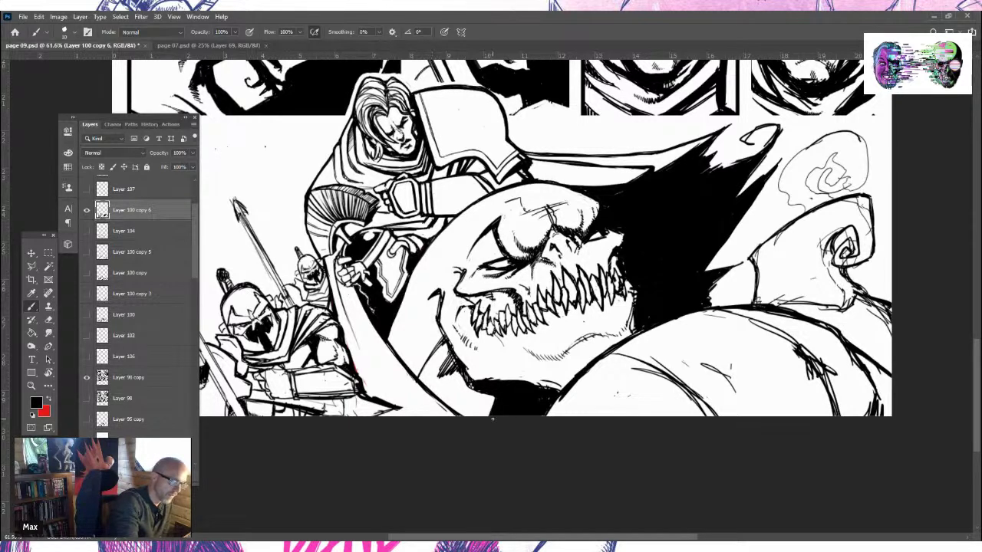
Ink the lids and dark details of both of the creature's eyes with the Brush
click(48, 319)
key(b)
drag(590, 241, 607, 237)
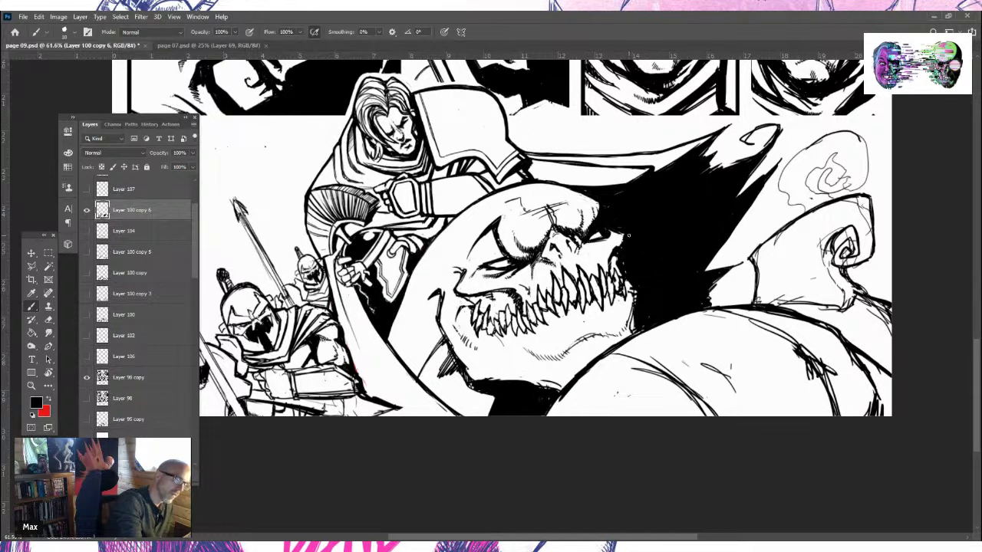
drag(488, 272, 503, 271)
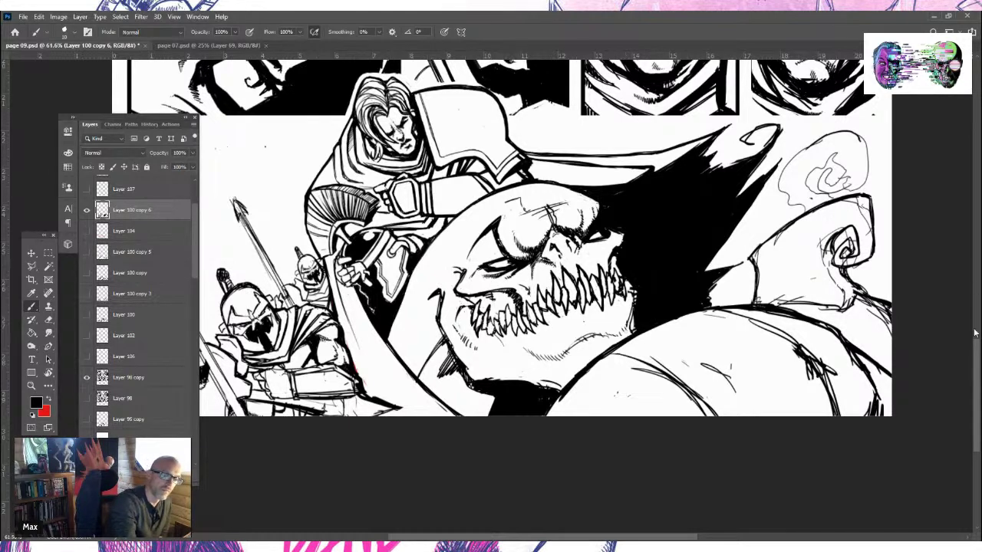
Erase stray marks beside the creature's far teeth, and set the Eraser to 28 px to clean the helmeted soldier's forearm
scroll(977, 351, down, 2)
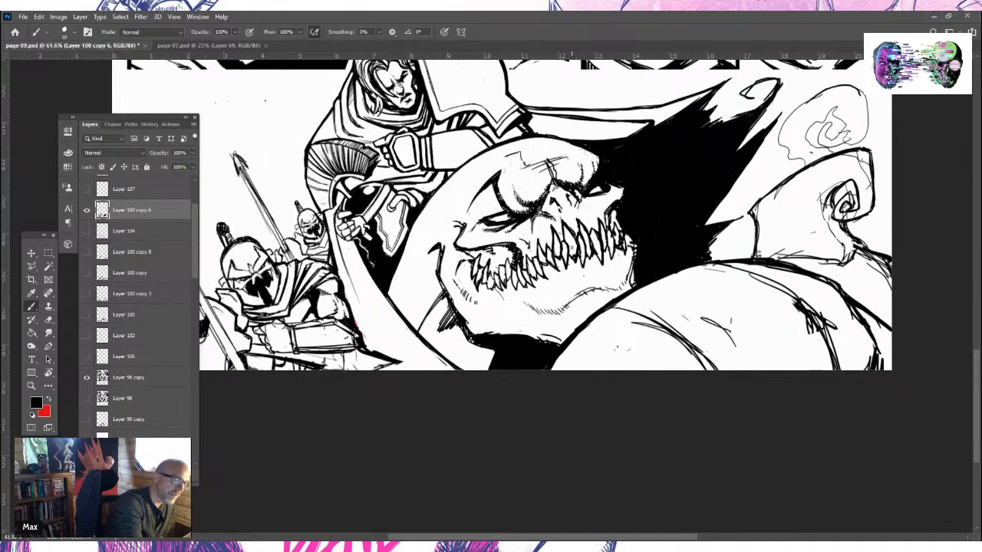
key(e)
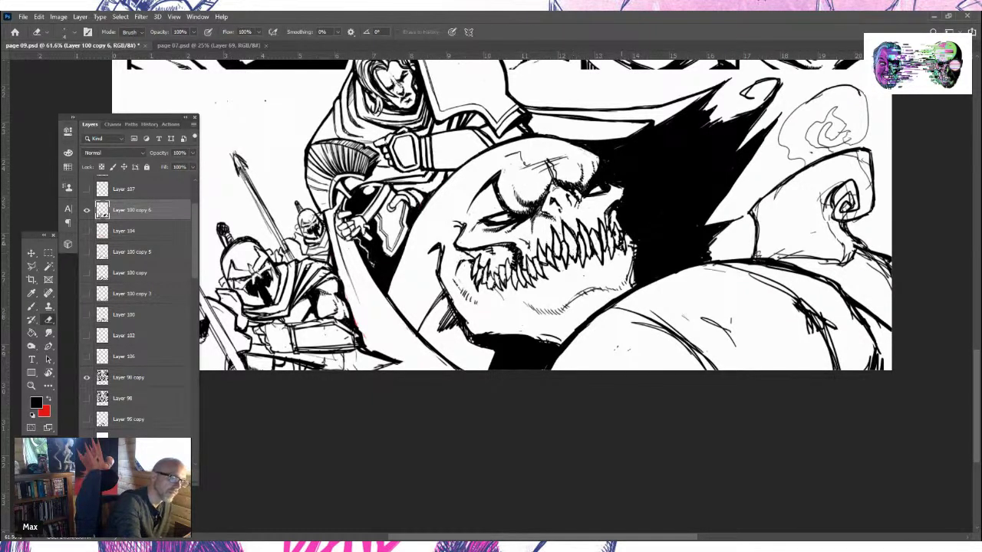
mouse_move(622, 244)
mouse_down()
mouse_move(623, 225)
mouse_move(625, 255)
mouse_up()
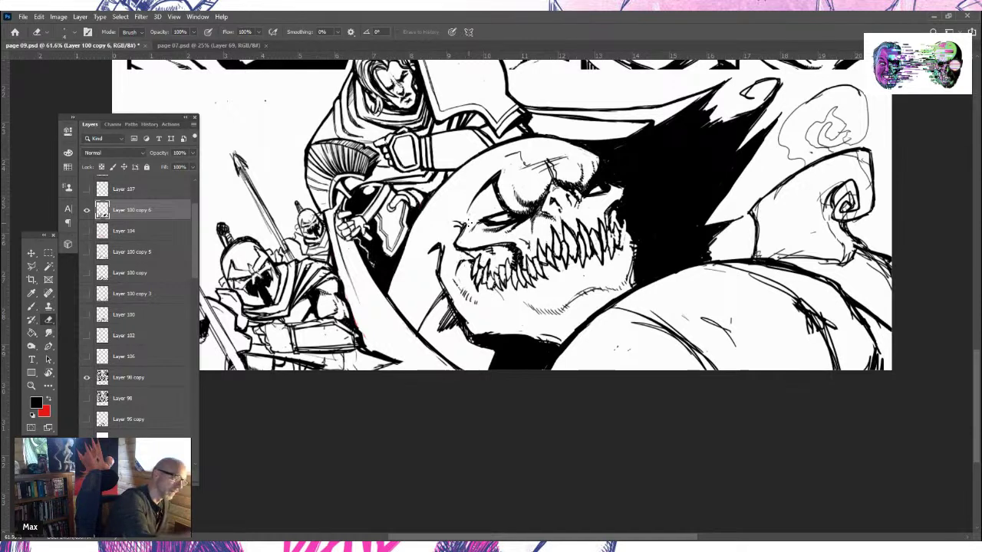
click(67, 32)
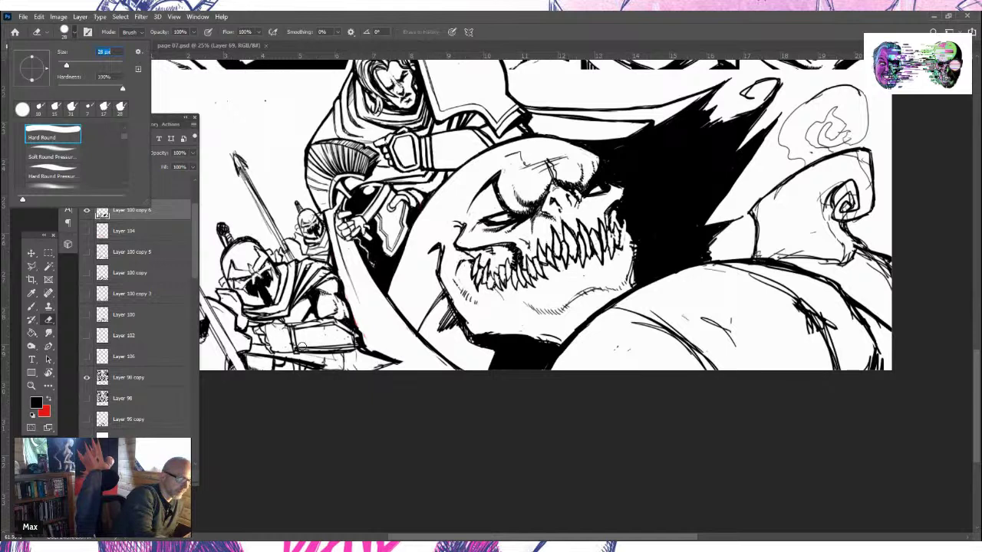
key(Return)
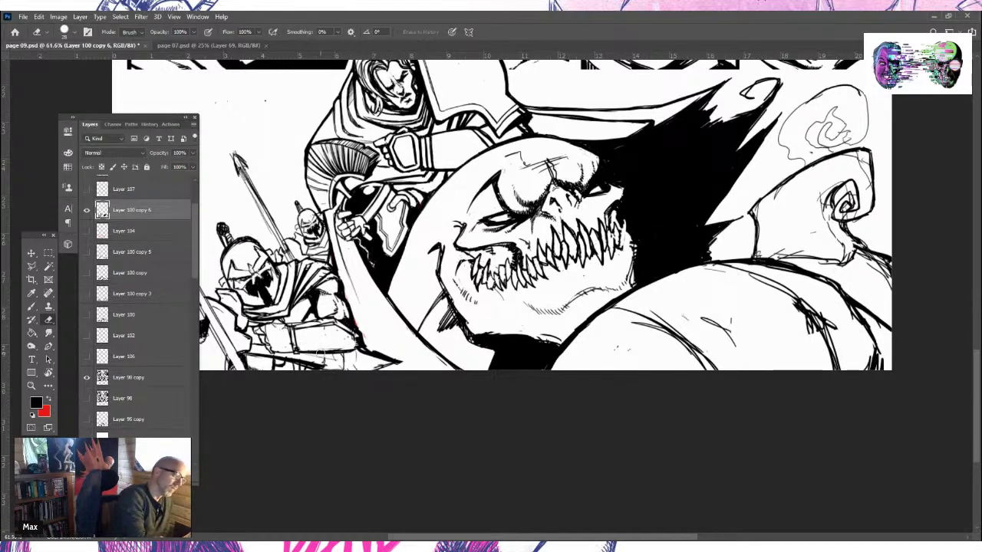
Ink jagged black spikes on the crest's lower edge behind the shoulder and darken the line above the creature's near eye
key(b)
mouse_move(704, 222)
mouse_down()
mouse_move(738, 216)
mouse_move(706, 223)
mouse_move(733, 240)
mouse_move(712, 250)
mouse_move(735, 240)
mouse_move(712, 253)
mouse_move(732, 258)
mouse_move(707, 259)
mouse_move(723, 257)
mouse_move(717, 240)
mouse_move(712, 258)
mouse_up()
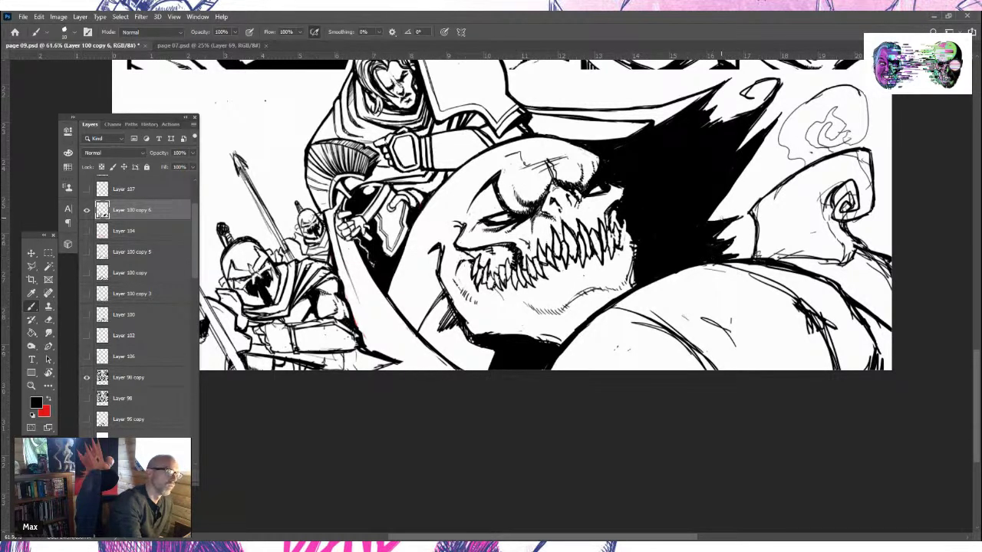
mouse_move(506, 210)
mouse_down()
mouse_move(485, 209)
mouse_move(502, 206)
mouse_up()
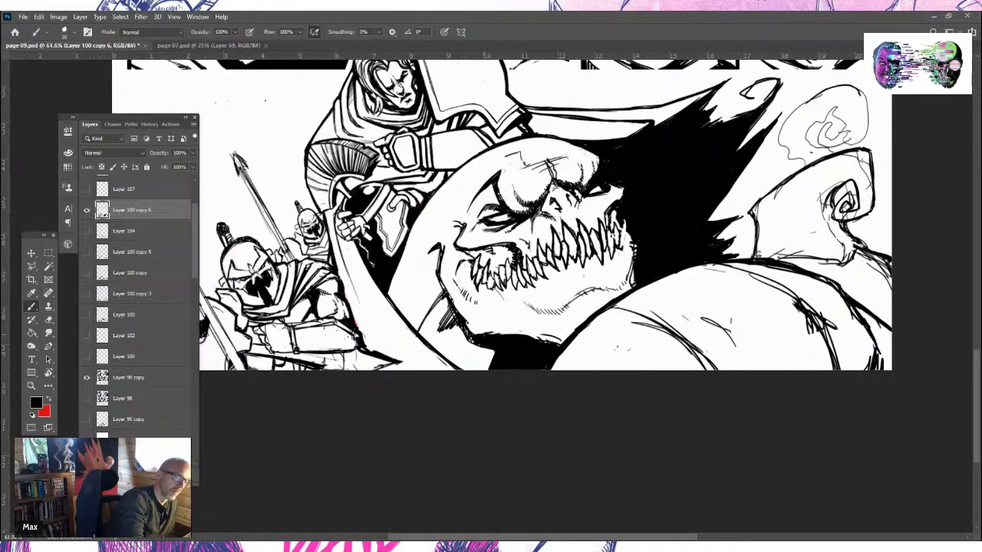
Hatch the underside of the creature's jaw and chin with the Brush, and add short crossing strokes to its forehead scar
drag(487, 330, 551, 340)
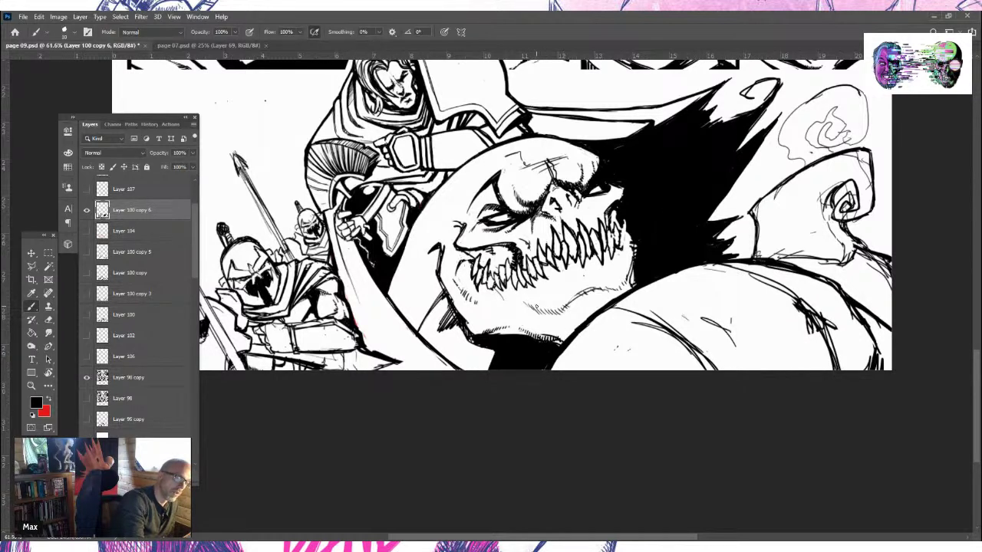
mouse_move(528, 307)
mouse_down()
mouse_move(567, 310)
mouse_move(633, 268)
mouse_up()
mouse_move(555, 316)
mouse_down()
mouse_move(571, 305)
mouse_move(557, 311)
mouse_up()
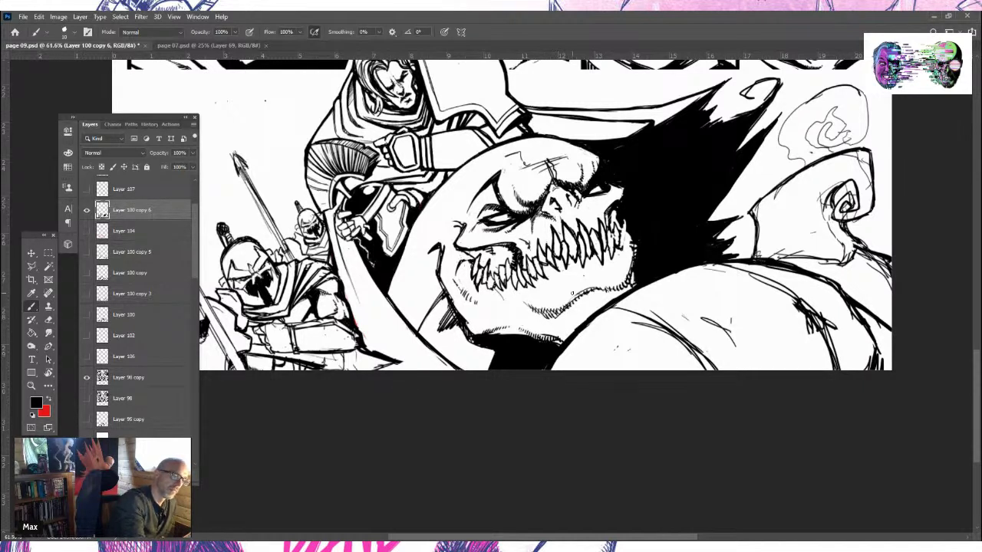
drag(549, 187, 539, 159)
drag(542, 173, 537, 157)
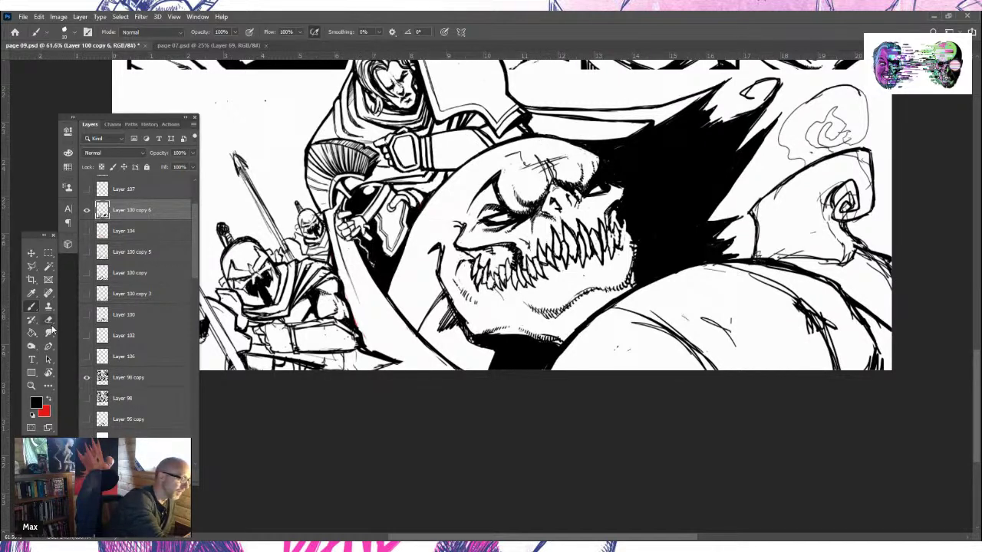
Add further hatching along the creature's chin crease below the lower teeth with the Brush
key(e)
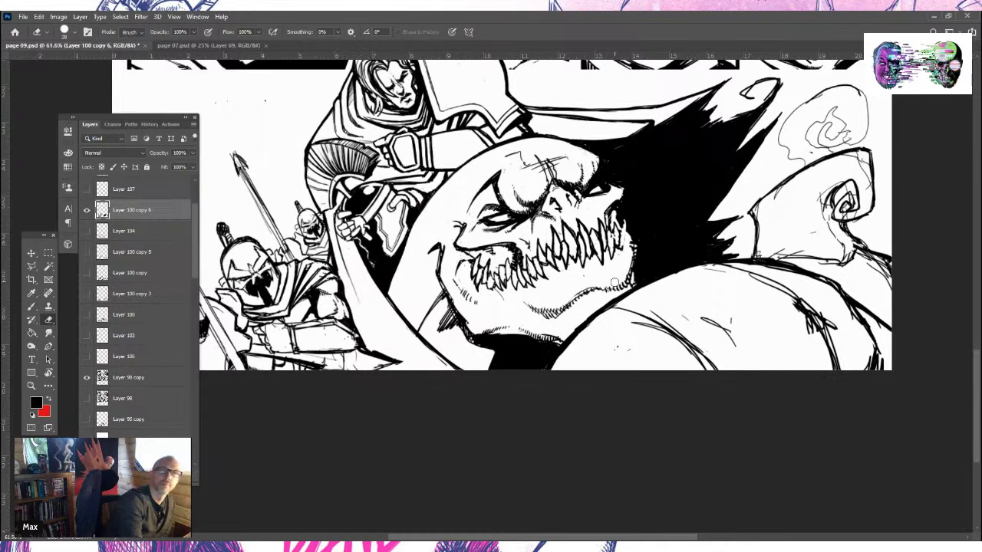
click(31, 308)
mouse_move(527, 302)
mouse_down()
mouse_move(539, 317)
mouse_move(590, 287)
mouse_up()
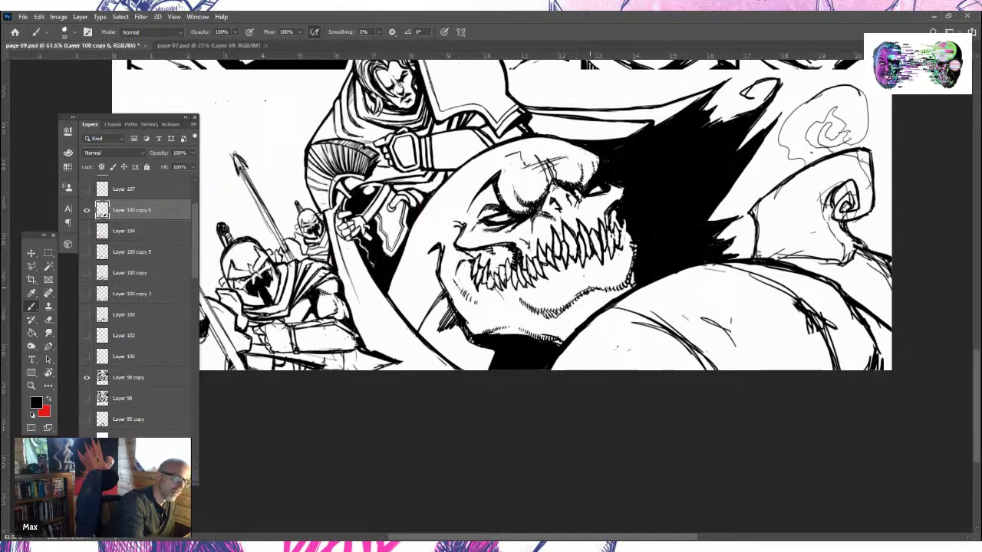
Set the Eraser to 6 px and tidy the edge where the creature's forehead meets the black crest
click(48, 319)
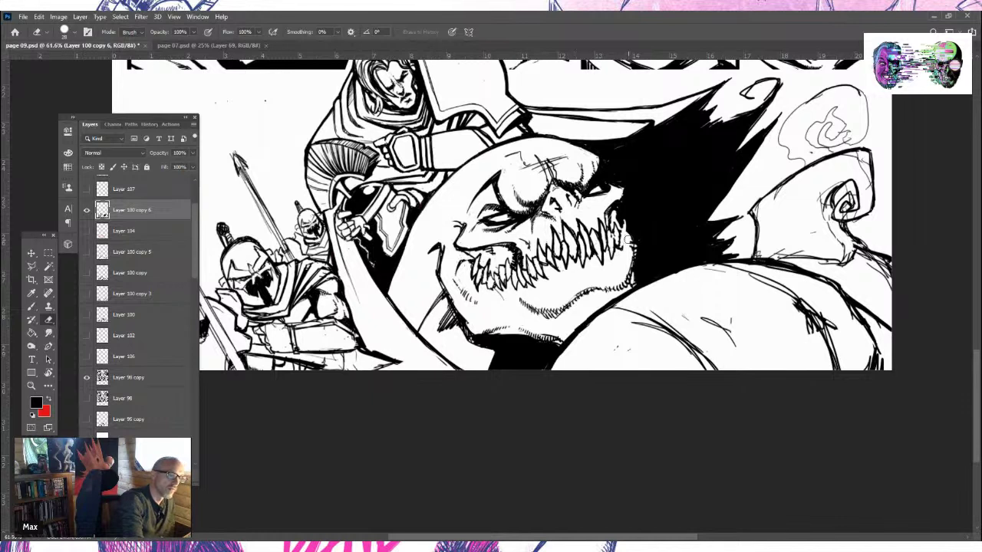
click(73, 33)
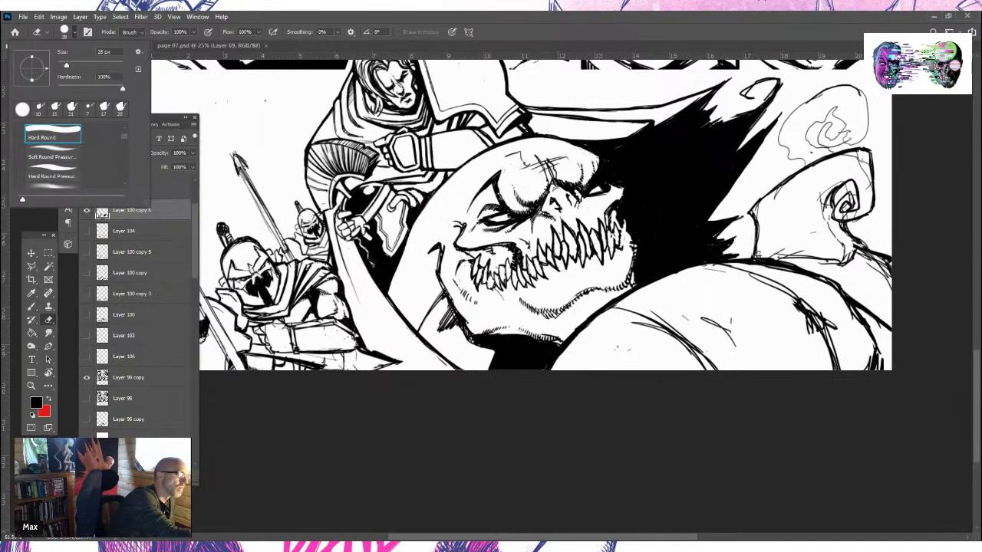
key(Escape)
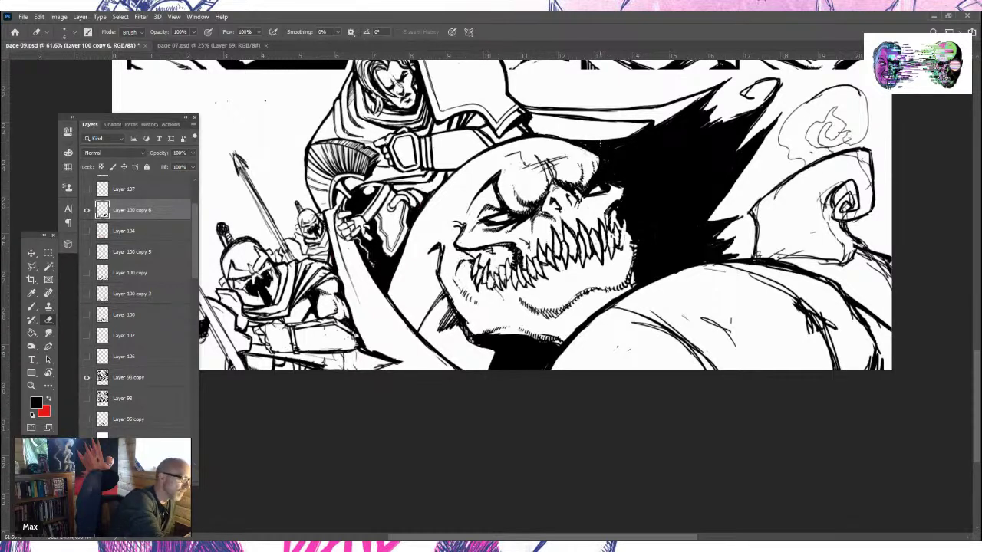
click(31, 307)
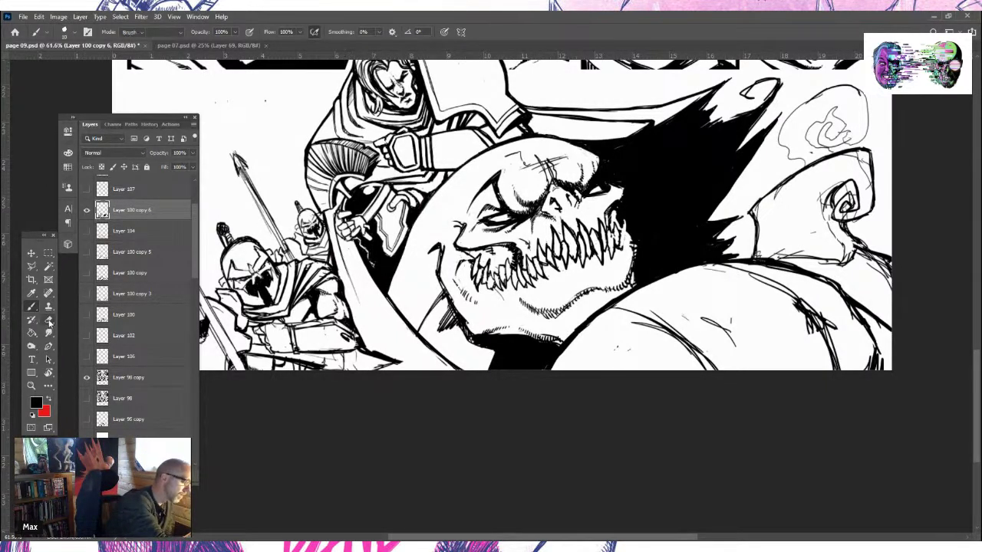
click(48, 320)
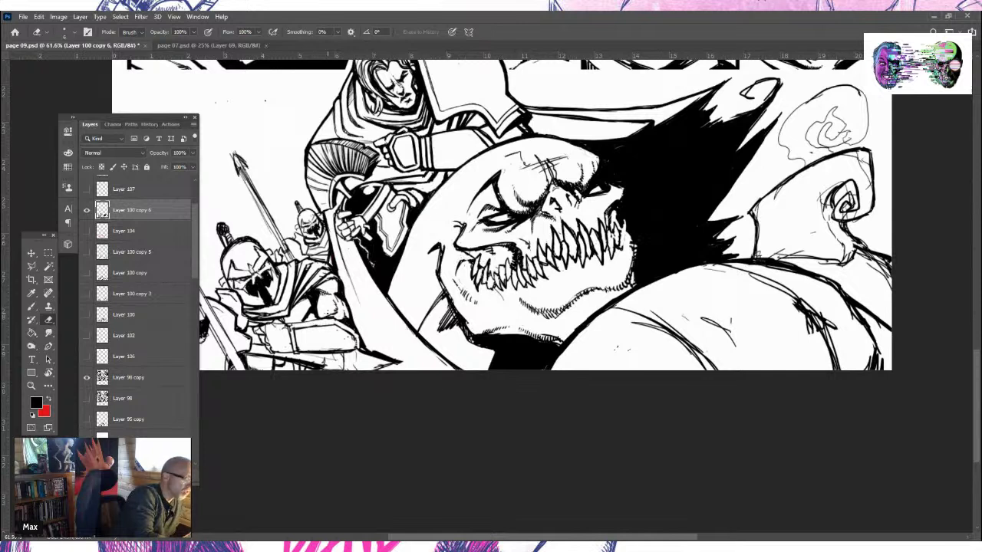
Ink the black neck shadow beneath the near side of the creature's jaw and hatch the jawline above it
key(b)
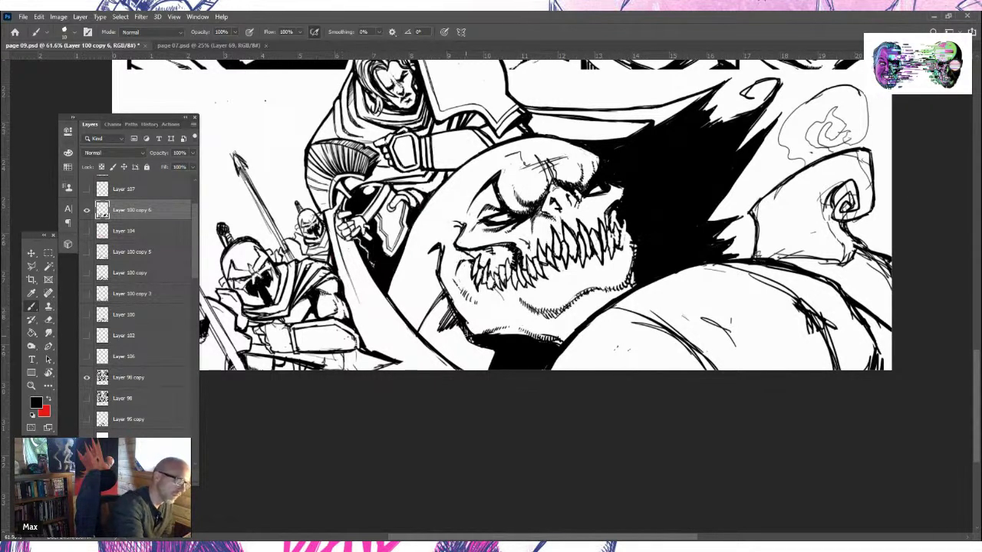
drag(463, 329, 496, 355)
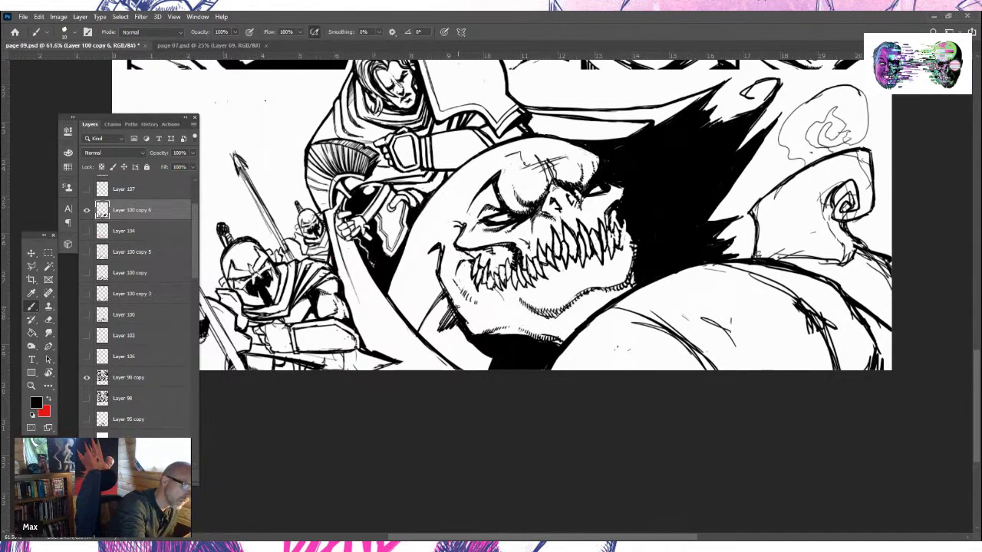
drag(460, 315, 491, 322)
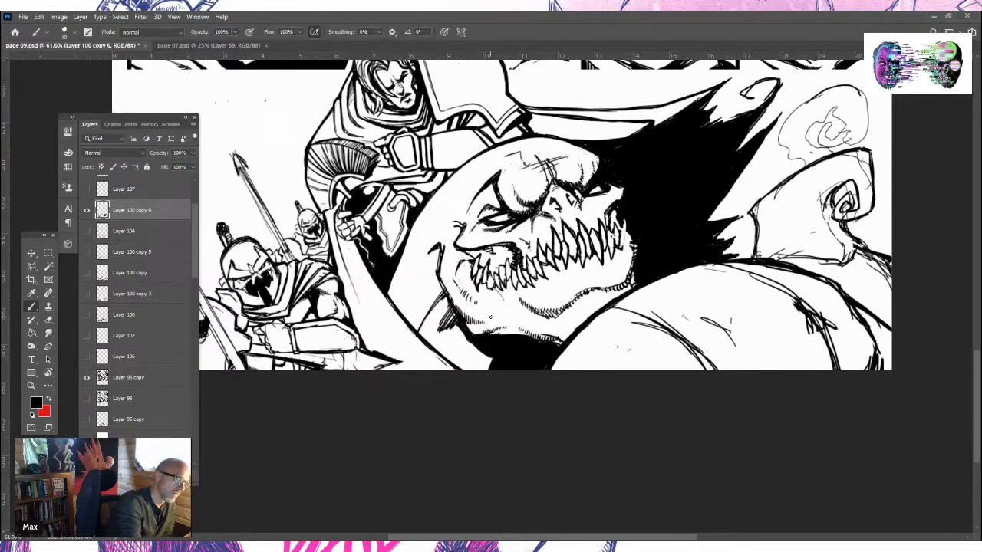
Clean up stray ink around the helmeted soldiers, including the front soldier's forearm, with a finer Eraser
key(e)
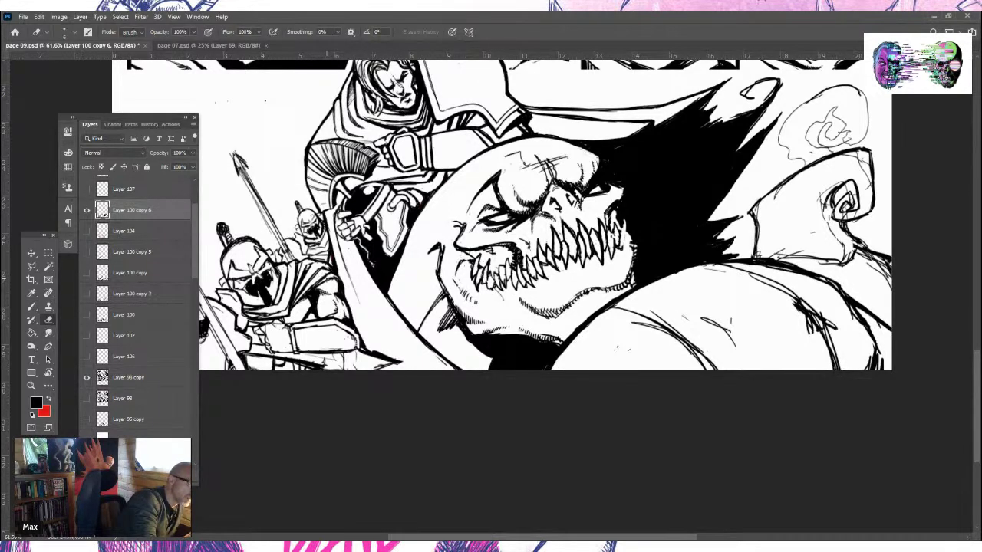
click(64, 32)
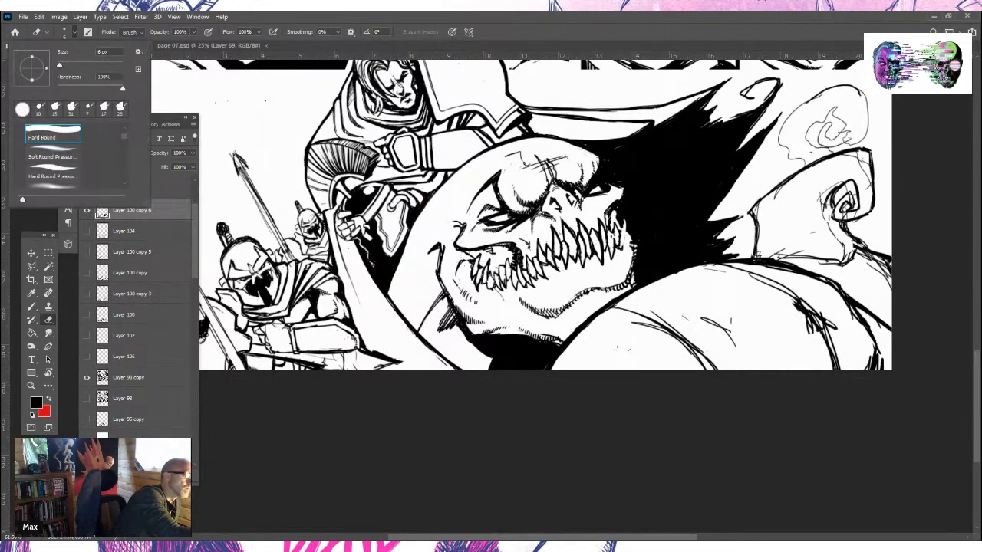
key(Escape)
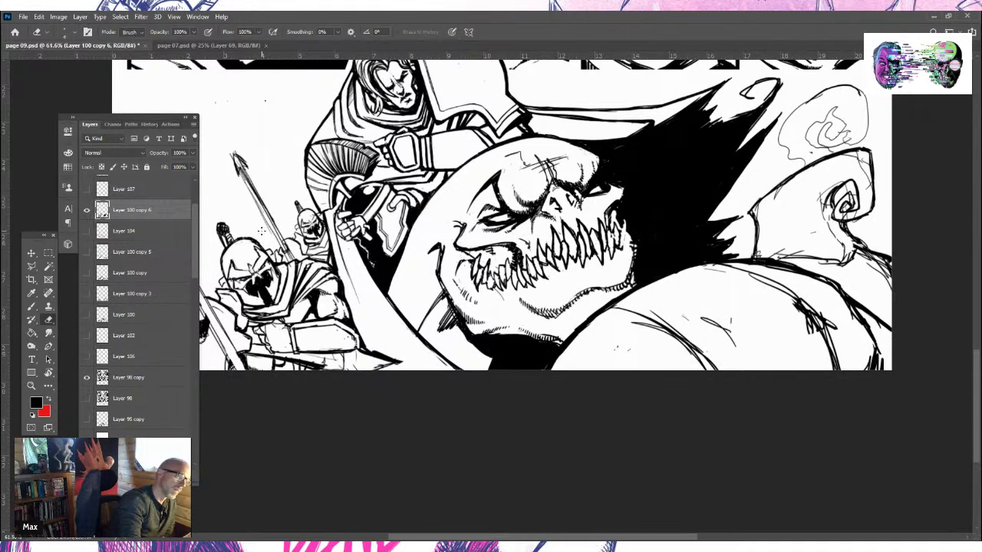
key(b)
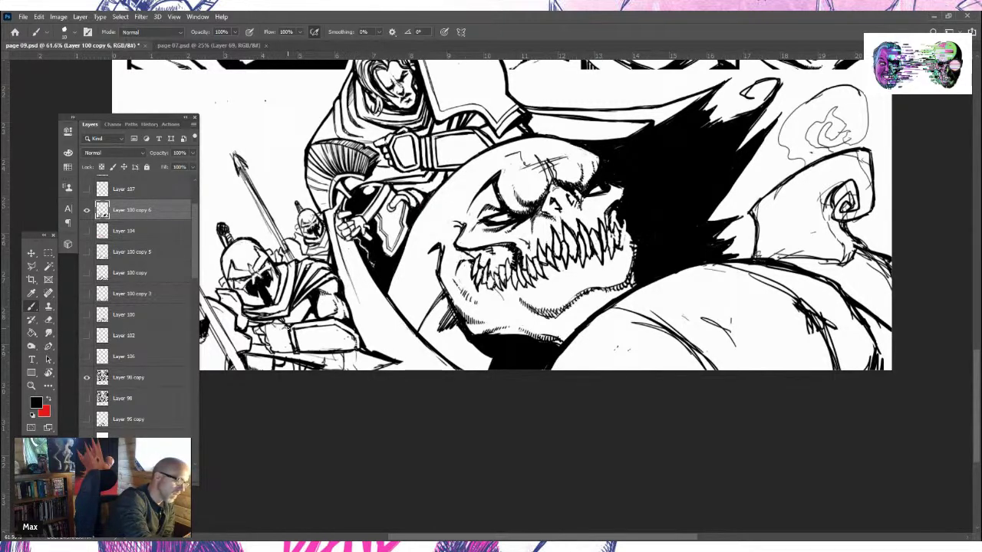
key(e)
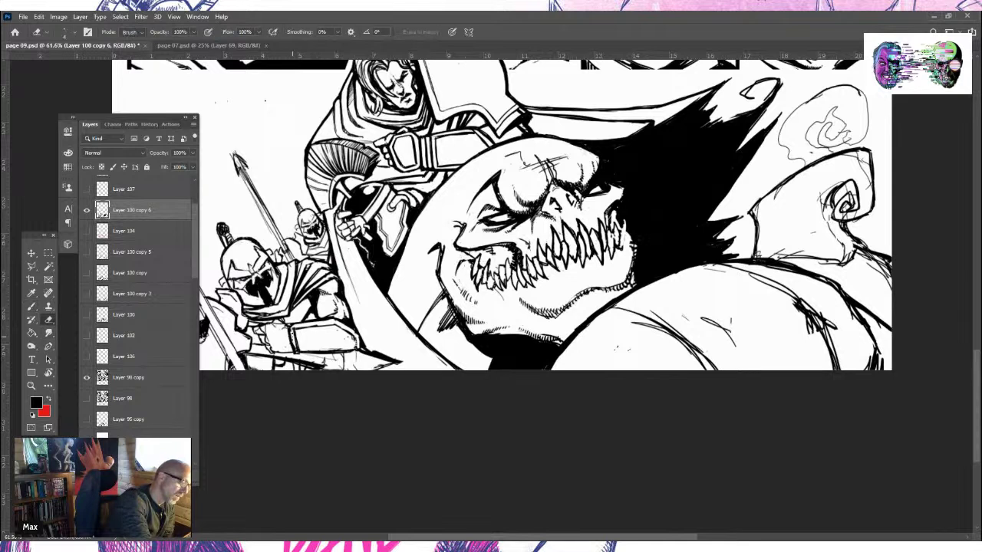
click(294, 348)
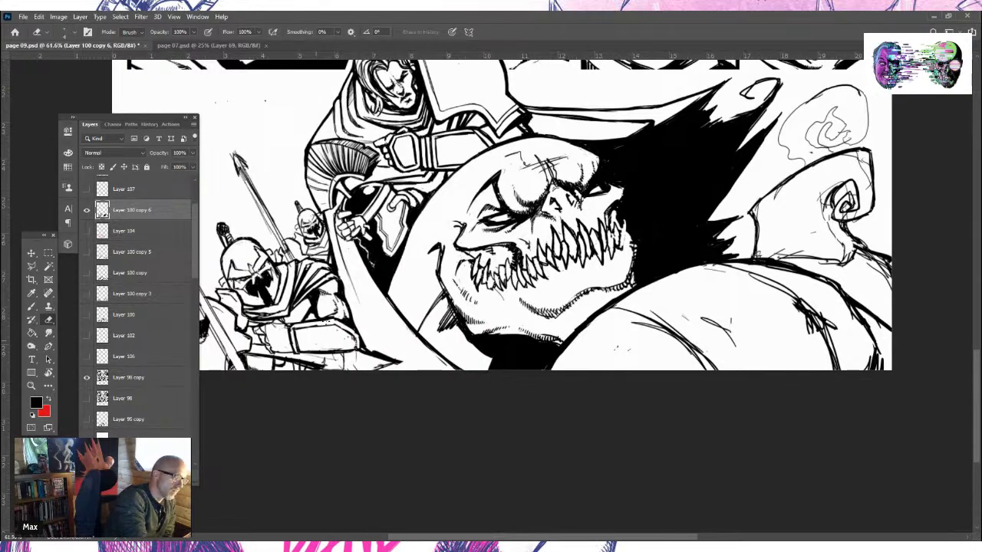
Ink the outline and inner spiral of the curled shape behind the creature's shoulder with heavier Brush lines
key(z)
click(492, 323)
key(ctrl+0)
click(639, 329)
drag(736, 248, 764, 259)
key(b)
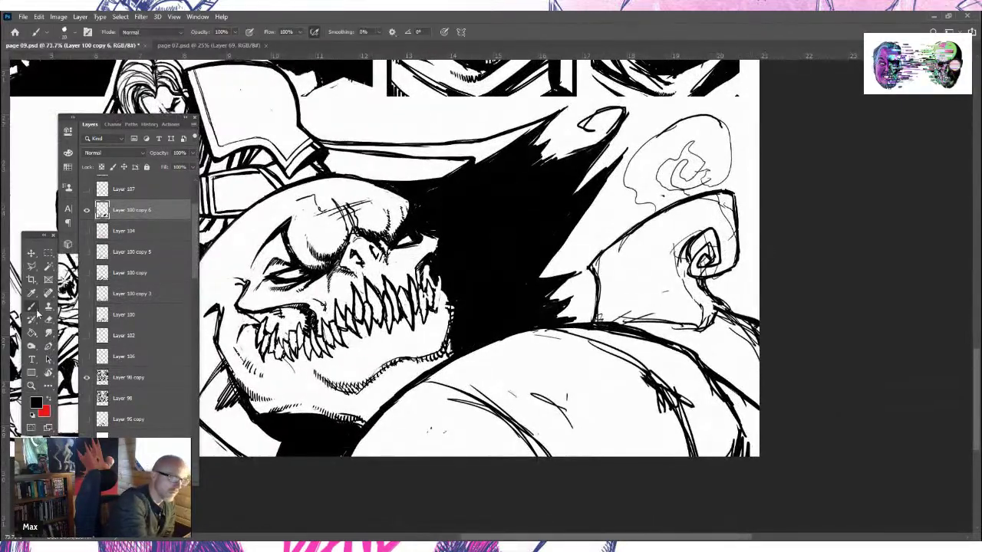
drag(597, 290, 594, 318)
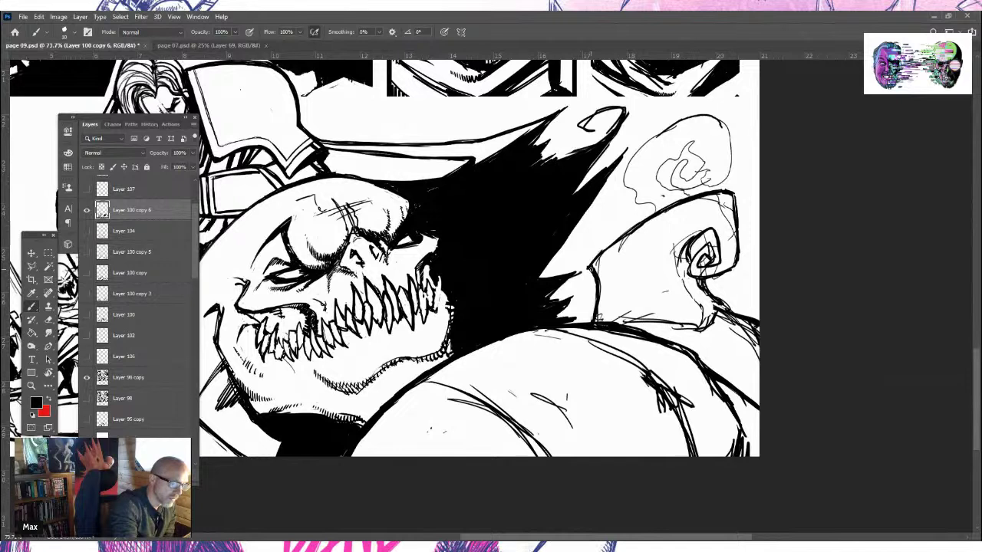
mouse_move(589, 264)
mouse_down()
mouse_move(664, 207)
mouse_move(722, 196)
mouse_up()
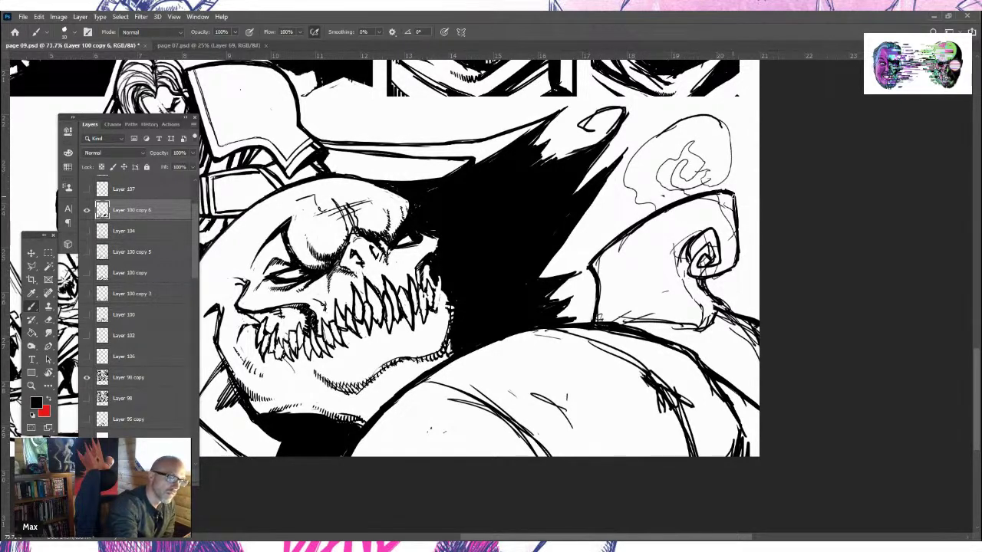
mouse_move(735, 267)
mouse_down()
mouse_move(706, 279)
mouse_move(730, 310)
mouse_move(727, 298)
mouse_up()
mouse_move(715, 251)
mouse_down()
mouse_move(714, 264)
mouse_move(697, 256)
mouse_move(695, 238)
mouse_move(697, 323)
mouse_up()
Set the Eraser to 26 px and remove stray sketch lines inside and around the base of the curled shape
click(51, 331)
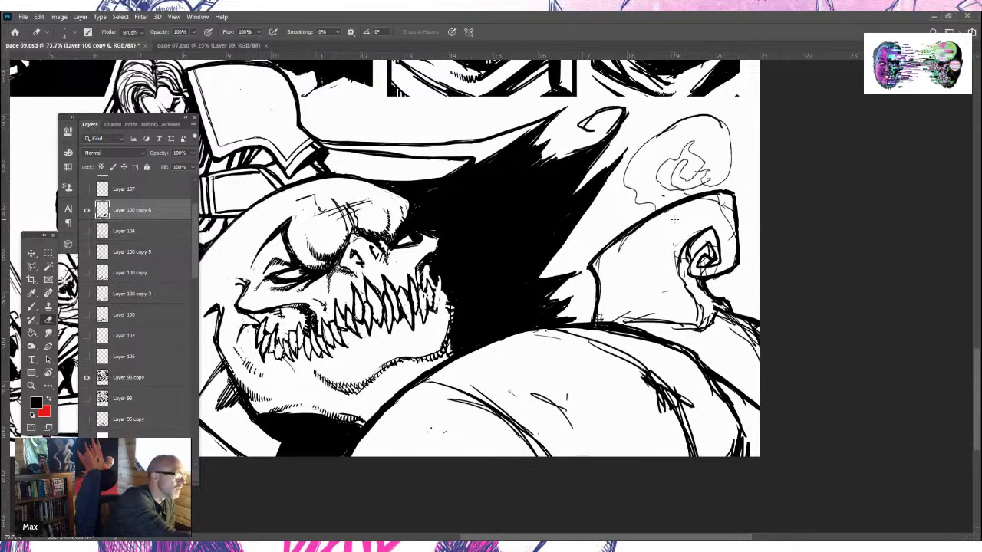
click(65, 33)
drag(58, 65, 67, 65)
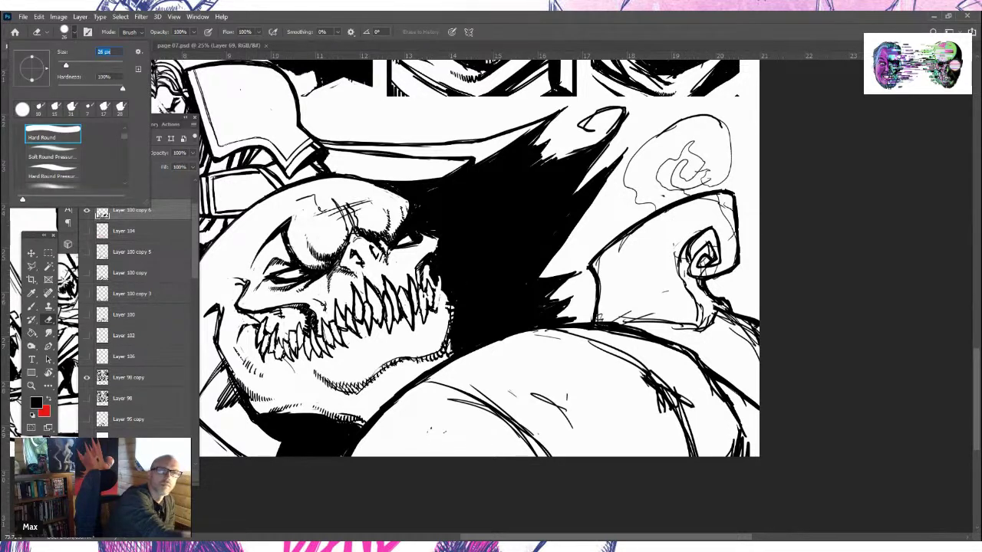
click(687, 232)
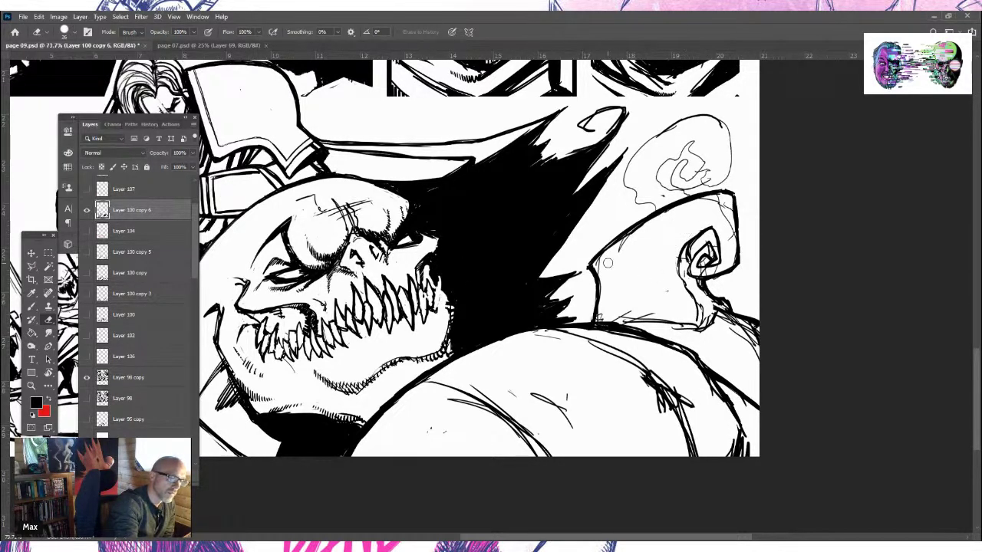
mouse_move(598, 259)
mouse_down()
mouse_move(645, 223)
mouse_move(721, 197)
mouse_move(726, 211)
mouse_move(681, 281)
mouse_up()
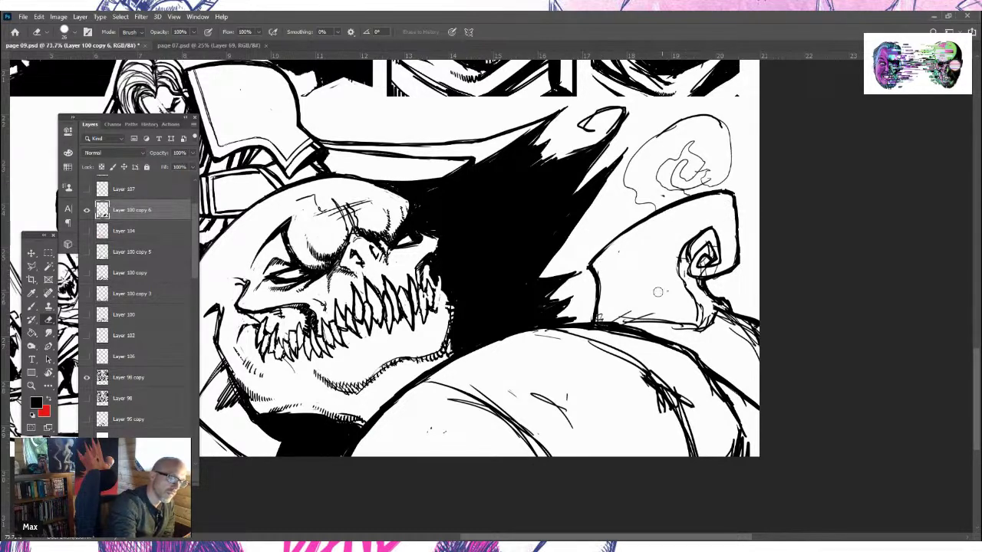
mouse_move(642, 307)
mouse_down()
mouse_move(610, 318)
mouse_move(644, 332)
mouse_move(579, 333)
mouse_up()
mouse_move(735, 340)
mouse_down()
mouse_move(742, 330)
mouse_move(730, 331)
mouse_up()
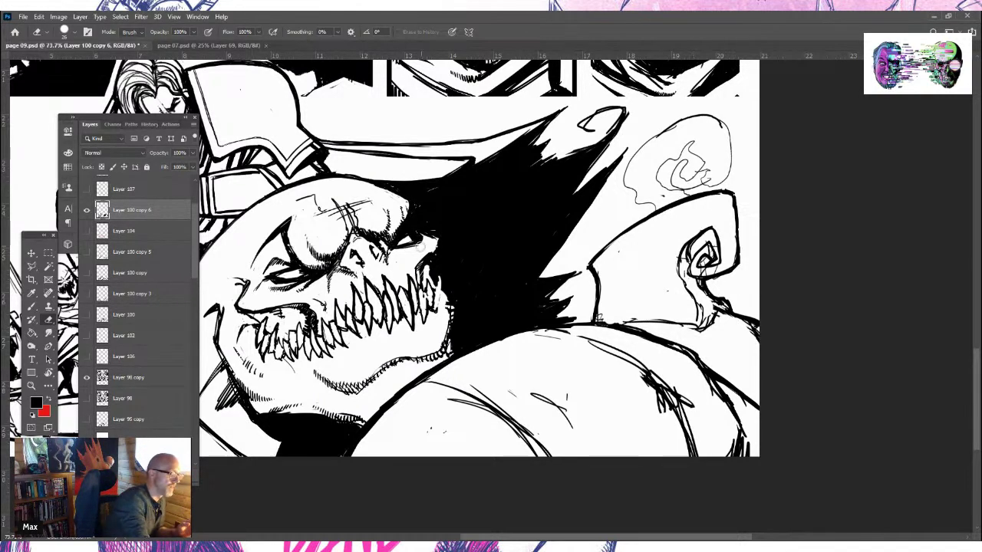
Set the Eraser to 14 px and add fine Brush detail around the creature's teeth, with hatching on its cheek and chin
click(73, 33)
drag(65, 65, 62, 65)
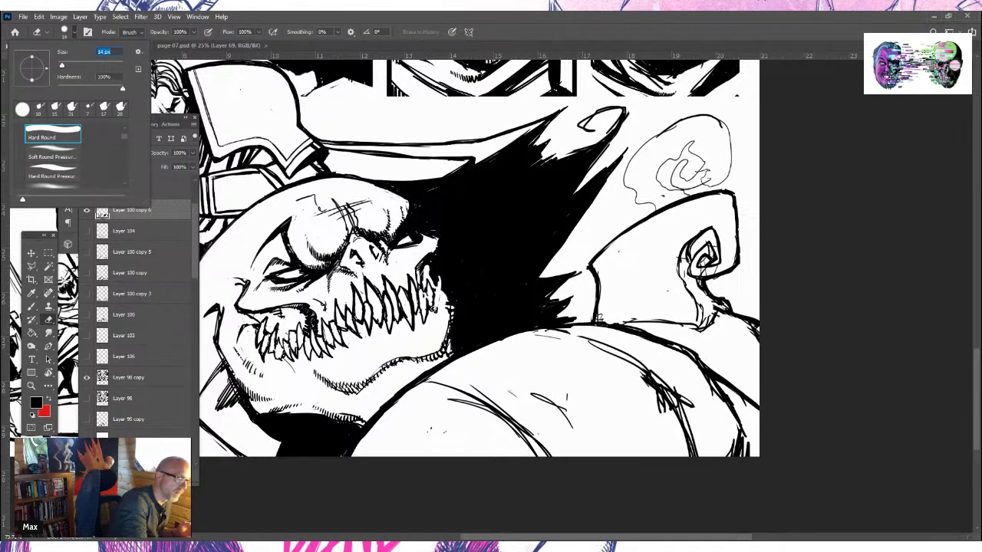
key(Return)
key(b)
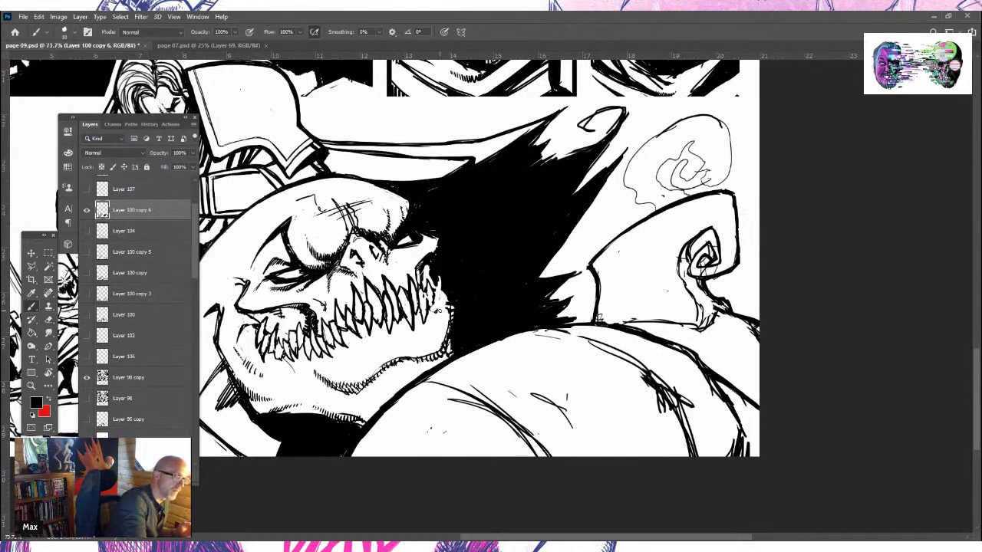
mouse_move(424, 292)
mouse_down()
mouse_move(429, 300)
mouse_move(433, 282)
mouse_up()
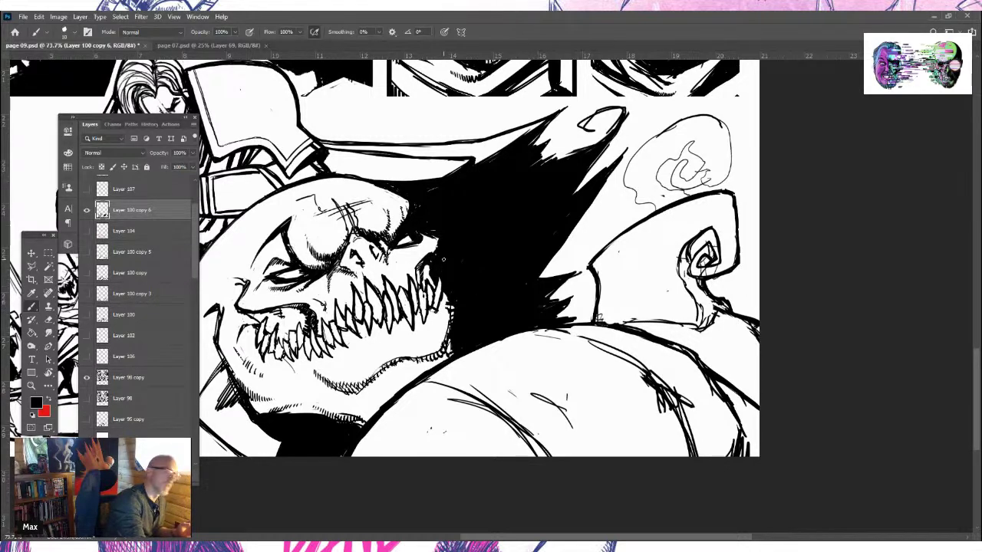
mouse_move(301, 299)
mouse_down()
mouse_move(310, 296)
mouse_move(326, 319)
mouse_up()
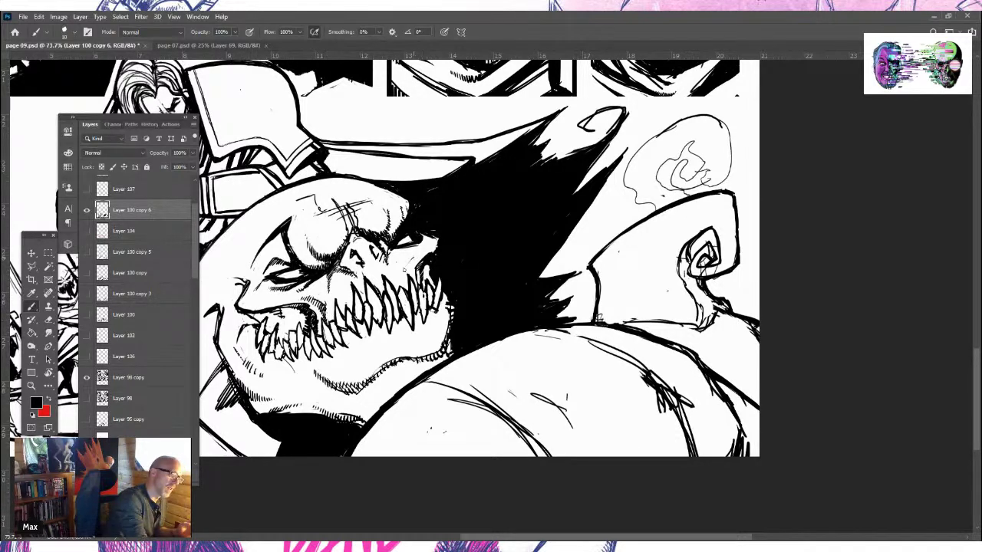
drag(412, 261, 407, 278)
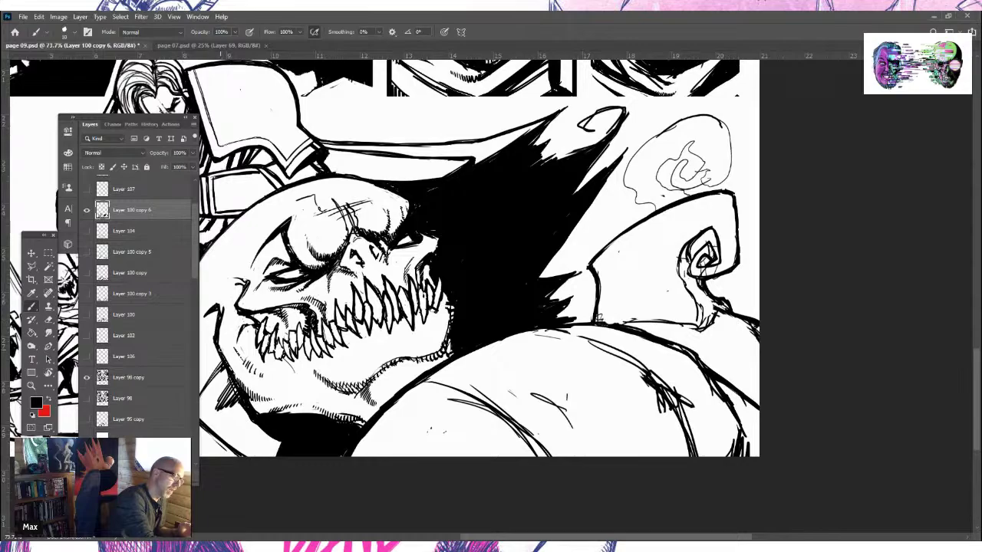
Draw a flowing pennant with thin wavy Brush lines trailing from the spear behind the helmeted soldiers
key(z)
alt+click(299, 391)
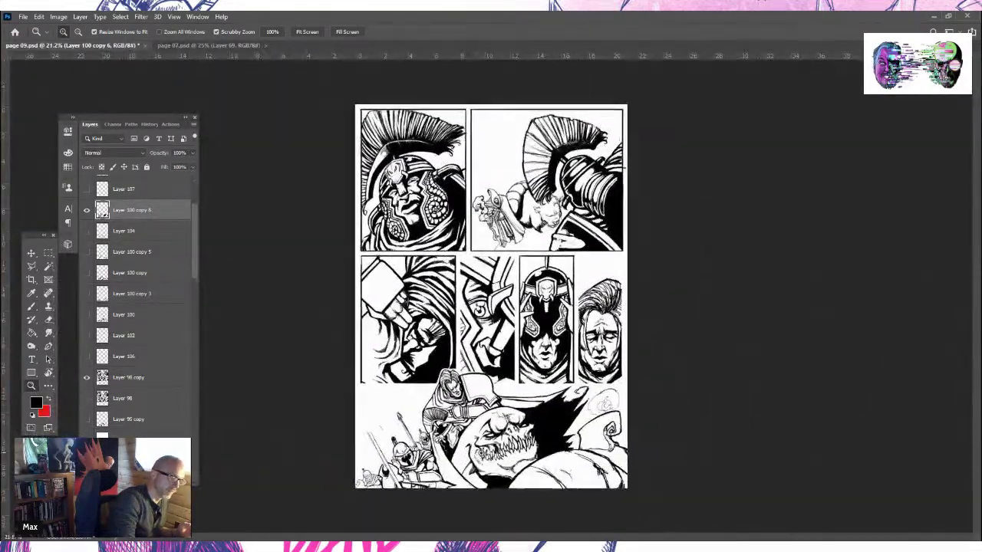
click(471, 425)
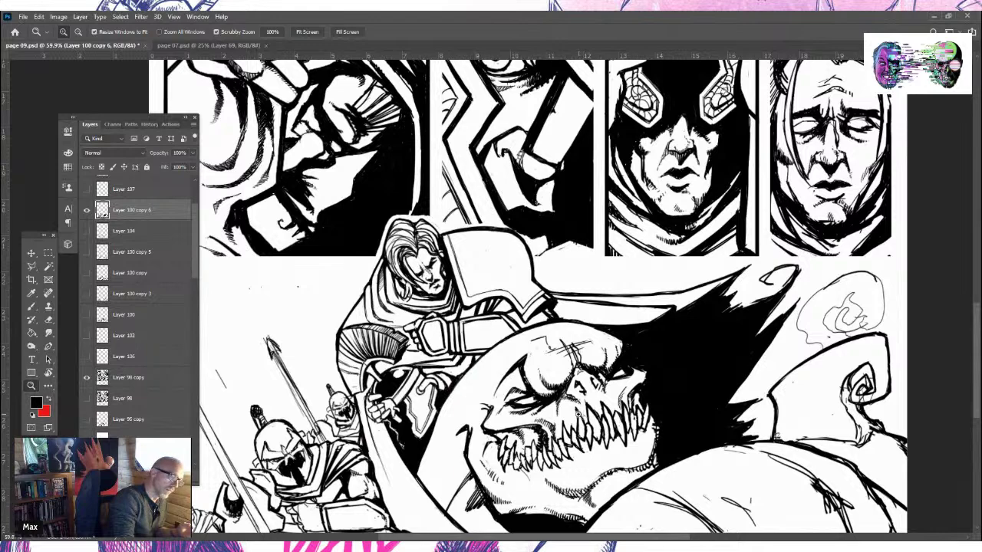
alt+click(580, 420)
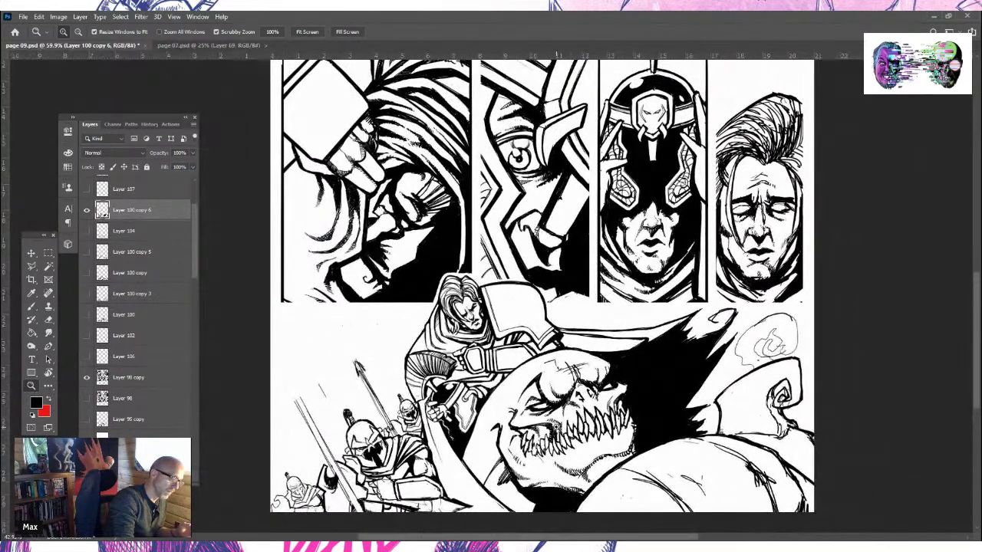
drag(579, 421, 580, 421)
key(b)
mouse_move(271, 357)
mouse_down()
mouse_move(311, 353)
mouse_move(328, 337)
mouse_up()
drag(295, 383, 329, 364)
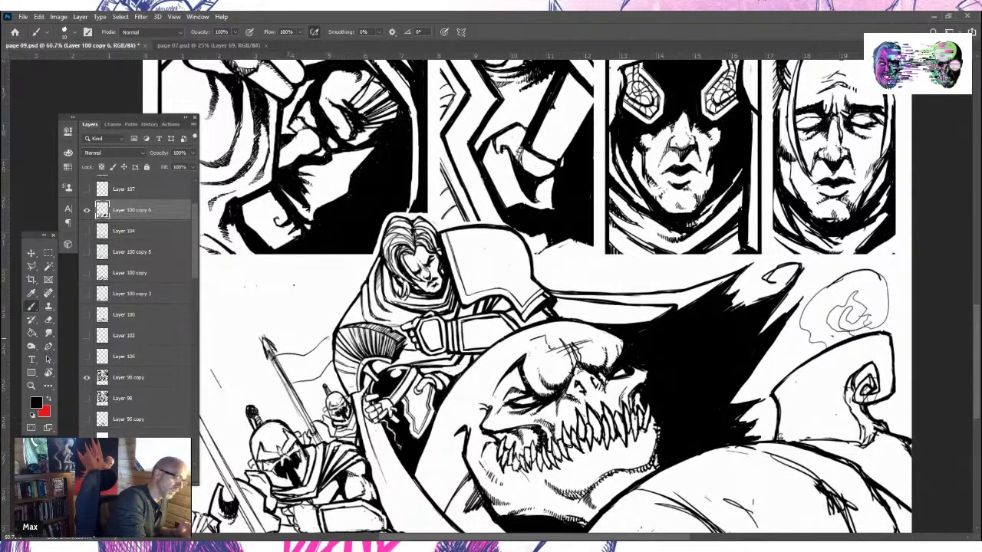
Draw the upper end of the tall pole beside the soldiers and a large banner waving from it behind the rider
scroll(971, 376, down, 2)
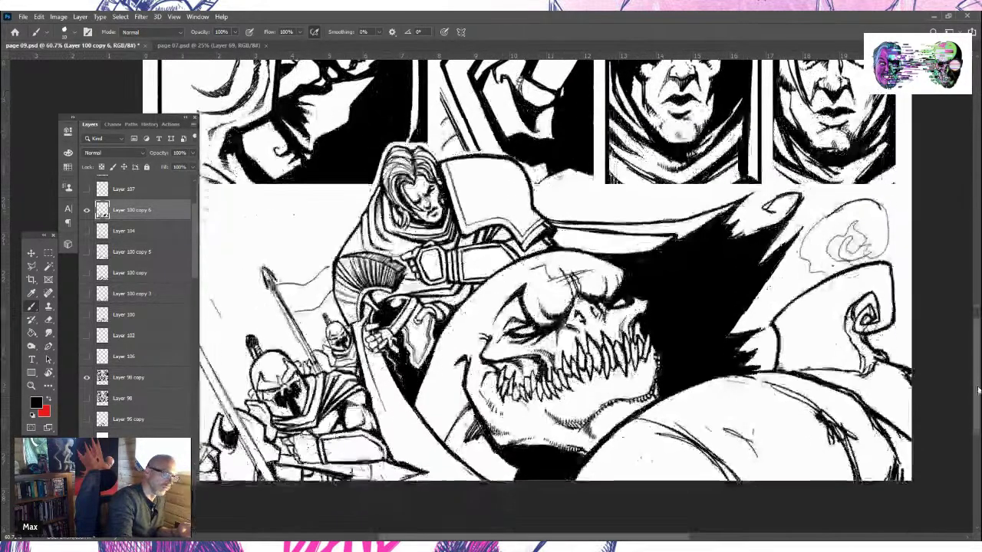
scroll(317, 282, left, 4)
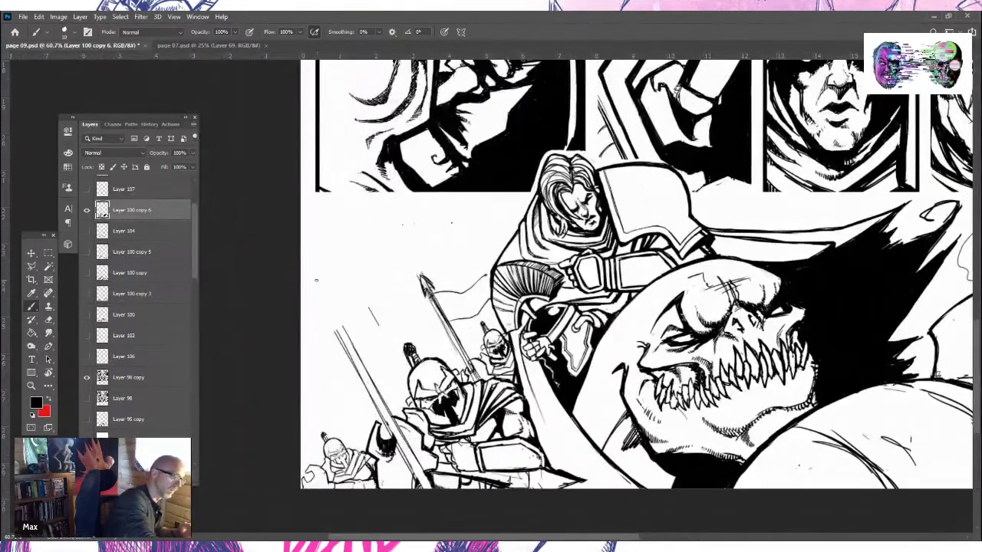
drag(315, 277, 350, 339)
mouse_move(317, 279)
mouse_down()
mouse_move(343, 328)
mouse_move(305, 281)
mouse_up()
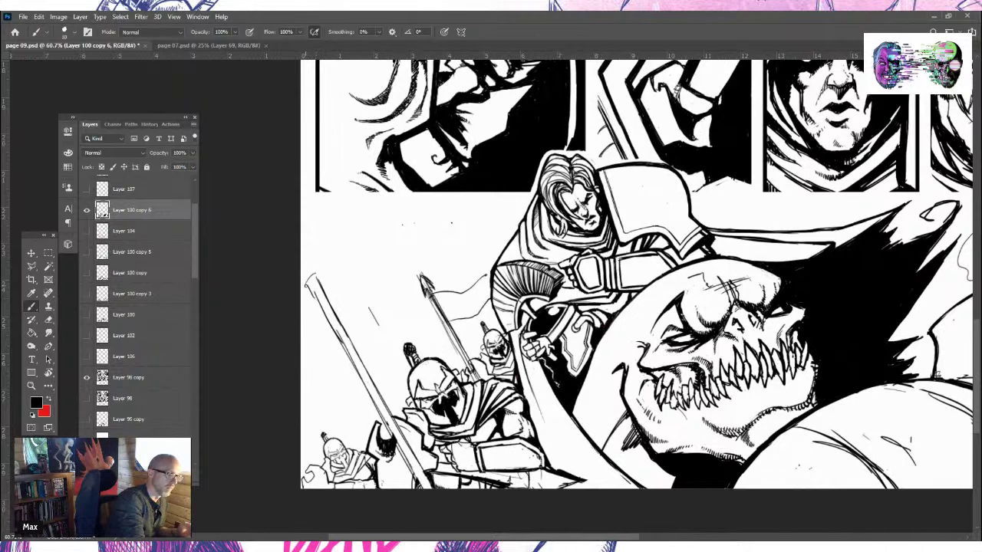
mouse_move(342, 316)
mouse_down()
mouse_move(381, 282)
mouse_move(408, 275)
mouse_move(430, 238)
mouse_up()
mouse_move(318, 275)
mouse_down()
mouse_move(404, 256)
mouse_move(430, 238)
mouse_move(439, 210)
mouse_up()
mouse_move(424, 247)
mouse_down()
mouse_move(477, 211)
mouse_move(476, 201)
mouse_move(490, 195)
mouse_move(513, 209)
mouse_move(525, 194)
mouse_up()
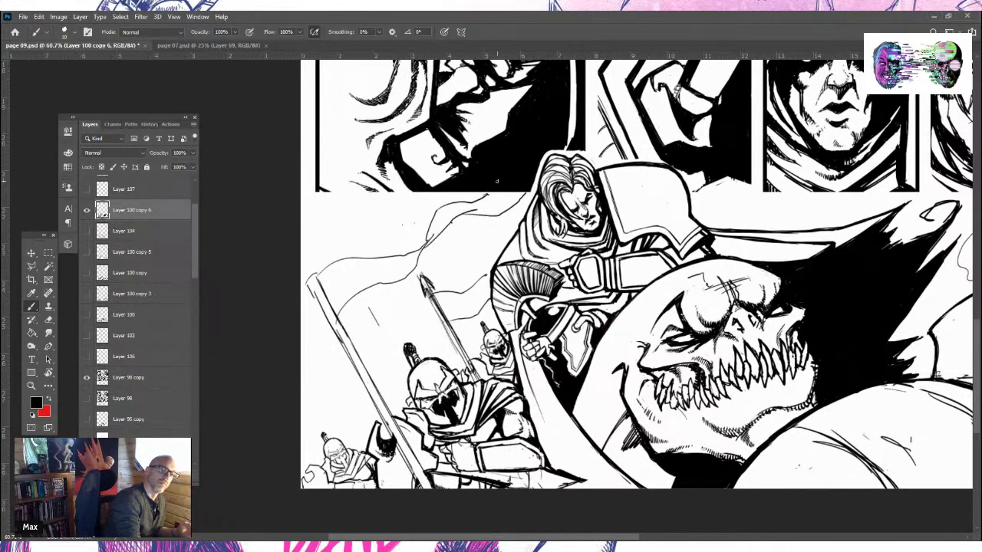
Thicken the pole's outline and strengthen the banner's fold and upper edge with heavier Brush lines
drag(307, 281, 348, 355)
drag(330, 323, 352, 360)
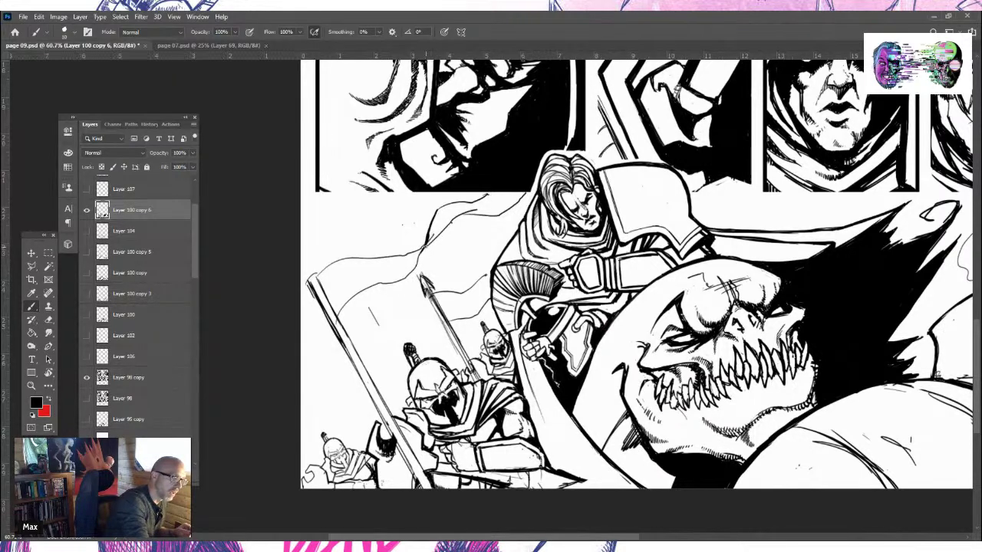
drag(427, 244, 482, 209)
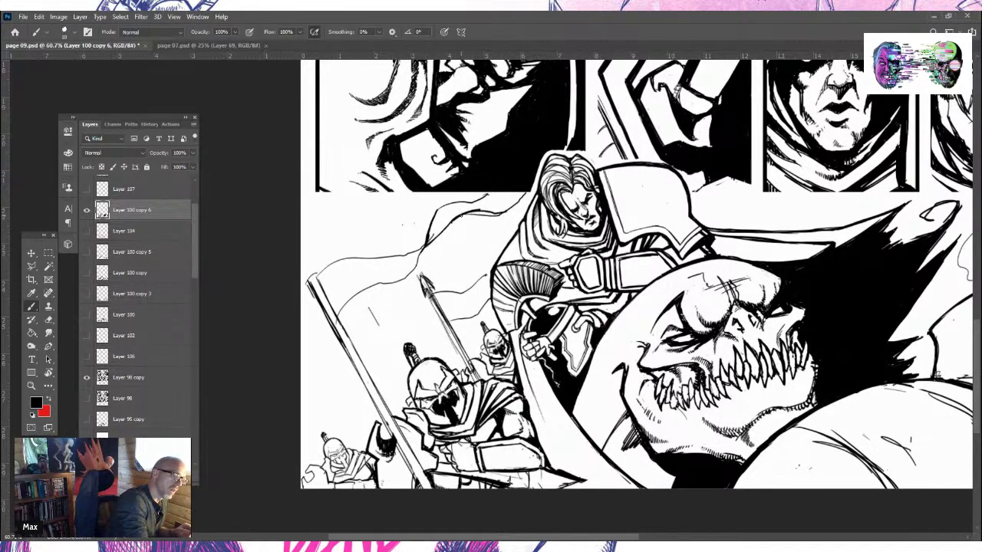
drag(465, 202, 438, 210)
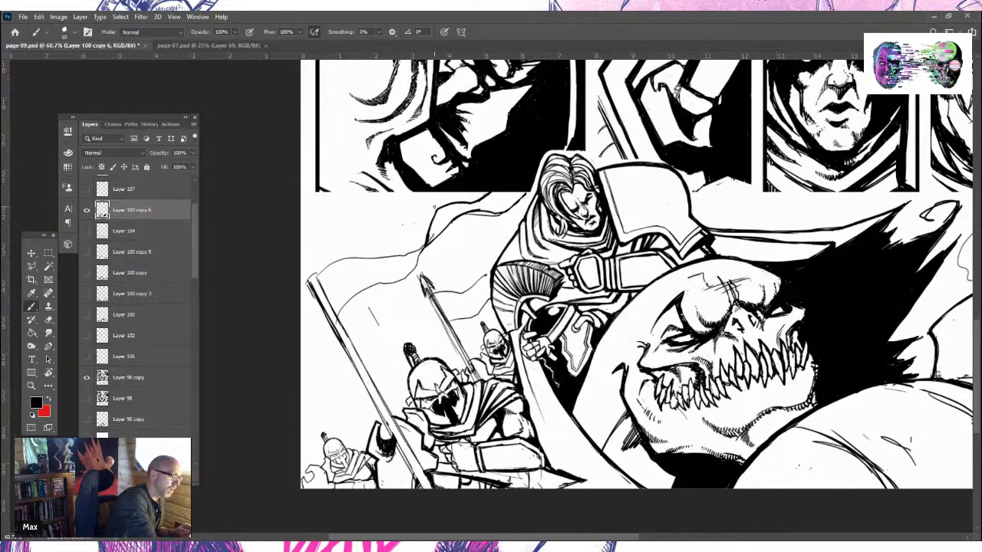
click(48, 319)
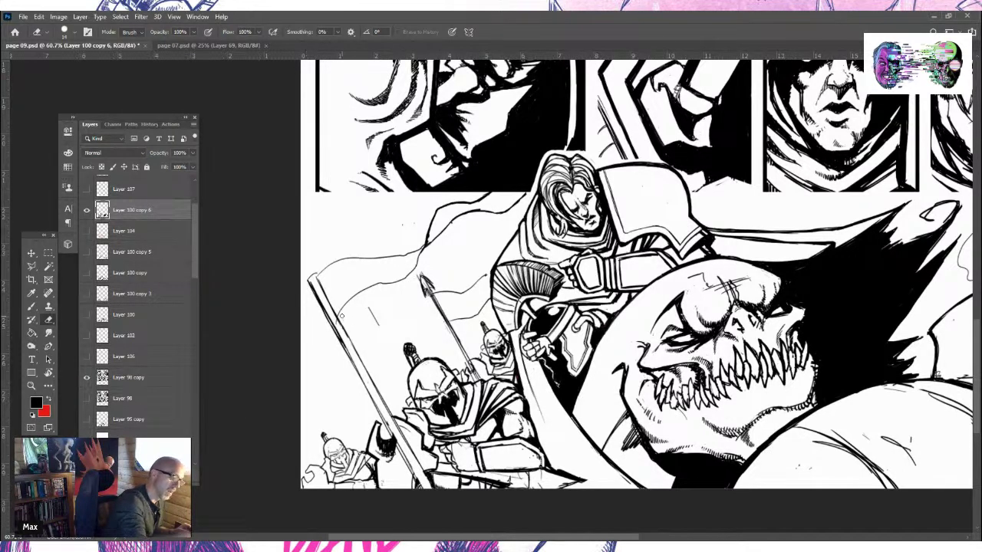
key(b)
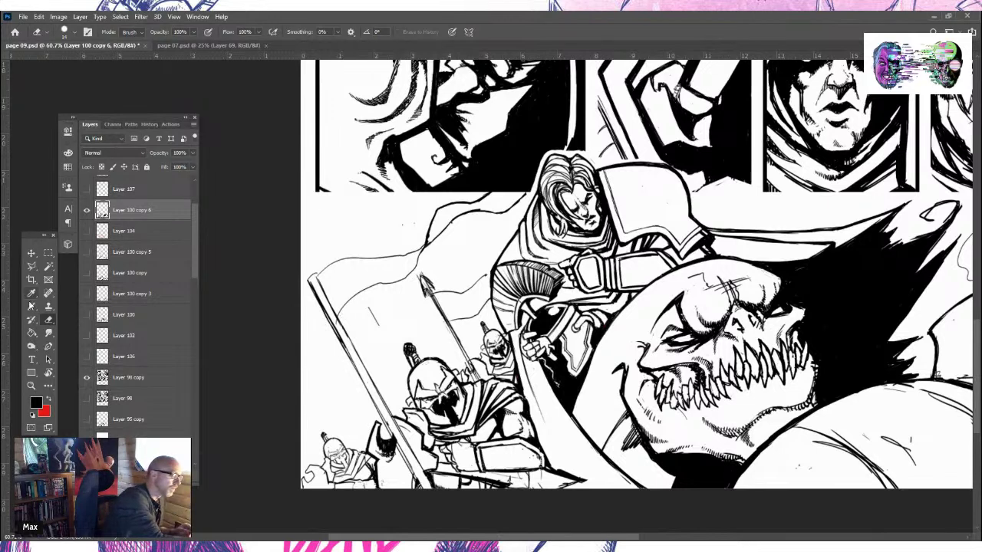
mouse_move(433, 239)
mouse_down()
mouse_move(455, 218)
mouse_move(526, 194)
mouse_up()
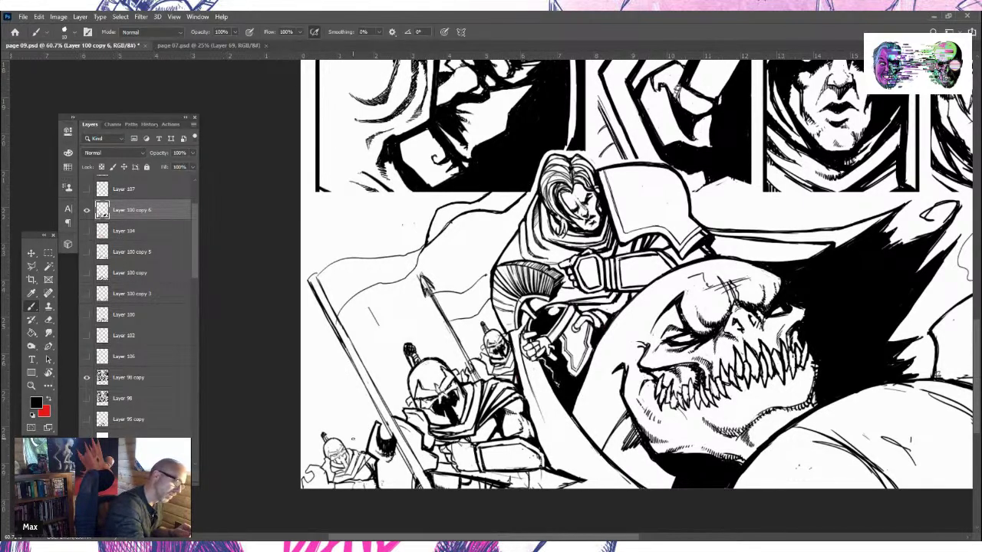
Ink a distant pole with a tattered black pennant above the small rear soldier and fill dark shapes beside him
mouse_move(349, 441)
mouse_down()
mouse_move(355, 428)
mouse_move(372, 430)
mouse_move(349, 442)
mouse_up()
drag(315, 382, 354, 443)
mouse_move(315, 382)
mouse_down()
mouse_move(314, 396)
mouse_move(348, 378)
mouse_move(338, 404)
mouse_move(345, 377)
mouse_move(357, 371)
mouse_move(338, 392)
mouse_move(381, 340)
mouse_up()
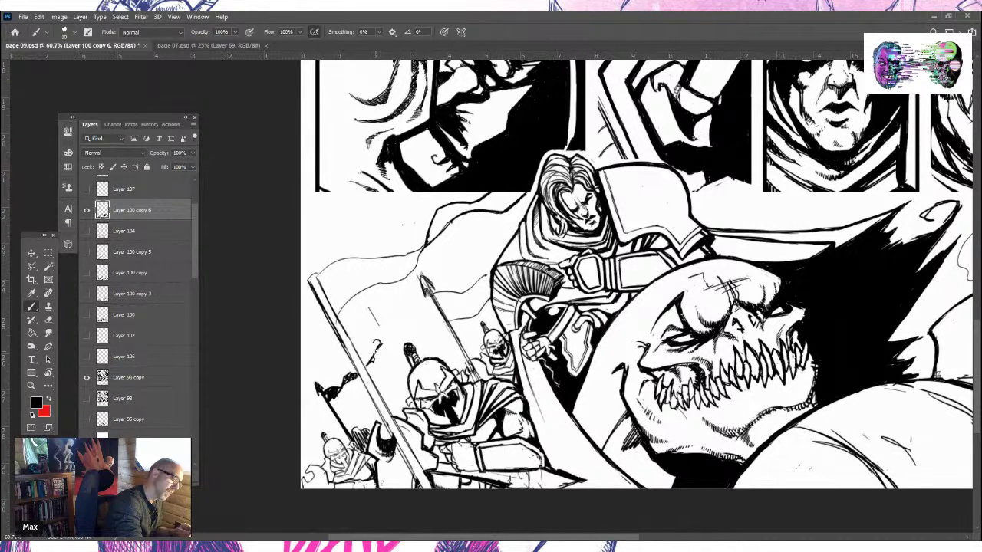
drag(342, 382, 348, 376)
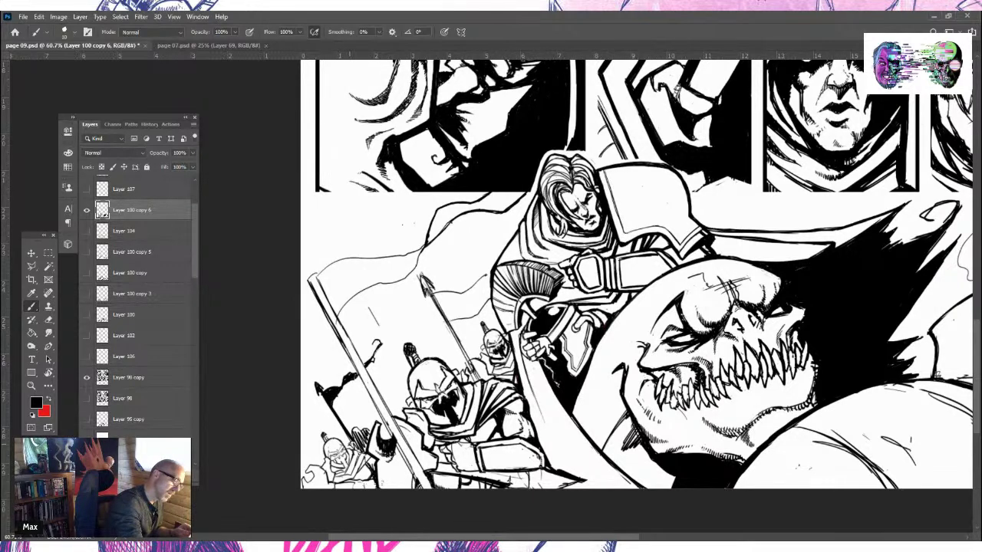
mouse_move(351, 451)
mouse_down()
mouse_move(368, 438)
mouse_move(355, 429)
mouse_up()
drag(355, 440, 391, 425)
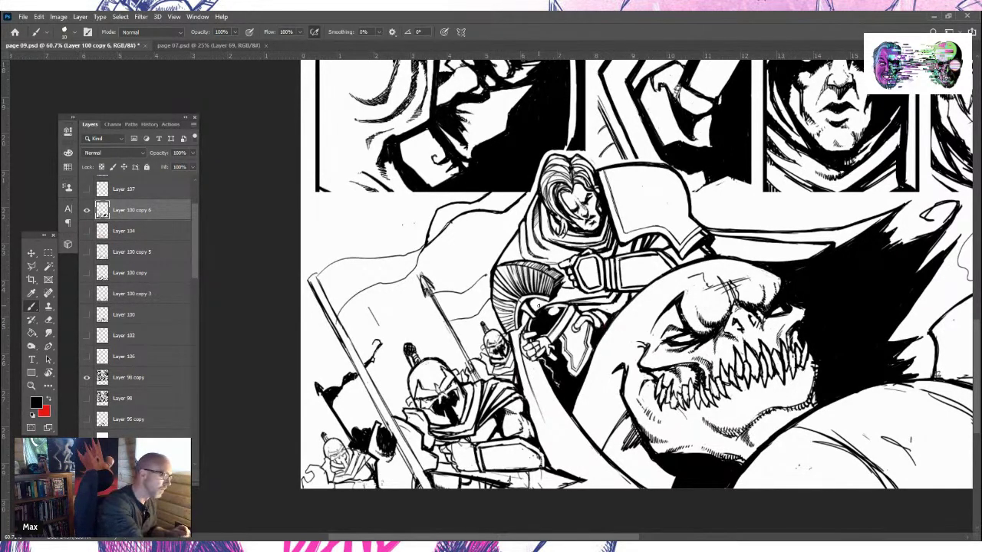
Place a horizontal guide beneath the middle row of panels and clear the surplus guides crossing the large bottom panel
key(z)
drag(582, 349, 537, 349)
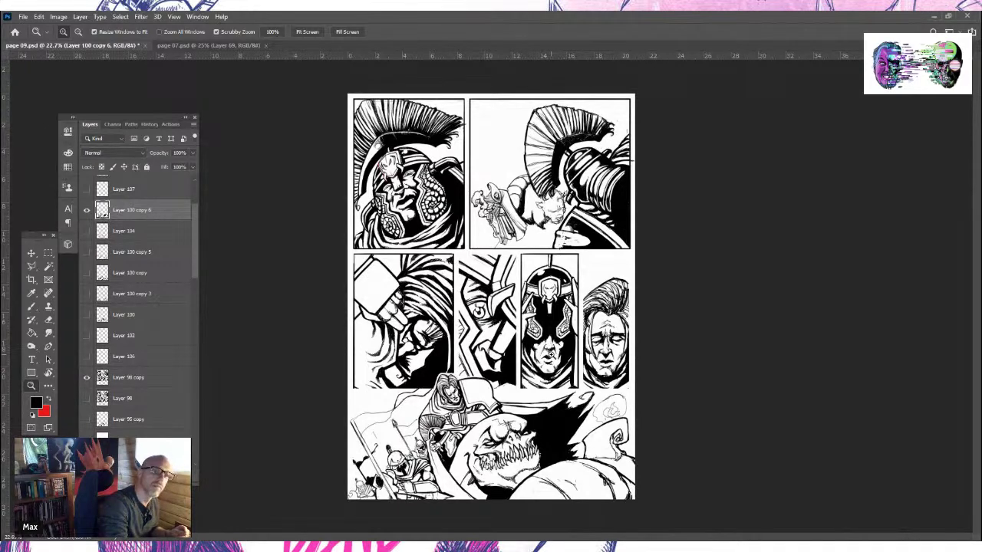
drag(568, 380, 597, 373)
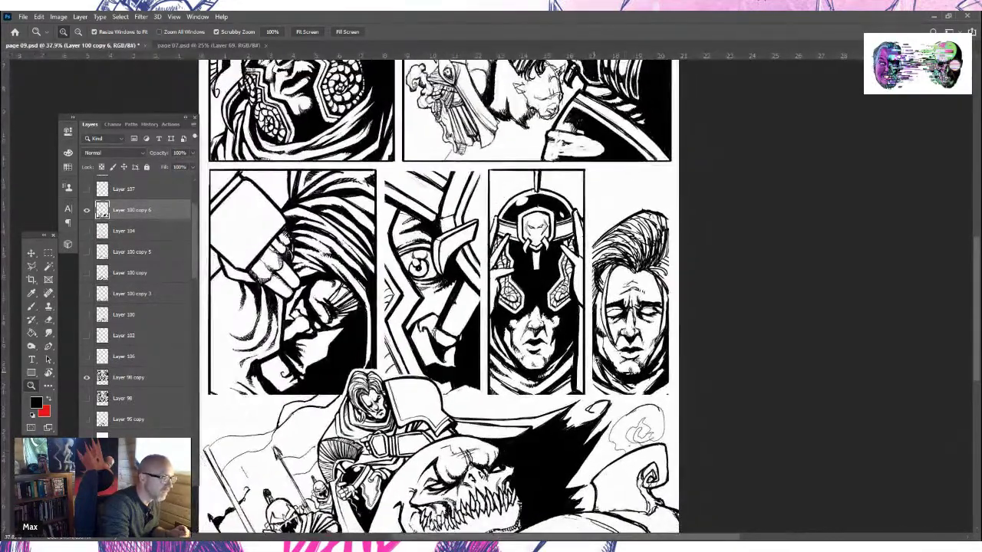
drag(594, 55, 649, 396)
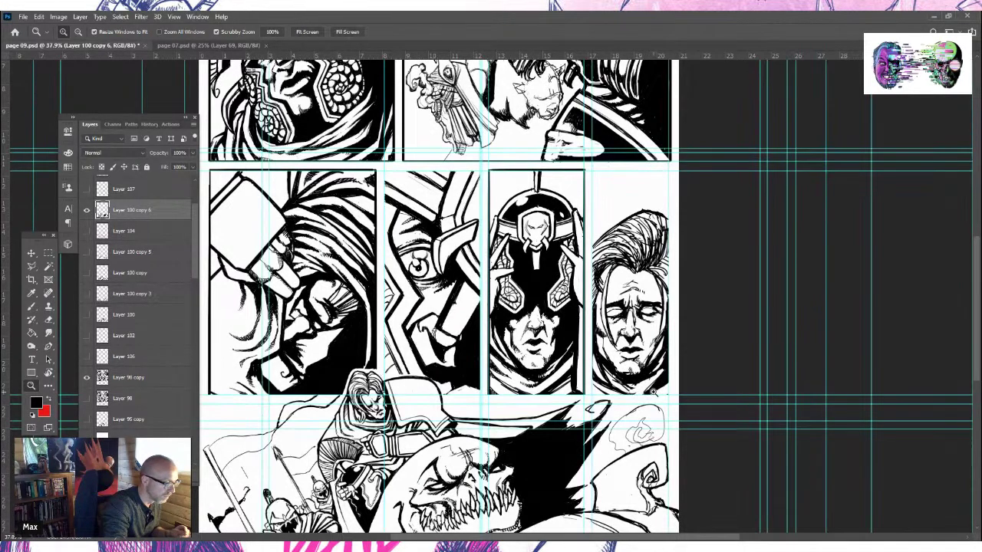
key(v)
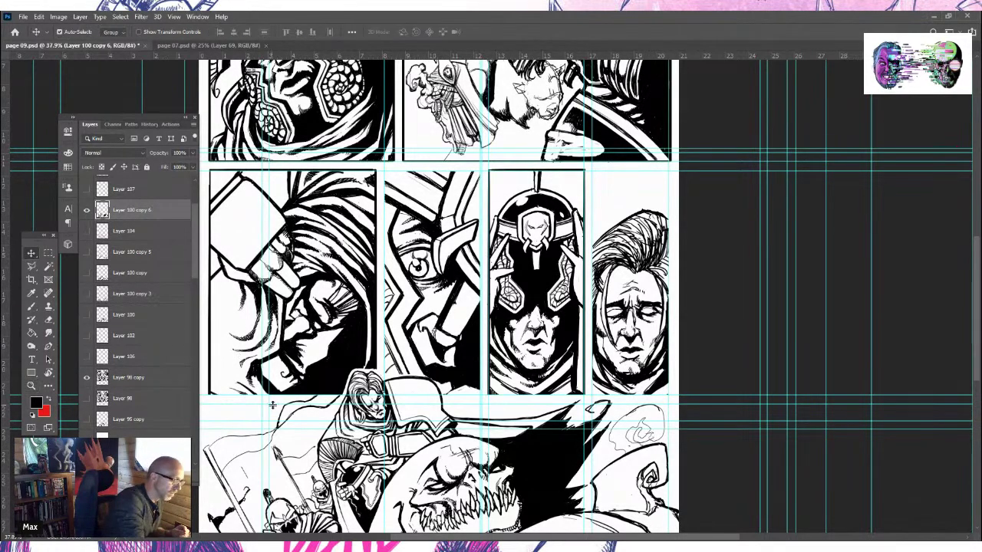
drag(317, 421, 6, 422)
drag(488, 435, 585, 445)
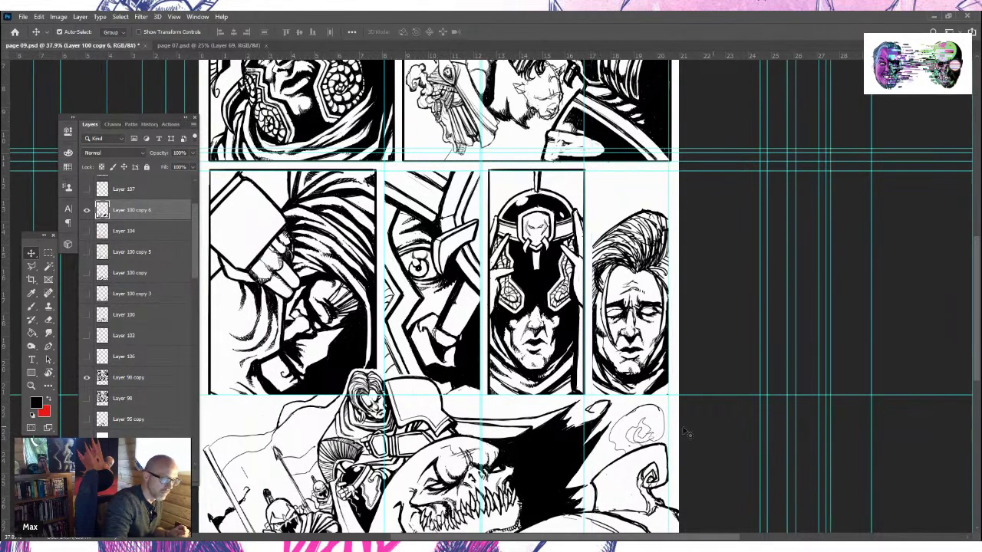
key(shift+Right)
key(shift+Down)
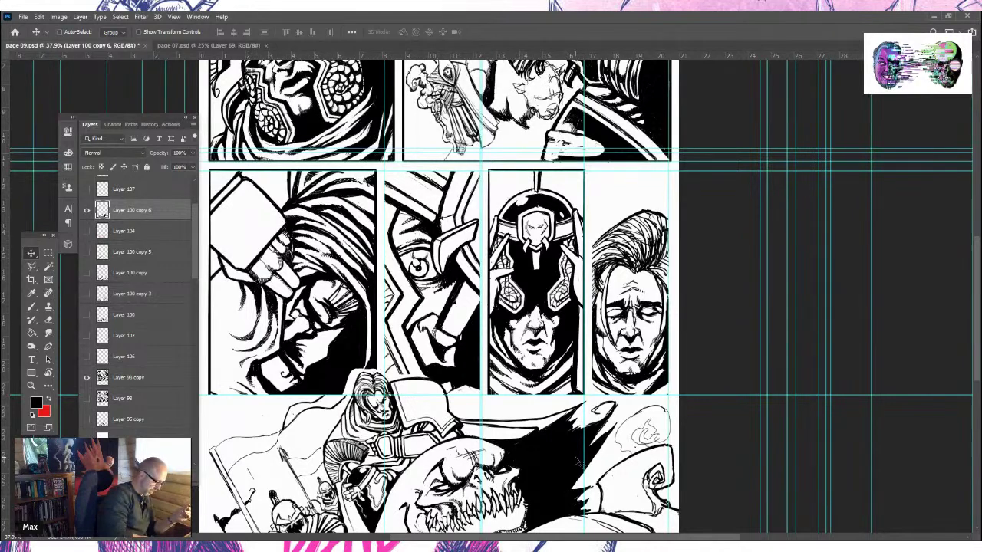
key(shift+Left)
key(shift+Up)
Move the remaining vertical guides between the middle-row panels off the page
drag(583, 457, 529, 453)
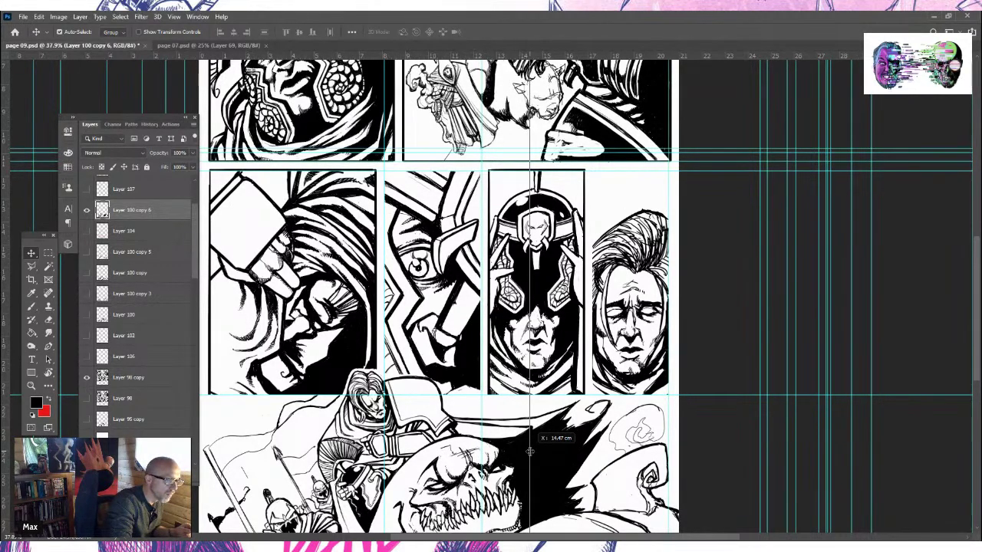
drag(530, 453, 830, 422)
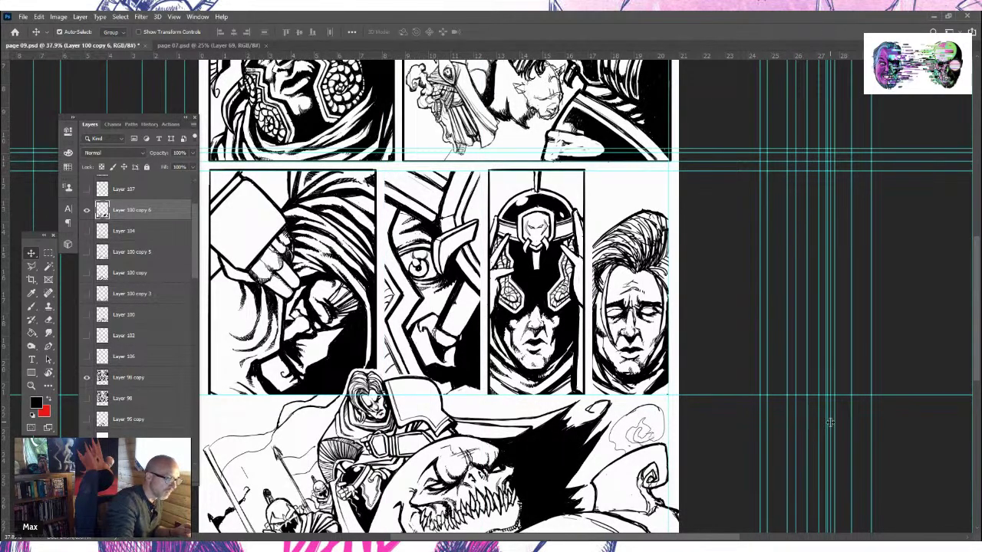
click(31, 309)
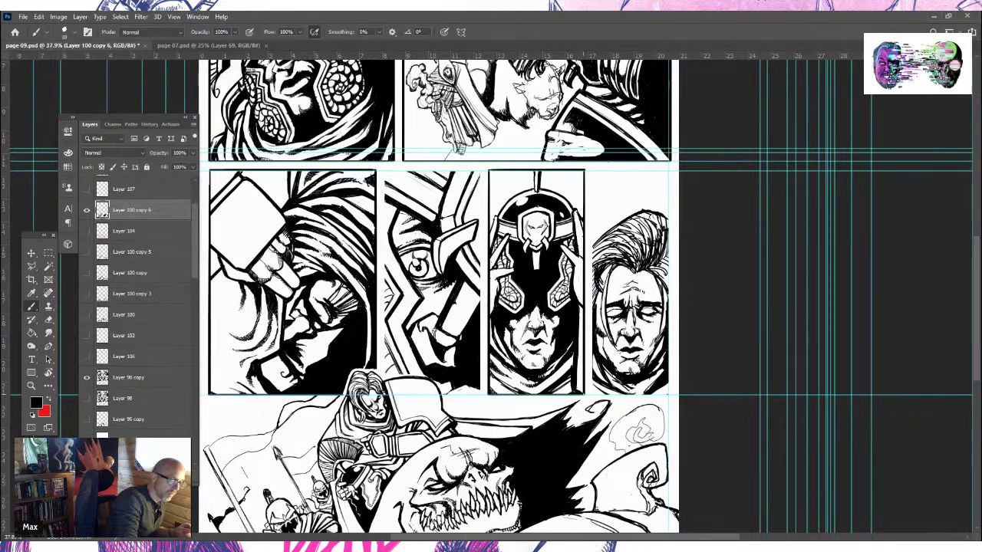
Replace the horizontal guide beneath the middle row of panels with a new one at about 21.62 cm
key(v)
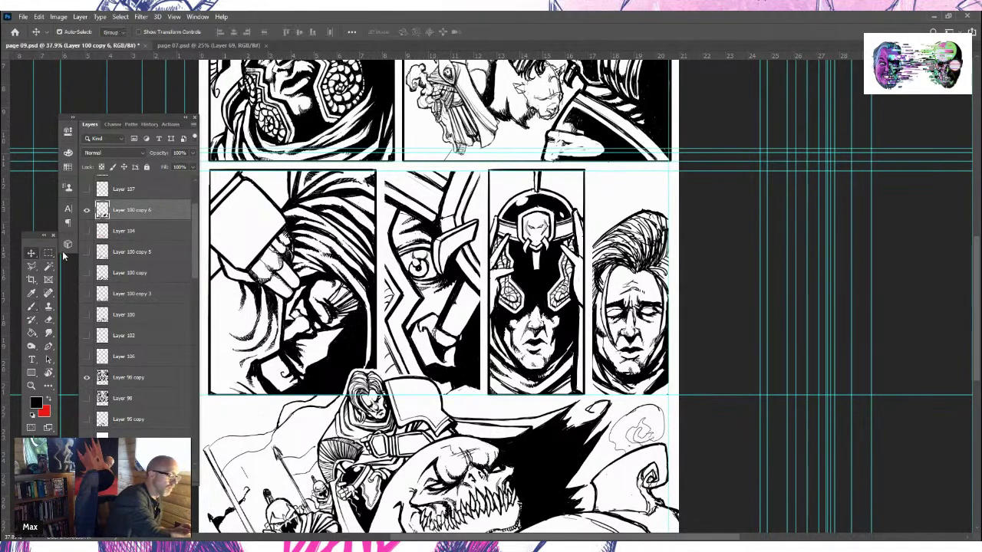
drag(428, 46, 431, 35)
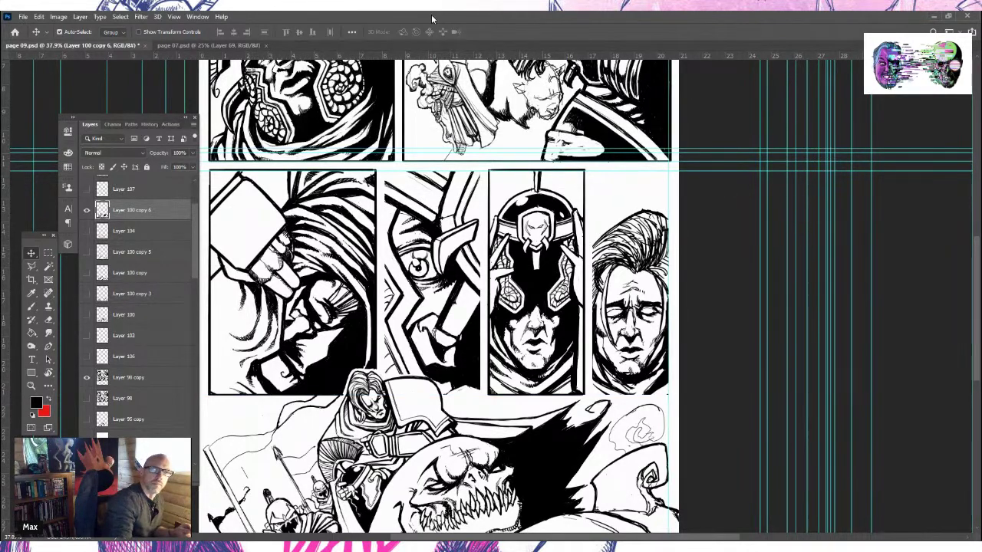
scroll(976, 337, down, 3)
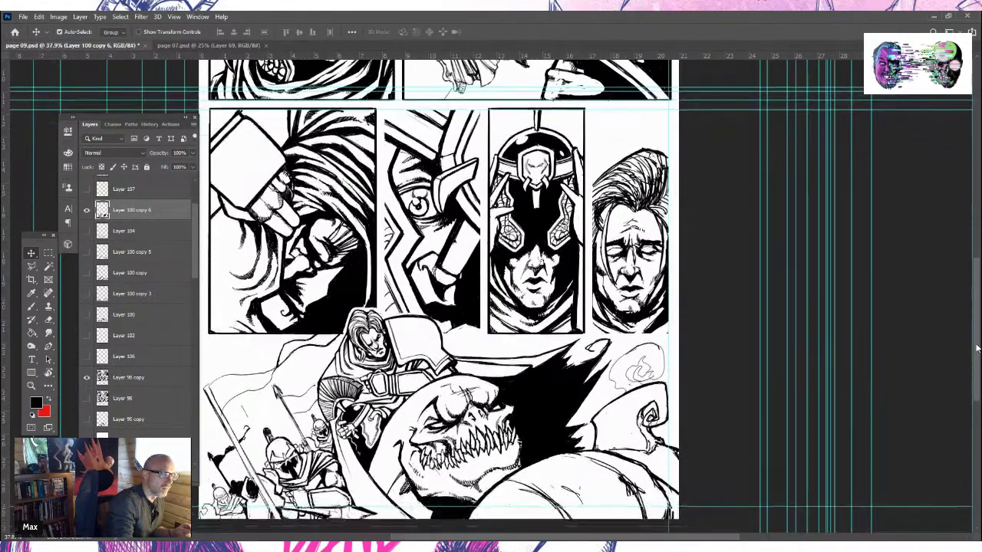
scroll(976, 345, down, 1)
scroll(976, 345, up, 1)
drag(491, 55, 511, 322)
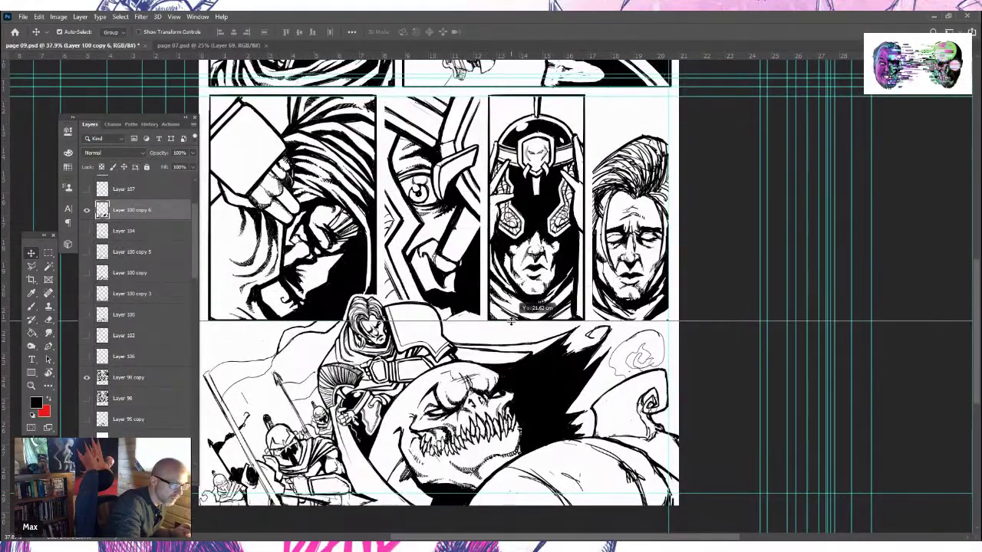
Place a vertical guide along the far edge of the second middle-row panel, the close-up of the armoured eye
click(31, 306)
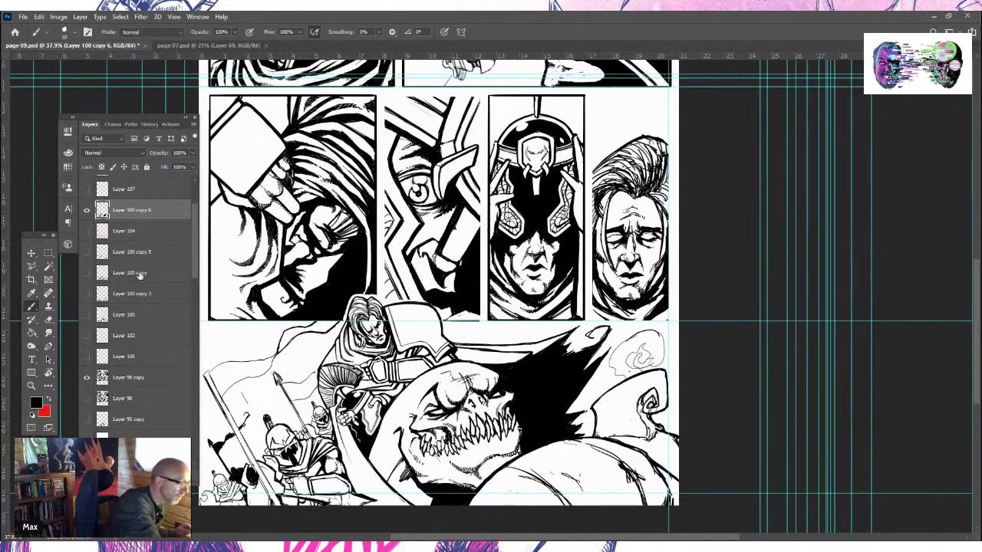
click(31, 253)
mouse_move(32, 202)
mouse_down()
mouse_move(130, 188)
mouse_move(482, 198)
mouse_up()
click(32, 306)
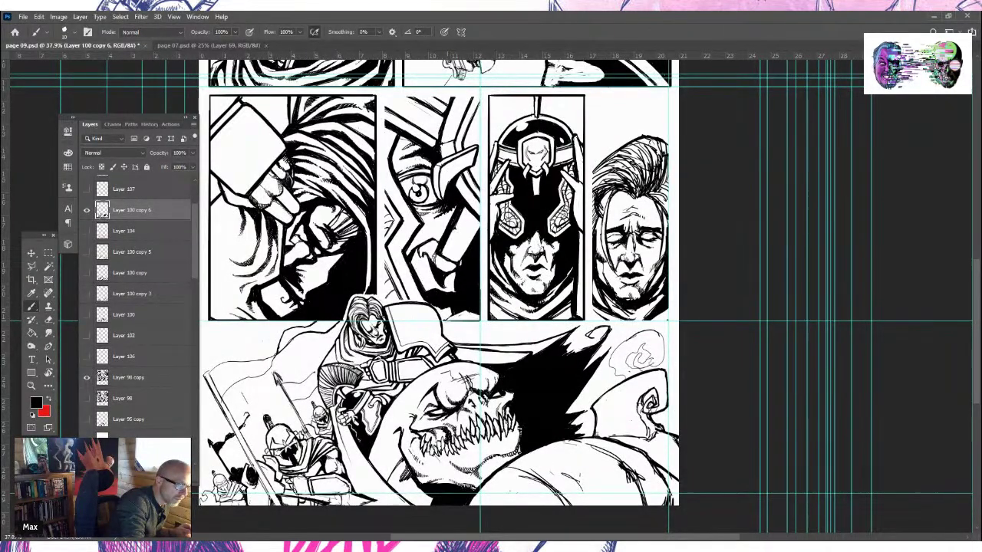
Remove all guides from view across the comic page
click(49, 253)
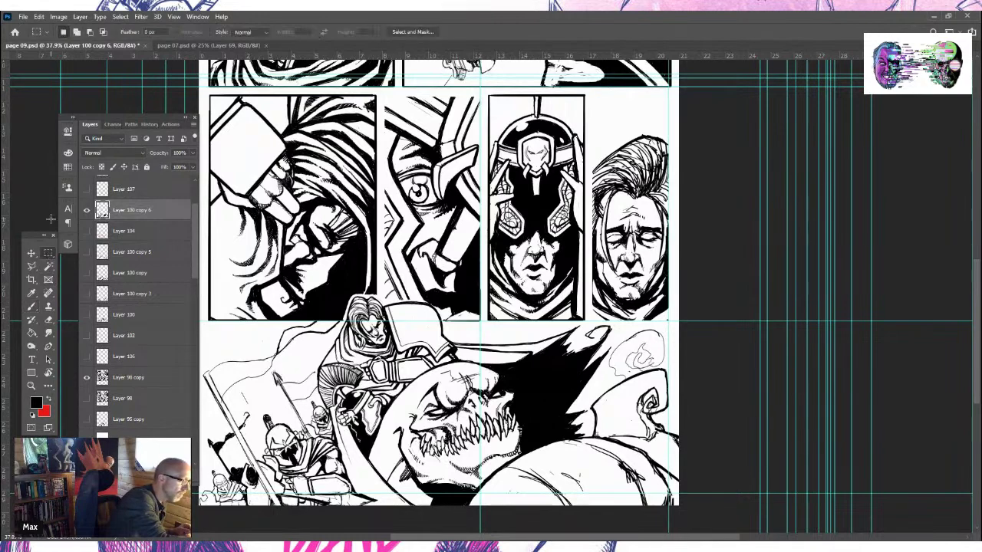
key(v)
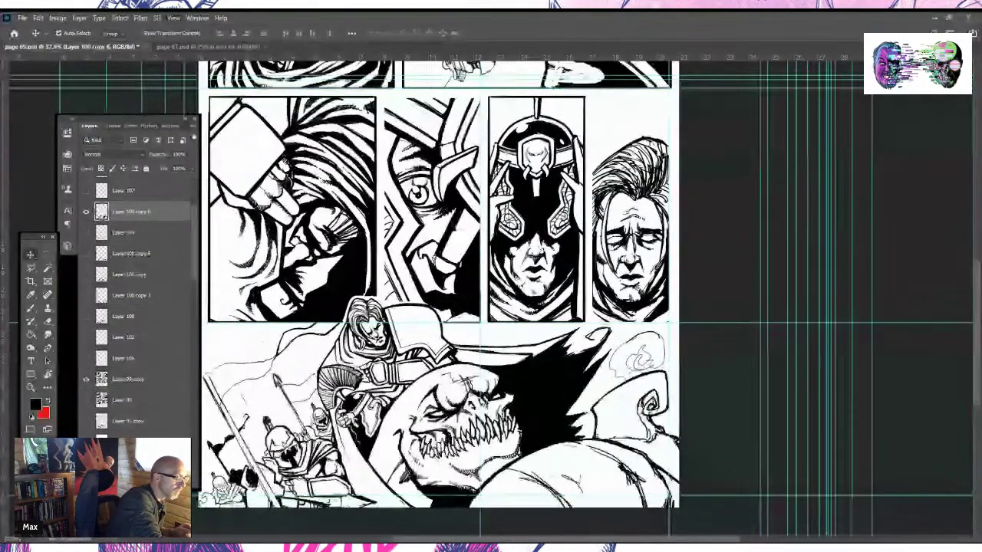
click(48, 320)
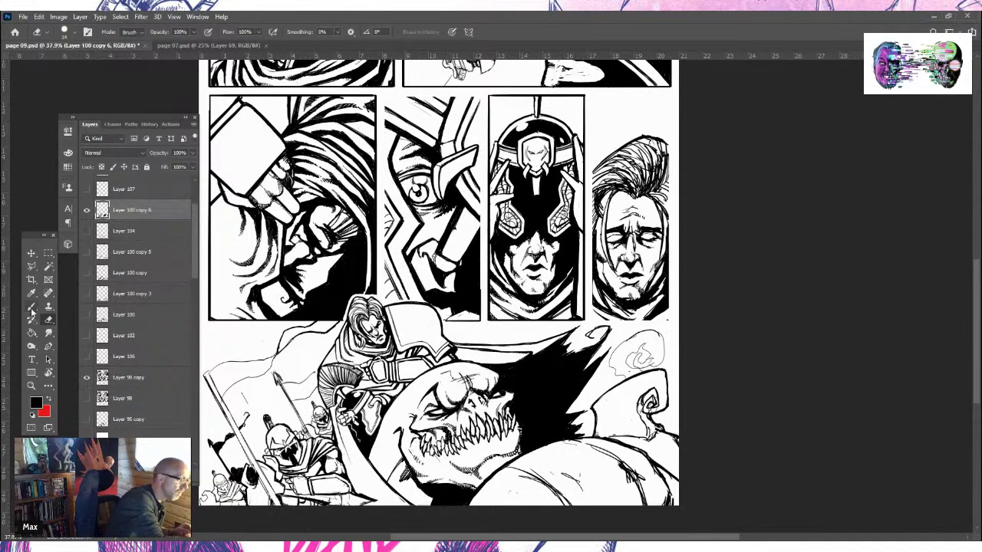
key(b)
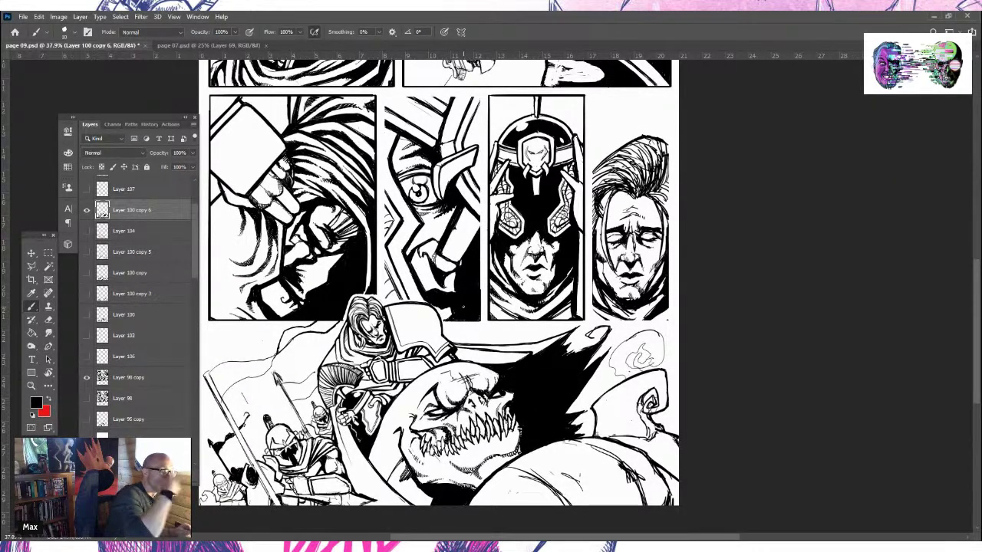
Select a narrow strip along the right edge of the armoured-eye panel, erase the ink spilling past it and deselect
key(z)
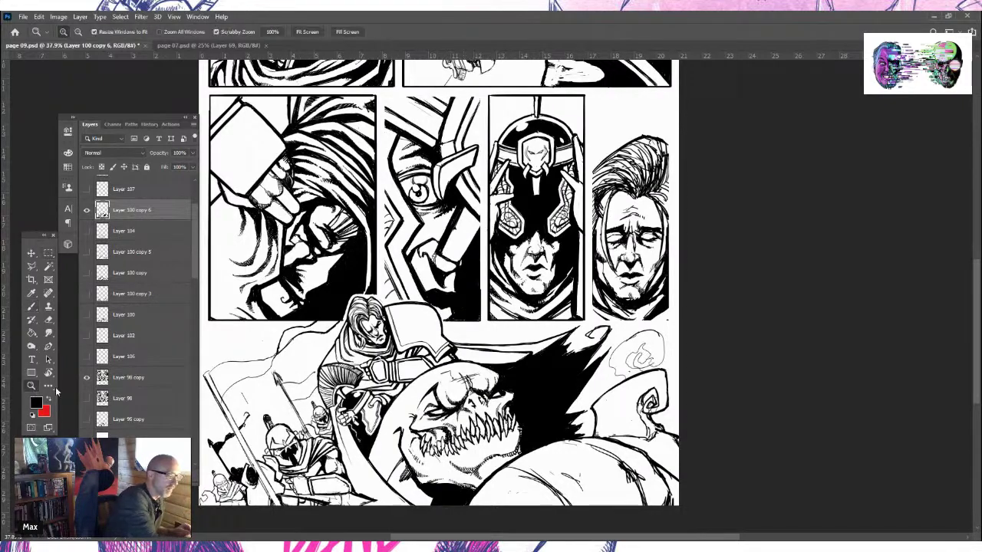
drag(491, 344, 528, 349)
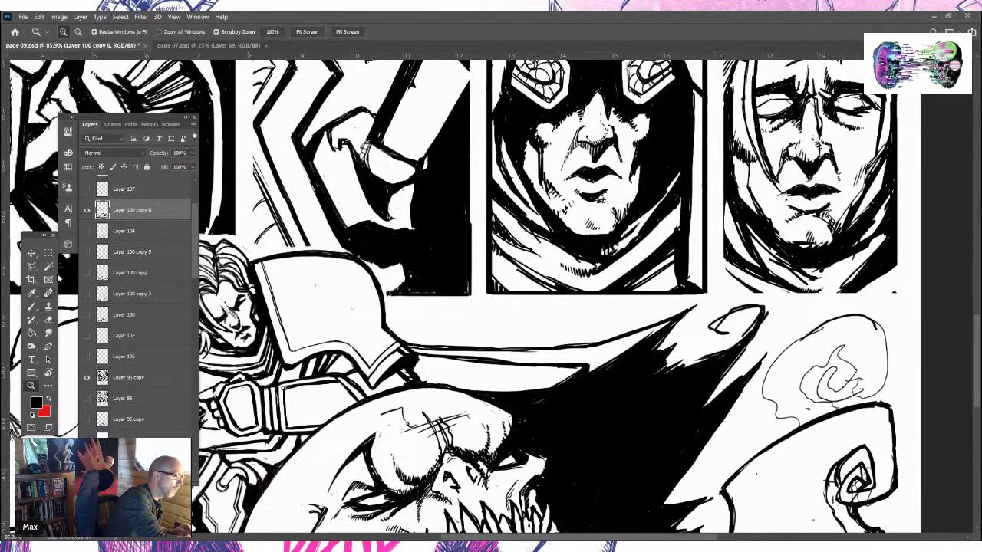
click(49, 253)
mouse_move(474, 173)
mouse_down()
mouse_move(482, 301)
mouse_move(473, 184)
mouse_move(473, 219)
mouse_up()
click(48, 319)
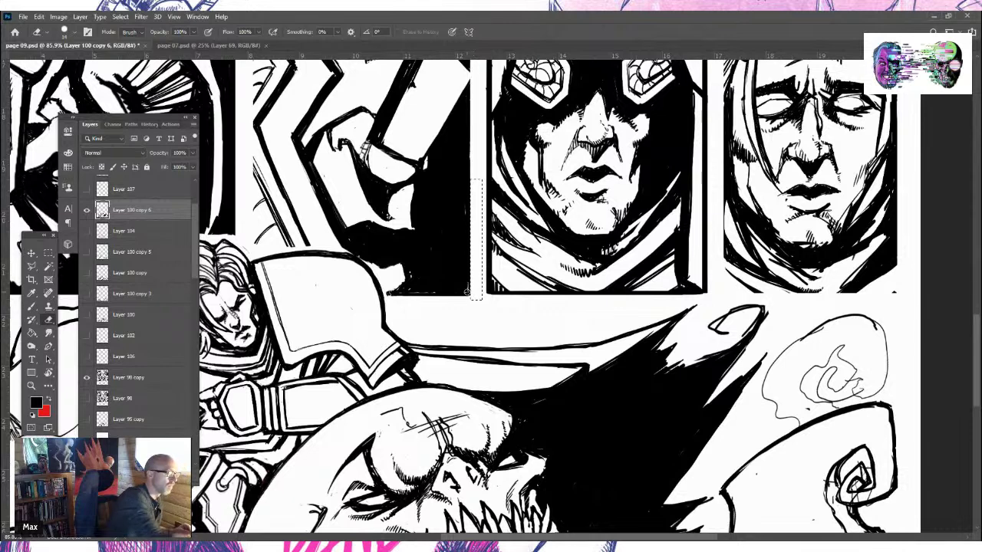
key(m)
key(ctrl+d)
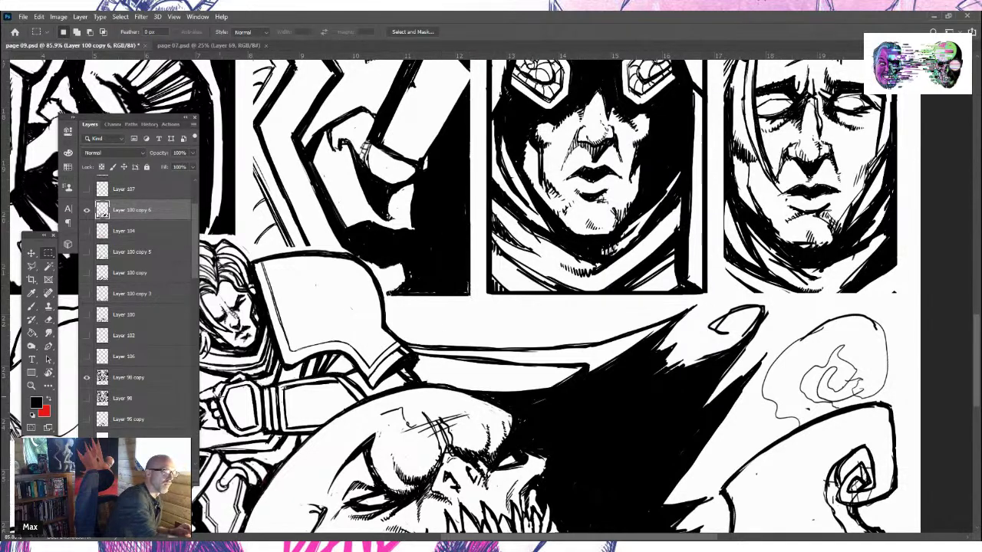
Review the full layout of page 09 and look at page 07 for comparison
key(b)
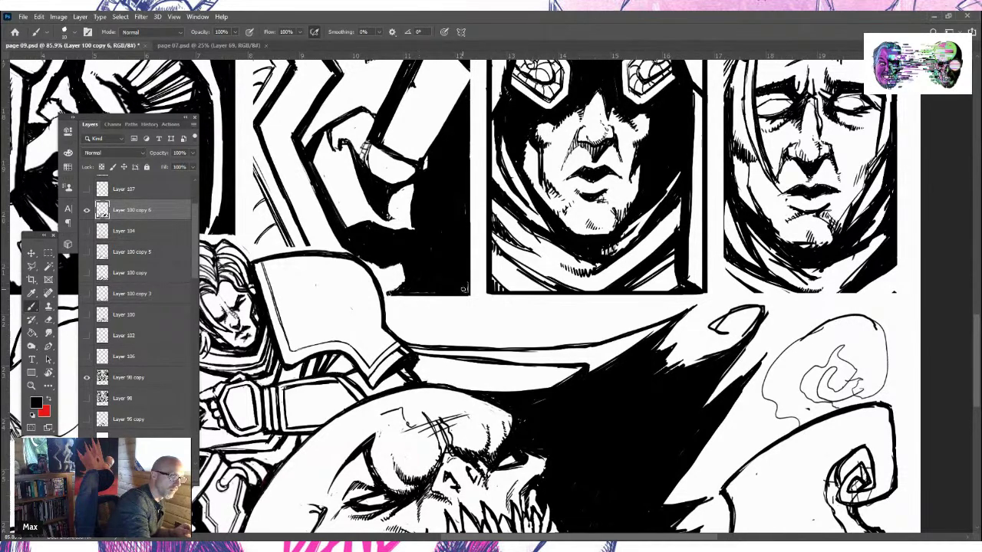
key(z)
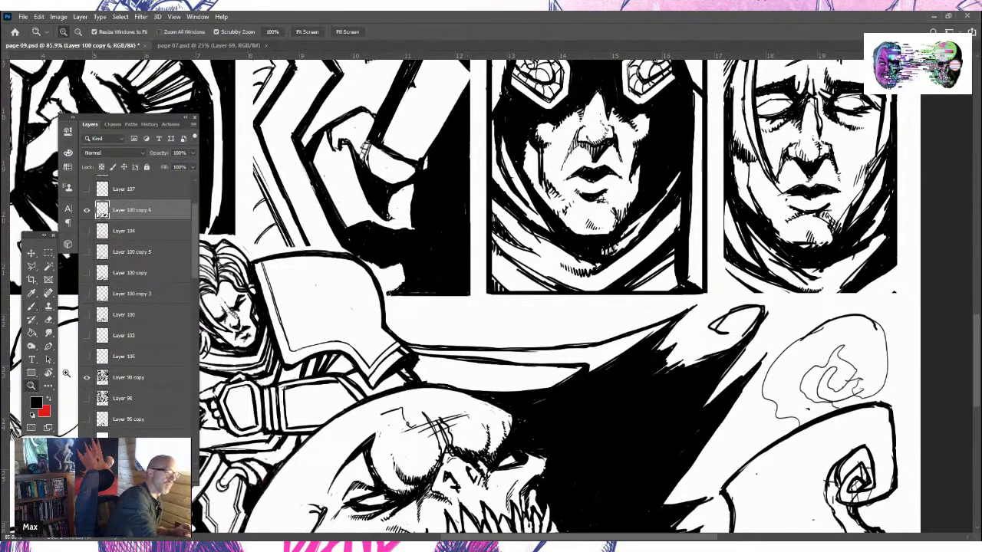
drag(364, 324, 318, 332)
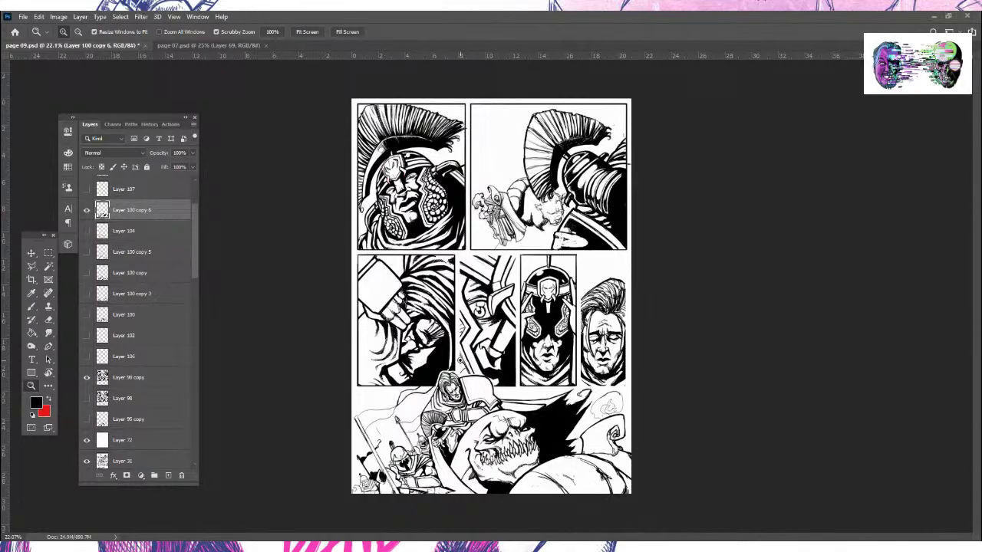
drag(463, 361, 220, 93)
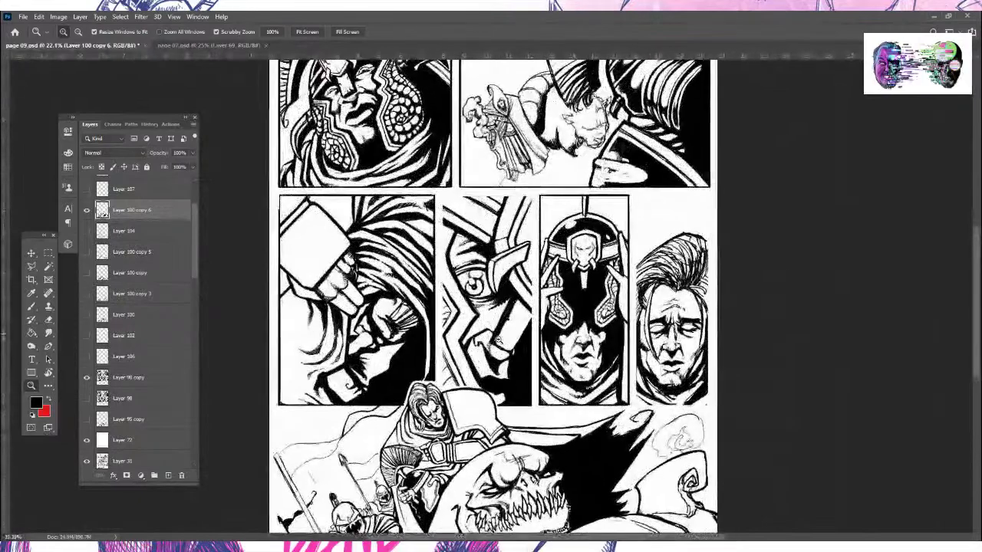
click(201, 45)
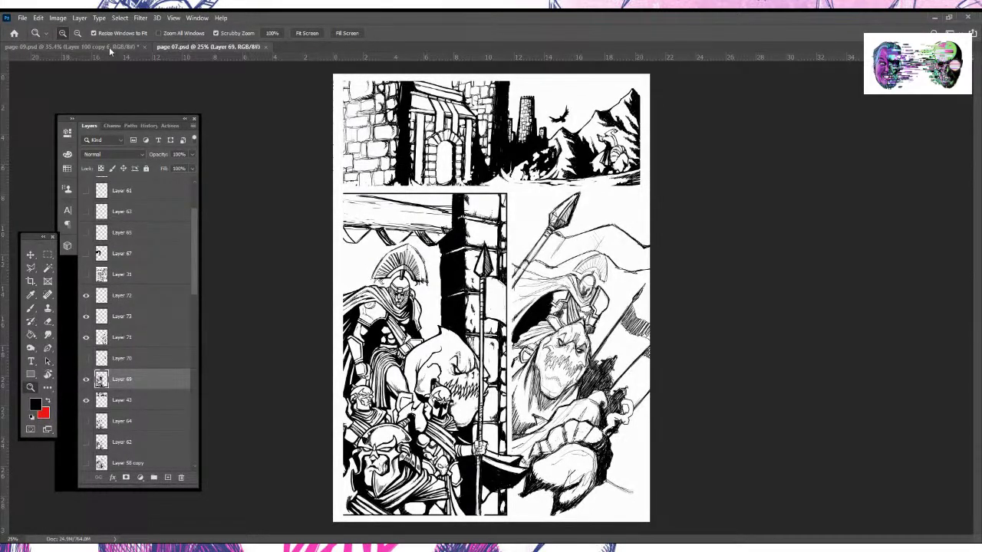
click(109, 47)
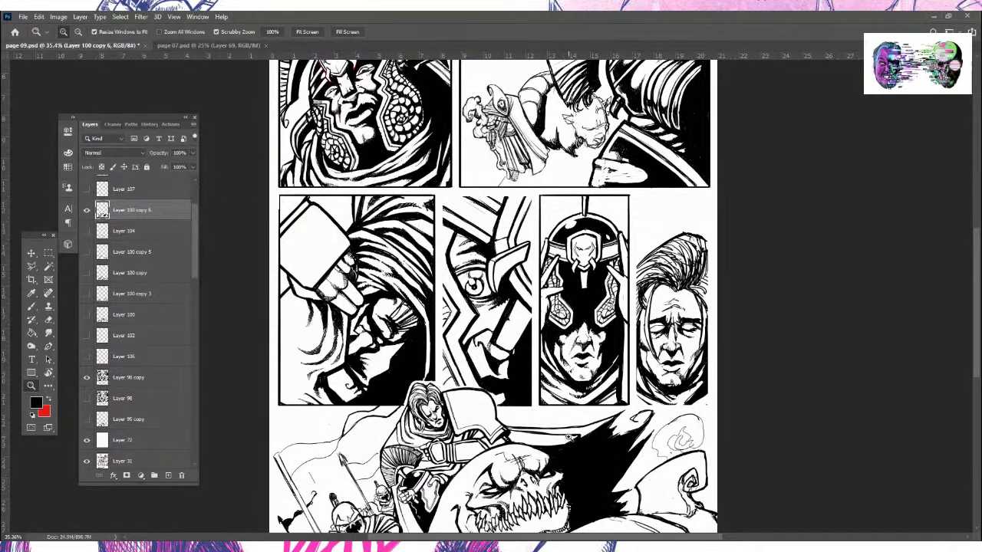
Erase and re-ink the edge between the rider's flowing cape and the black mass behind the creature's head
click(48, 319)
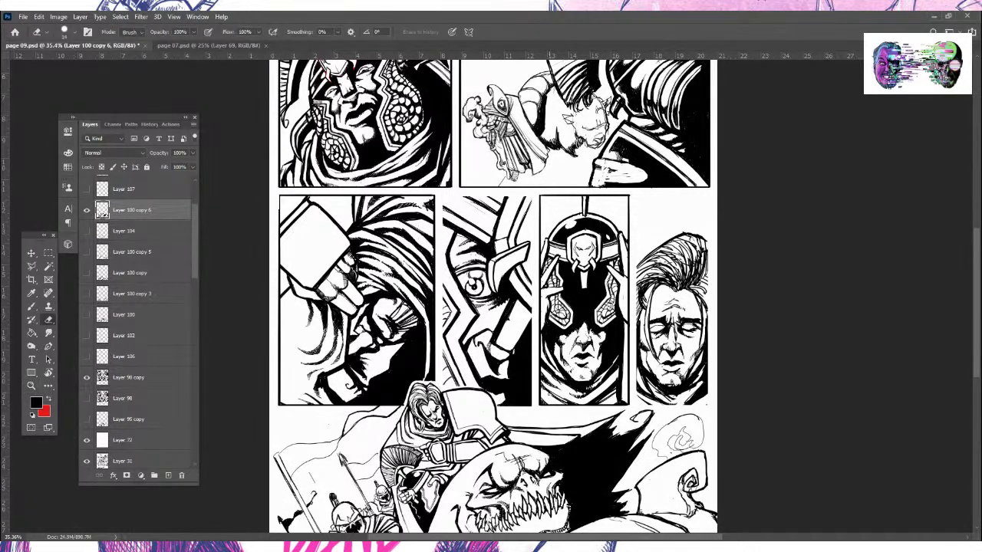
mouse_move(572, 436)
mouse_down()
mouse_move(603, 431)
mouse_move(570, 439)
mouse_move(583, 439)
mouse_up()
click(32, 307)
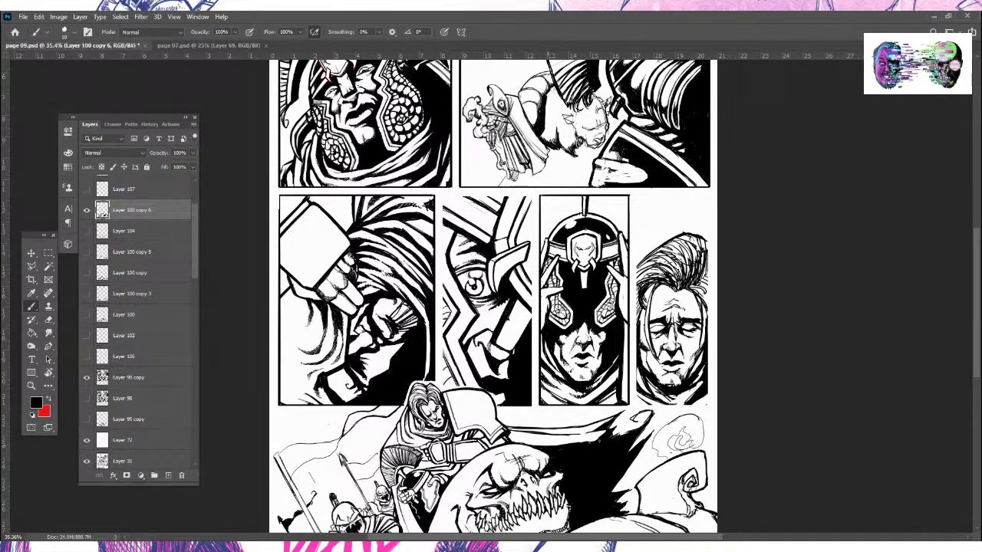
drag(574, 443, 596, 440)
Erase the solid black area beneath the creature's jaw in the bottom panel and touch up the ink along its chin
scroll(493, 296, down, 5)
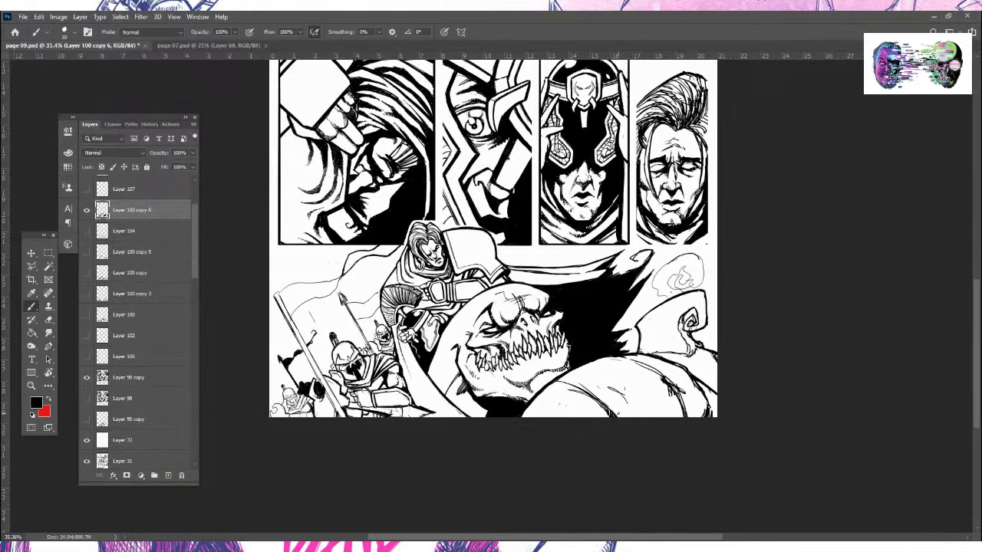
key(e)
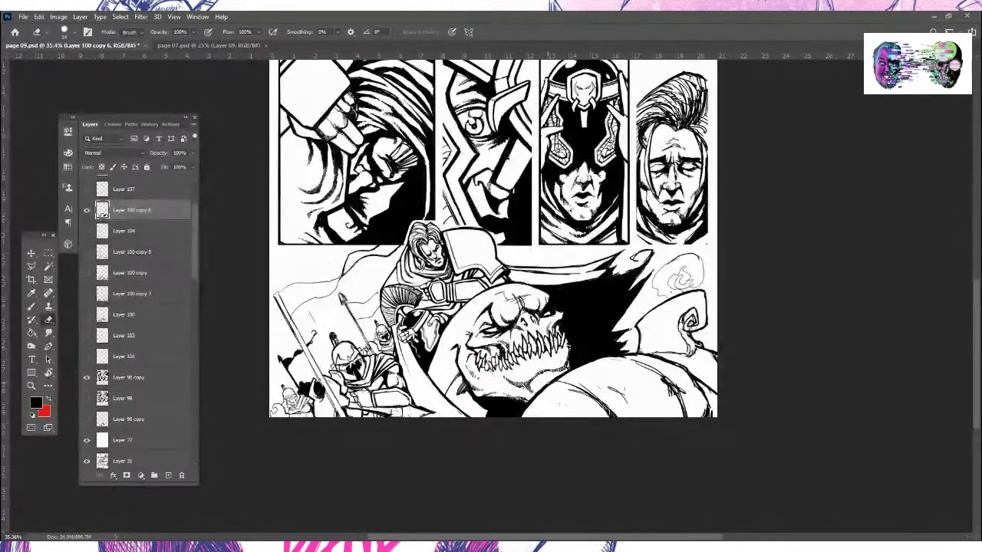
mouse_move(491, 403)
mouse_down()
mouse_move(529, 407)
mouse_move(498, 412)
mouse_up()
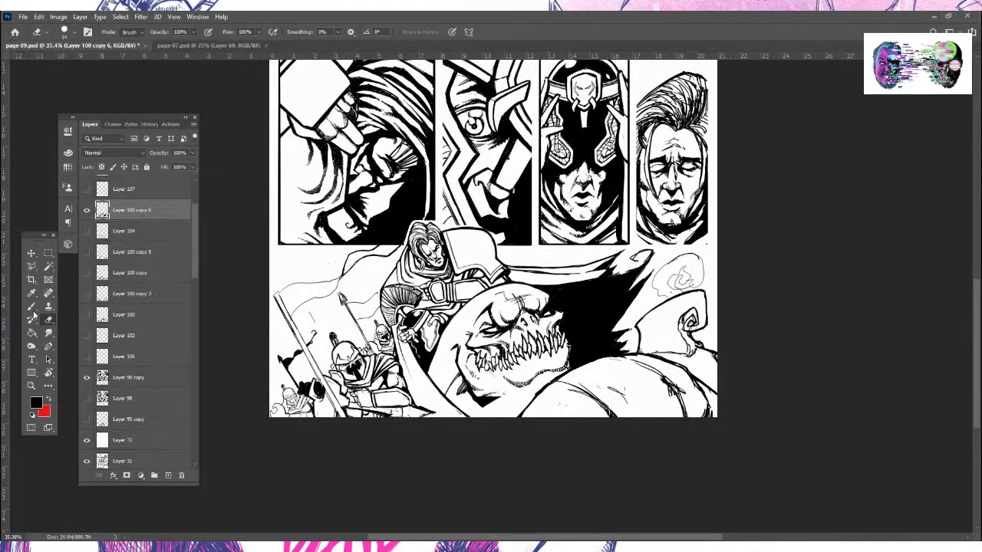
key(b)
mouse_move(550, 376)
mouse_down()
mouse_move(471, 416)
mouse_move(561, 376)
mouse_up()
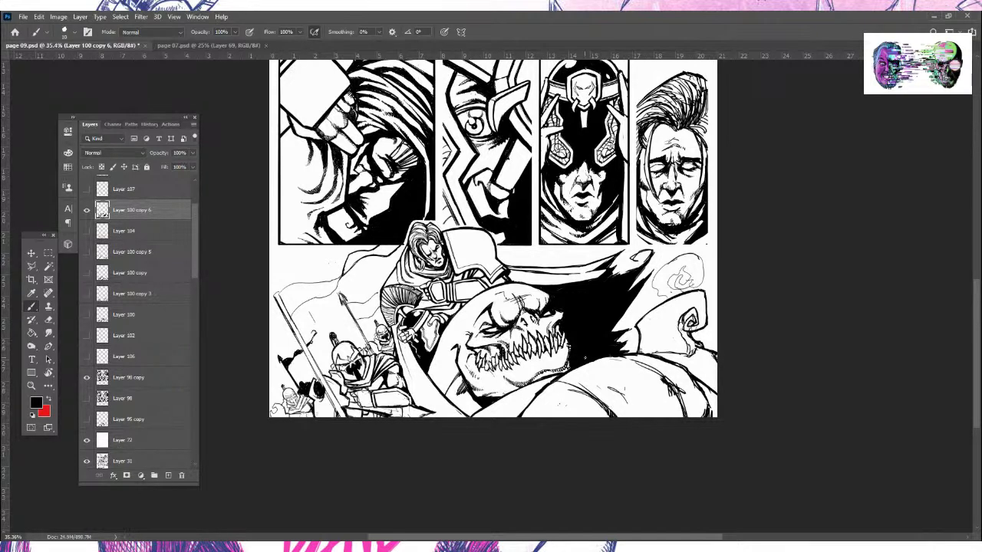
Erase stray marks on the large rounded foreground form and redraw the contour running beneath the creature's jaw
key(e)
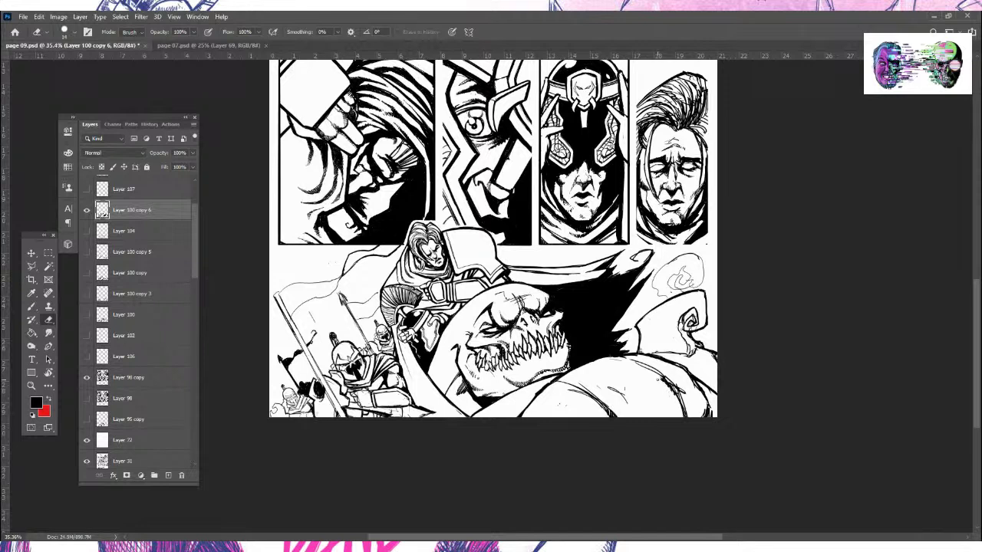
drag(681, 390, 677, 383)
drag(542, 378, 528, 384)
key(b)
mouse_move(546, 379)
mouse_down()
mouse_move(499, 398)
mouse_move(522, 387)
mouse_up()
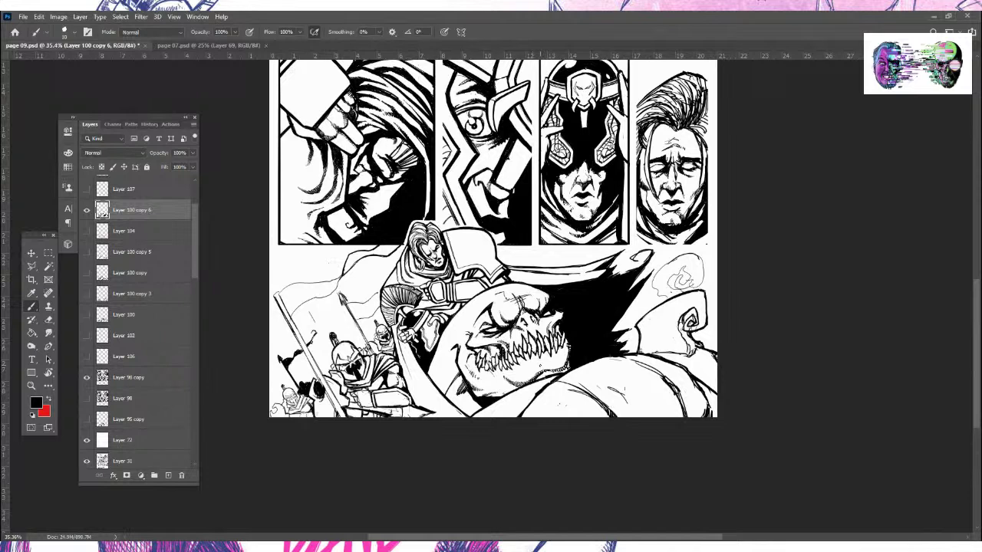
drag(482, 408, 468, 417)
Ink shadow strokes into the rounded form's folds, concentrating on the bottom panel's lower right corner
mouse_move(666, 378)
mouse_down()
mouse_move(692, 419)
mouse_move(704, 419)
mouse_move(701, 405)
mouse_up()
drag(699, 391, 706, 408)
mouse_move(706, 399)
mouse_down()
mouse_move(716, 419)
mouse_move(712, 402)
mouse_up()
drag(709, 396, 717, 405)
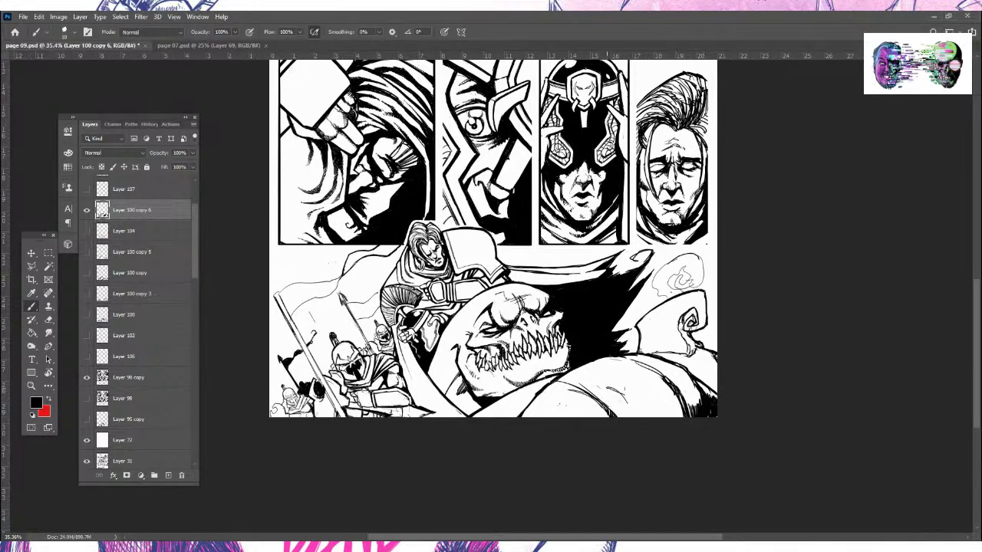
drag(606, 387, 631, 419)
click(660, 396)
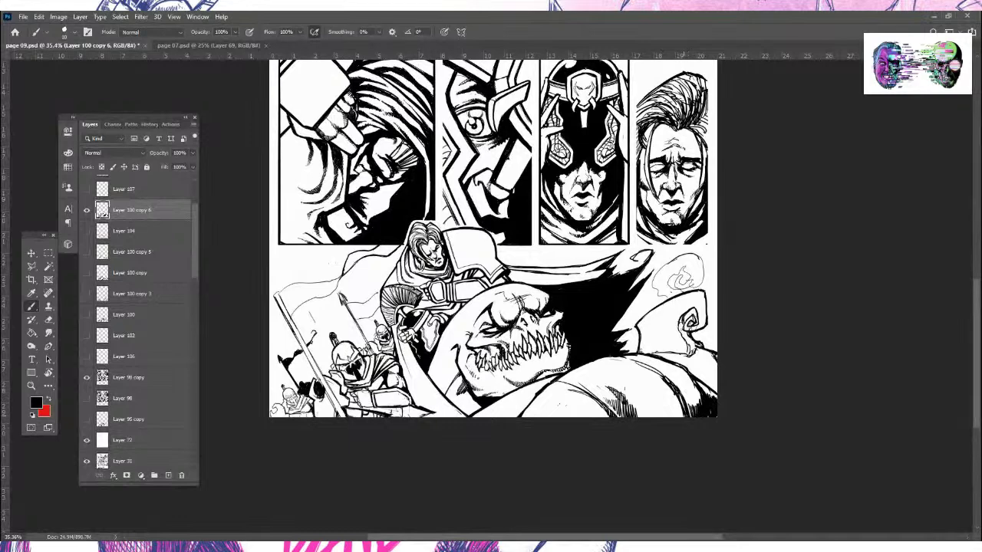
Hatch dark shading into the central folds of the rounded foreground form down to the page's bottom edge
drag(525, 397, 534, 408)
mouse_move(640, 381)
mouse_down()
mouse_move(649, 400)
mouse_move(636, 387)
mouse_move(638, 395)
mouse_move(660, 419)
mouse_move(662, 399)
mouse_move(669, 418)
mouse_up()
drag(679, 405, 674, 419)
mouse_move(680, 408)
mouse_down()
mouse_move(676, 419)
mouse_move(636, 405)
mouse_move(649, 419)
mouse_move(638, 417)
mouse_up()
mouse_move(644, 411)
mouse_down()
mouse_move(639, 419)
mouse_move(630, 408)
mouse_up()
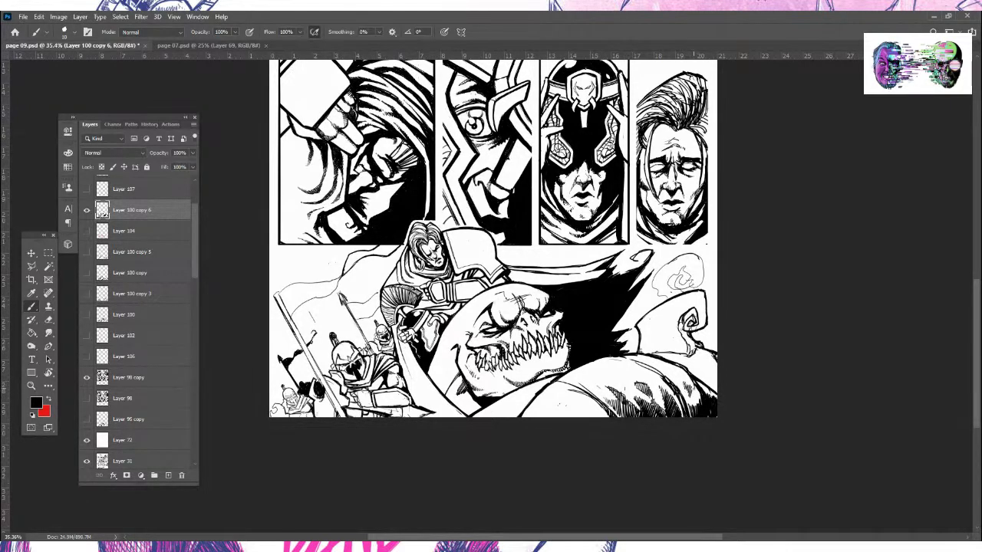
Add hatching to the outer folds of the rounded foreground form and erase the excess near the creature's jaw
drag(701, 395, 694, 410)
drag(571, 379, 585, 391)
key(e)
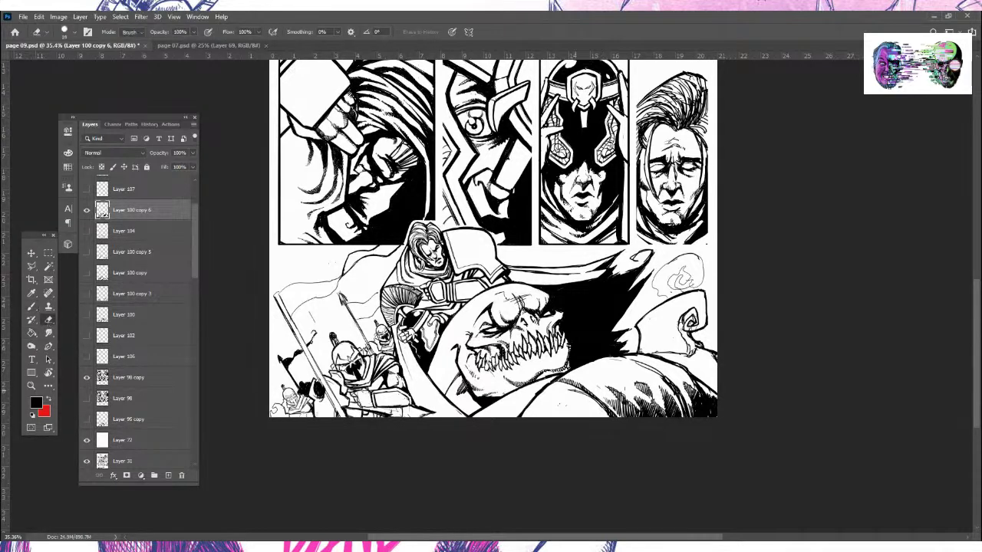
drag(584, 393, 573, 391)
Hatch short upright strokes along the rounded form's lower left edge and reinforce its upper contour with ink
key(b)
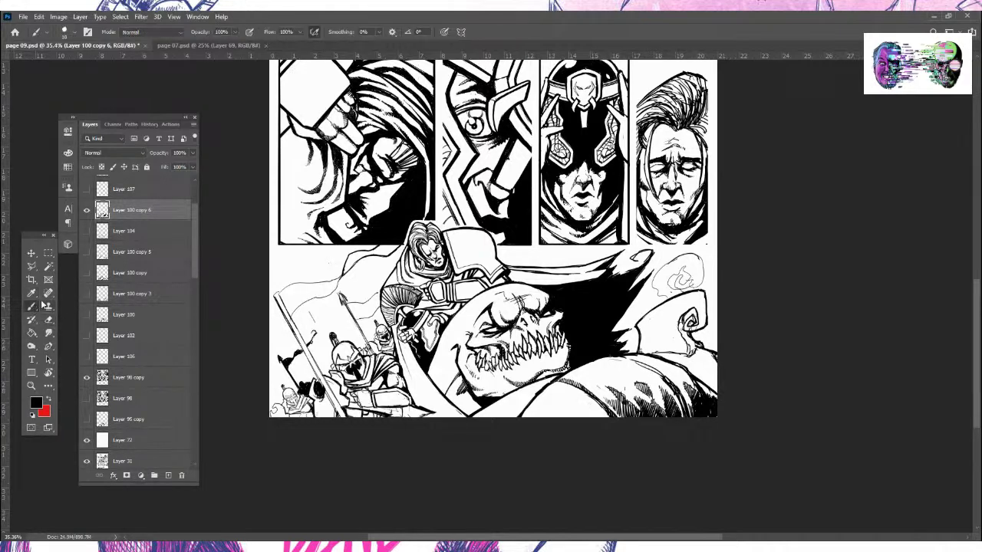
drag(574, 399, 584, 417)
drag(590, 410, 587, 412)
drag(594, 402, 590, 415)
drag(597, 407, 593, 418)
mouse_move(603, 409)
mouse_down()
mouse_move(599, 419)
mouse_move(562, 418)
mouse_up()
drag(572, 409, 568, 419)
drag(575, 408, 570, 419)
drag(583, 406, 580, 419)
drag(589, 408, 583, 419)
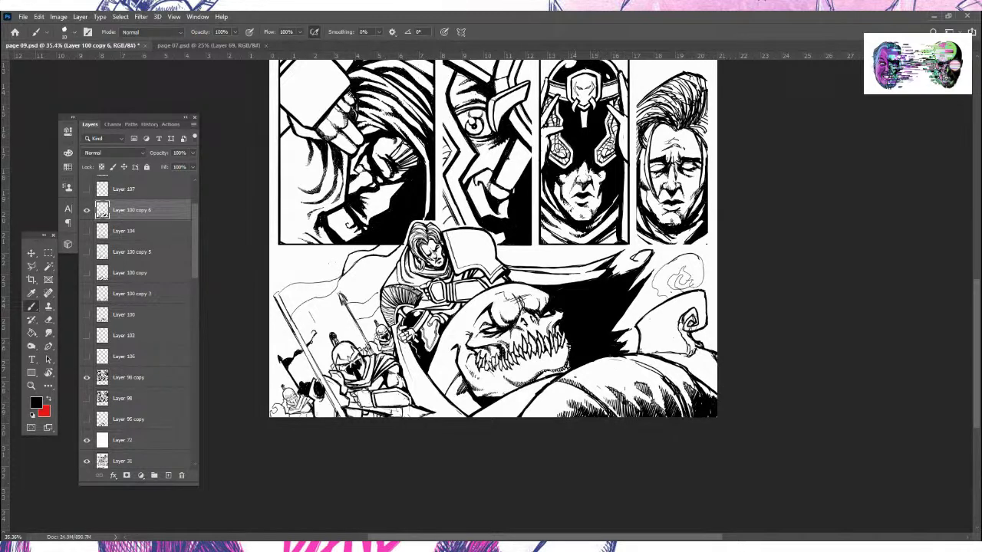
drag(570, 378, 557, 383)
drag(634, 373, 657, 360)
Erase the spiky ink beside the creature's lower jaw and redraw the contour there
click(49, 333)
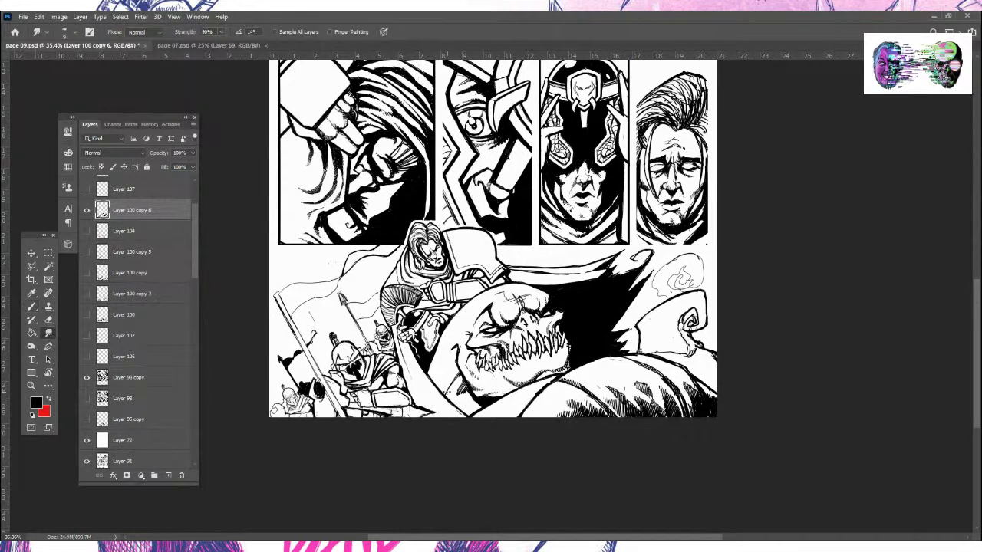
click(48, 319)
drag(459, 393, 465, 376)
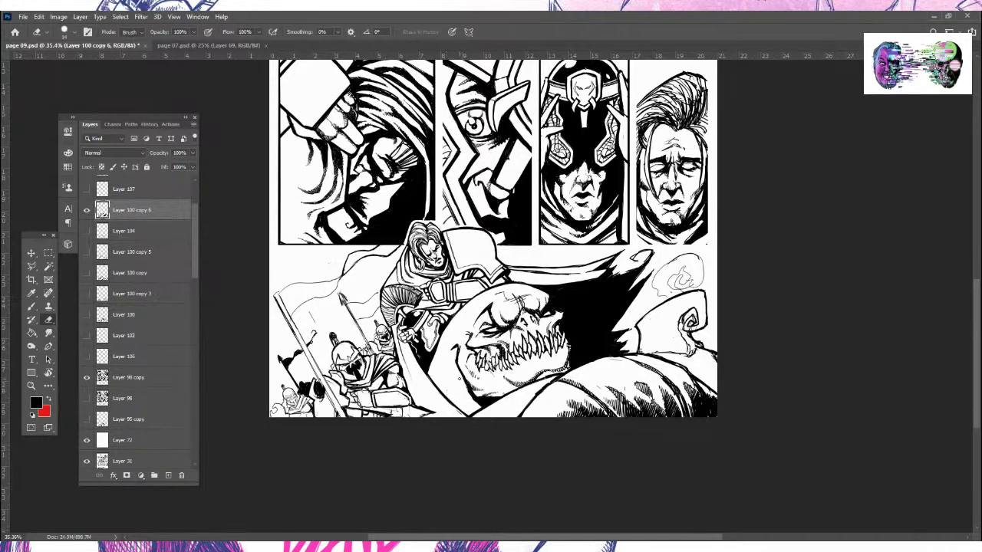
click(32, 306)
drag(457, 384, 457, 360)
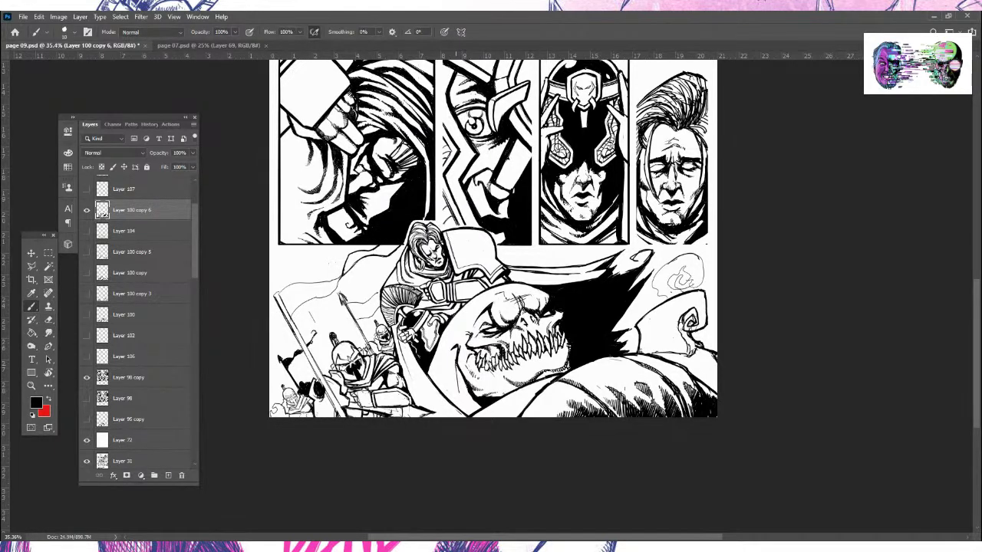
Hatch shadow strokes on the creature's neck beneath the jaw and erase stray ink around the chin
drag(459, 410, 468, 387)
drag(470, 412, 474, 394)
drag(475, 411, 462, 374)
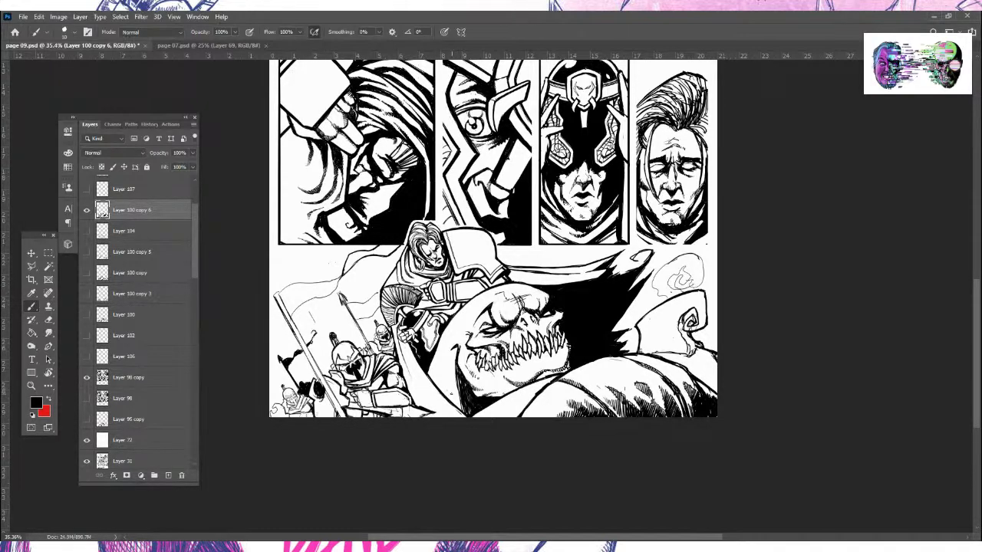
drag(452, 399, 458, 374)
click(49, 321)
drag(535, 374, 545, 373)
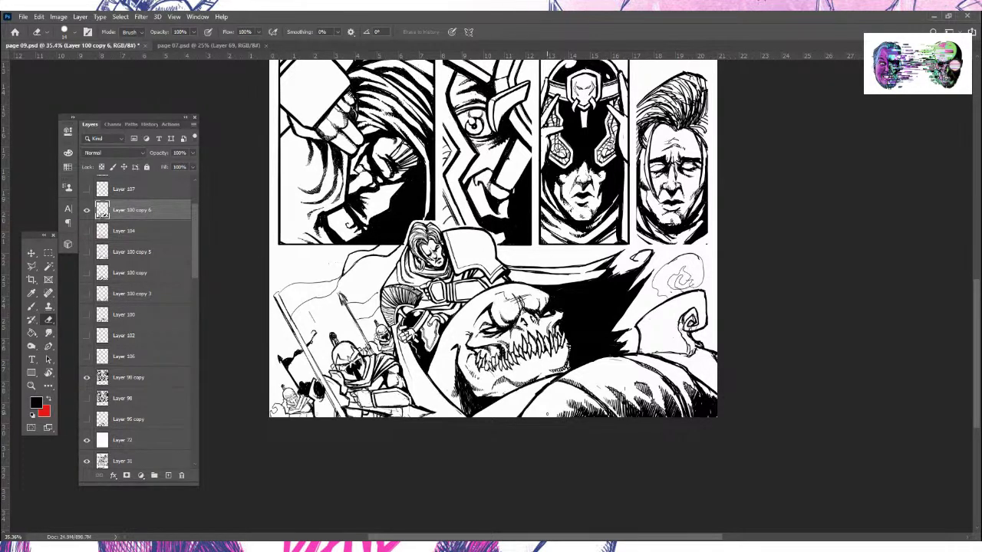
Ink the small banner and spear details behind the crested soldier in the large bottom panel
key(b)
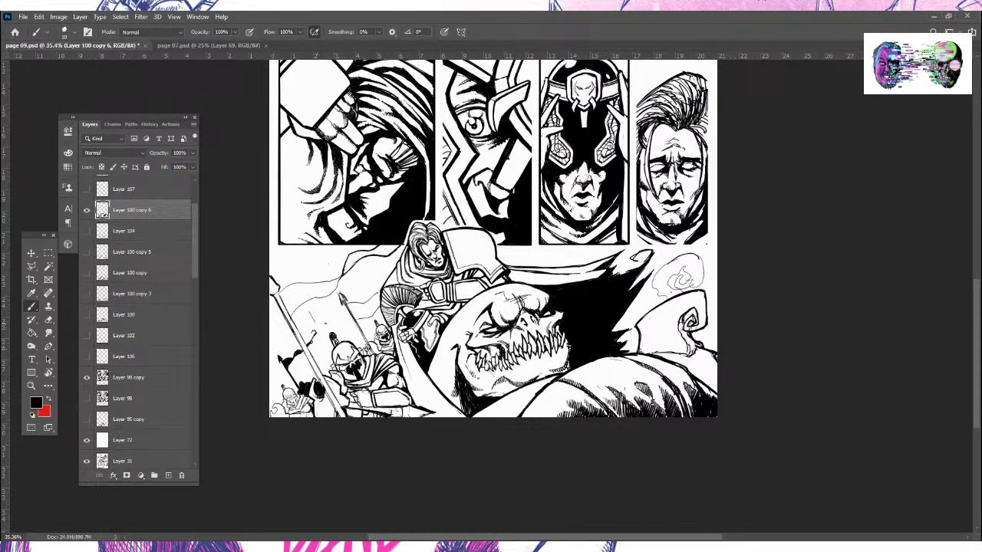
drag(338, 323, 352, 342)
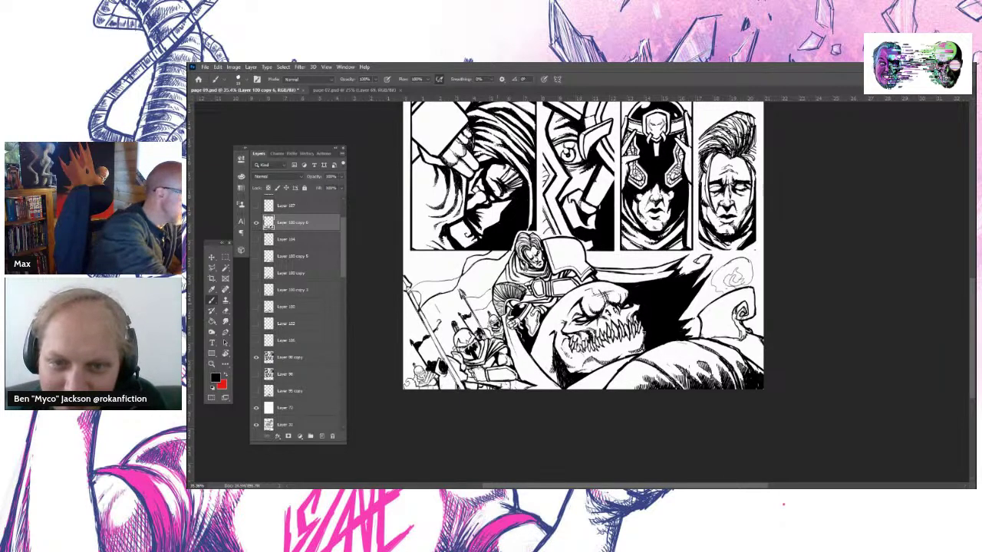
Compare the inks on page 09 with the page 07 document and return to page 09
key(z)
mouse_move(583, 306)
mouse_down()
mouse_move(491, 307)
mouse_move(591, 307)
mouse_up()
mouse_move(675, 332)
mouse_down()
mouse_move(687, 333)
mouse_move(673, 336)
mouse_up()
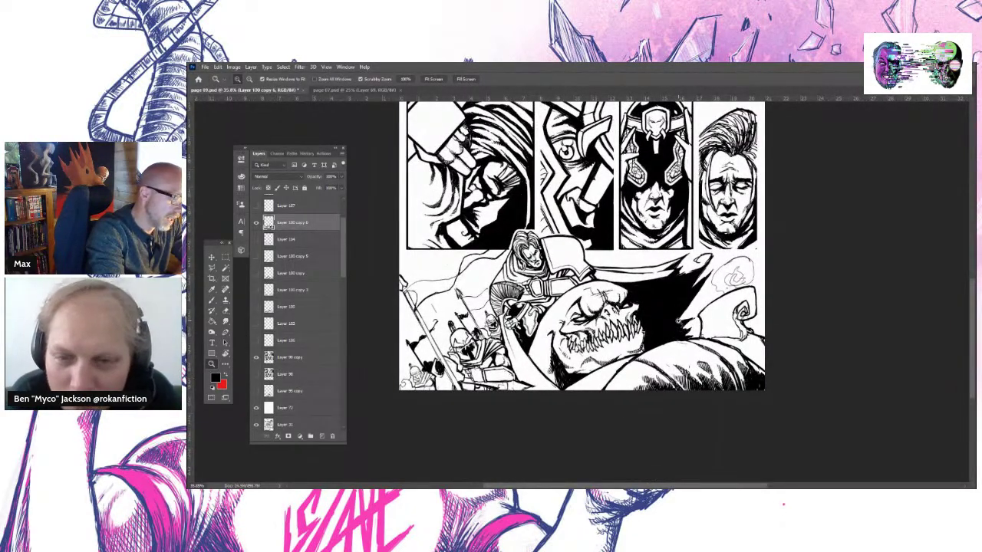
click(337, 90)
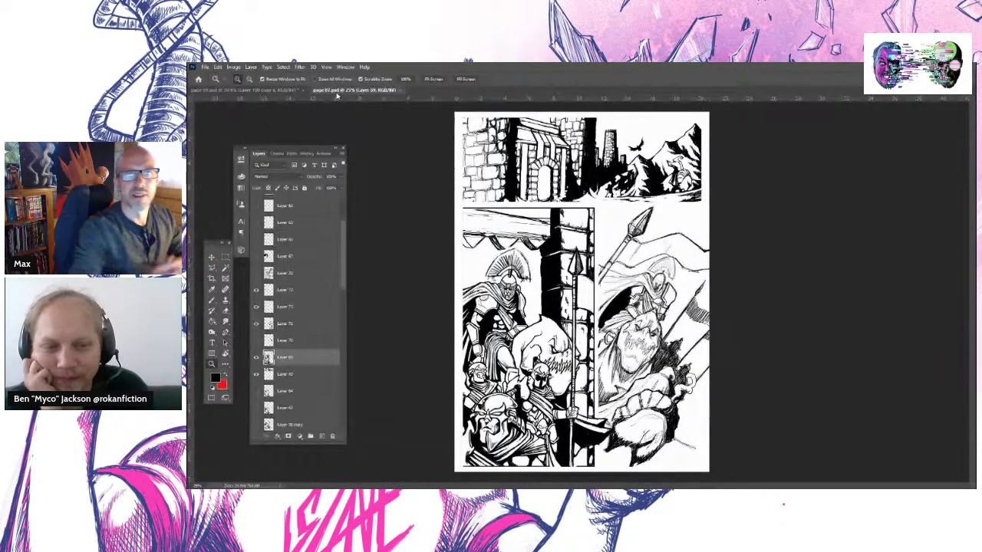
click(284, 91)
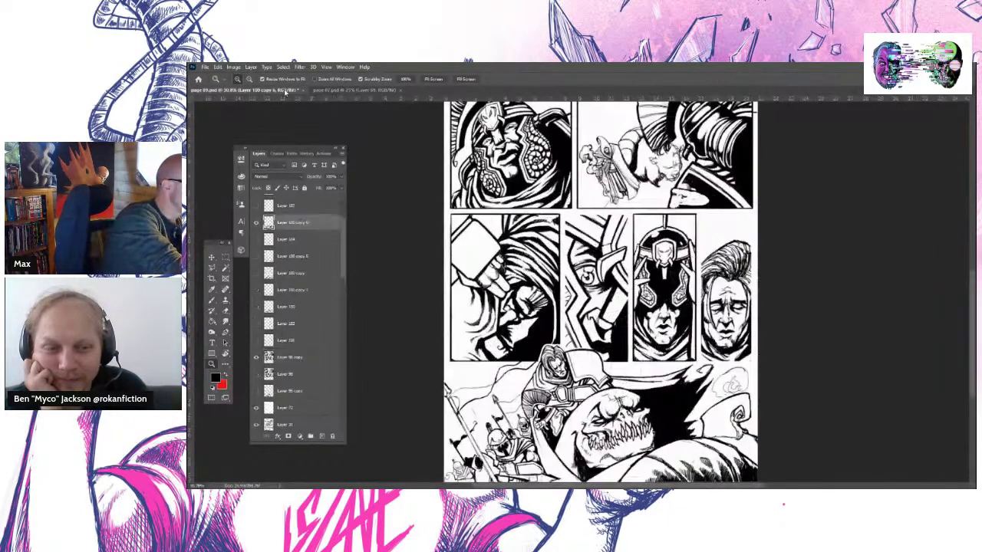
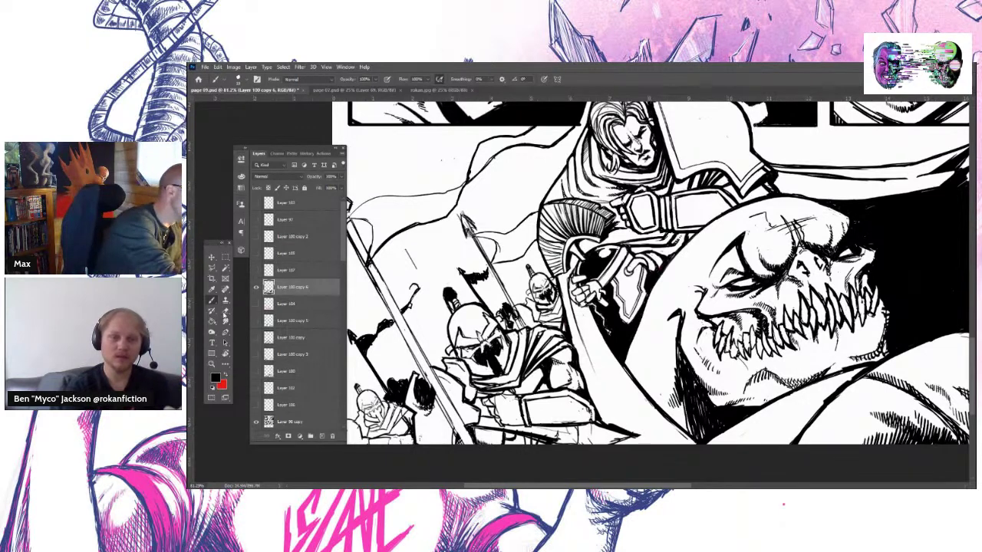
Check Layer 100 copy 6 by hiding and reshowing it, and erase the stray hatching beside the soldier's forearm with a larger eraser
key(e)
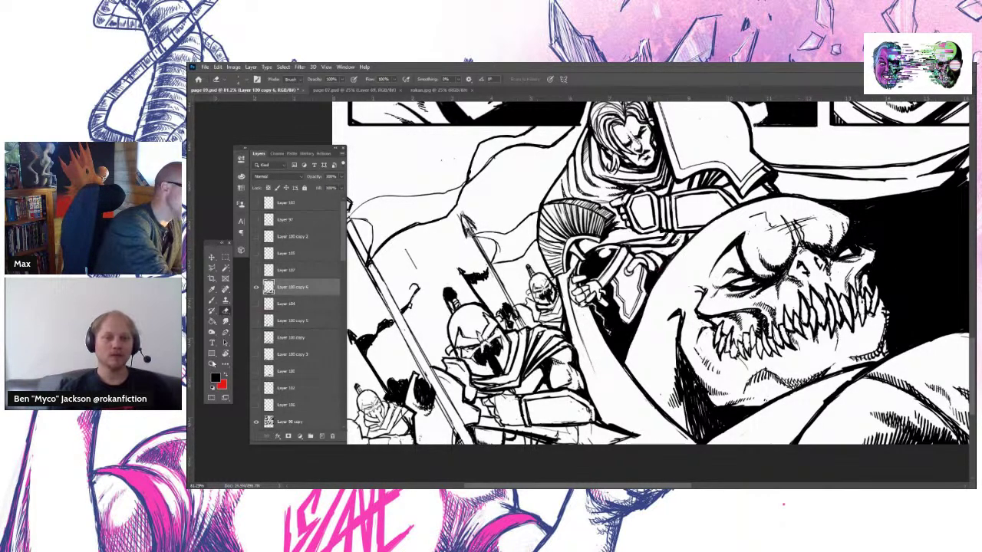
key(z)
mouse_move(710, 358)
mouse_down()
mouse_move(790, 359)
mouse_move(691, 358)
mouse_move(707, 361)
mouse_up()
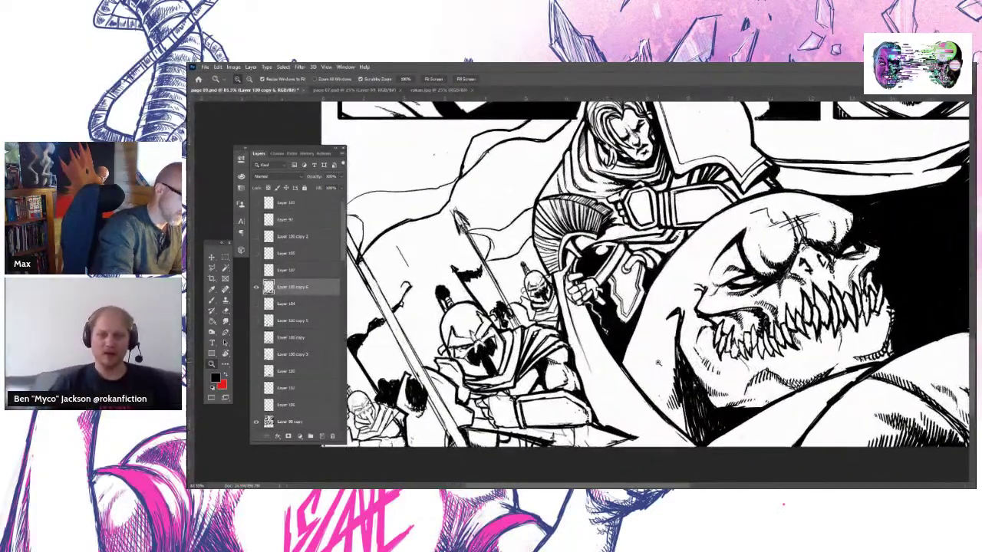
alt+click(257, 288)
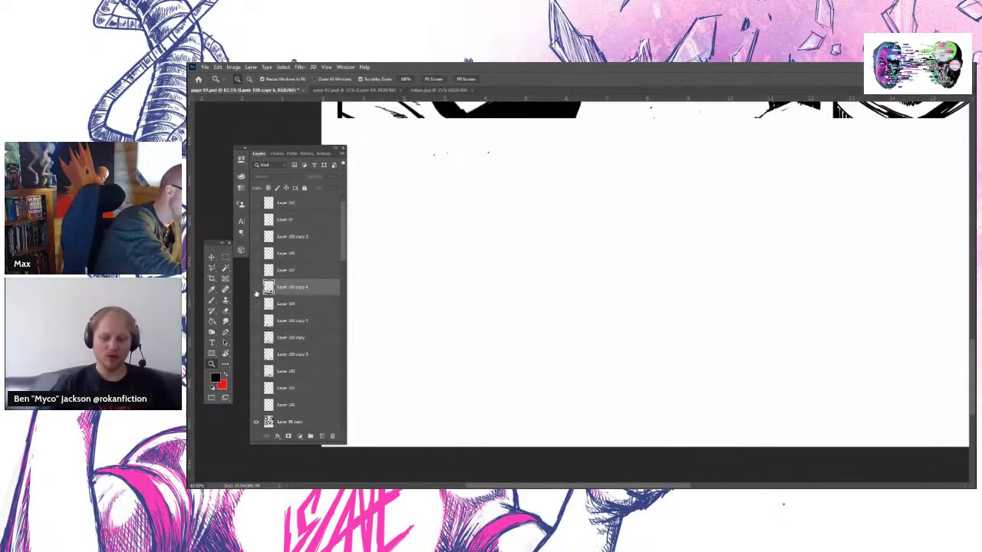
alt+click(258, 288)
key(b)
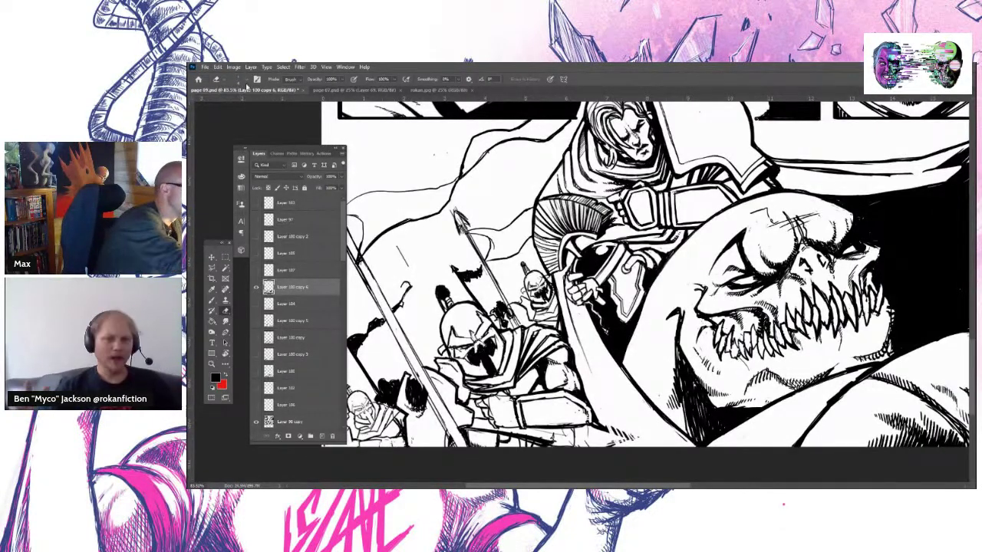
click(237, 79)
key(Return)
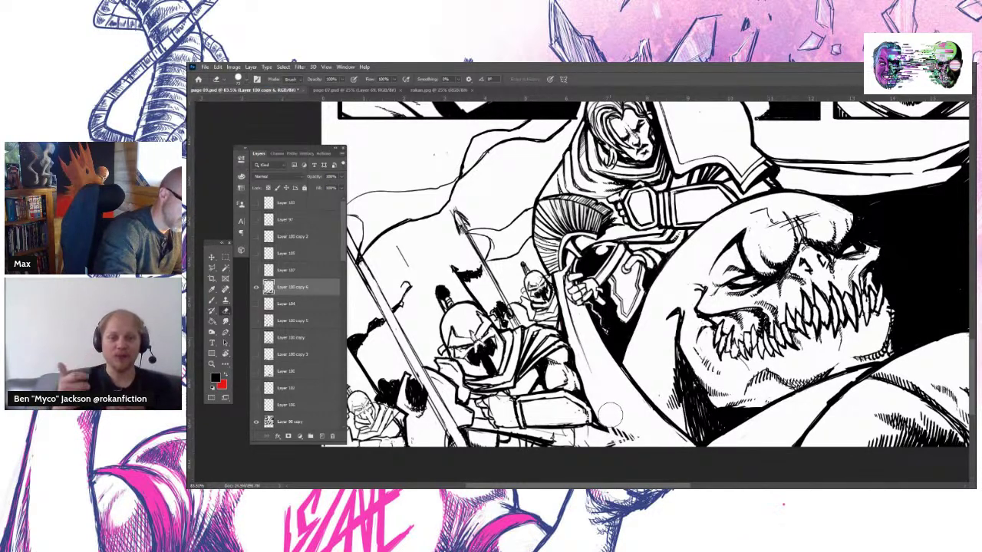
Ink dense shadow strokes beneath and beside the crested soldier's forearm down to the bottom panel edge
click(212, 299)
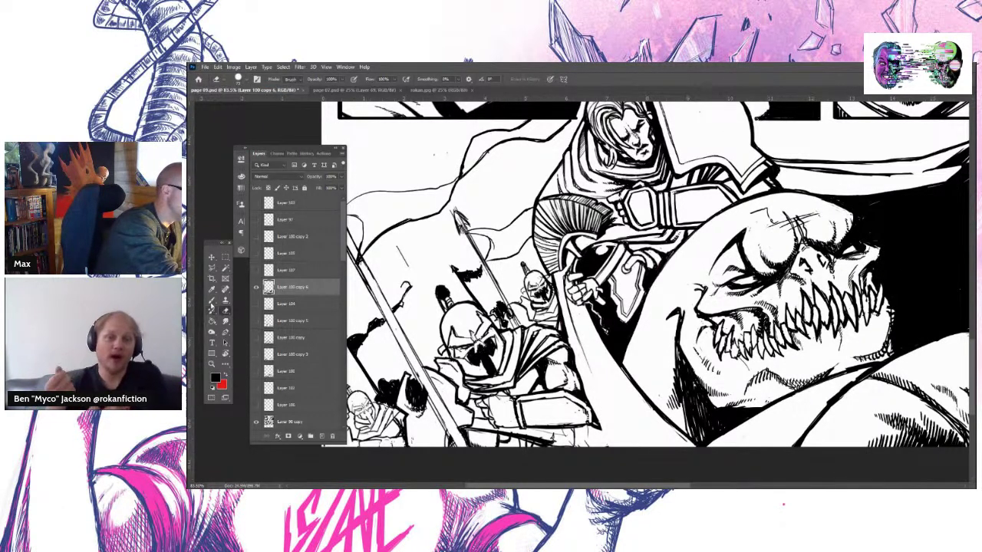
drag(612, 428, 602, 448)
drag(595, 396, 563, 444)
drag(567, 436, 551, 448)
mouse_move(563, 442)
mouse_down()
mouse_move(555, 447)
mouse_move(581, 448)
mouse_up()
drag(589, 424, 585, 446)
drag(593, 425, 589, 448)
drag(598, 427, 594, 448)
drag(606, 430, 600, 449)
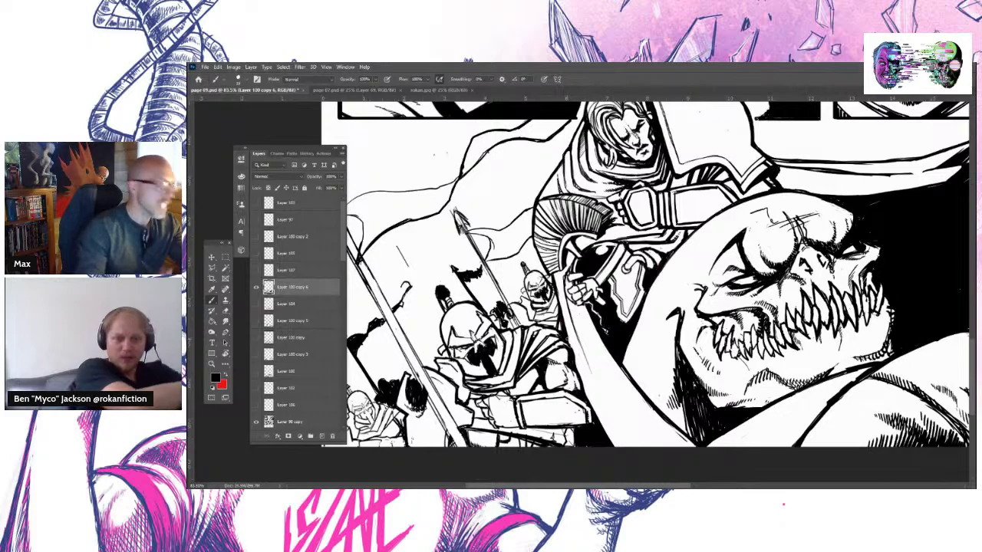
Review the wider bottom panel, look at page 07 for reference, and return to page 09
key(z)
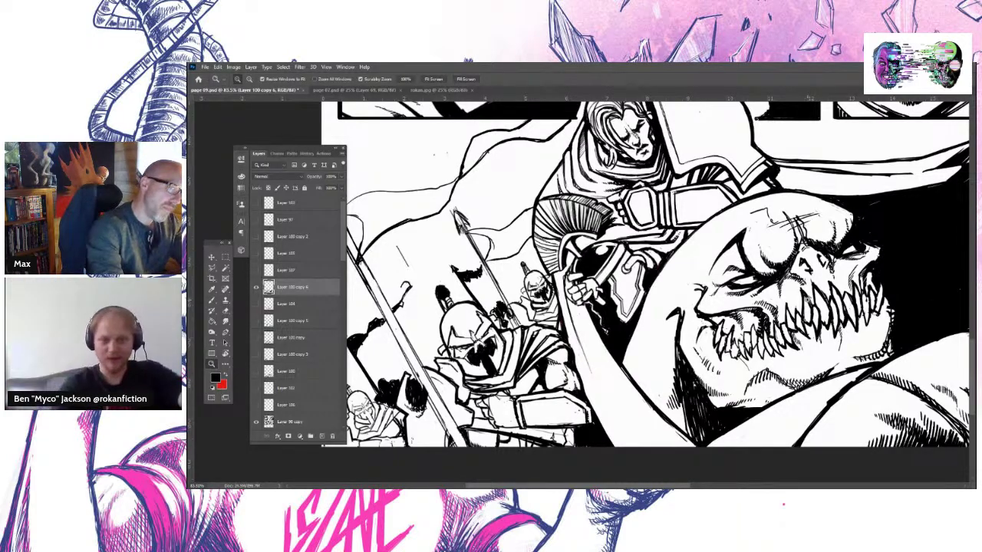
mouse_move(837, 307)
mouse_down()
mouse_move(859, 307)
mouse_move(818, 304)
mouse_move(825, 292)
mouse_up()
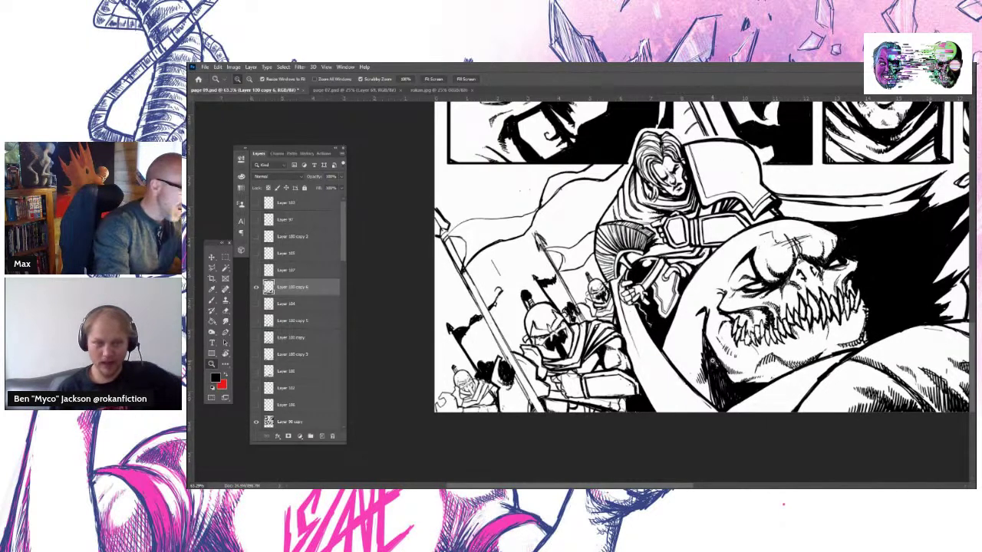
click(213, 300)
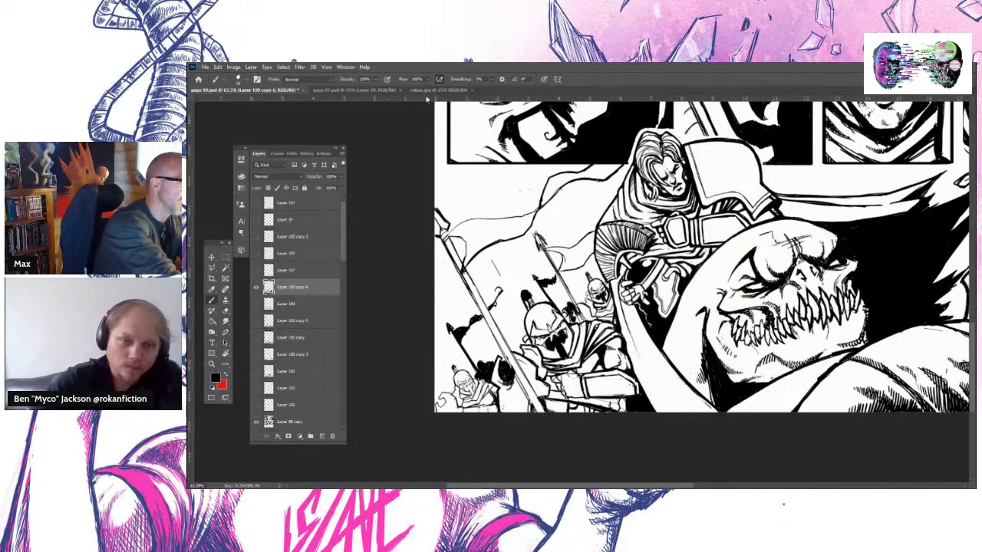
click(369, 90)
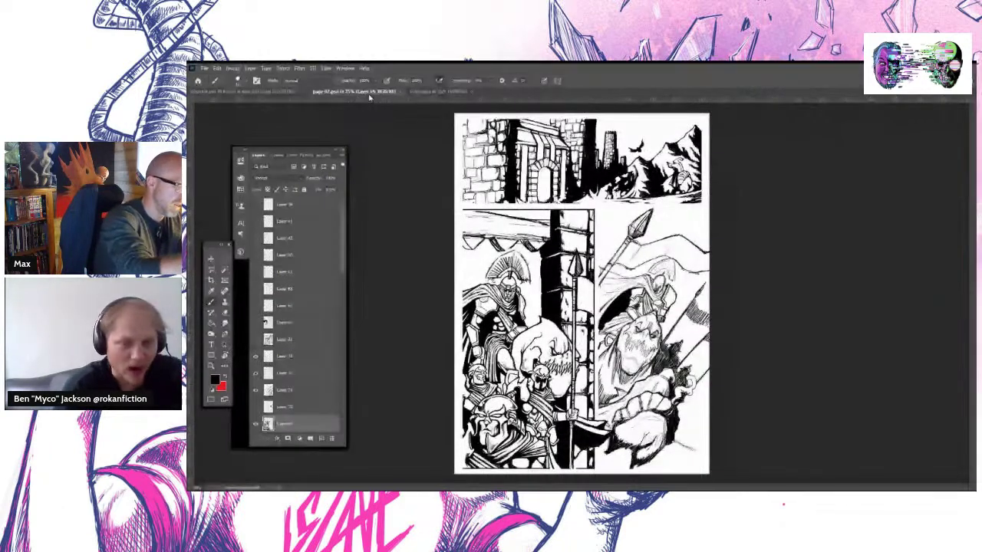
click(290, 91)
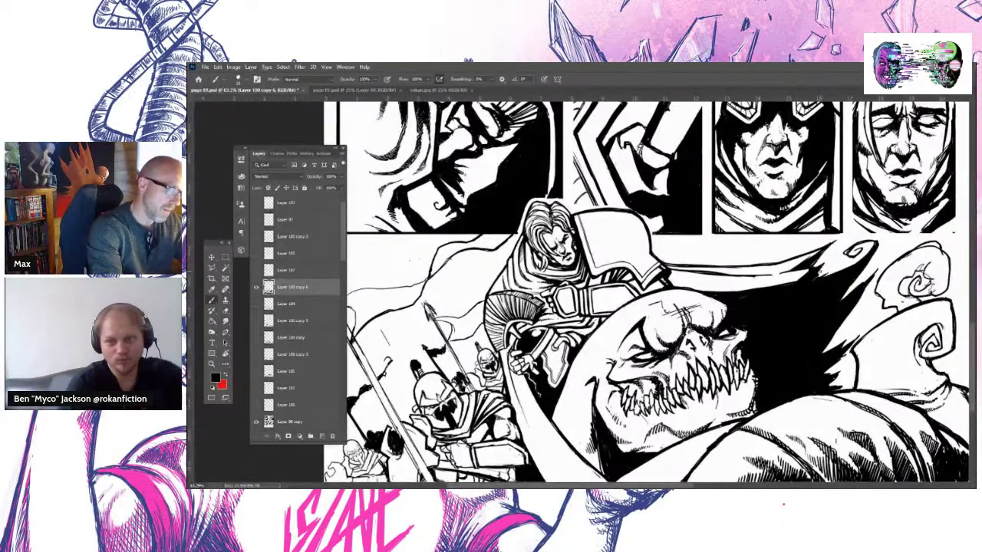
Choose the Hard Round eraser tip and start cleaning up the edge beside the creature's neck
right_click(638, 354)
key(Escape)
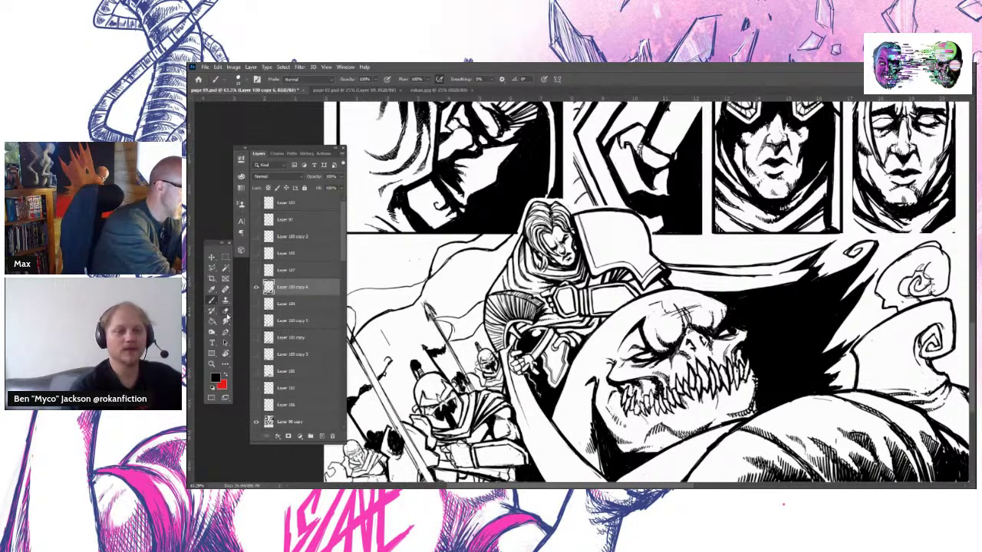
click(225, 311)
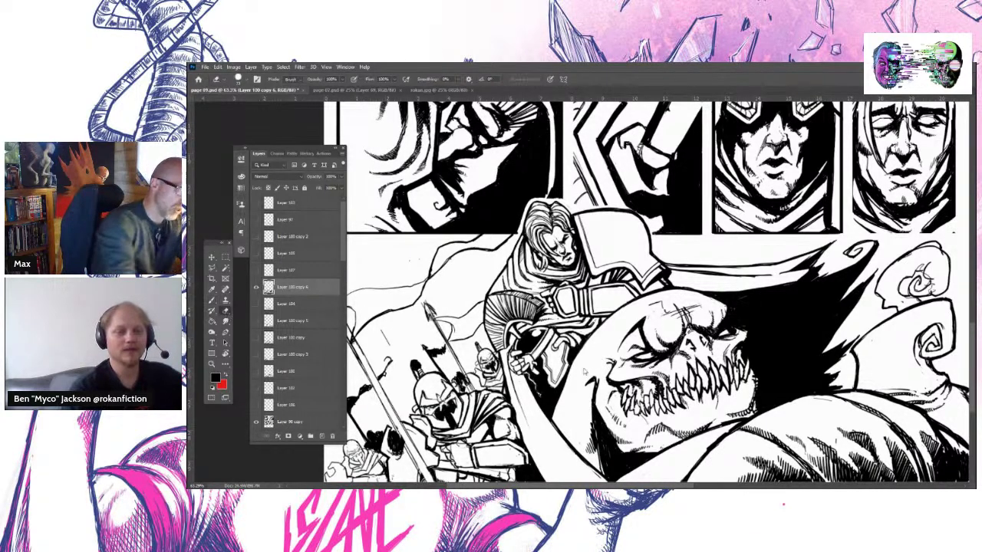
click(243, 80)
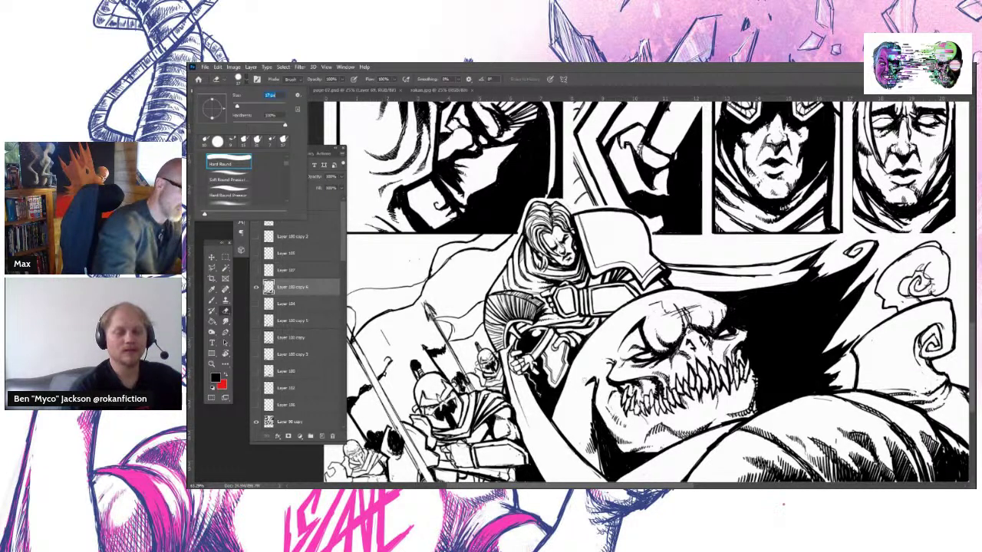
click(585, 389)
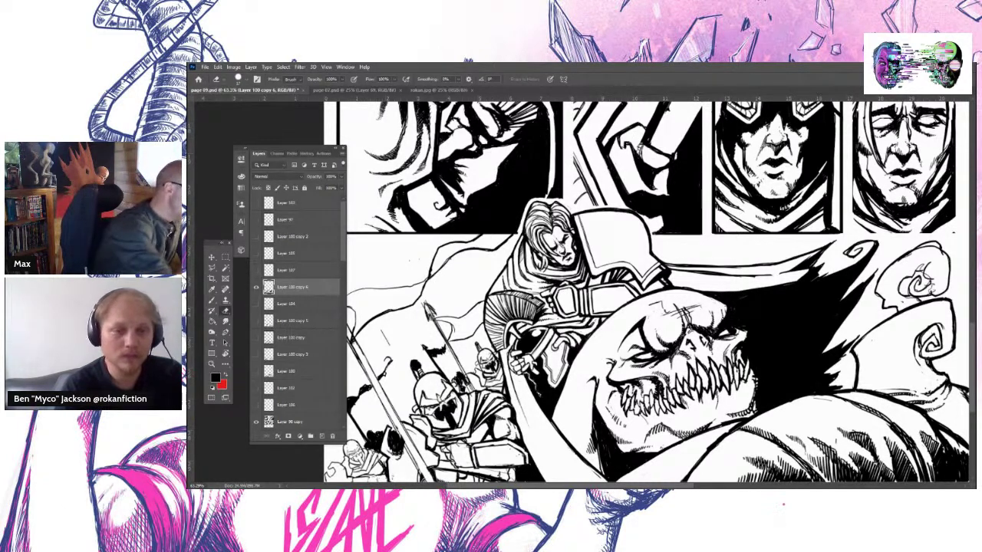
On Layer 98 copy, erase the hand and the black area around it on the shield in the second panel
key(b)
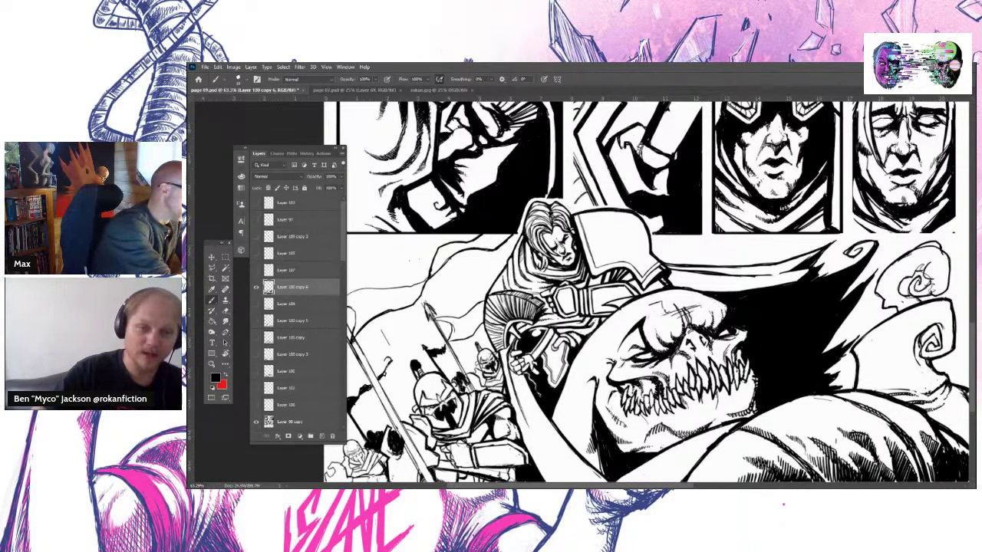
key(z)
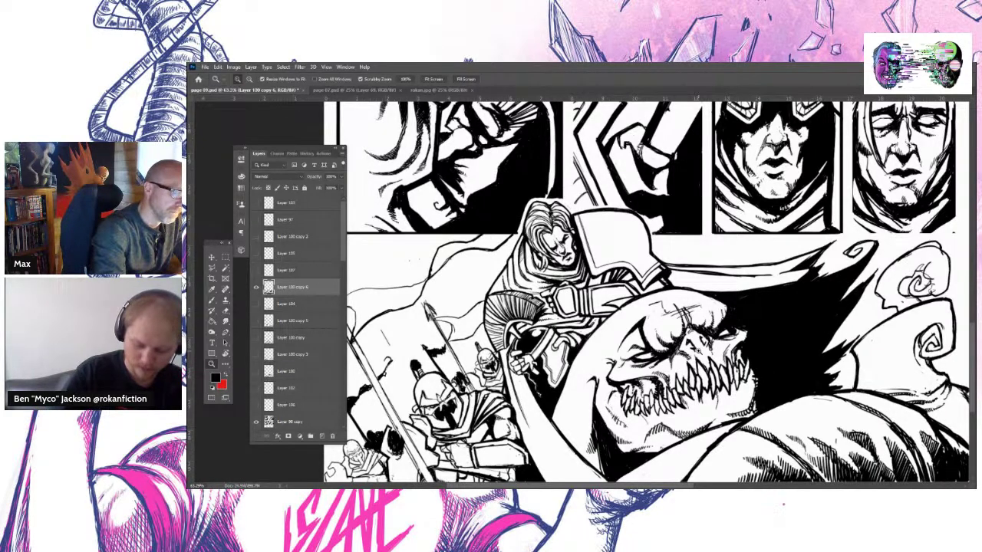
drag(698, 351, 591, 350)
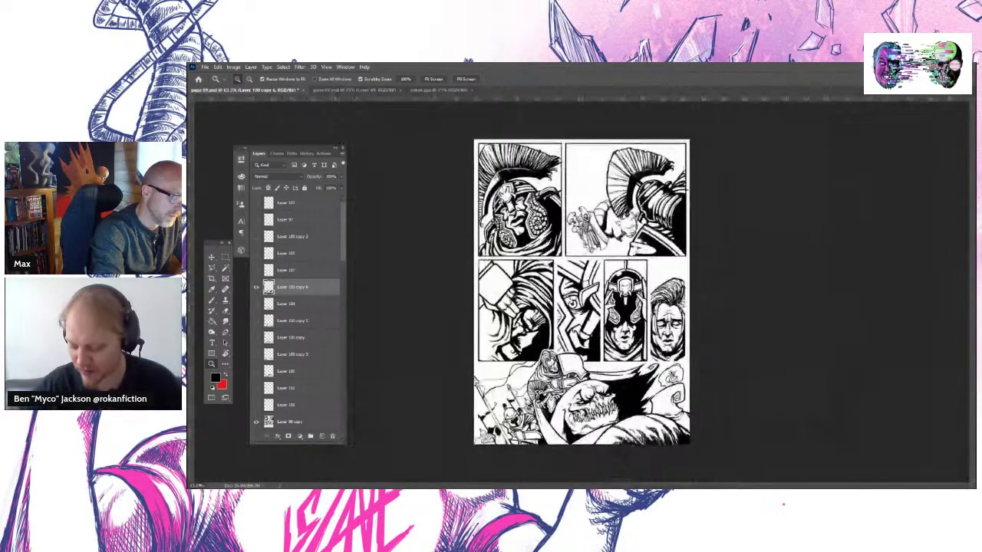
drag(591, 350, 606, 350)
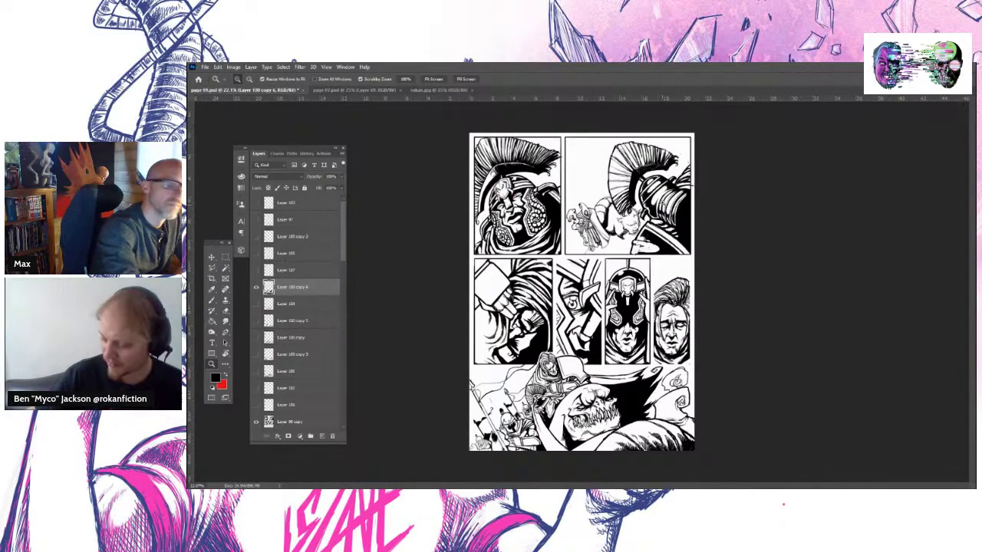
drag(658, 188, 682, 177)
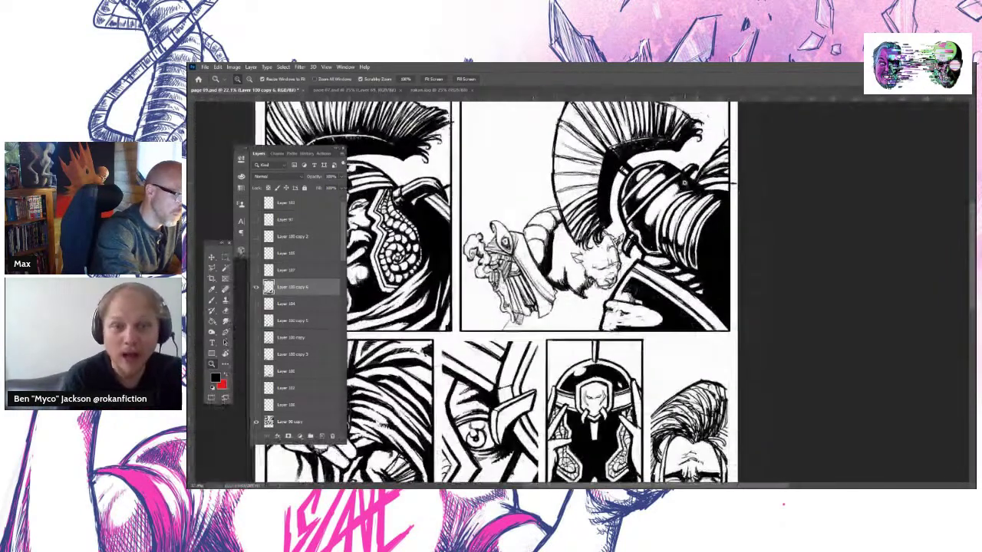
key(e)
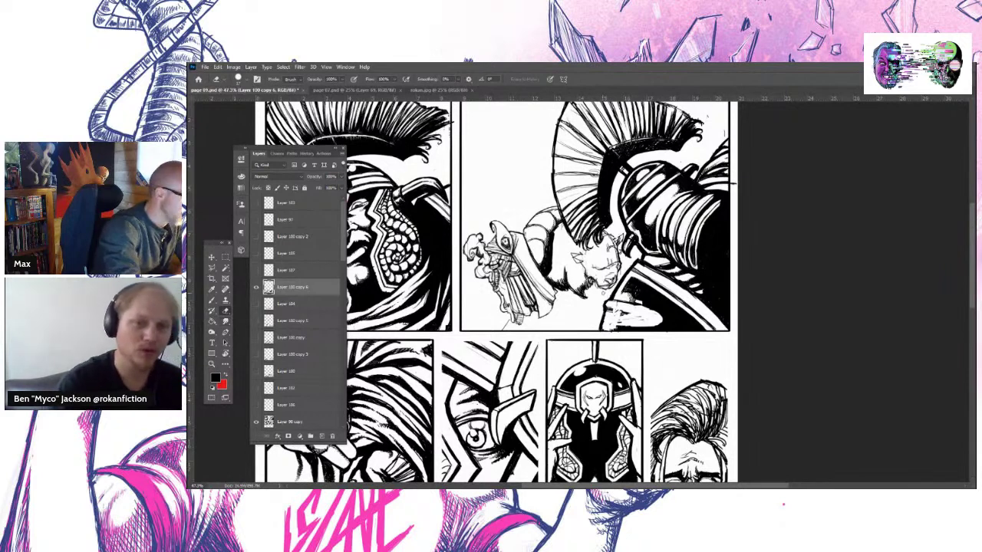
click(292, 422)
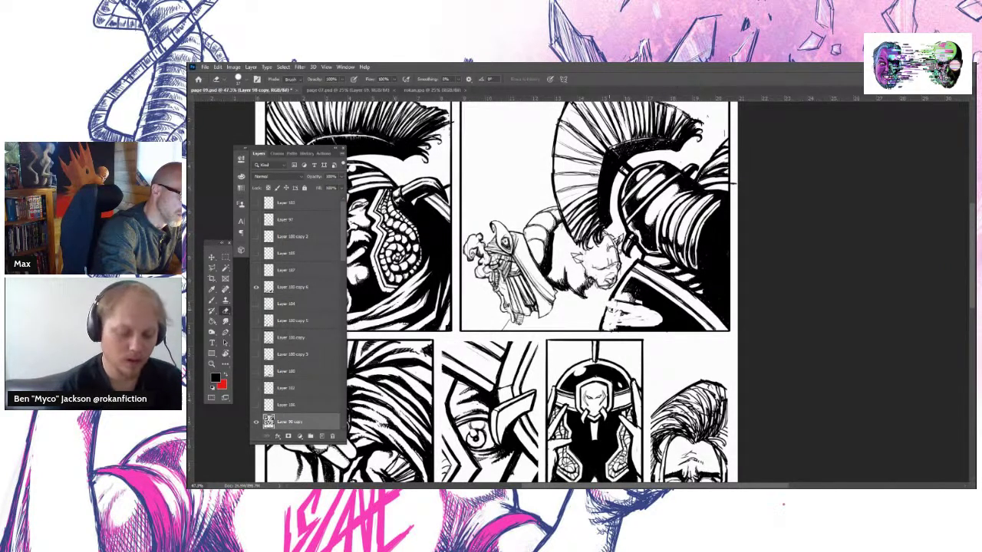
drag(618, 303, 638, 304)
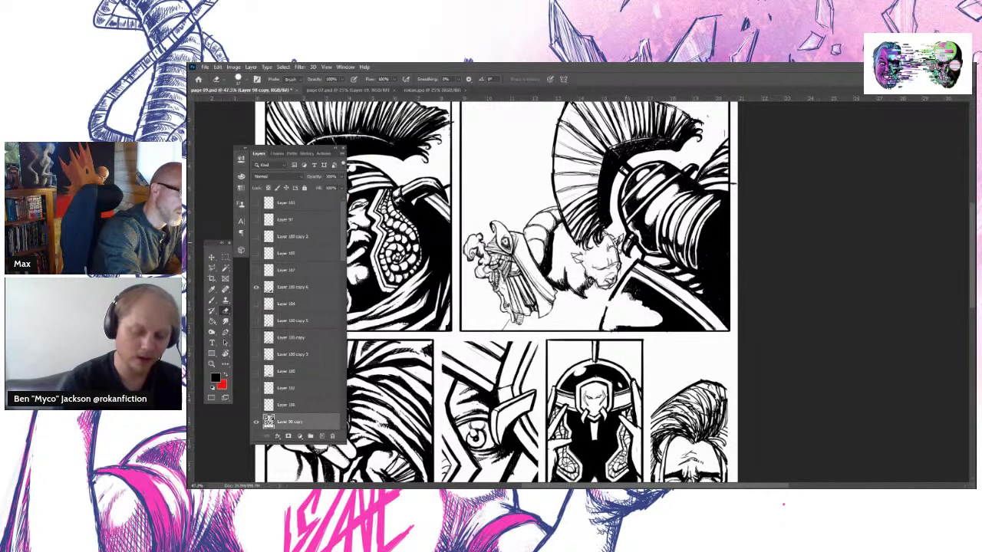
mouse_move(628, 280)
mouse_down()
mouse_move(625, 289)
mouse_move(664, 307)
mouse_move(668, 299)
mouse_up()
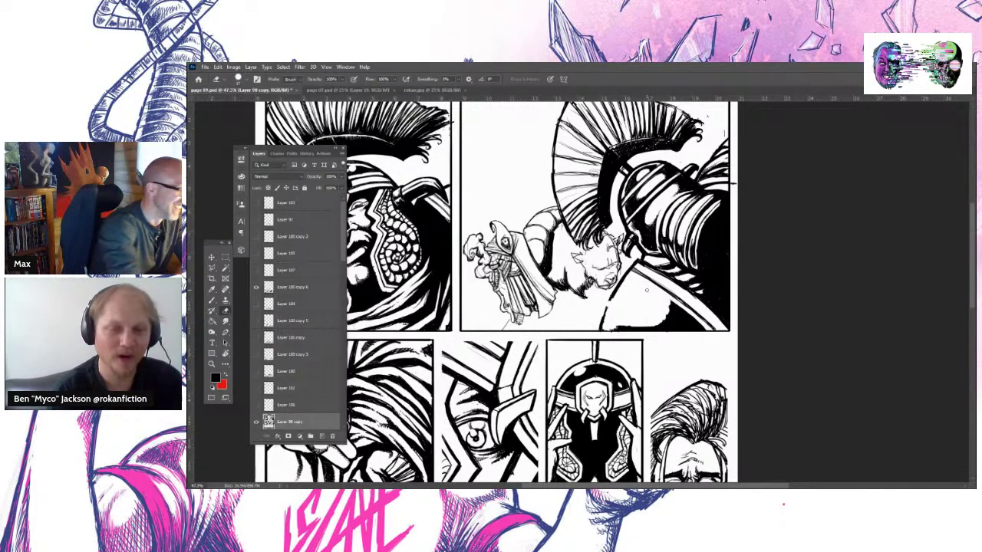
View the page-07 document, return to page-09 and look over its lower and upper panels
click(353, 90)
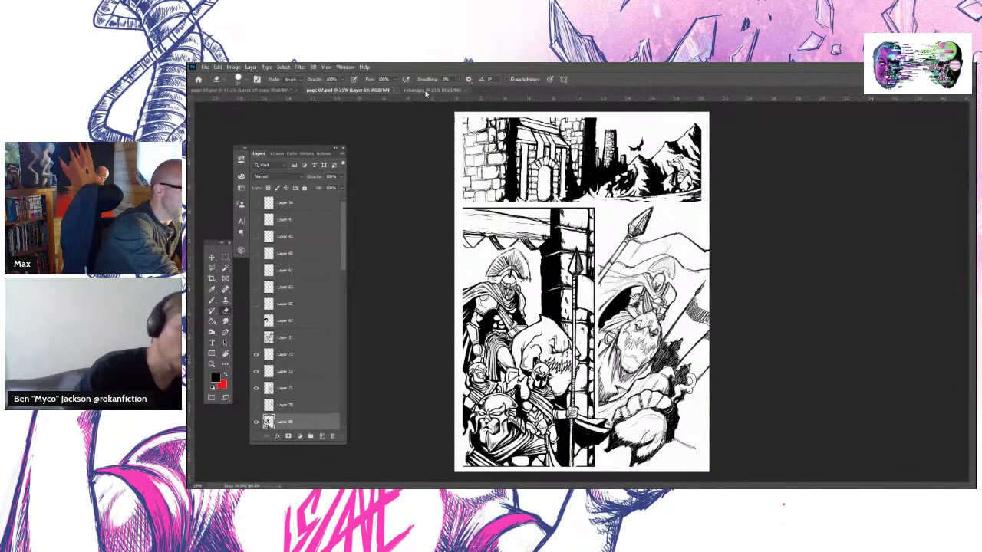
click(292, 91)
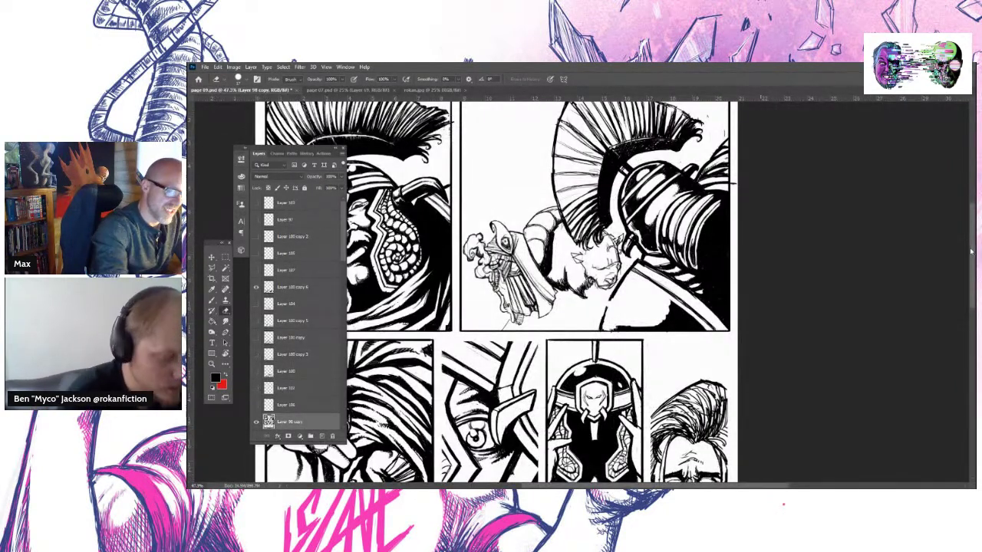
drag(971, 251, 971, 325)
scroll(496, 292, up, 5)
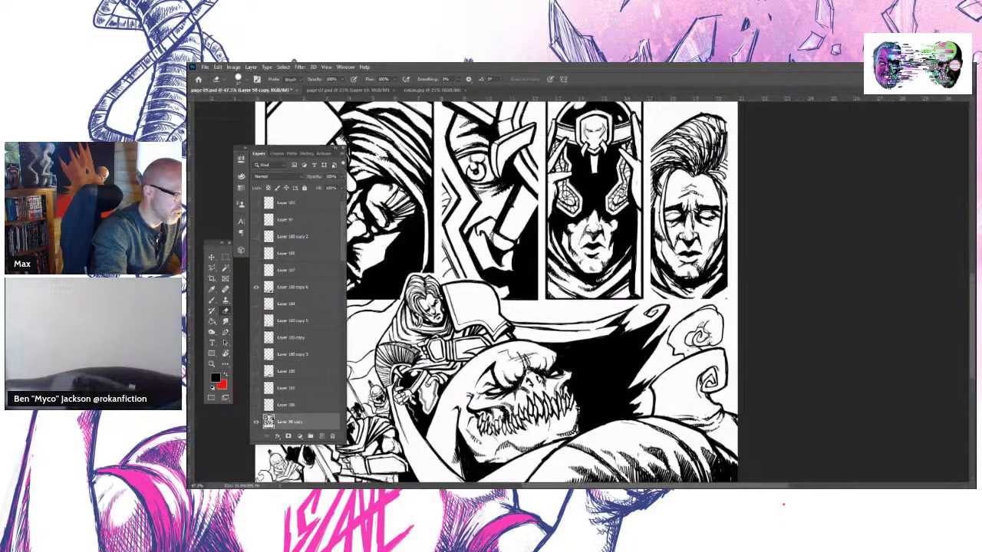
scroll(496, 292, up, 2)
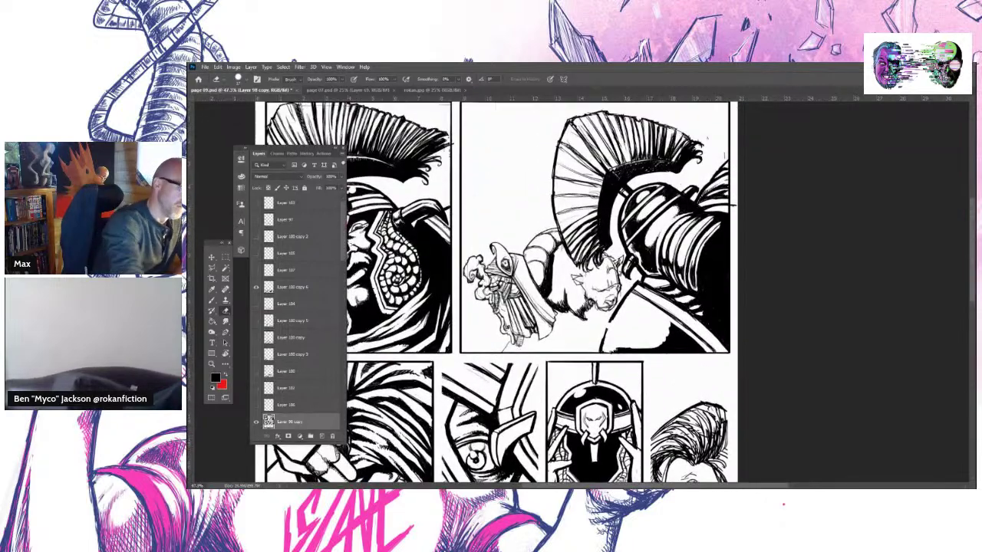
Resize the brush, ink the shield's edge in the second panel and fill its erased interior with solid black
key(b)
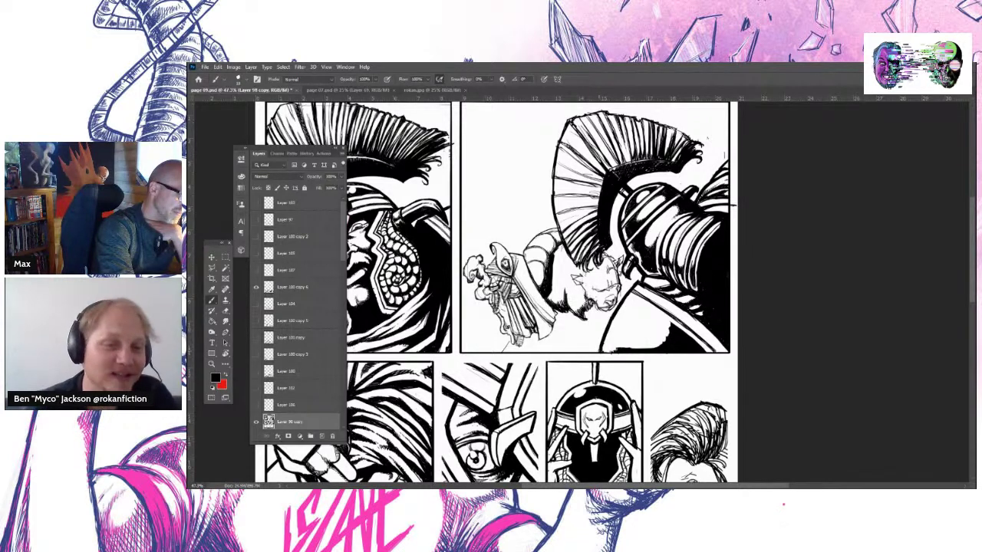
click(242, 80)
click(270, 95)
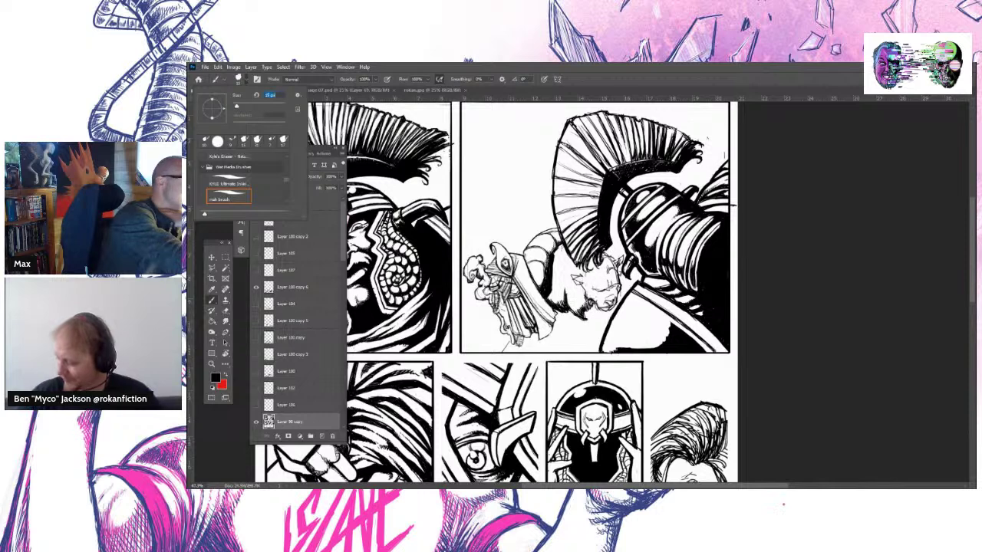
key(Return)
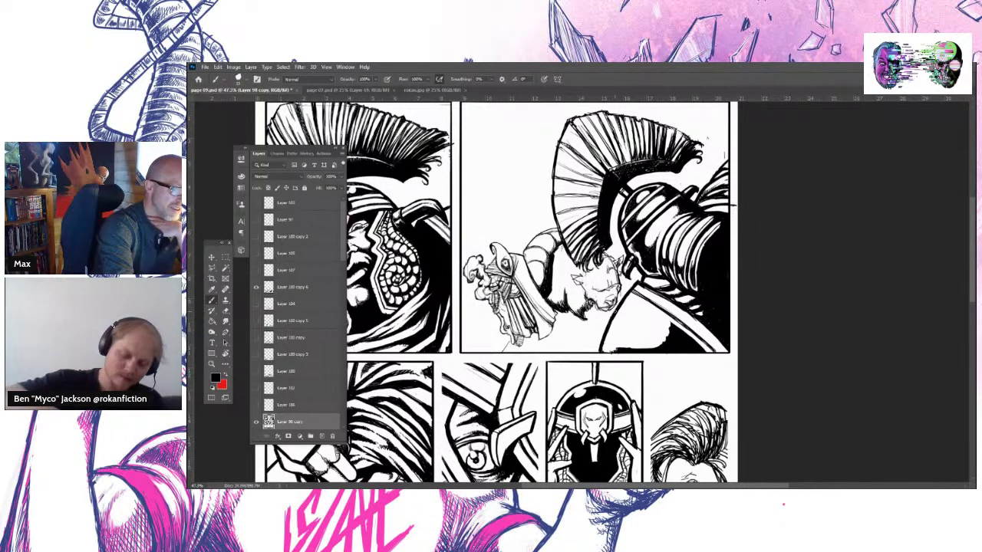
mouse_move(628, 303)
mouse_down()
mouse_move(604, 354)
mouse_move(610, 339)
mouse_up()
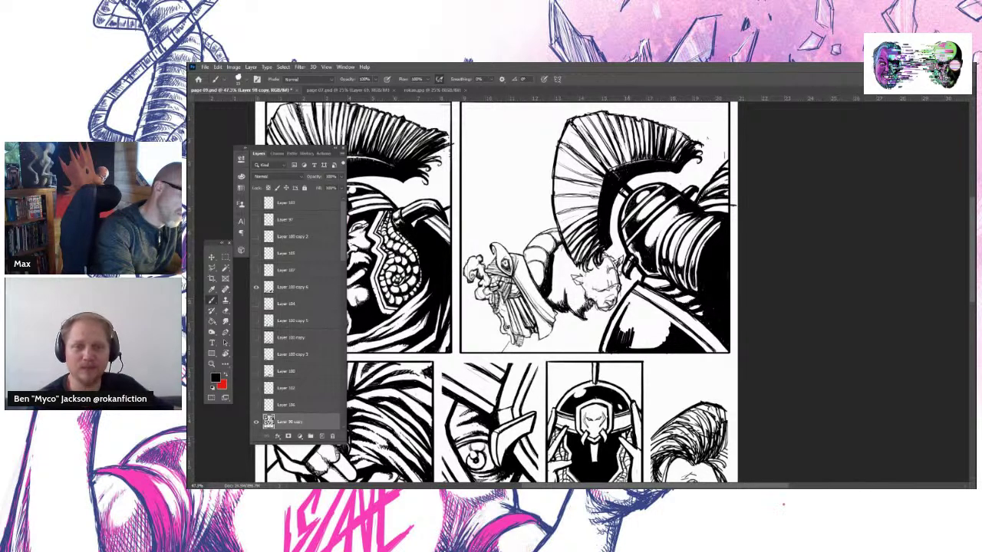
mouse_move(632, 348)
mouse_down()
mouse_move(637, 316)
mouse_move(662, 307)
mouse_up()
drag(649, 318, 671, 310)
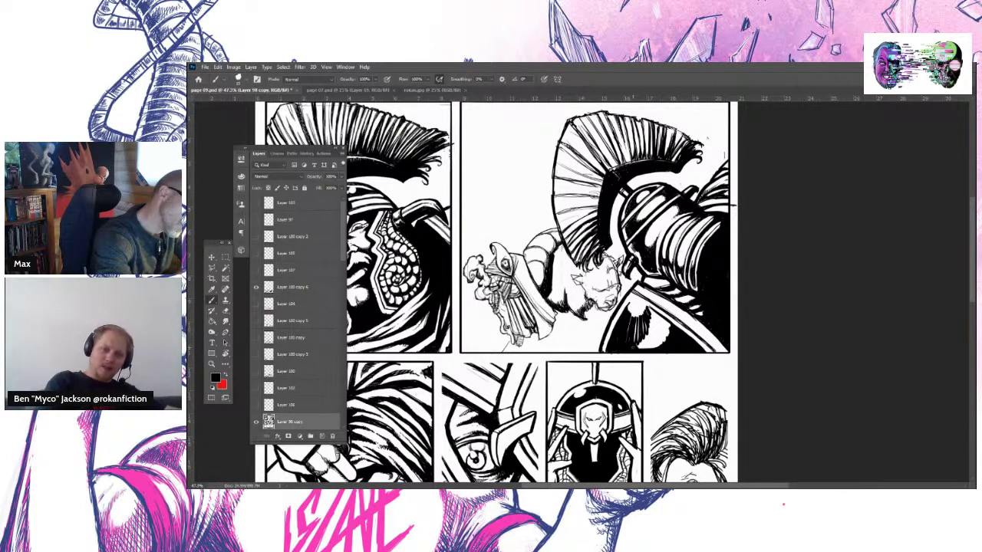
mouse_move(637, 350)
mouse_down()
mouse_move(638, 327)
mouse_move(662, 327)
mouse_up()
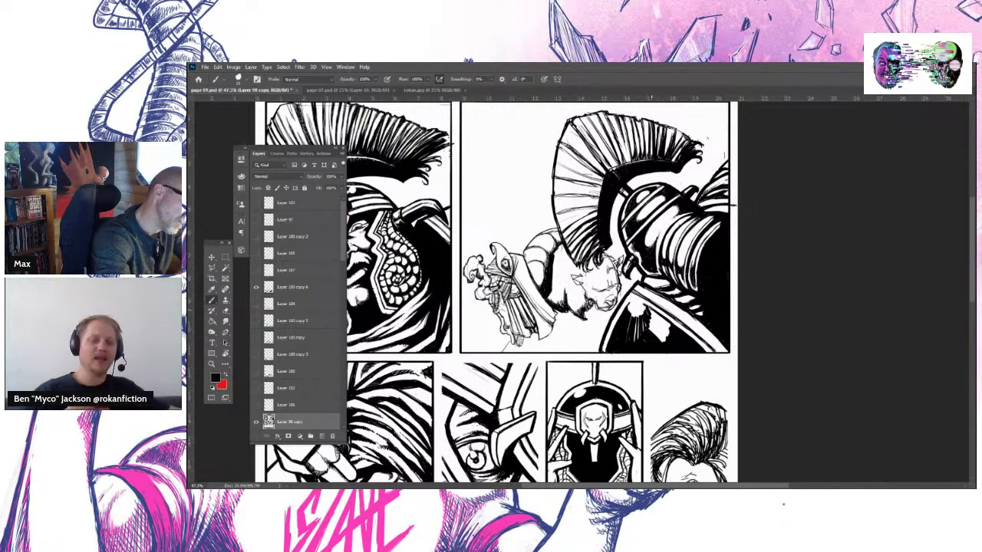
mouse_move(650, 326)
mouse_down()
mouse_move(668, 308)
mouse_move(664, 325)
mouse_up()
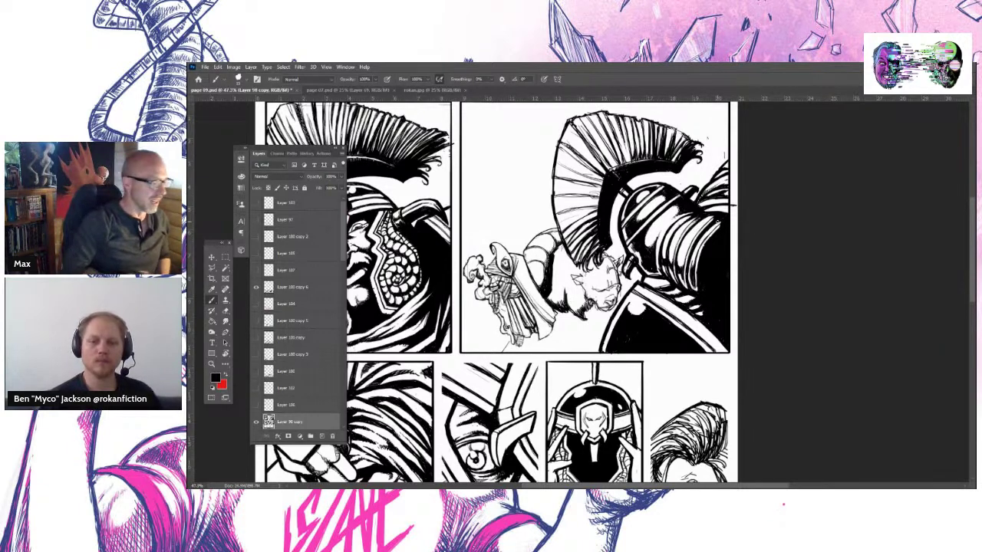
Reduce the Hard Round eraser to a very fine size for cutting thin highlights into the second panel's helmet
click(225, 311)
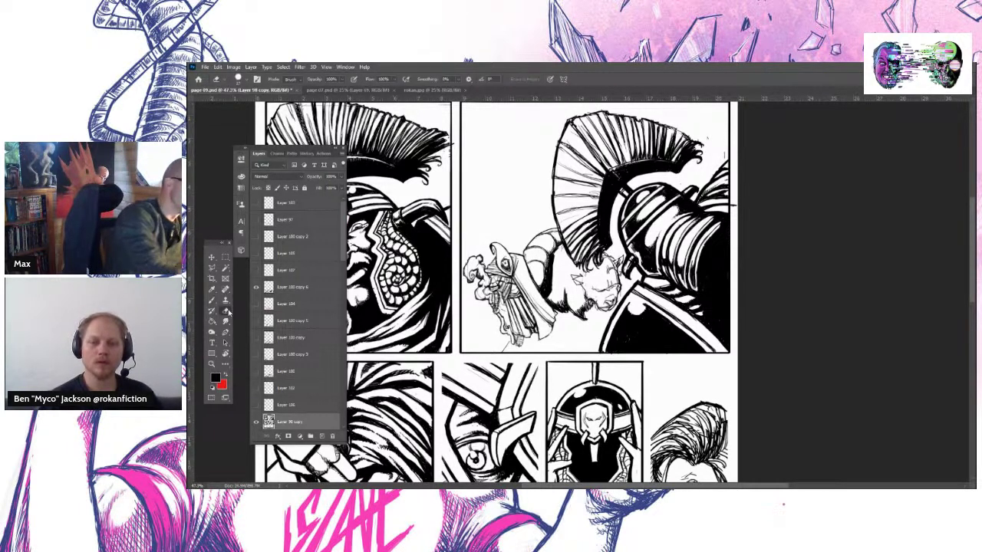
click(241, 79)
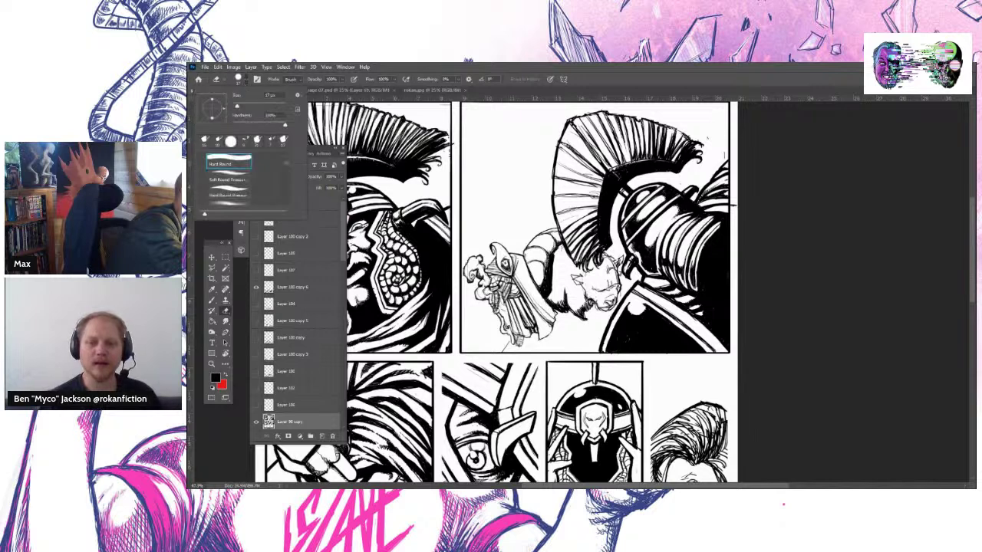
drag(238, 106, 234, 106)
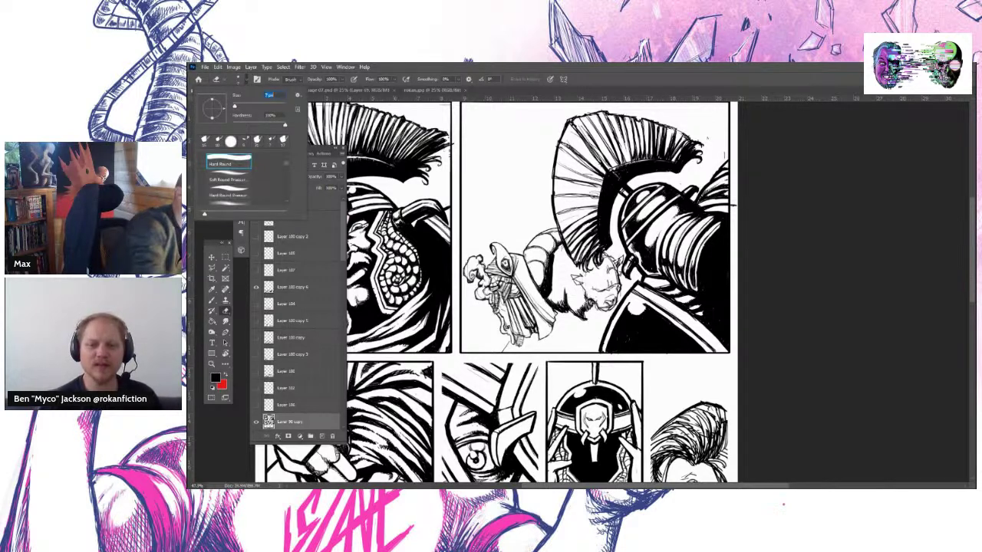
key(Return)
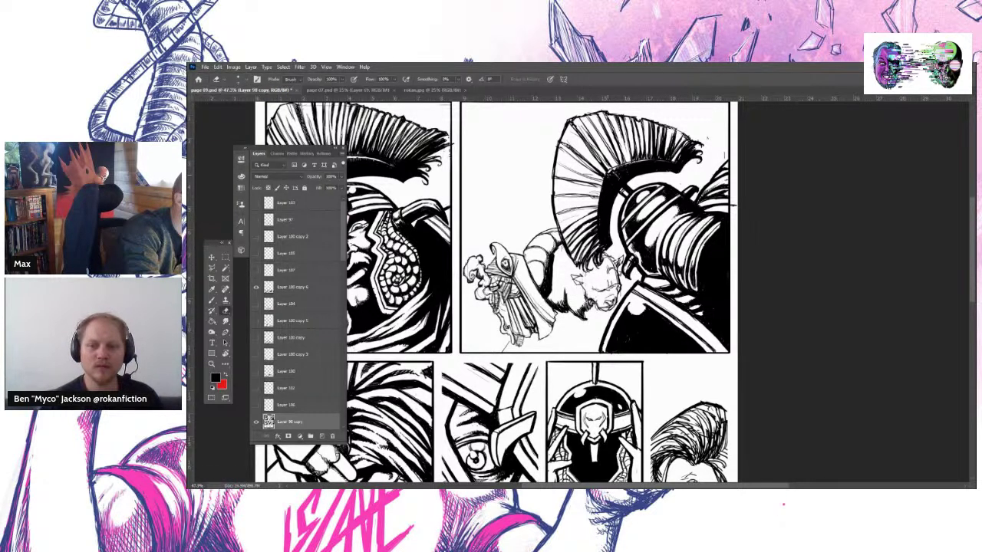
click(240, 80)
text(5)
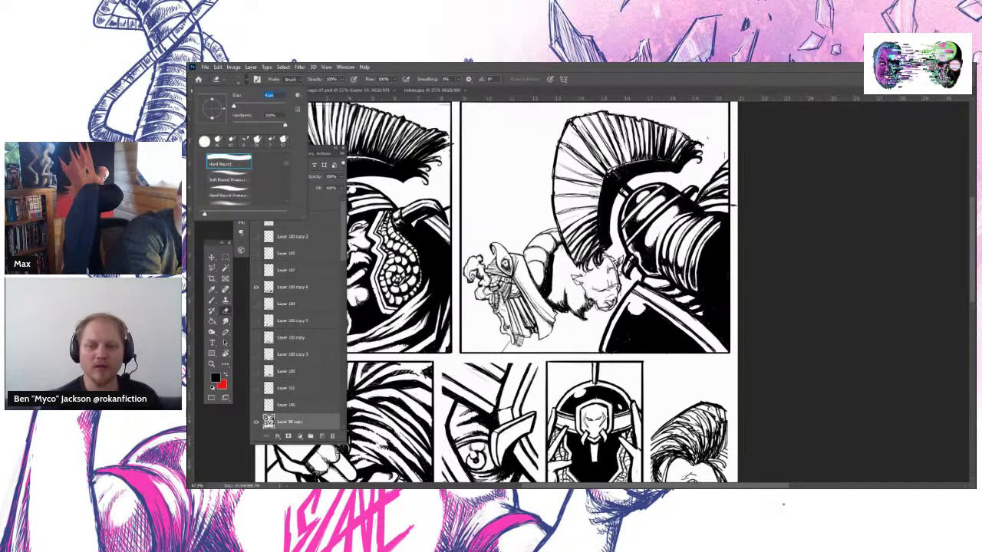
key(Return)
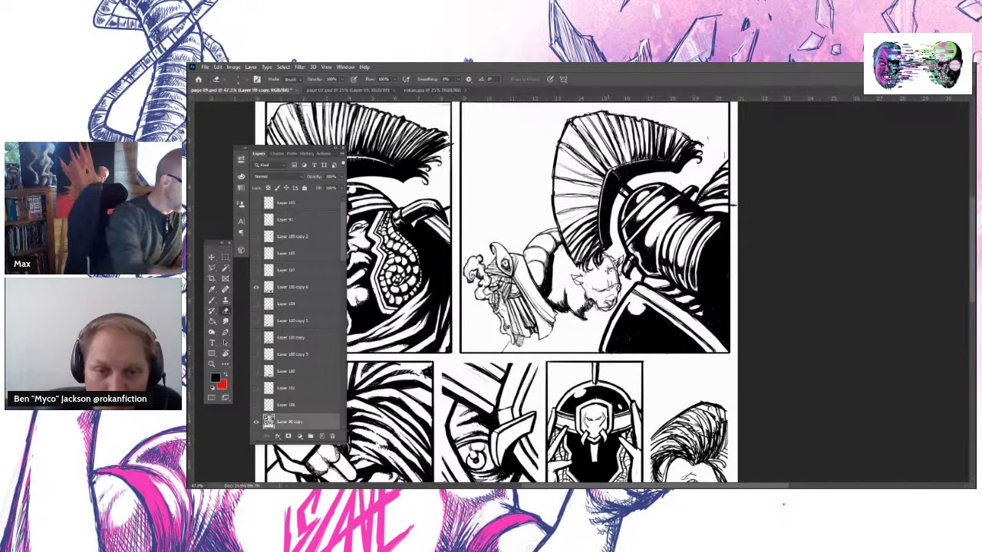
Brush short black strokes into the shadow beside the creature's jaw in the bottom panel
click(213, 302)
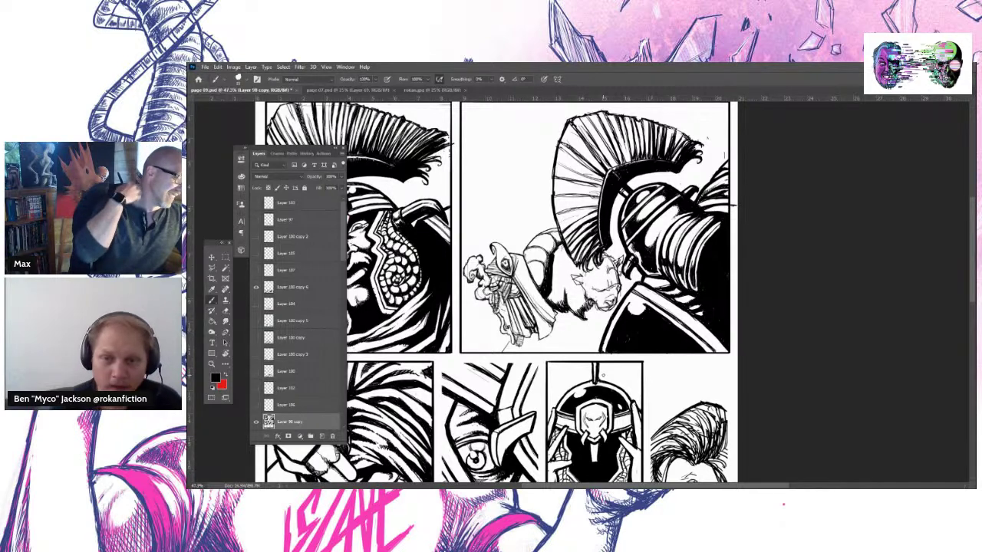
key(z)
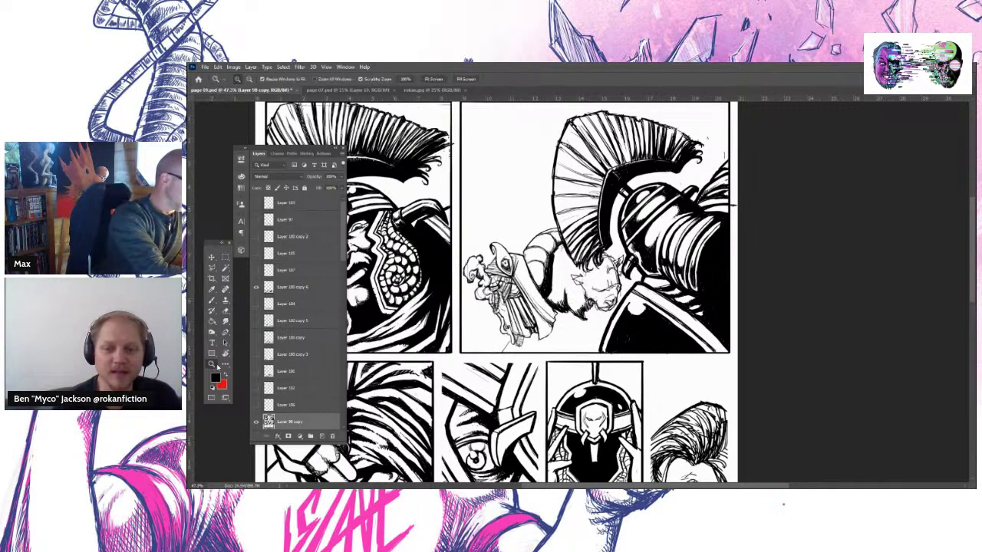
click(599, 376)
mouse_move(624, 358)
mouse_down()
mouse_move(599, 358)
mouse_move(623, 358)
mouse_up()
key(b)
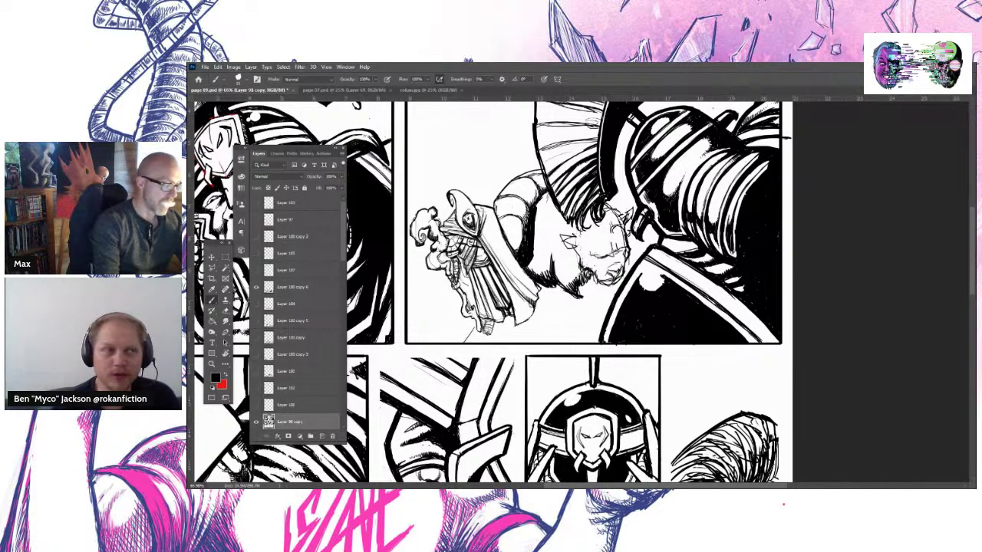
drag(970, 276, 974, 303)
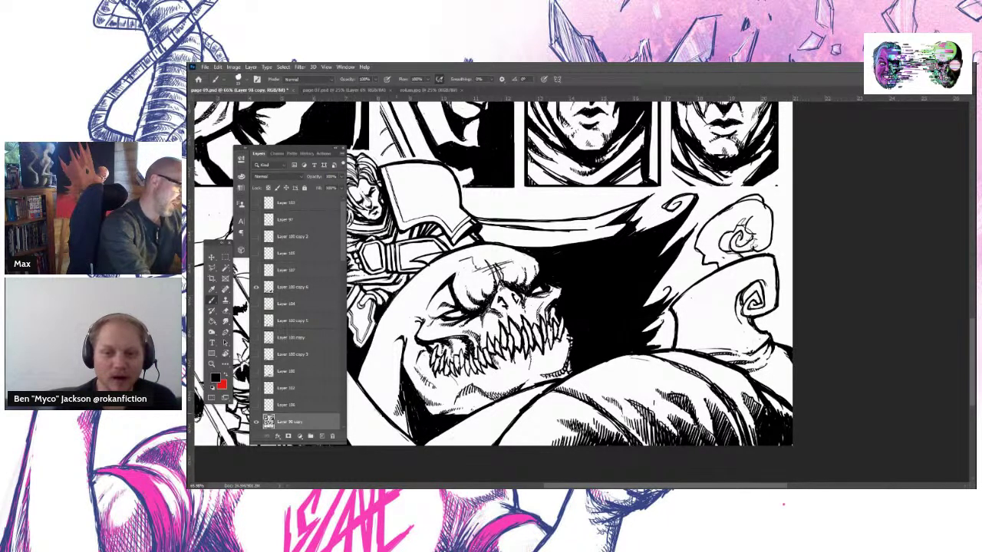
drag(394, 417, 398, 399)
drag(399, 402, 403, 388)
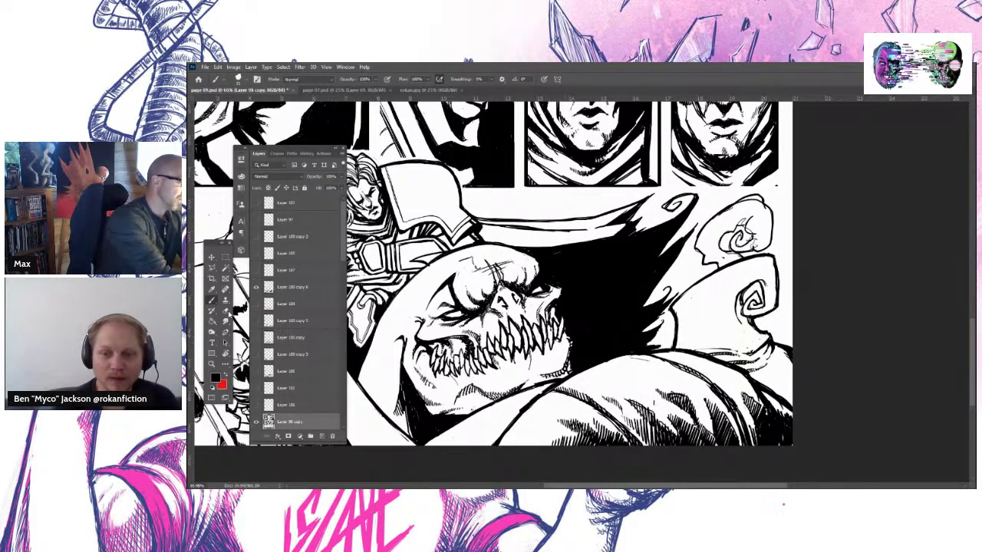
Select the Layer 100 copy 6 layer and adjust the inking brush's size for linework on the creature
key(e)
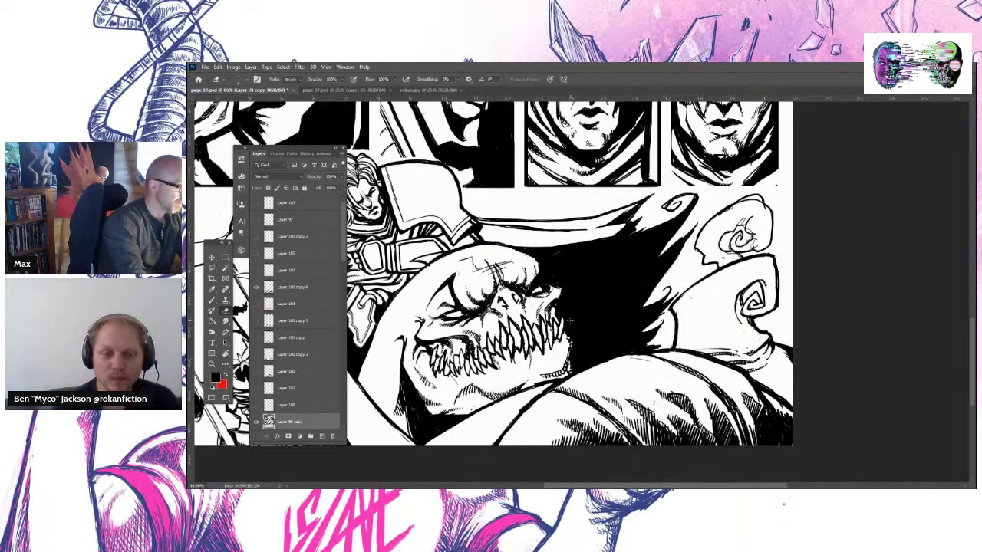
click(292, 287)
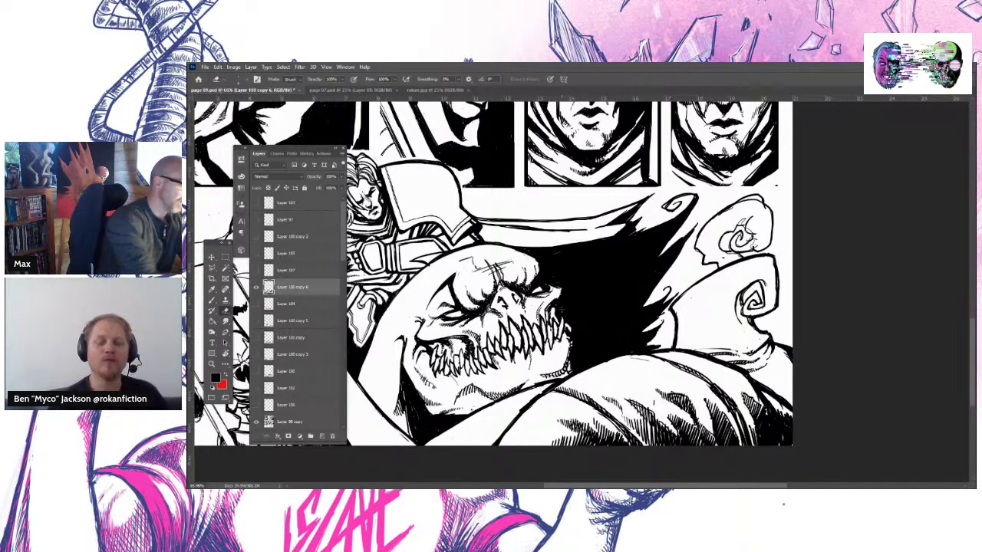
key(b)
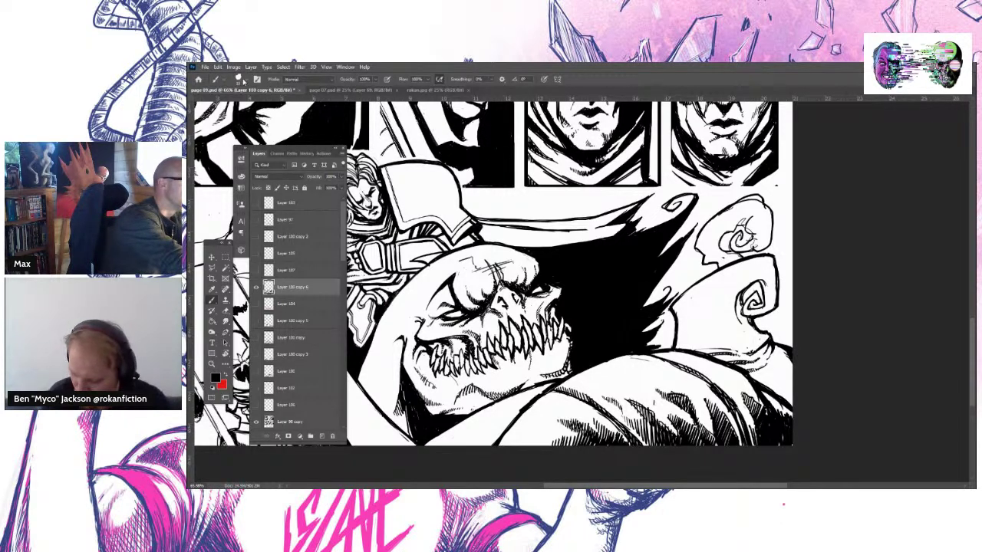
click(237, 77)
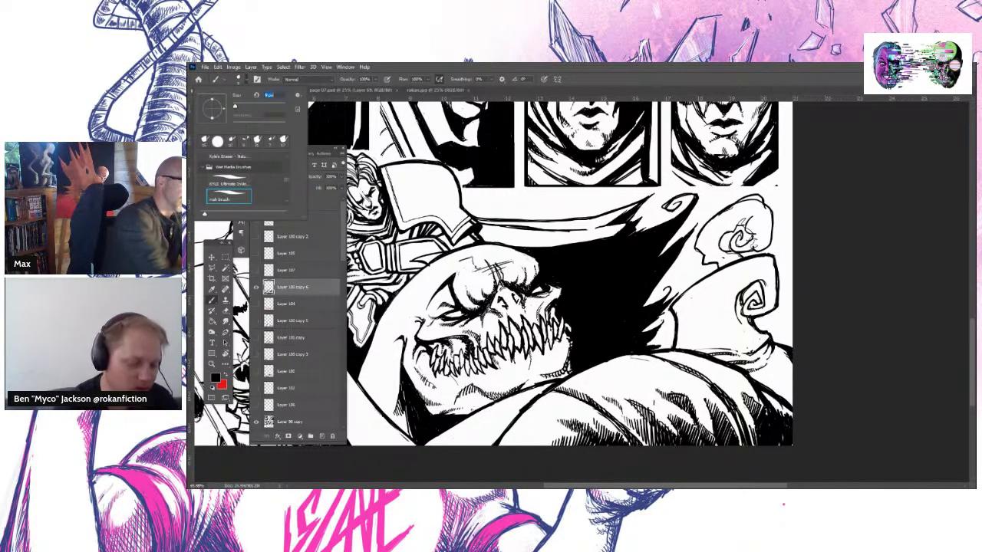
click(269, 95)
key(Return)
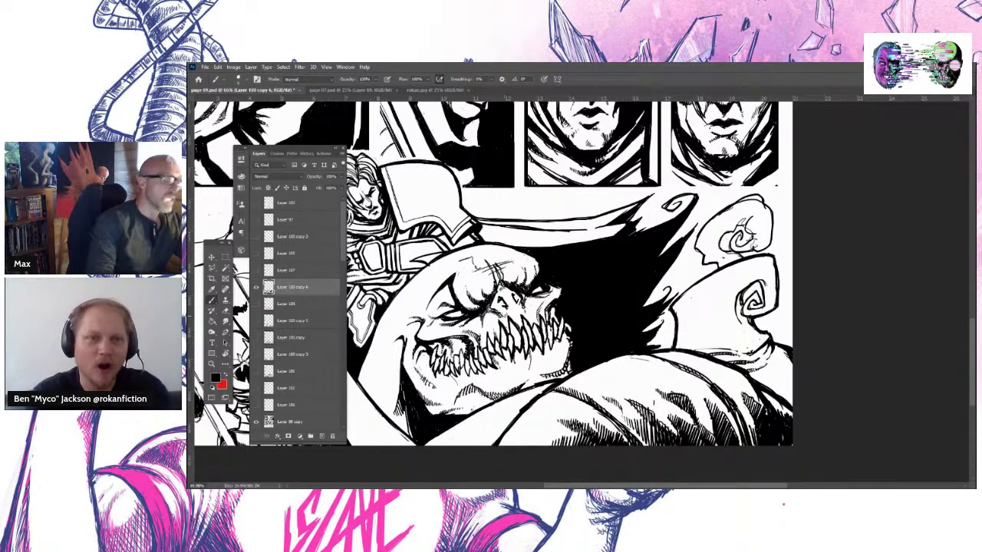
Erase the crossed stray lines on the creature's forehead and ink a small stroke above its upper teeth
key(e)
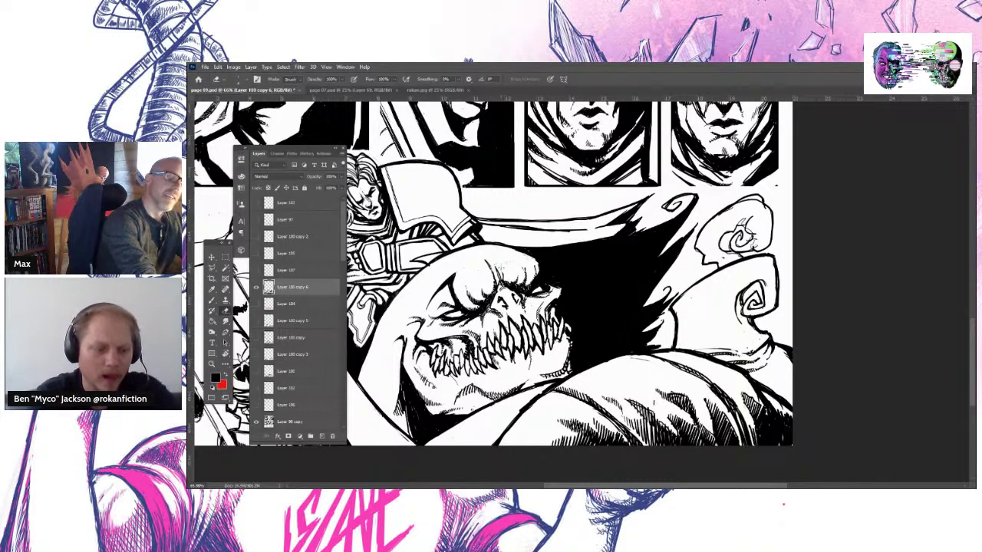
key(b)
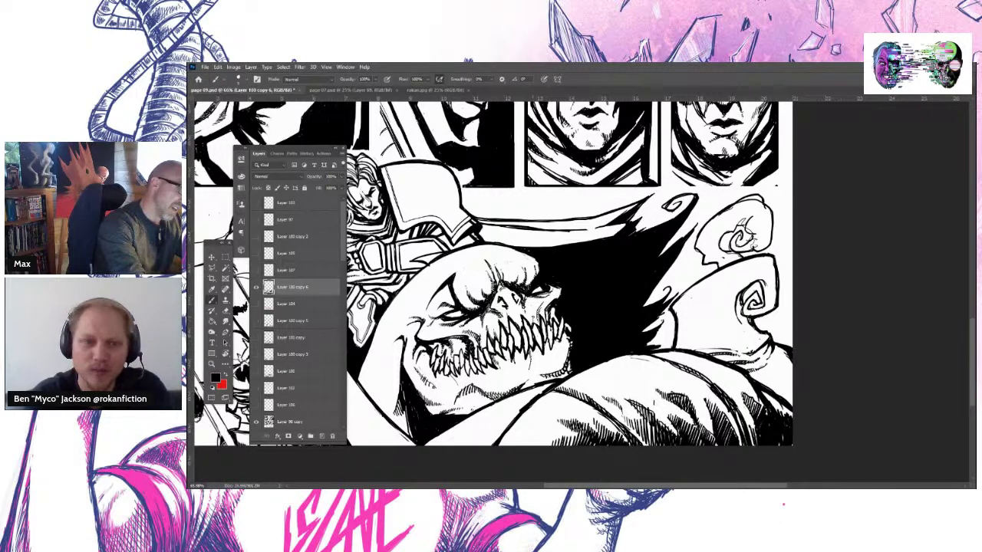
drag(534, 314, 529, 310)
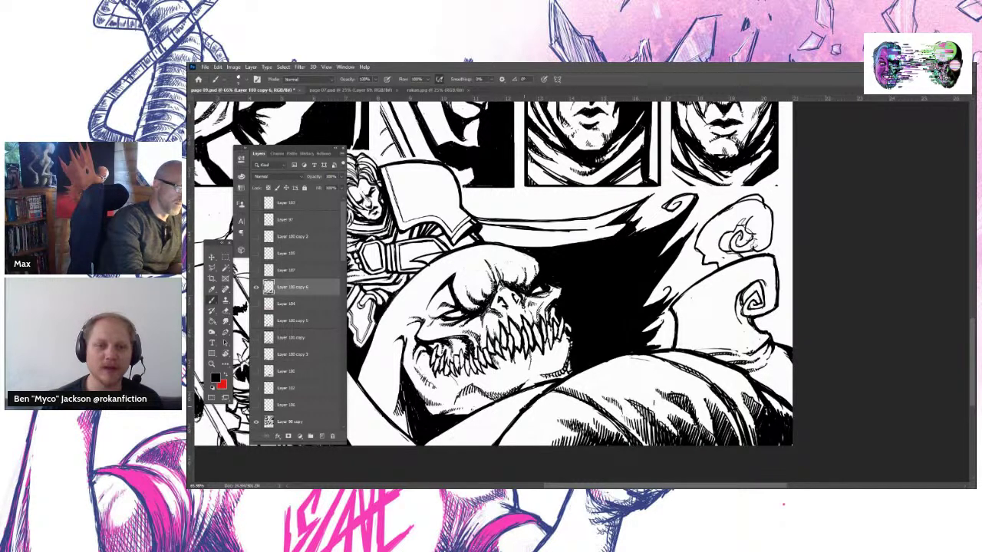
Touch up the inks on the leftmost spear's shaft in the bottom panel with brush and eraser
key(z)
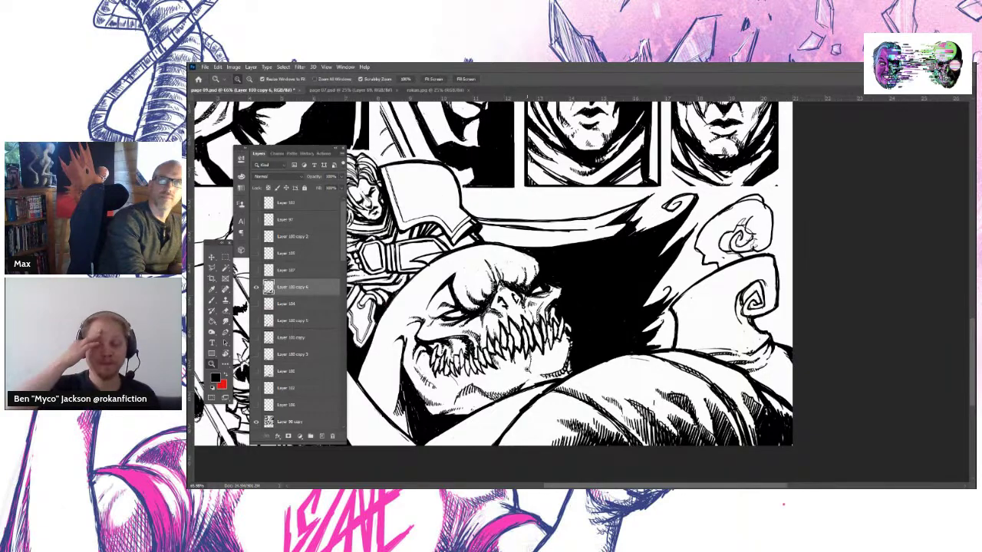
drag(528, 371, 544, 366)
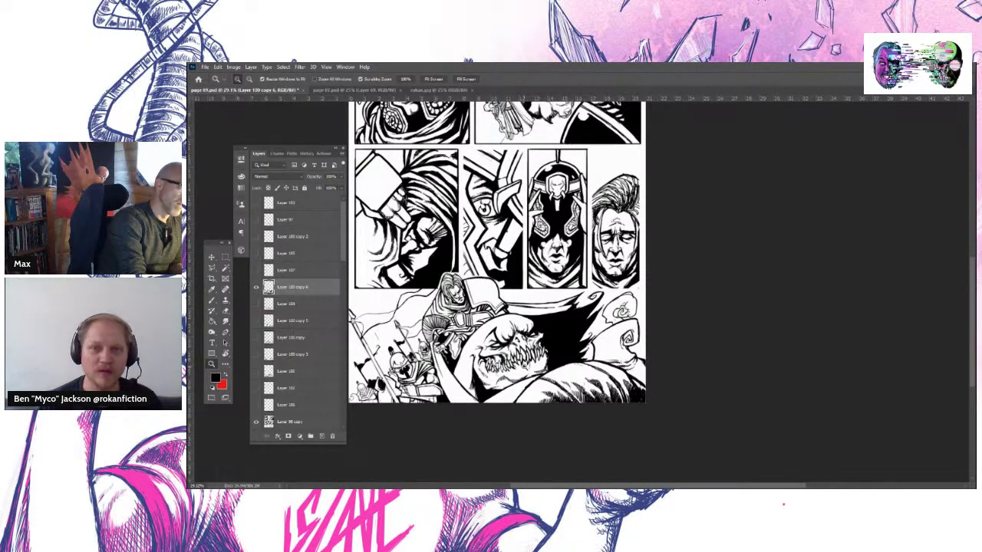
drag(364, 329, 381, 329)
drag(316, 152, 299, 155)
key(b)
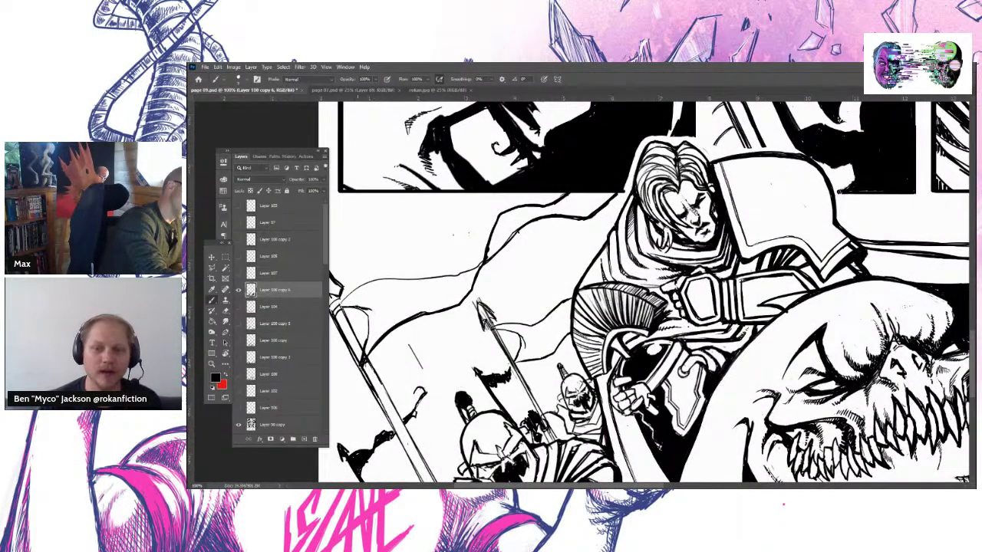
mouse_move(357, 308)
mouse_down()
mouse_move(379, 314)
mouse_move(369, 336)
mouse_up()
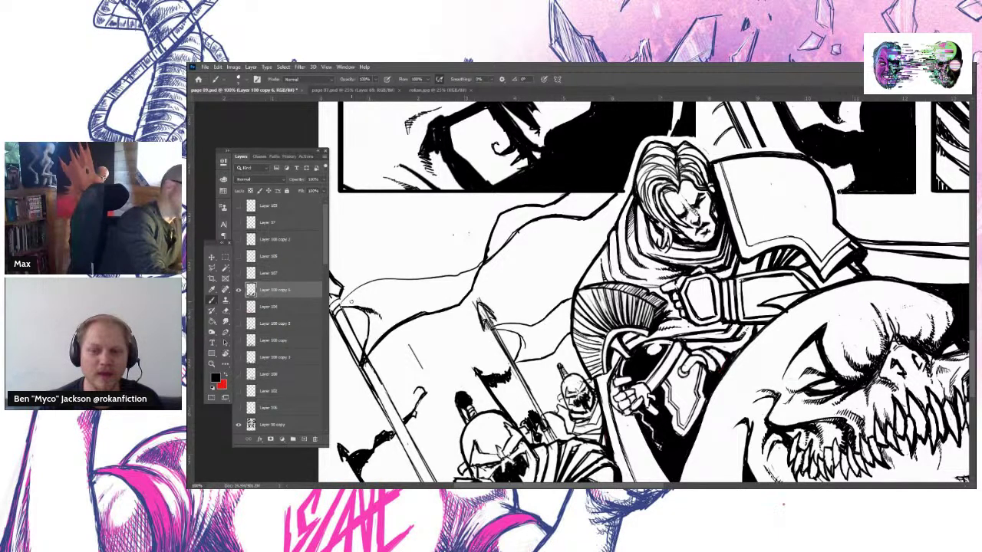
key(e)
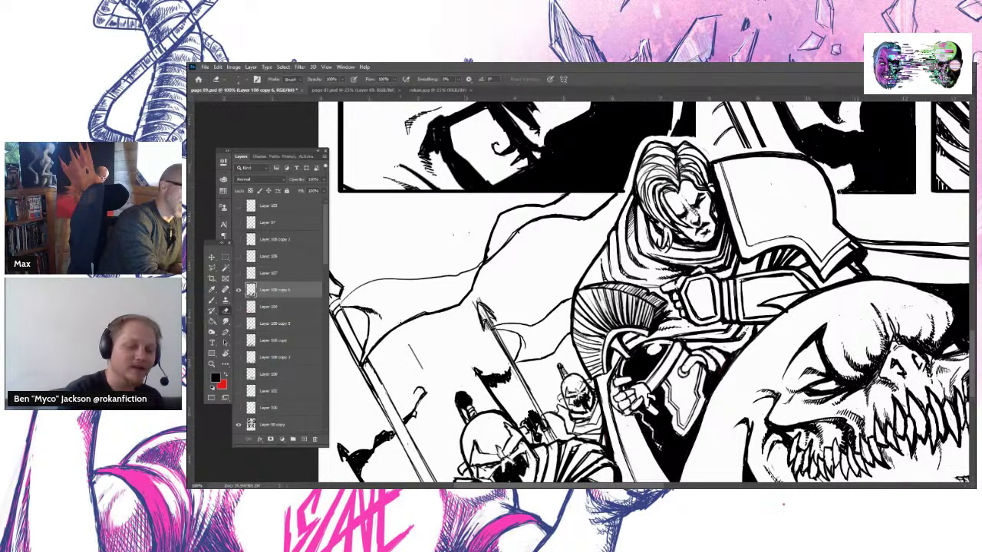
click(214, 300)
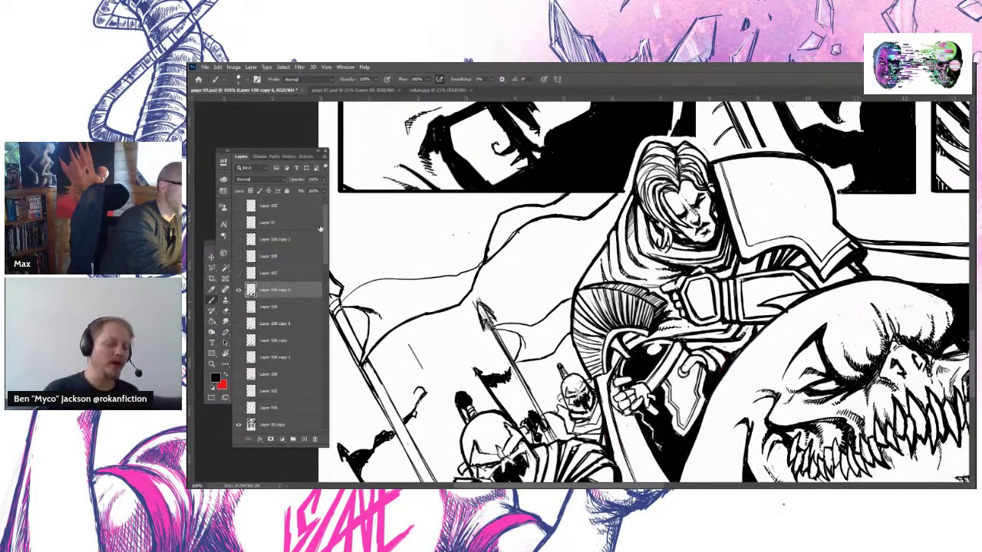
Reposition the Layers panel beside the page and ink the crest of the foreground masked soldier's helmet
drag(302, 152, 294, 153)
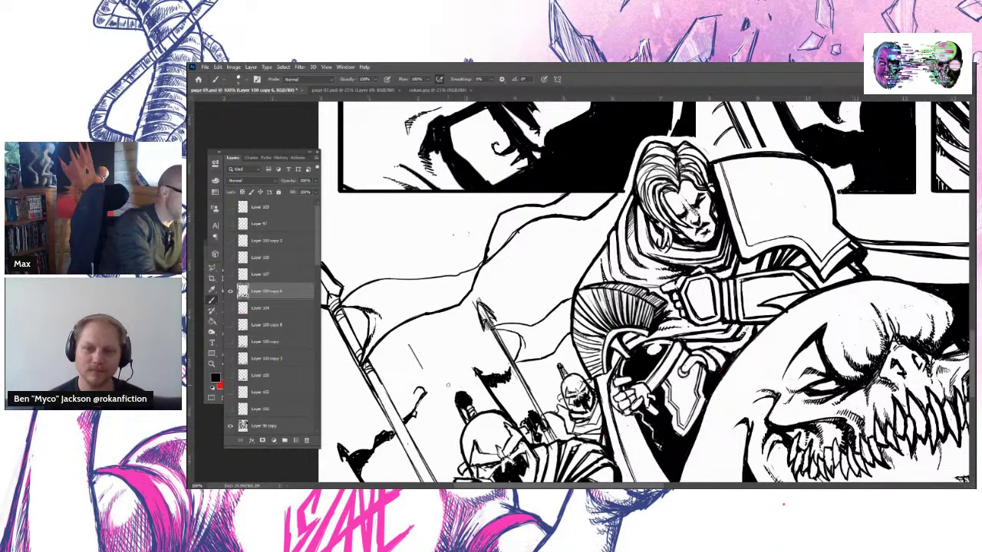
drag(264, 153, 281, 147)
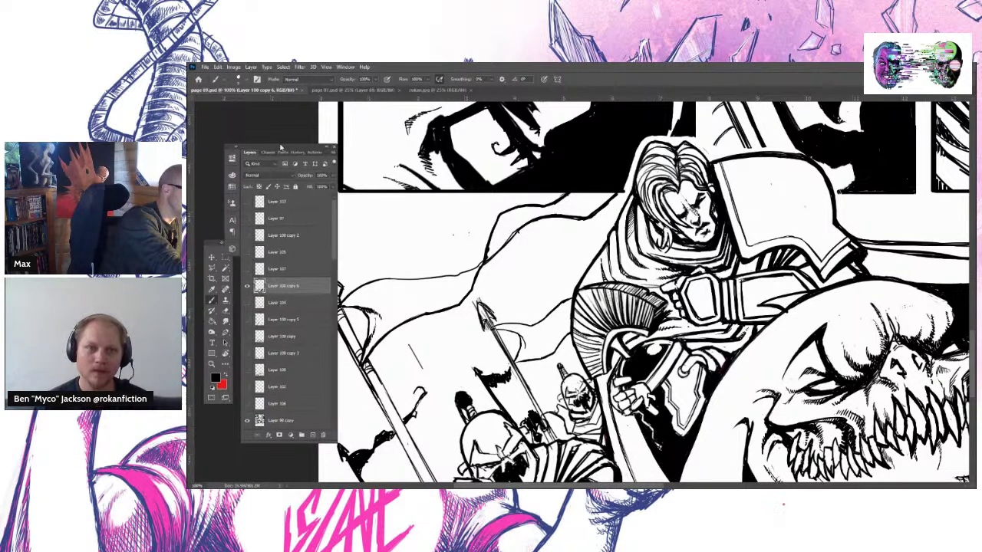
click(226, 310)
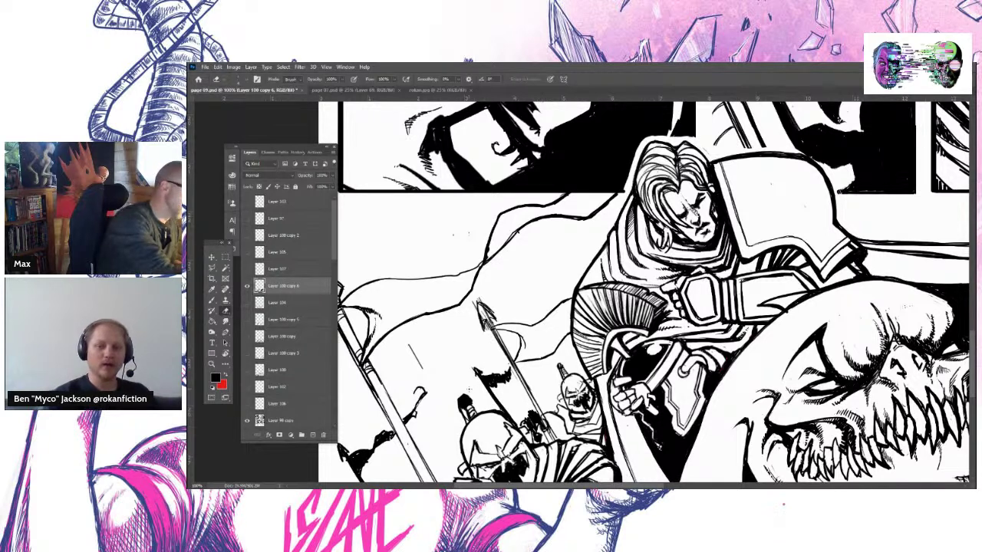
key(b)
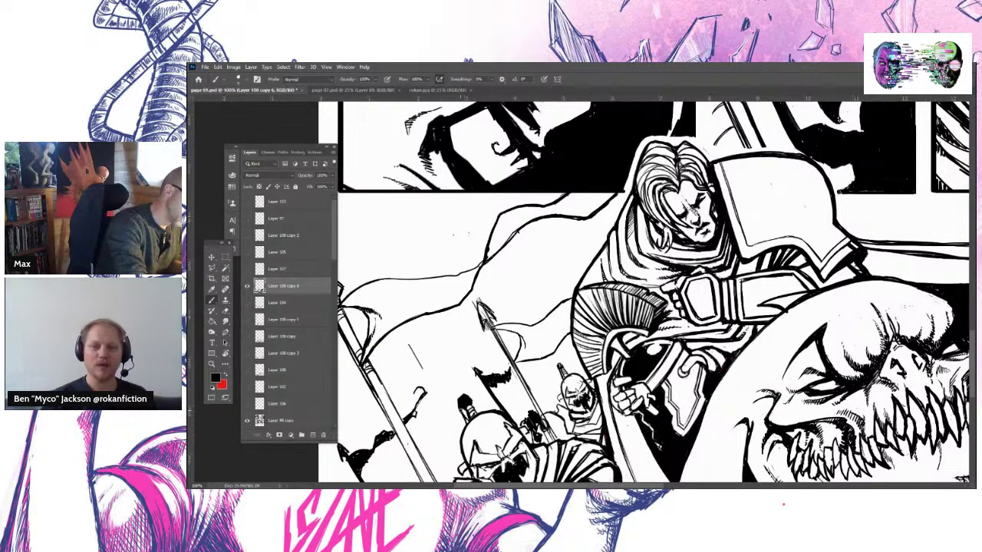
drag(465, 412, 465, 429)
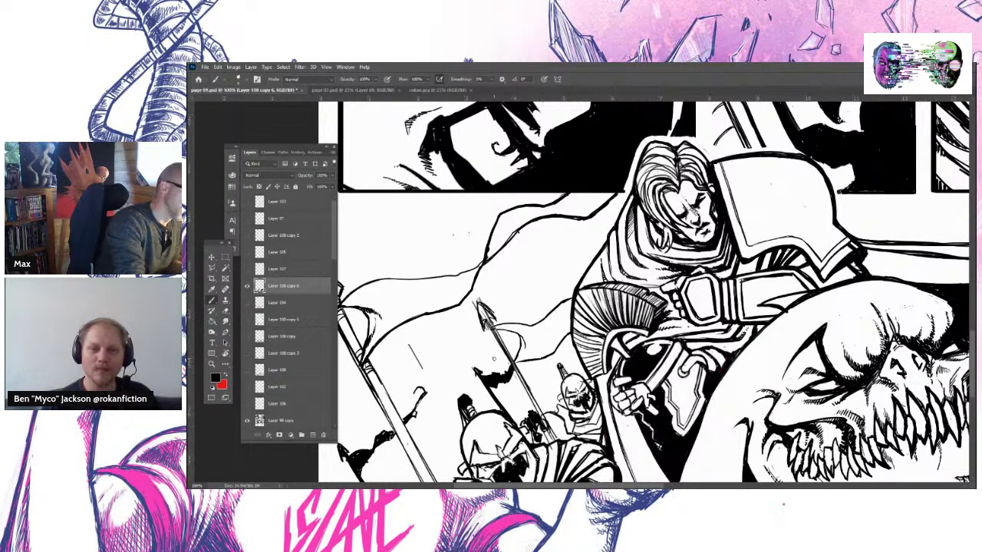
Clean up the edges of the black background shapes around the leftmost spear with eraser and brush
key(e)
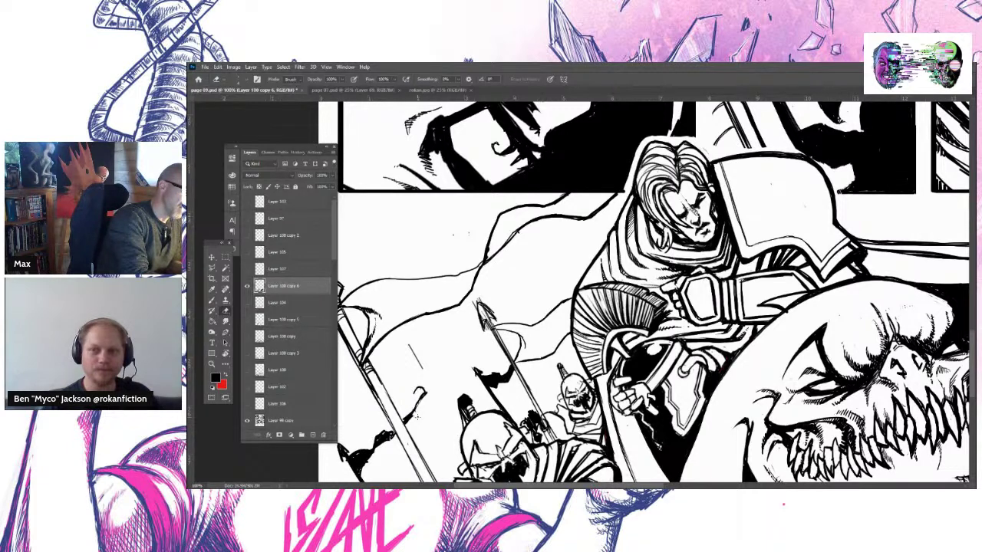
scroll(973, 361, down, 3)
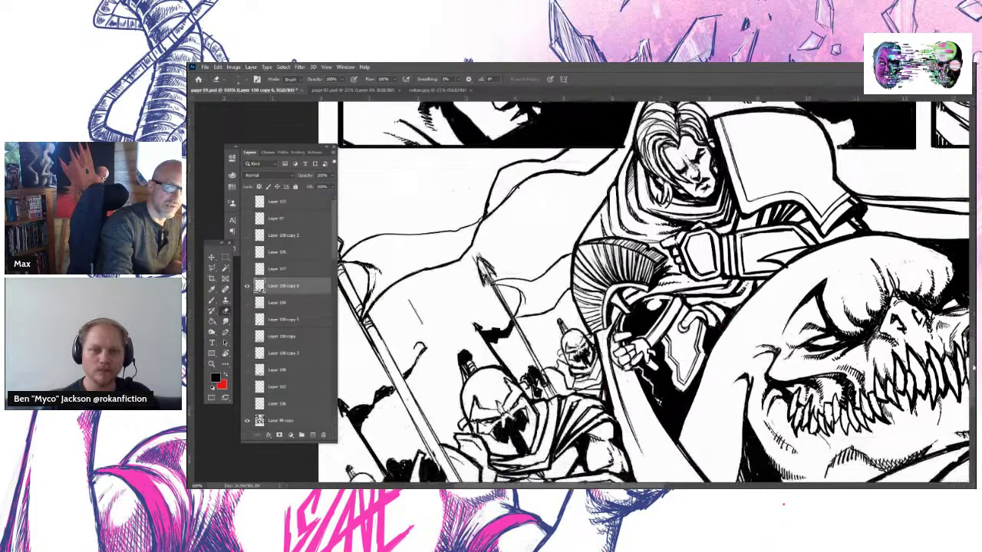
key(b)
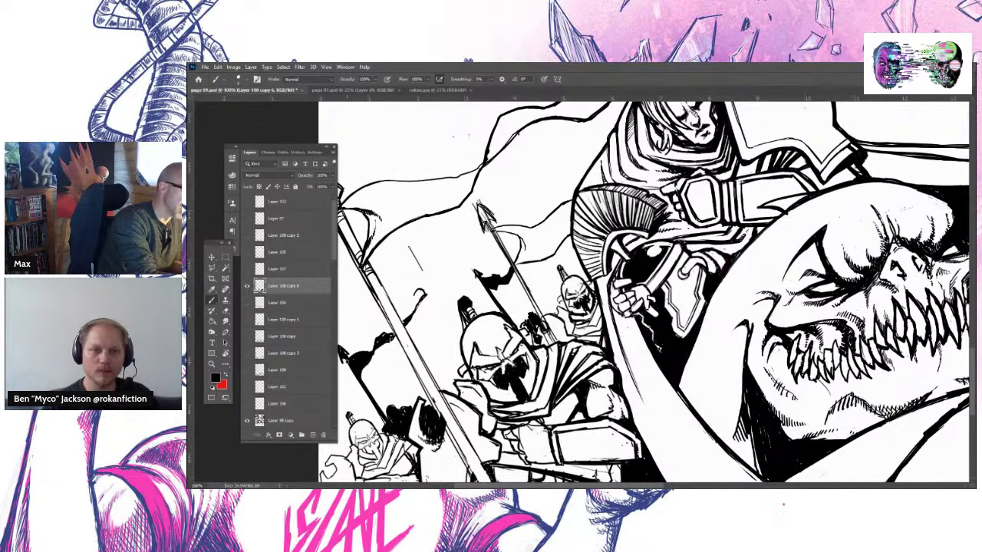
key(e)
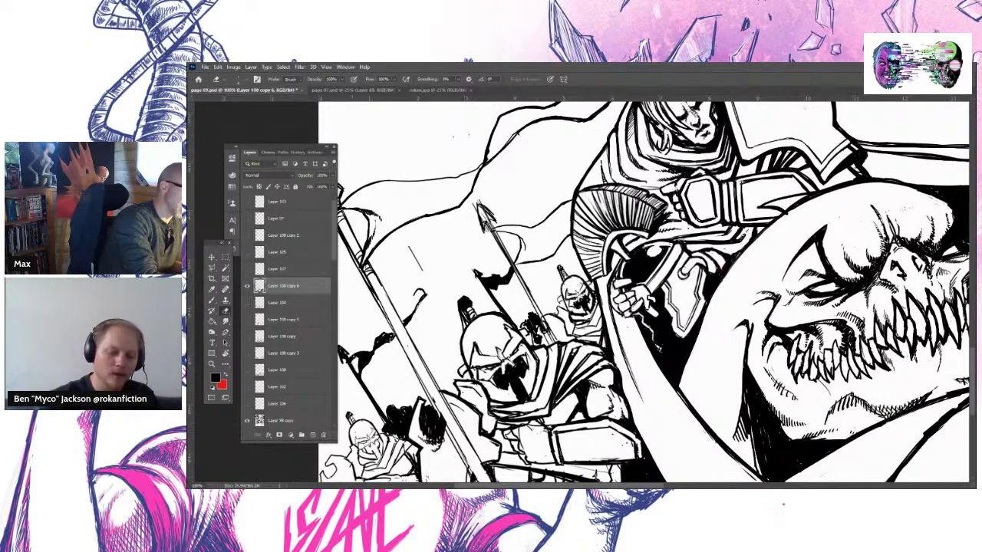
key(b)
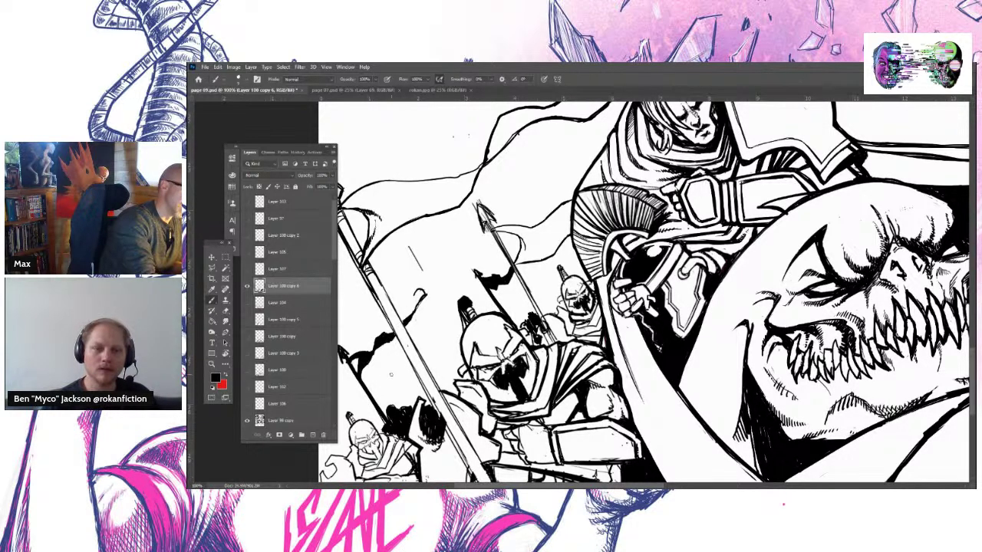
Refine the black shading inside the foreground soldier's mask with fine erasing and brush touches
key(e)
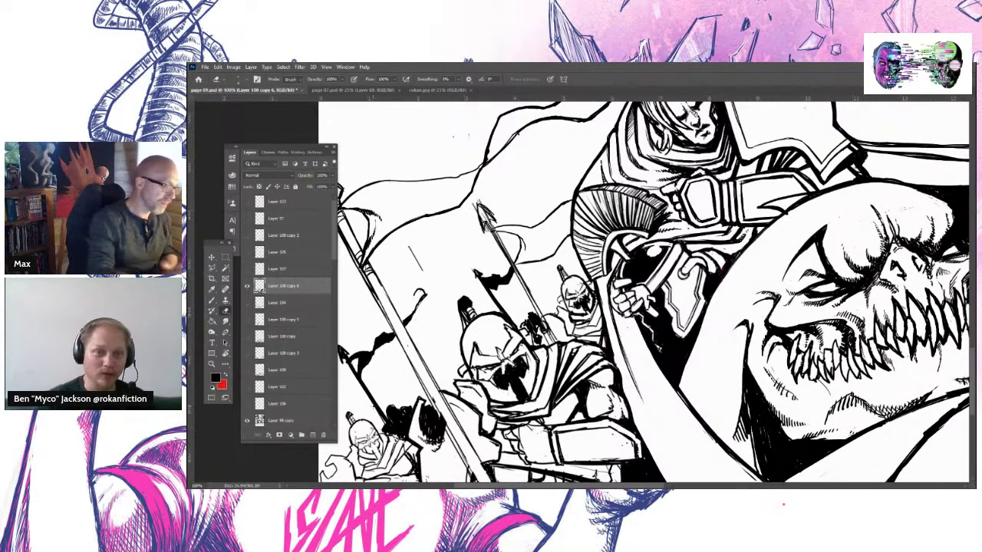
key(b)
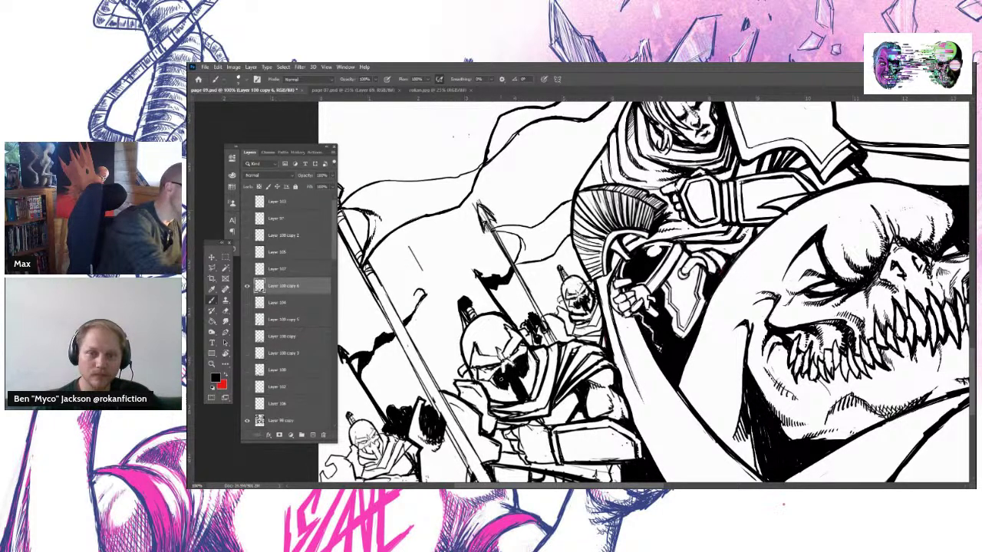
key(e)
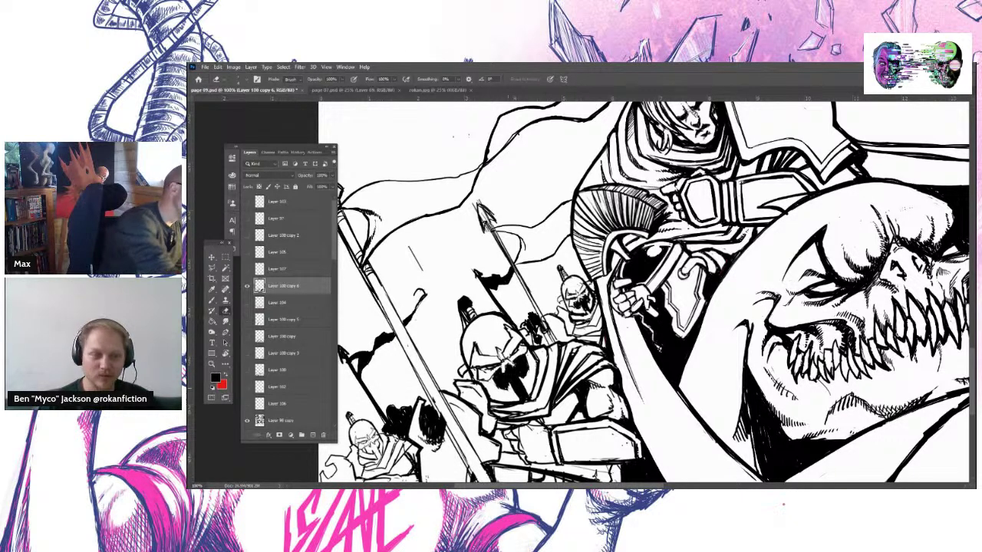
key(b)
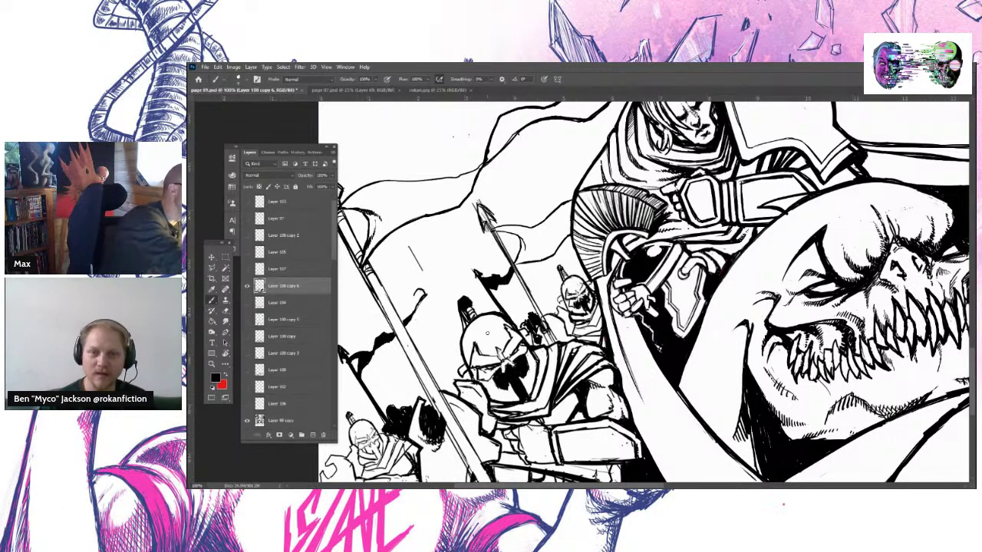
Adjust the brush size, redraw the middle spear's tip and erase the scratchy marks around it
click(223, 79)
click(270, 95)
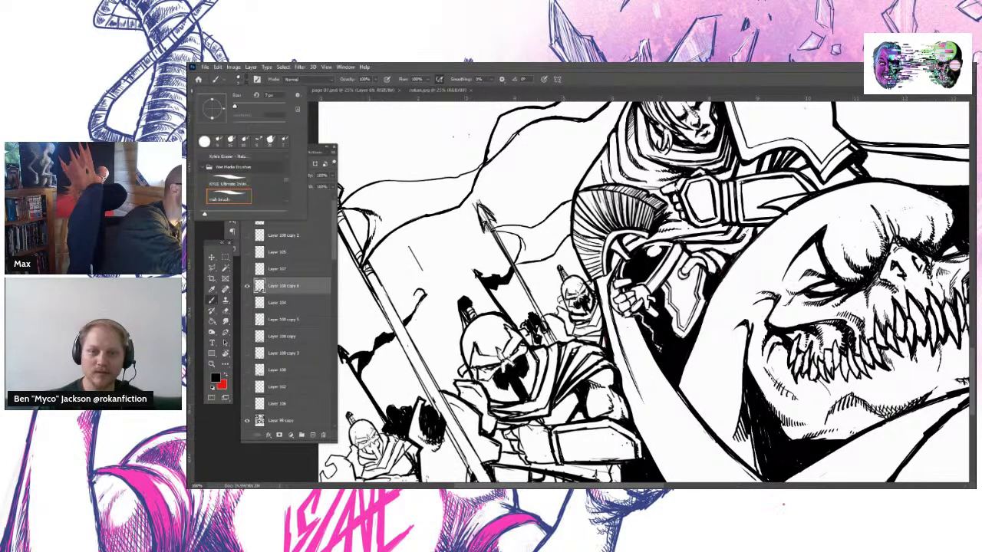
key(Return)
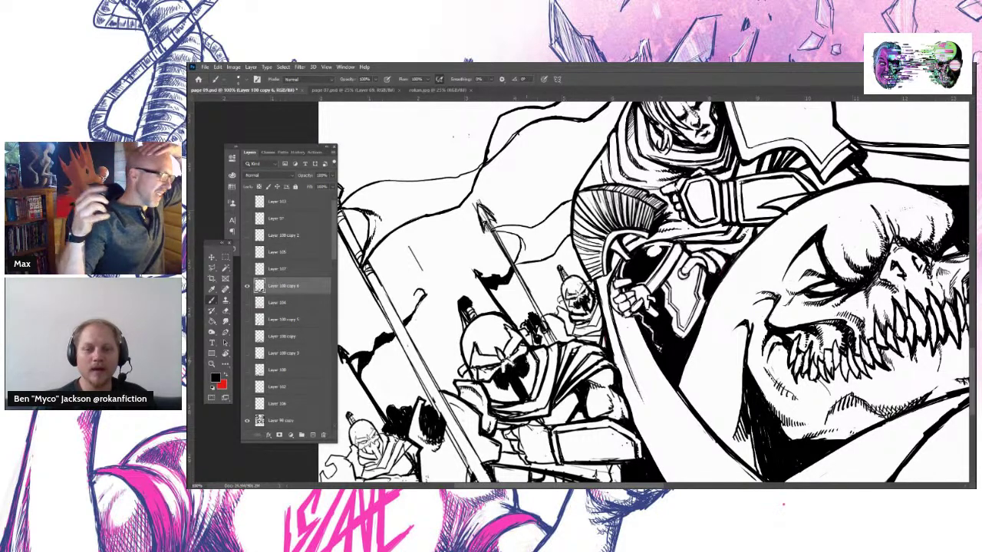
click(225, 311)
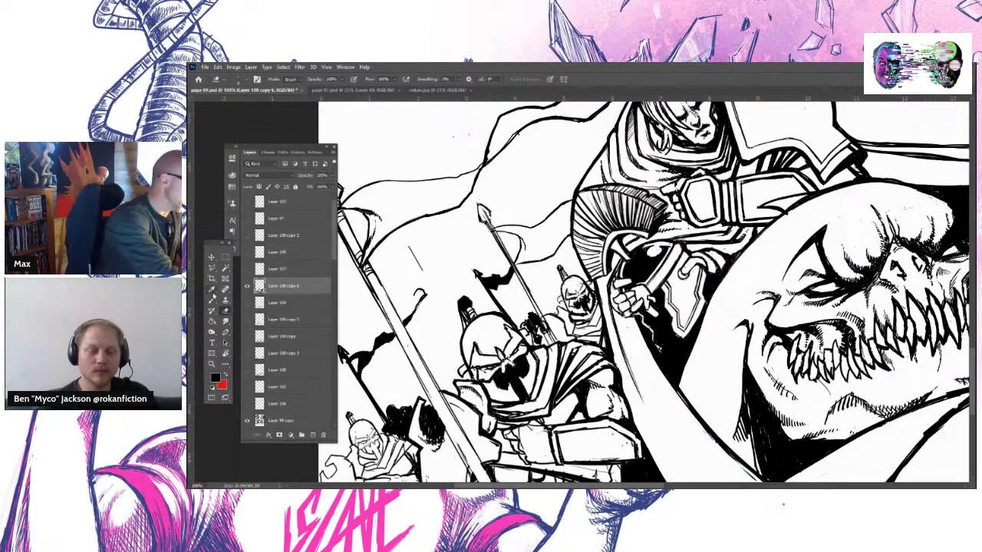
click(212, 300)
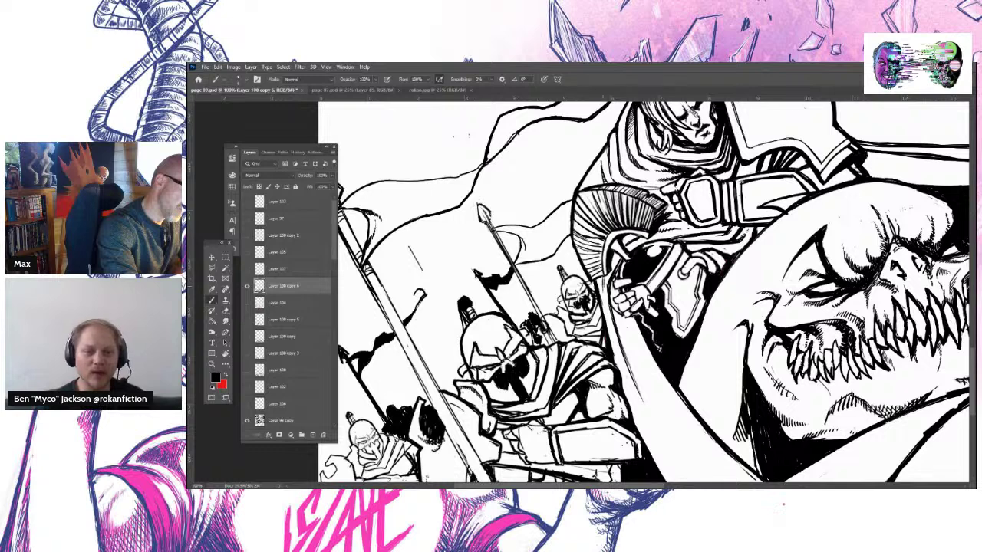
Ink the vertical edge beside the small background soldier and touch up the foreground soldier's helmet dome
drag(603, 280, 606, 316)
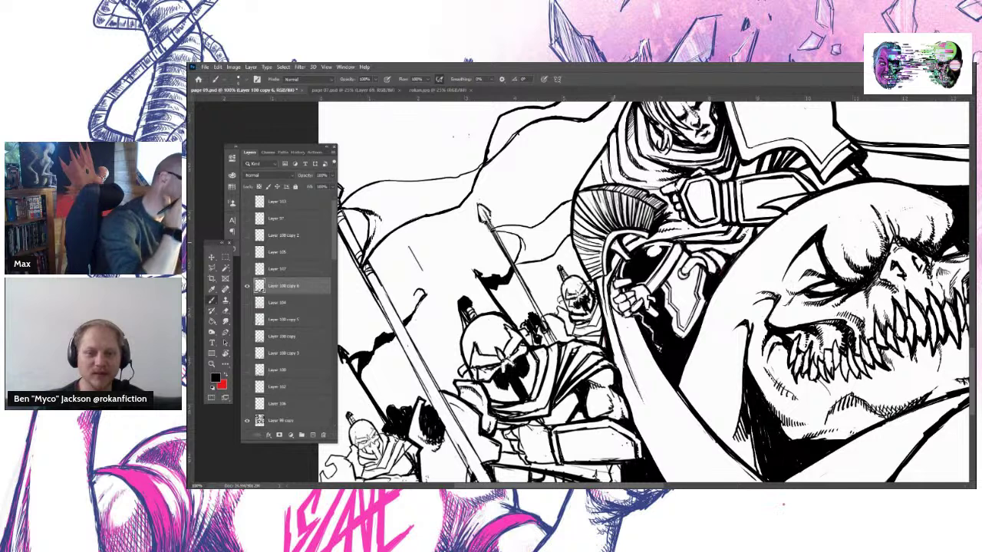
click(225, 311)
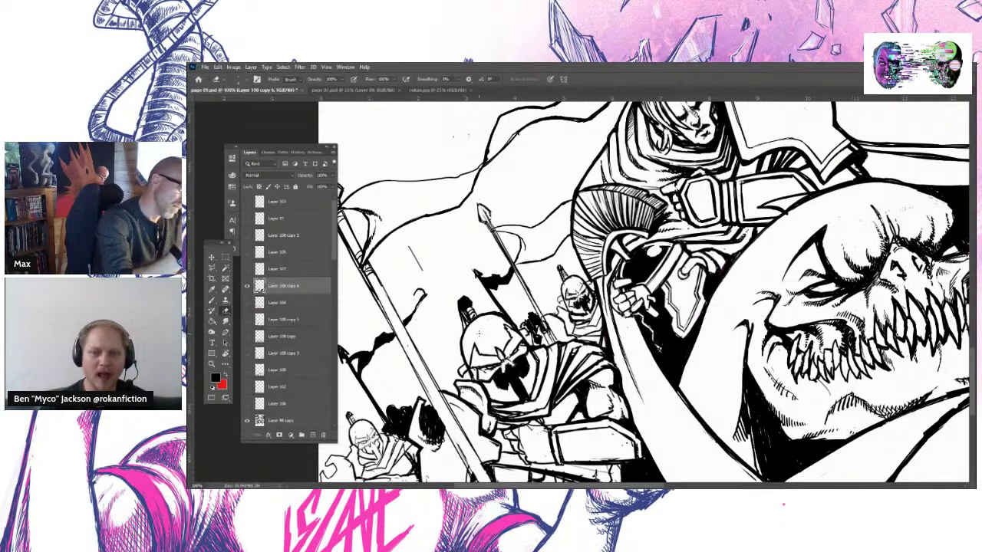
key(b)
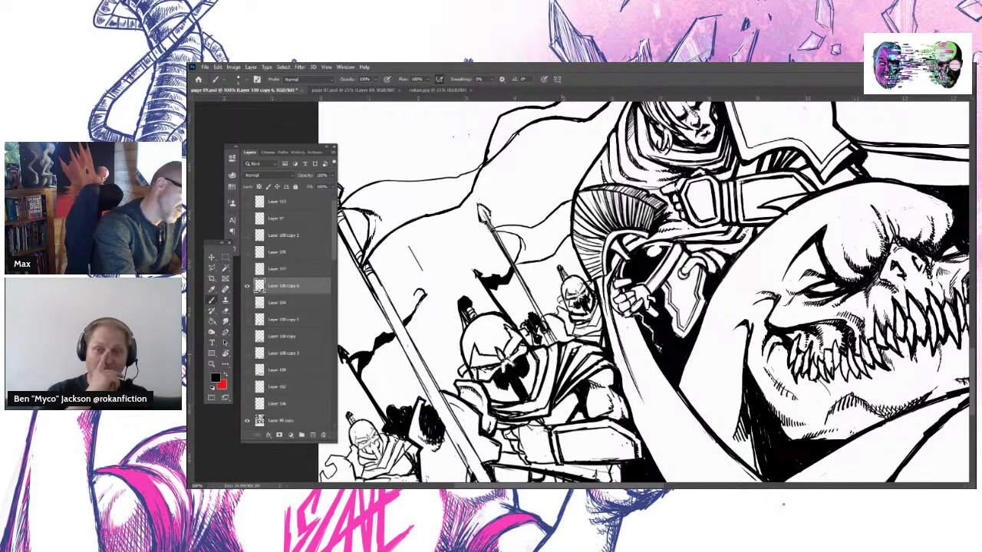
Touch up the foreground soldier's cloak folds and chest shading with small brush and eraser strokes
click(225, 309)
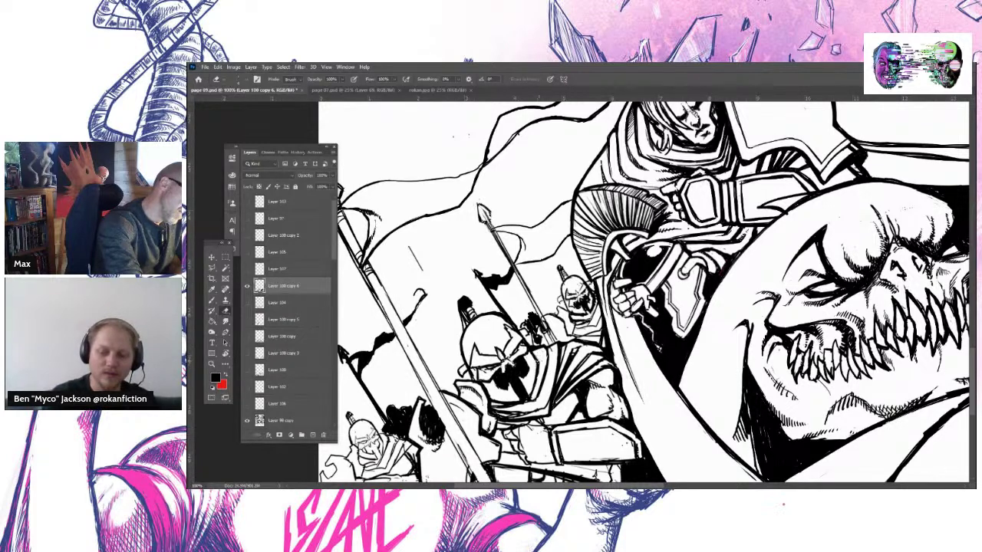
key(b)
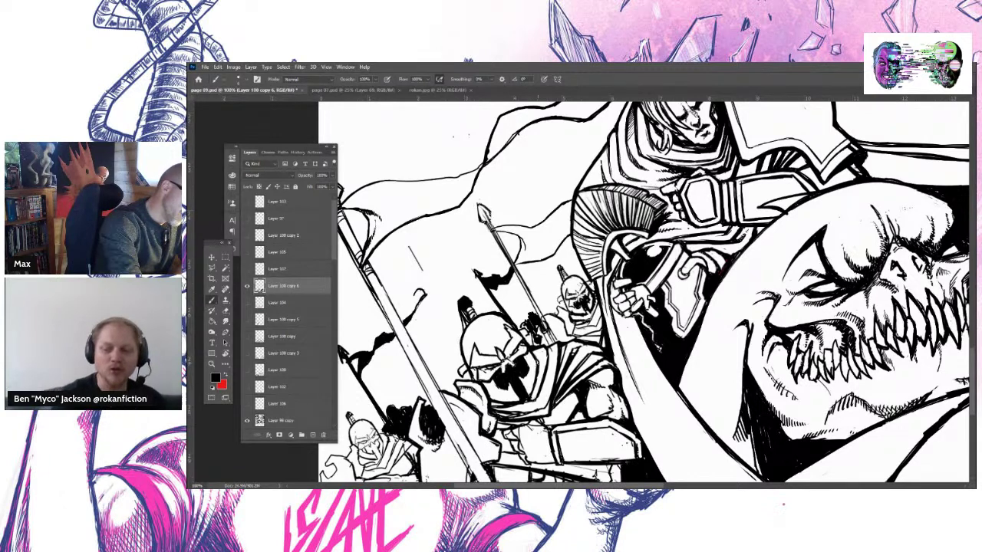
mouse_move(539, 376)
mouse_down()
mouse_move(533, 401)
mouse_move(537, 389)
mouse_move(504, 410)
mouse_move(532, 404)
mouse_up()
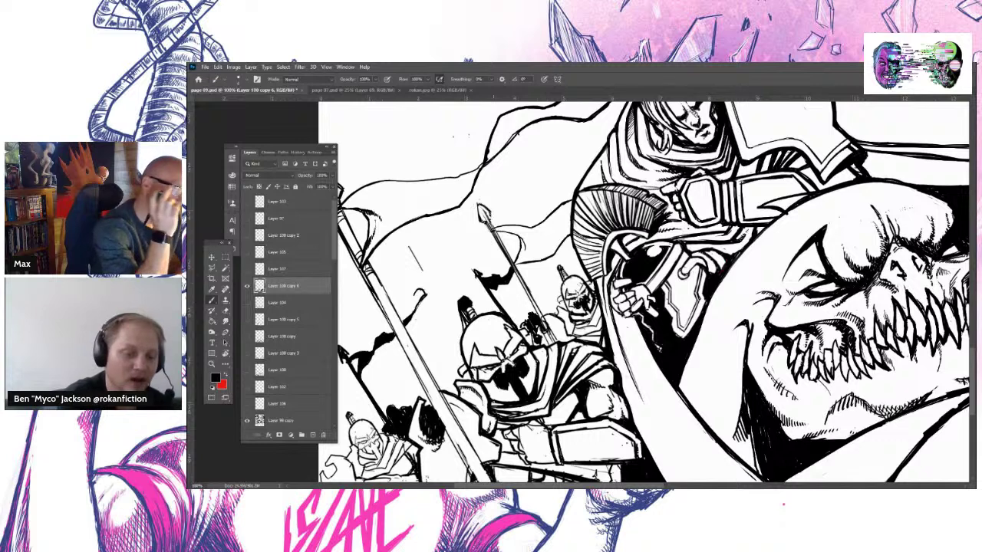
click(226, 311)
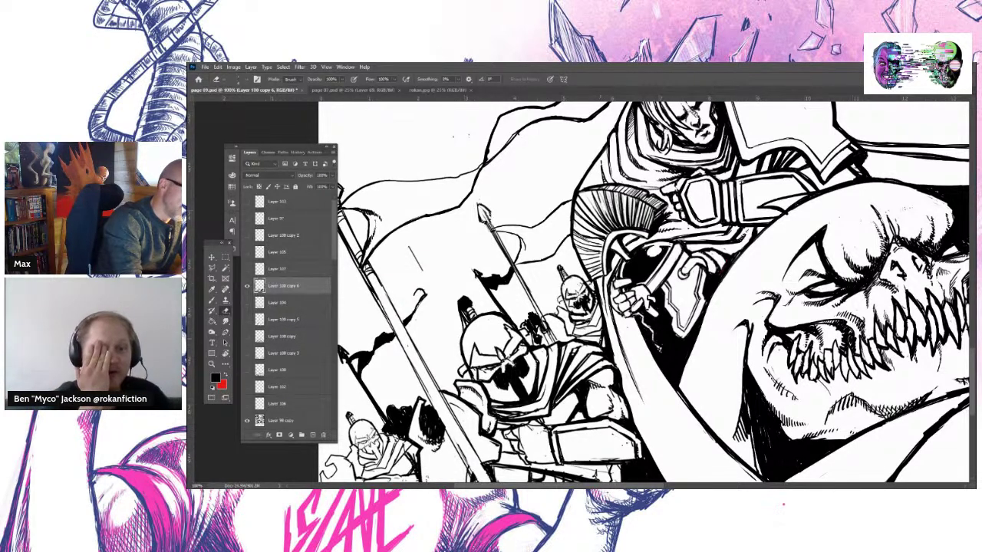
key(b)
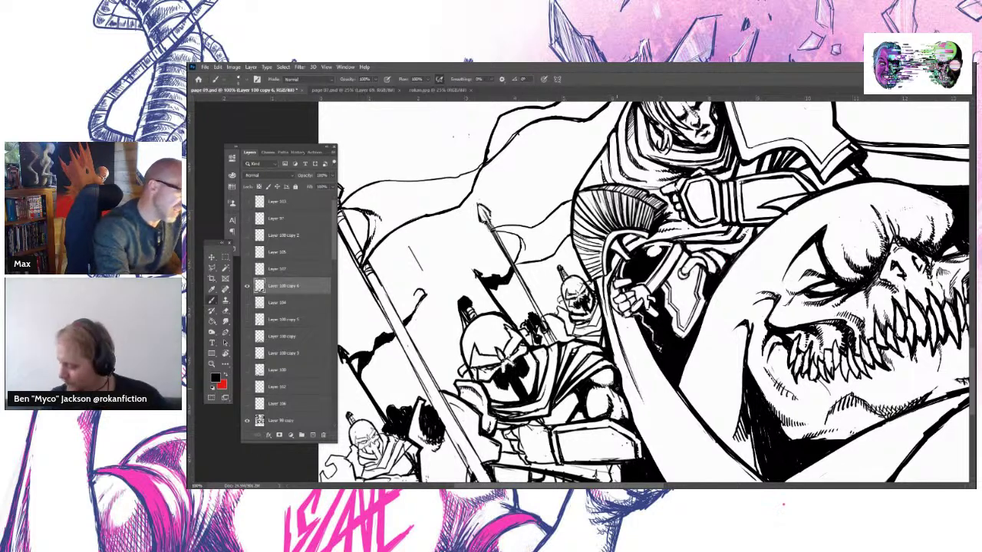
key(e)
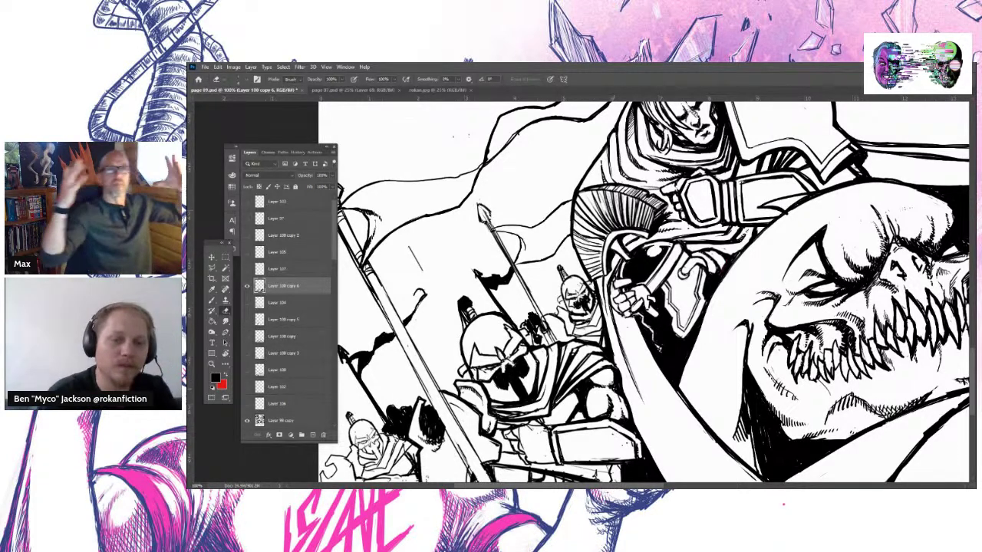
key(b)
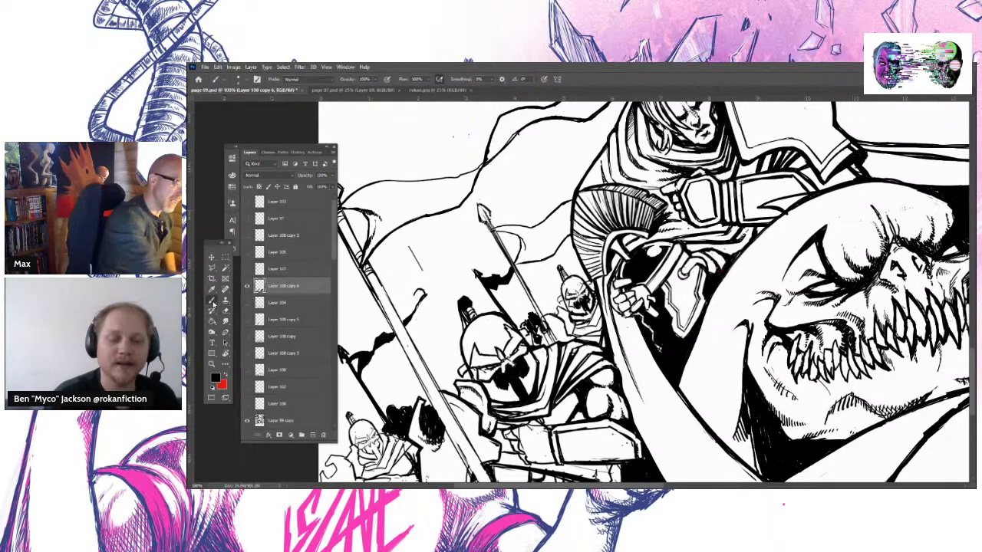
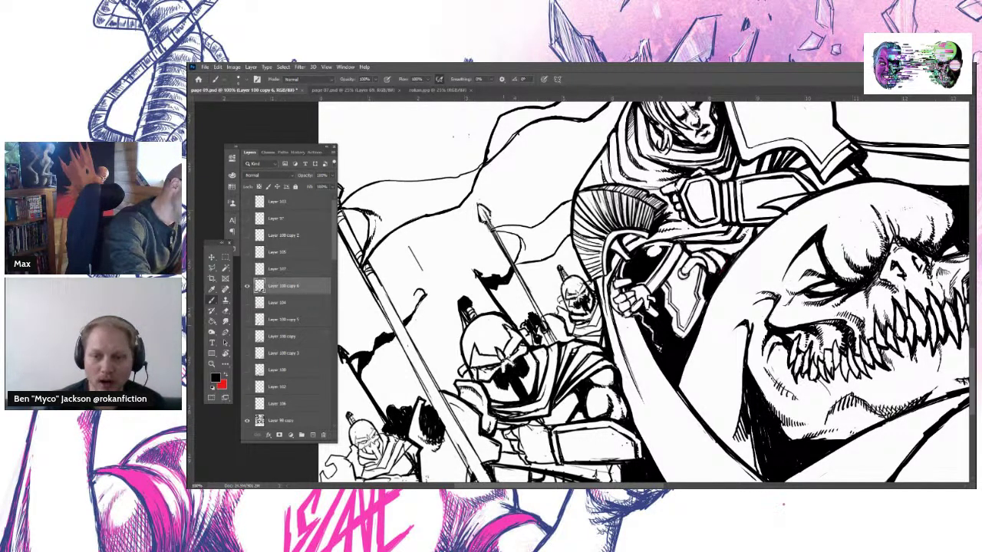
Rework the edge just below the rider's fist and erase white shapes into the black mass beside the leftmost spear
click(225, 311)
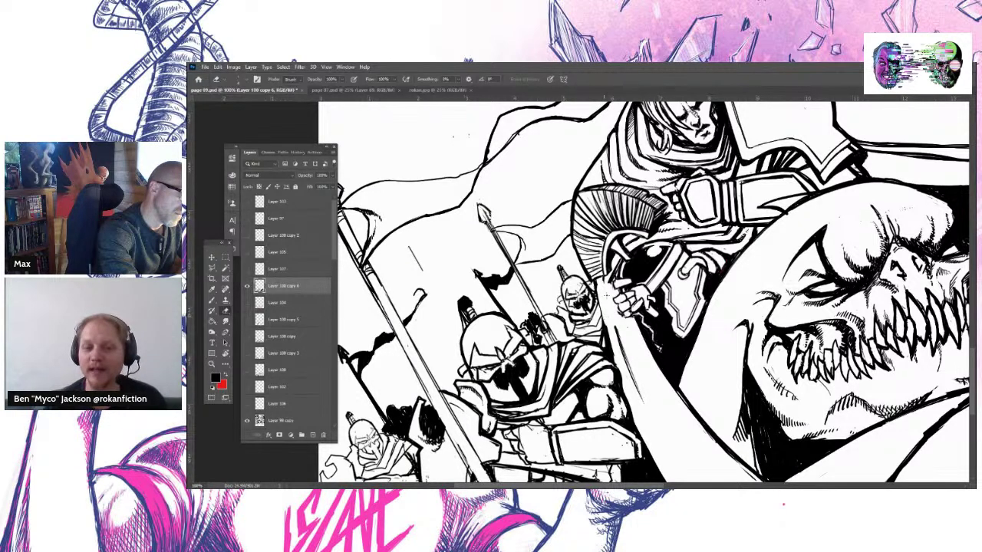
key(b)
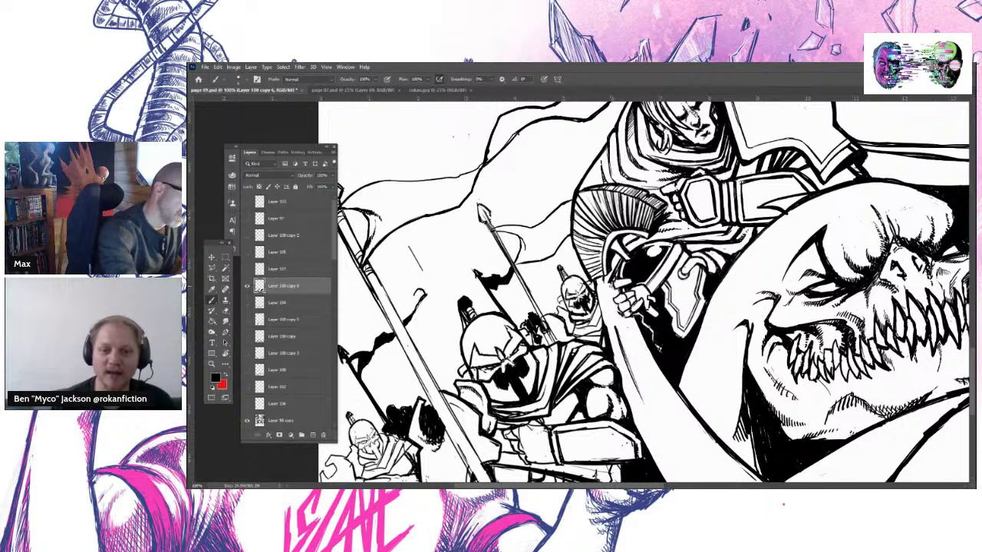
drag(609, 286, 611, 317)
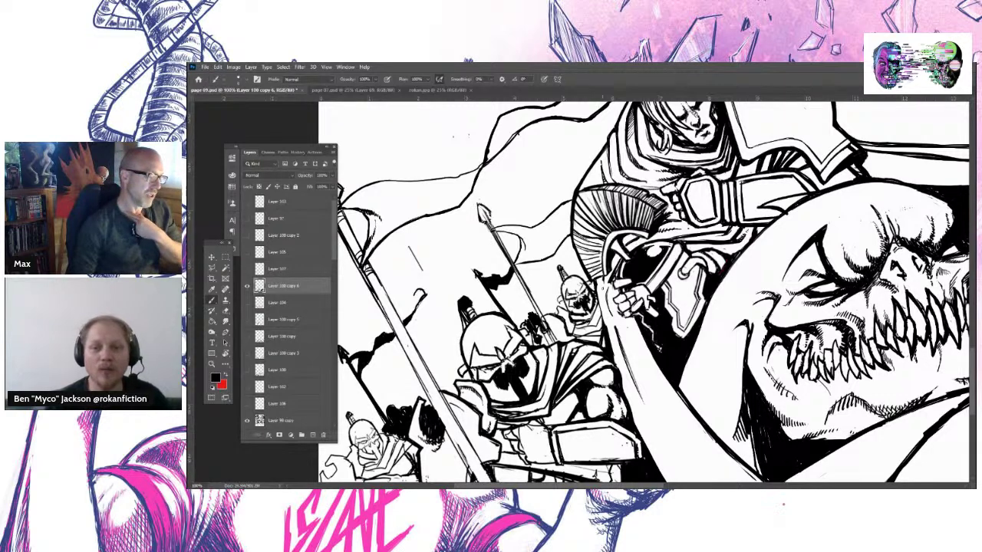
key(e)
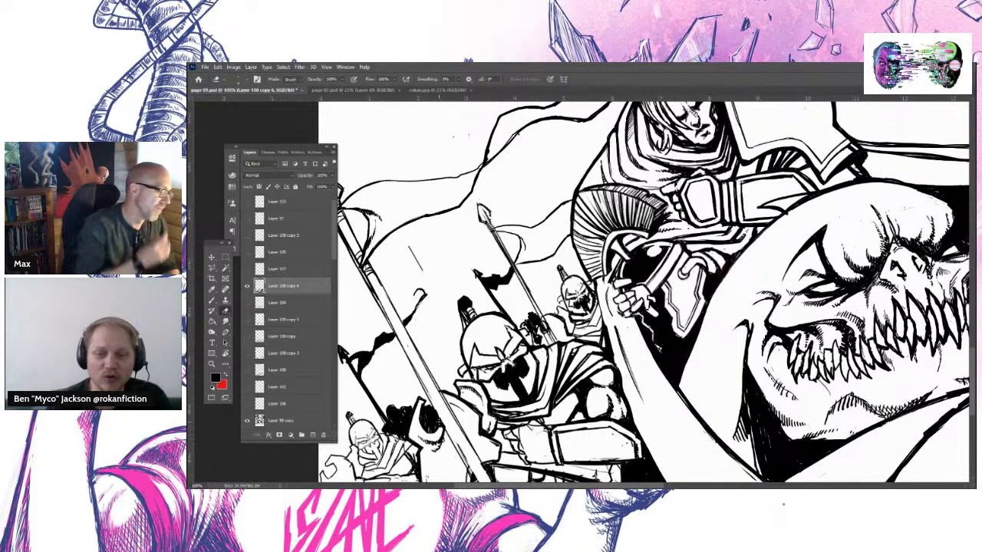
key(b)
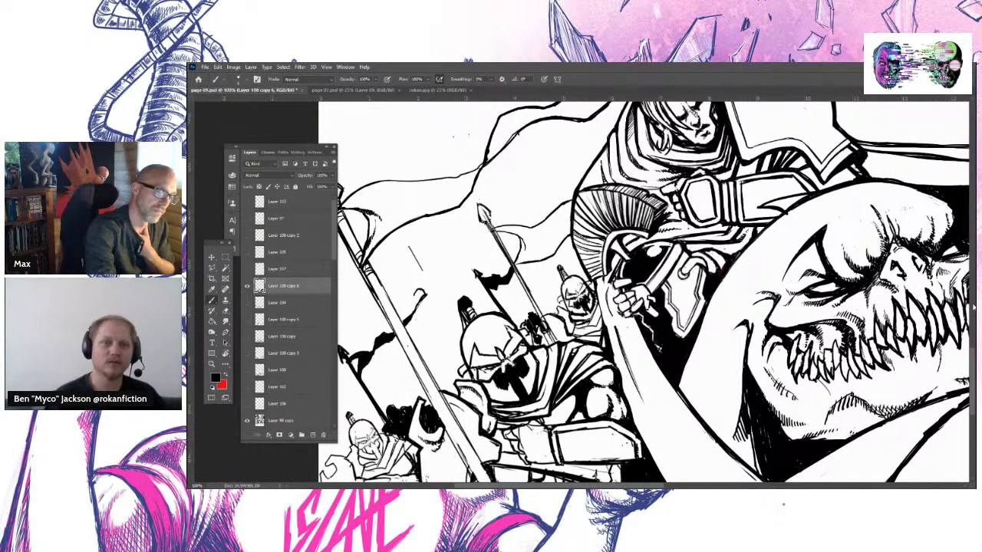
Clean up the outlines of the rider's fist and wrist with alternating eraser and brush touches
scroll(648, 292, up, 3)
scroll(644, 291, down, 10)
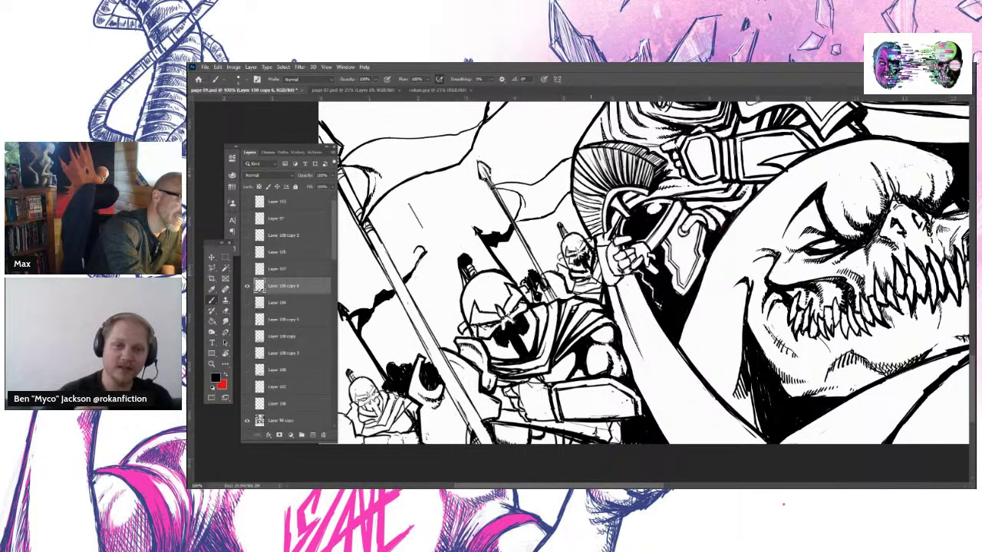
key(e)
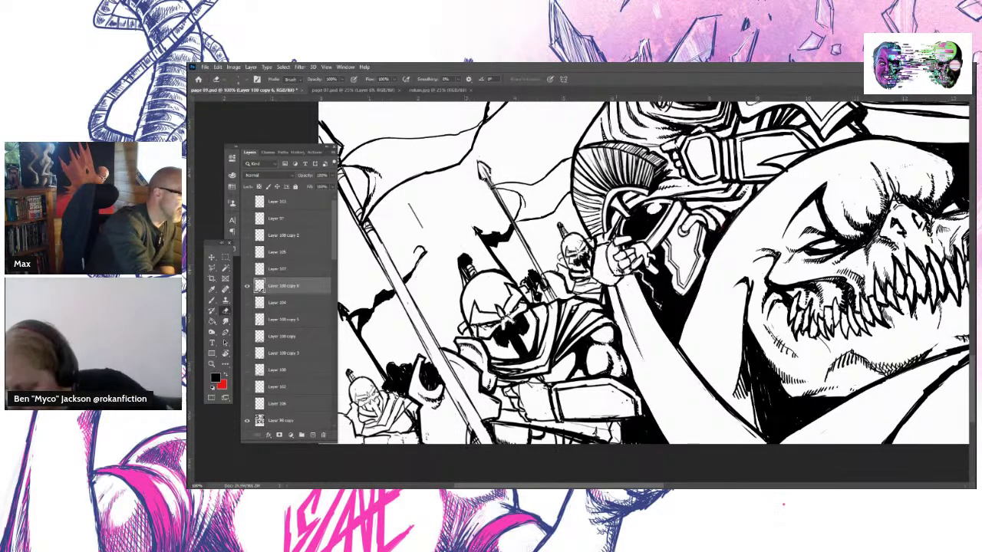
key(z)
key(ctrl+minus)
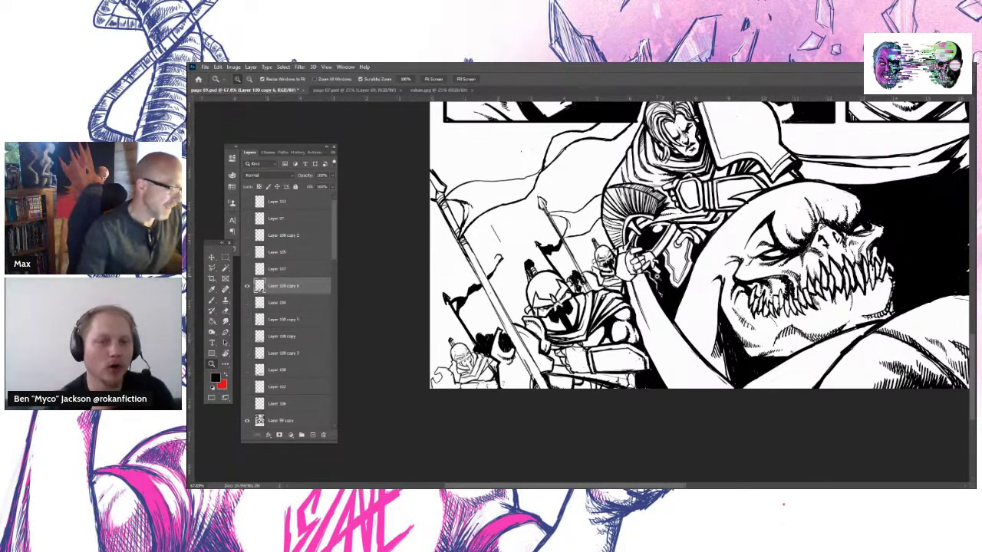
click(225, 311)
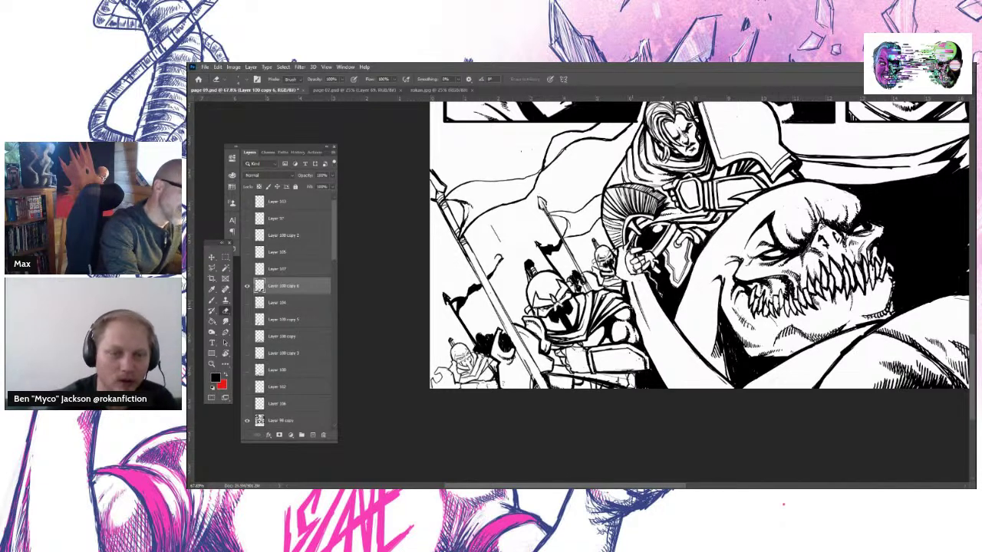
key(b)
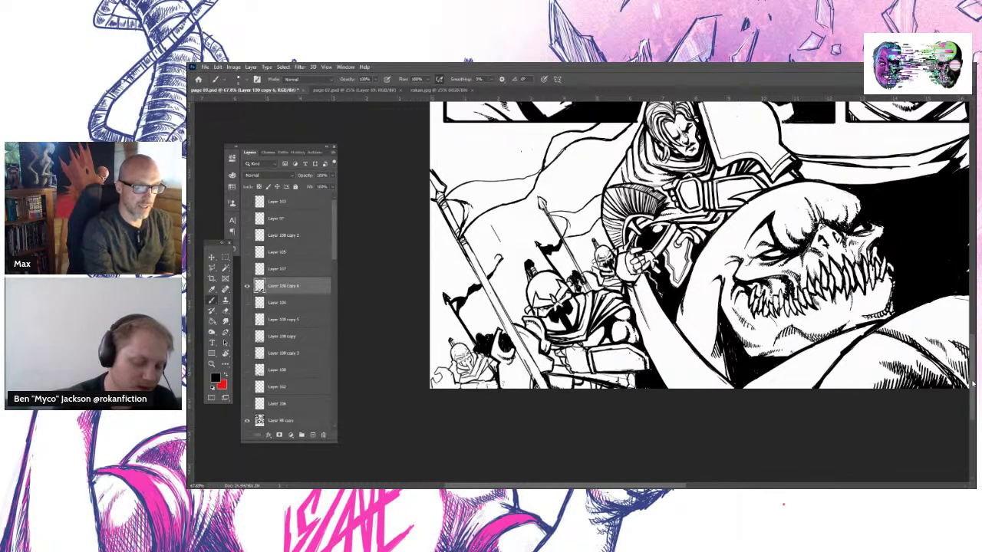
Ink fold and hatching lines on the banners flying from the leftmost and middle spears, trimming them with the eraser
scroll(699, 292, up, 3)
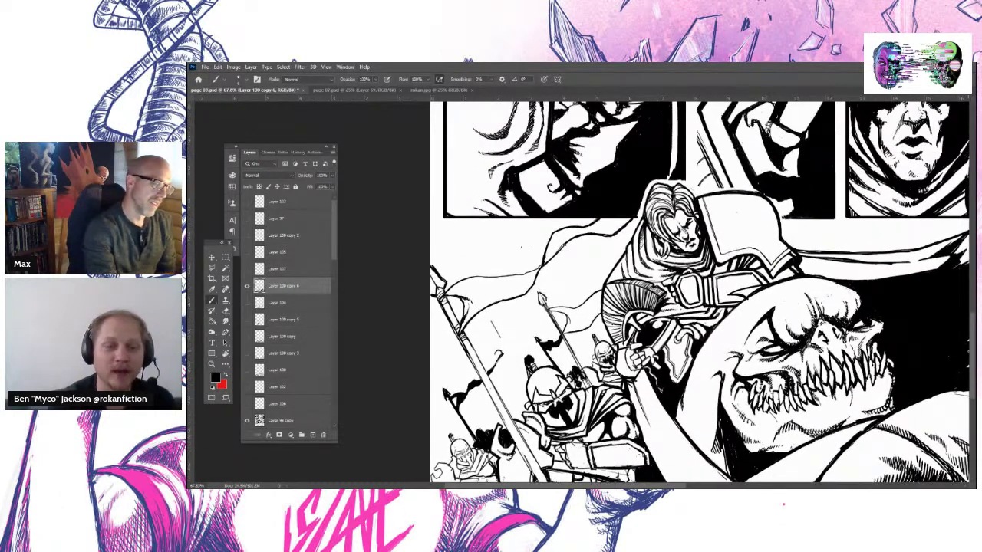
click(225, 310)
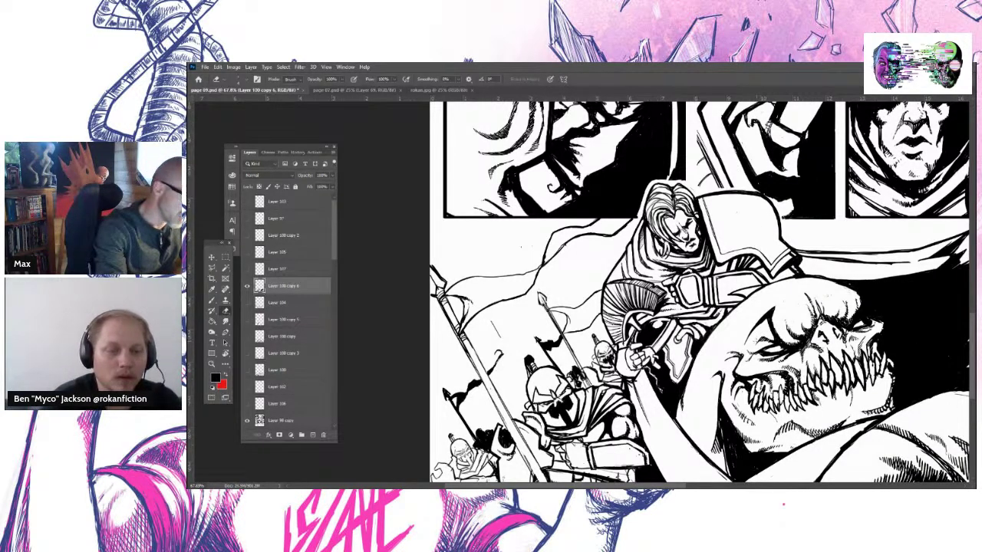
click(211, 301)
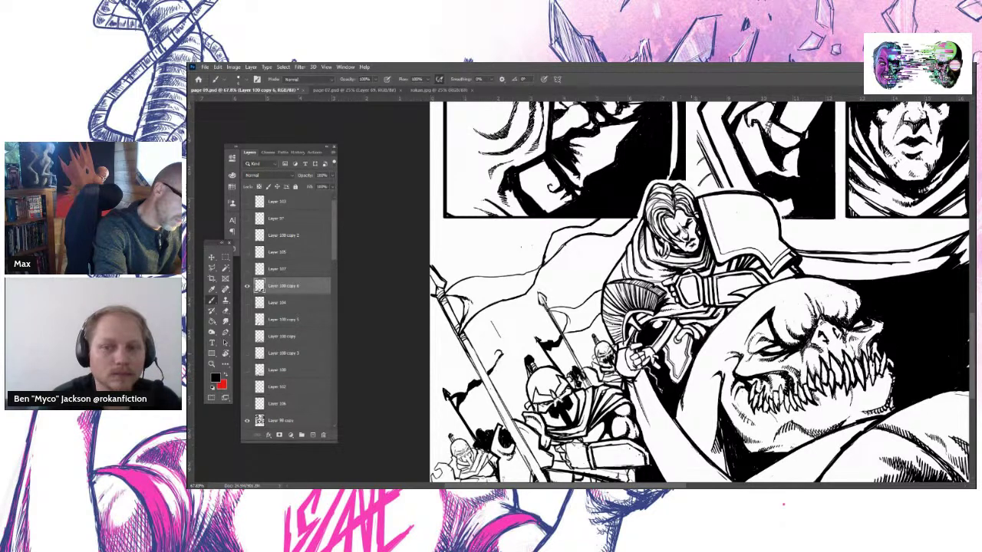
key(e)
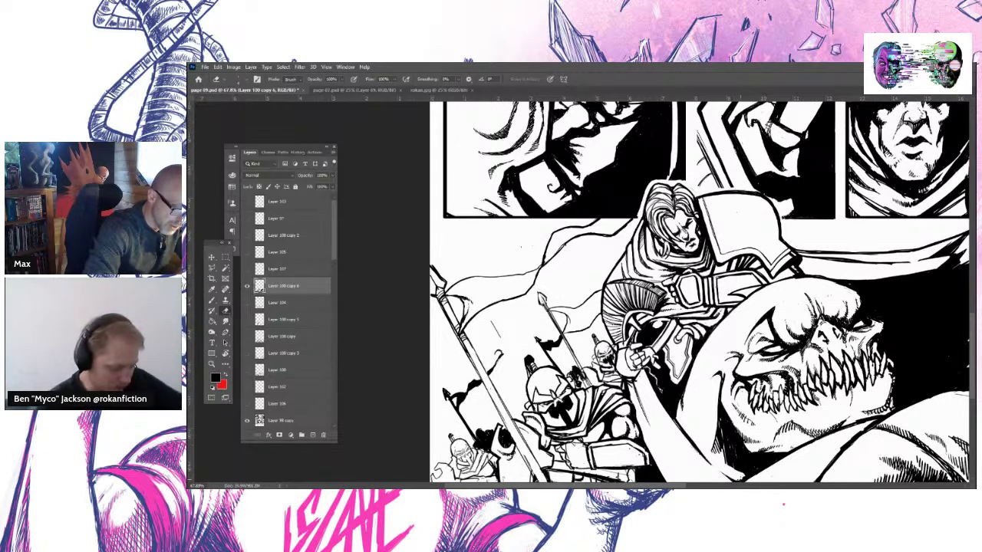
key(b)
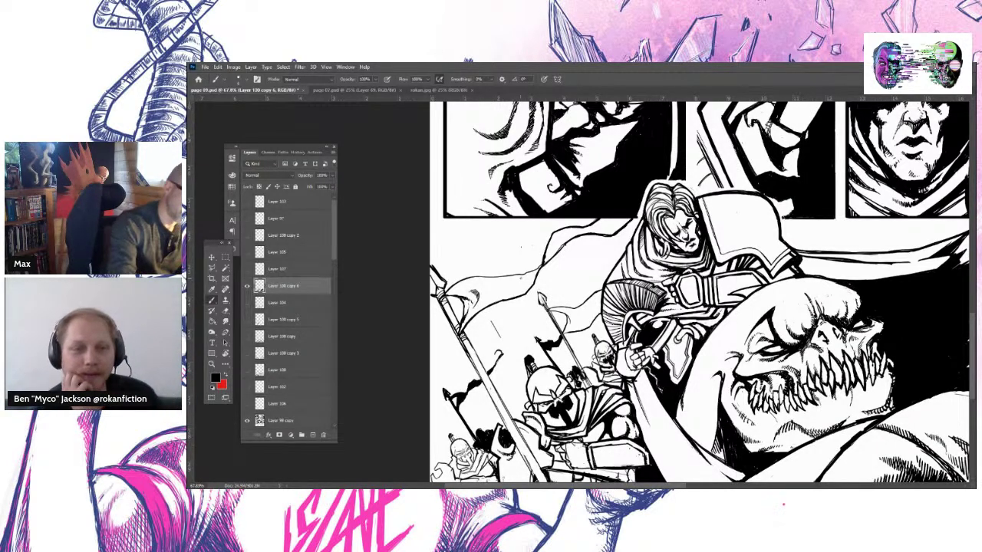
key(e)
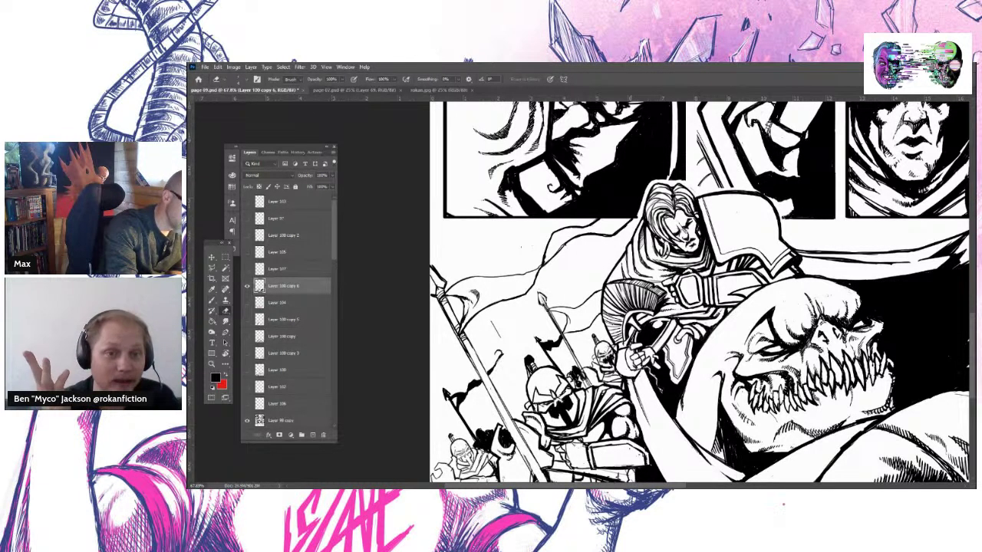
key(b)
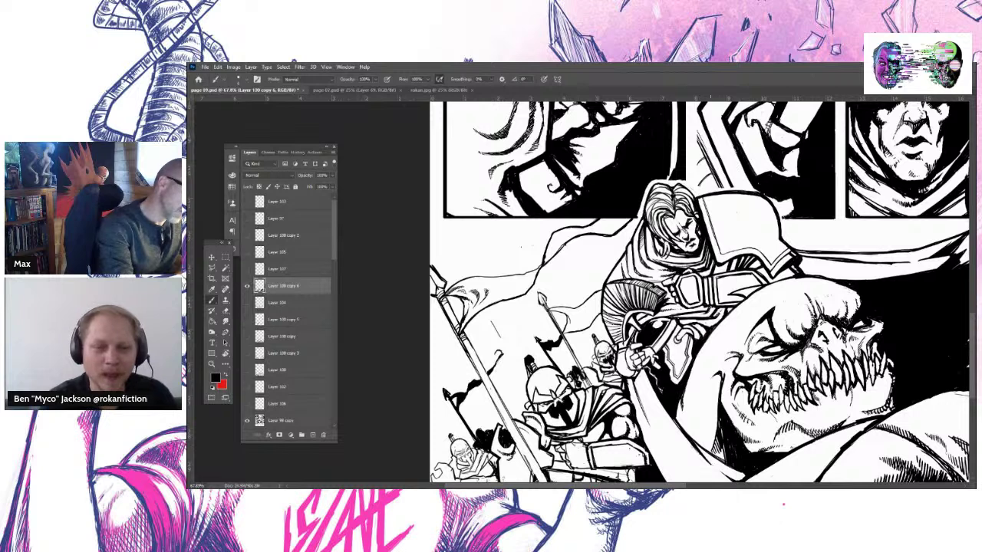
key(e)
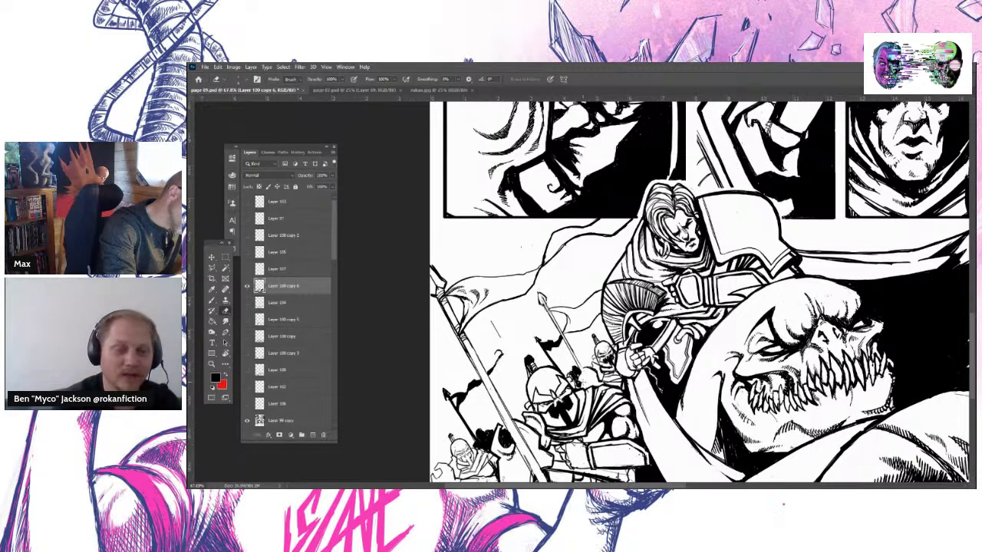
key(b)
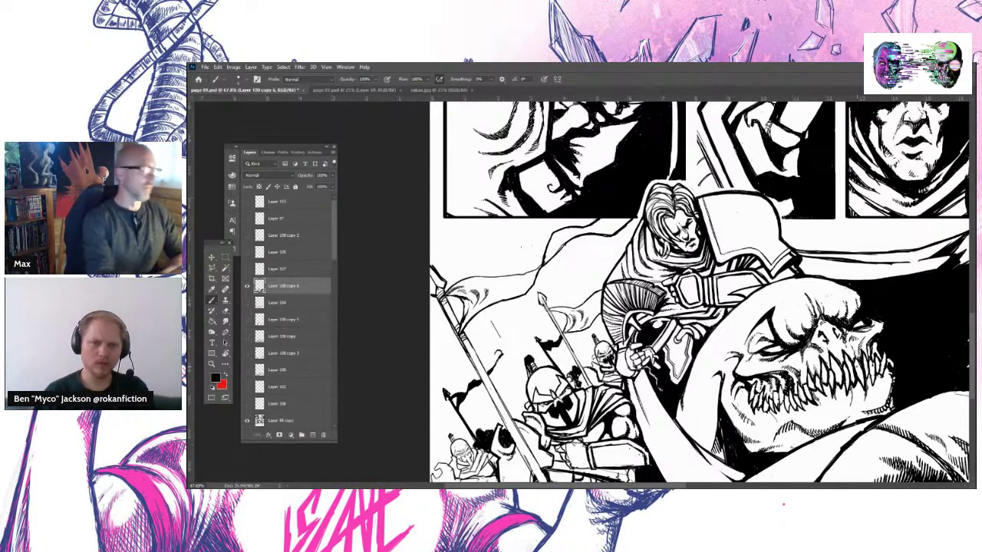
Ink two long diagonal lines running down from beneath the rider's fist beside the small masked soldier
key(z)
drag(656, 264, 663, 257)
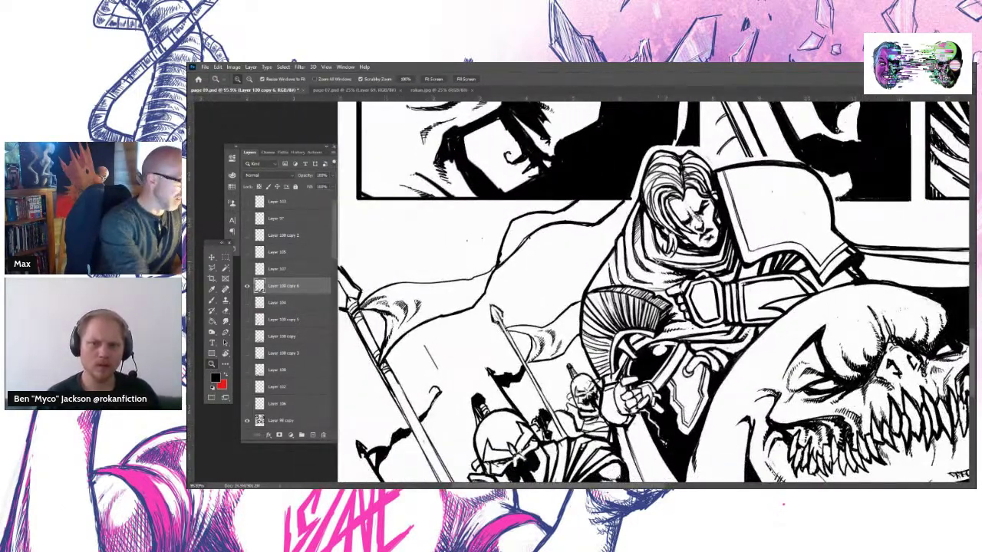
key(b)
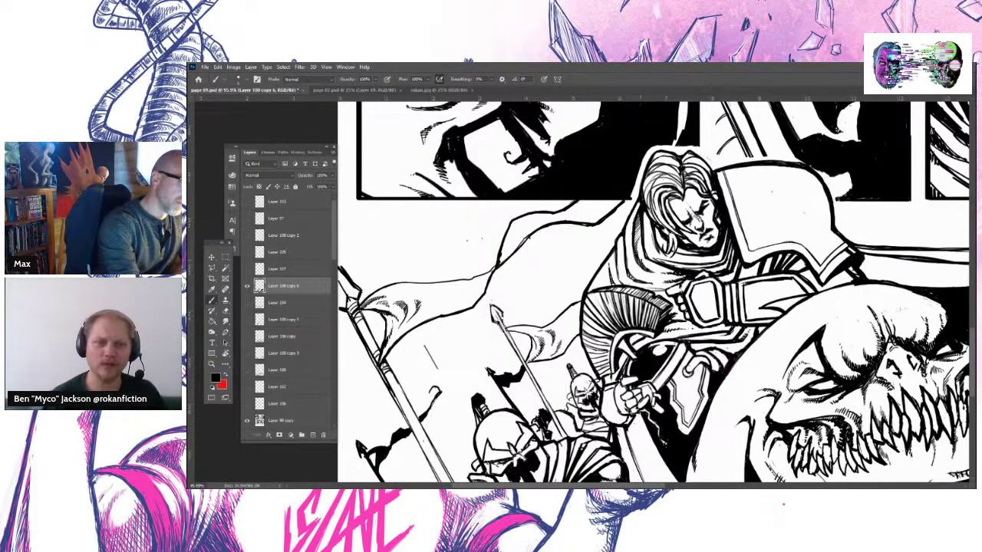
key(e)
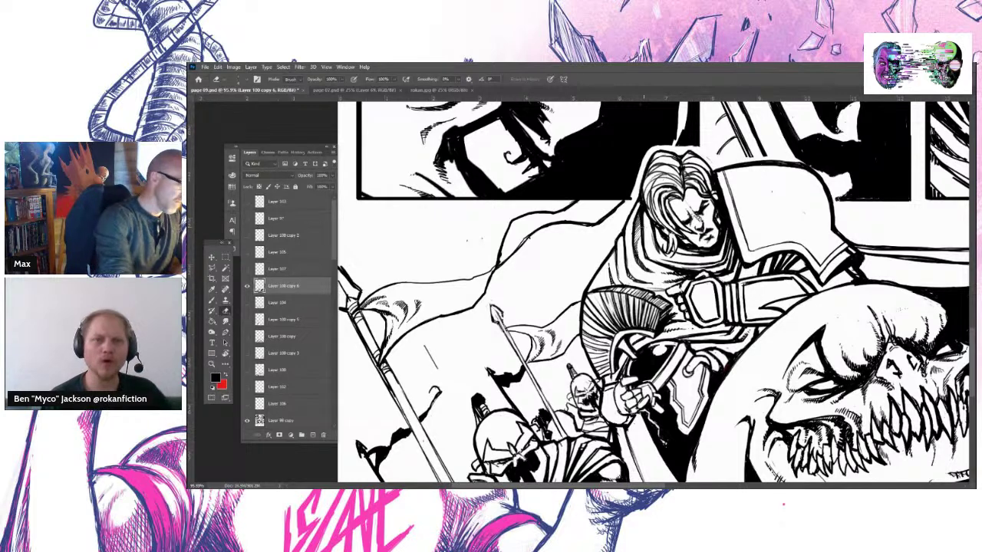
key(b)
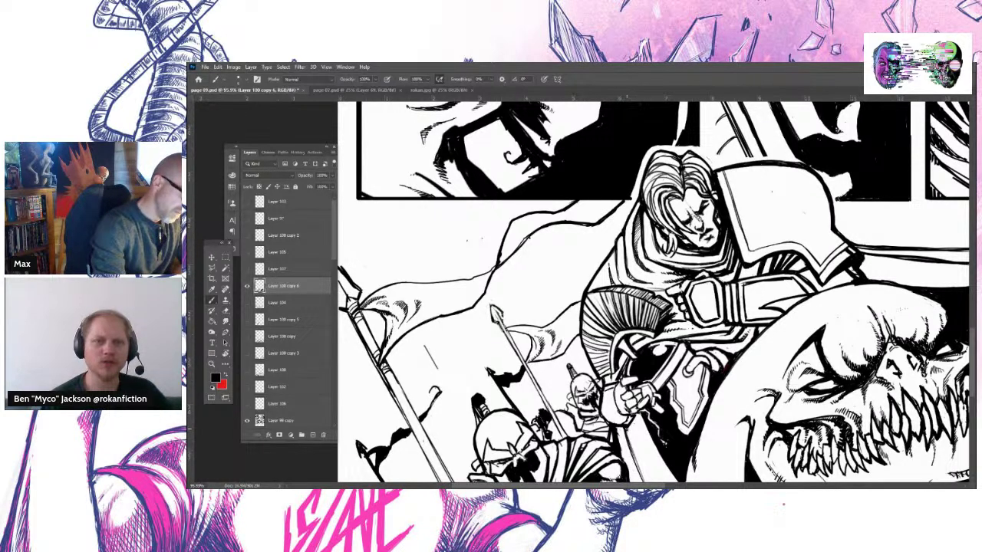
drag(623, 431, 642, 482)
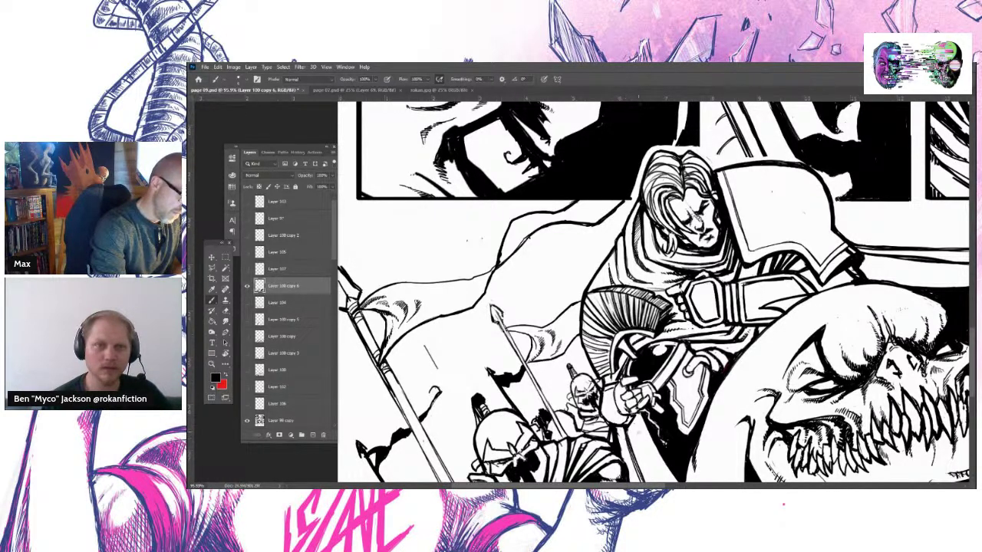
drag(630, 424, 659, 483)
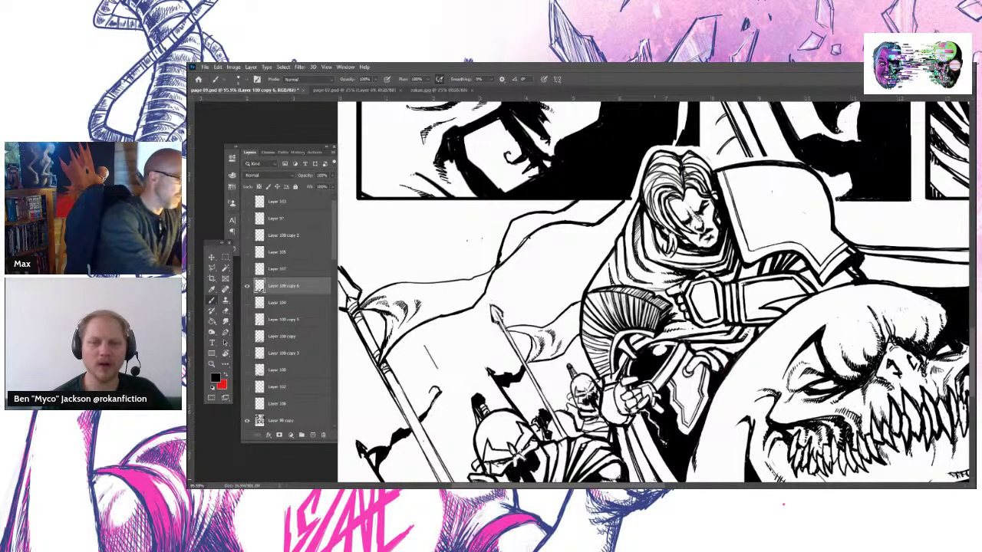
Fit the whole comic page in view to check the overall balance of the inks
click(211, 364)
drag(743, 321, 616, 337)
key(ctrl+0)
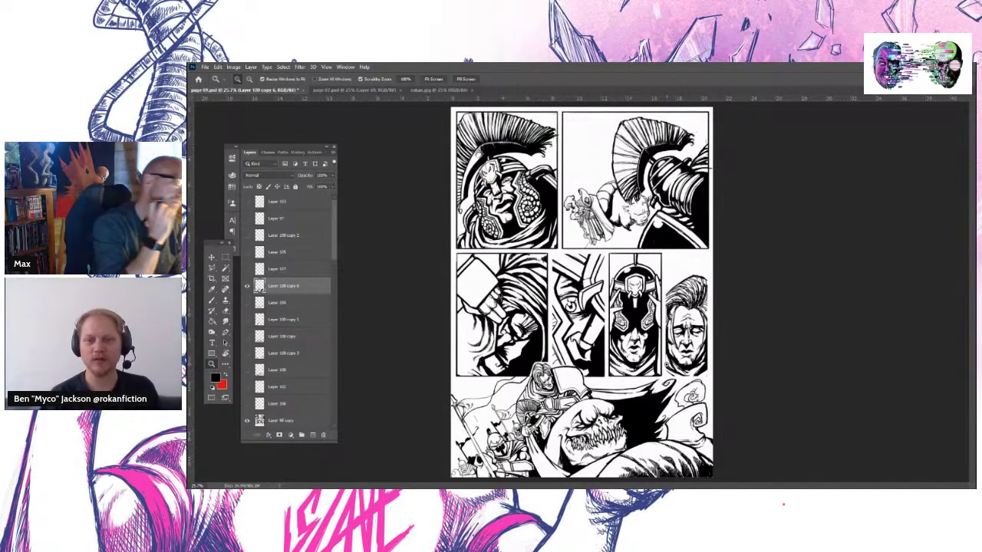
key(b)
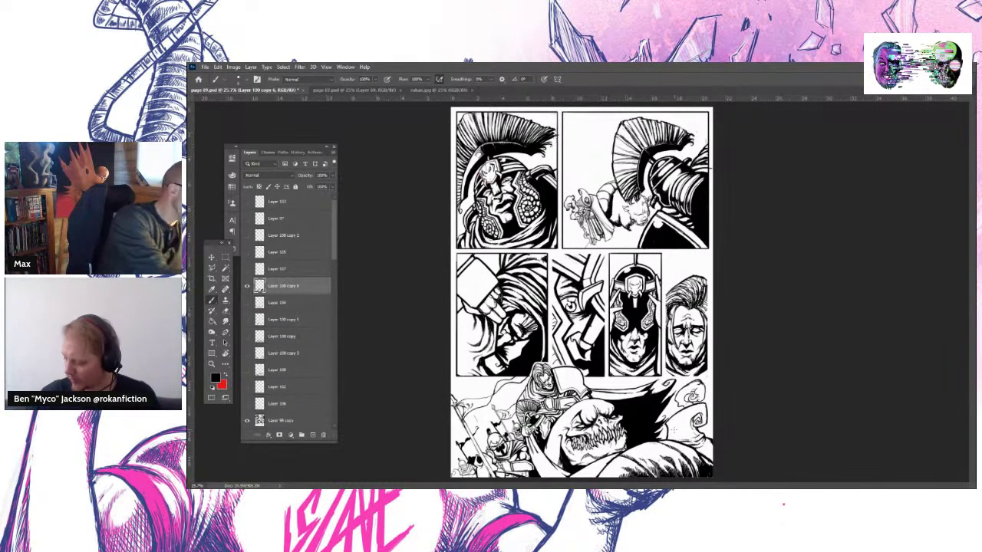
Touch up the inks along the long diagonal lines running from beneath the rider's fist to the bottom panel's lower edge
key(z)
mouse_move(539, 464)
mouse_down()
mouse_move(560, 465)
mouse_move(537, 464)
mouse_up()
drag(972, 299, 971, 326)
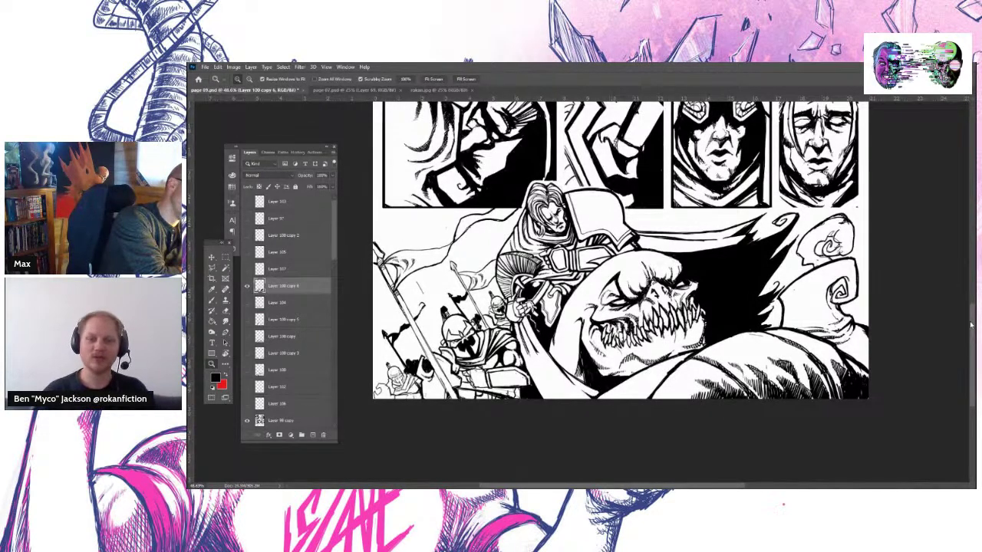
key(b)
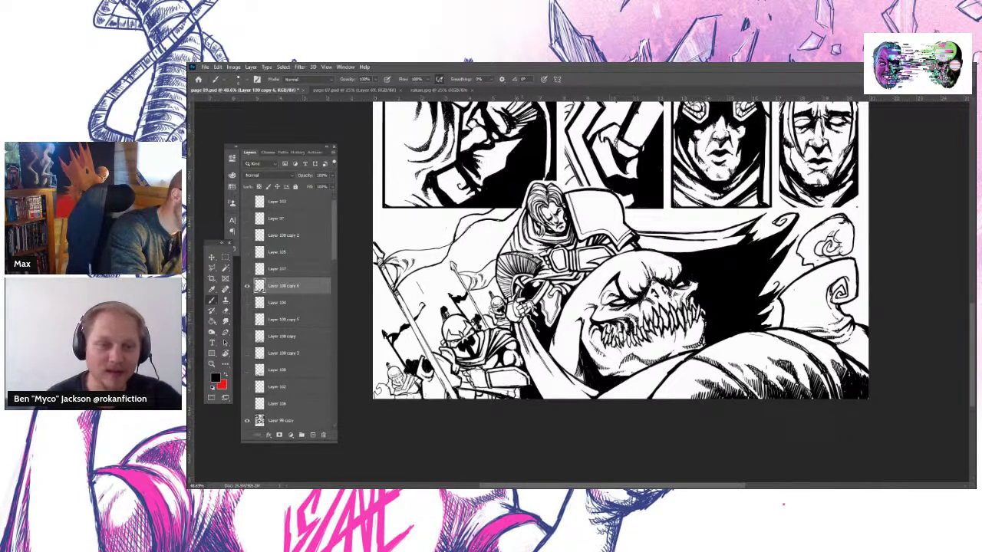
drag(525, 331, 566, 393)
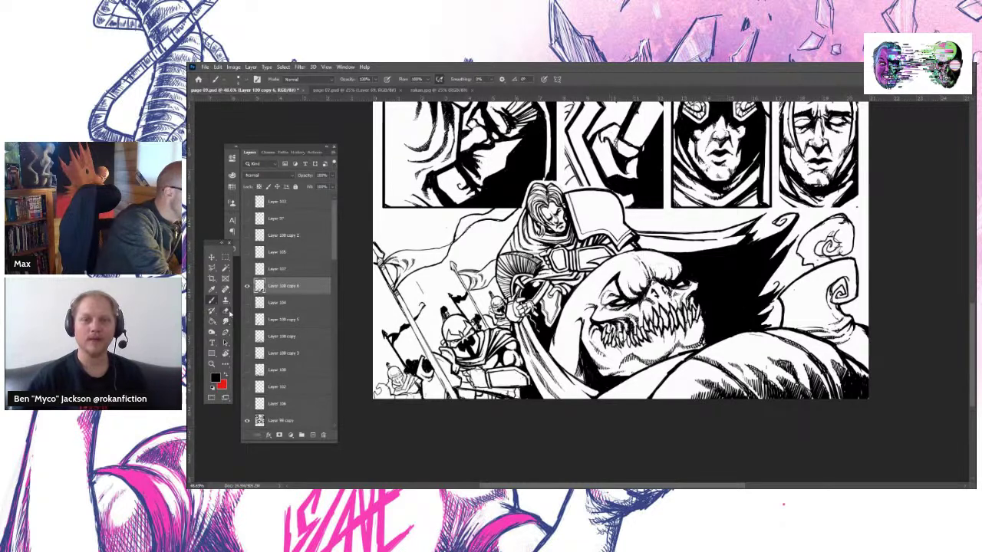
click(225, 310)
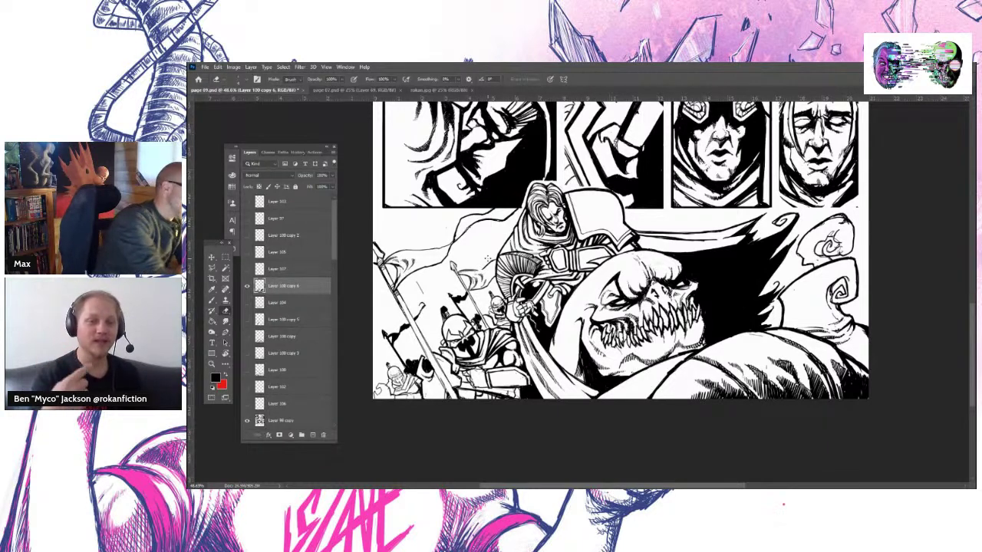
key(b)
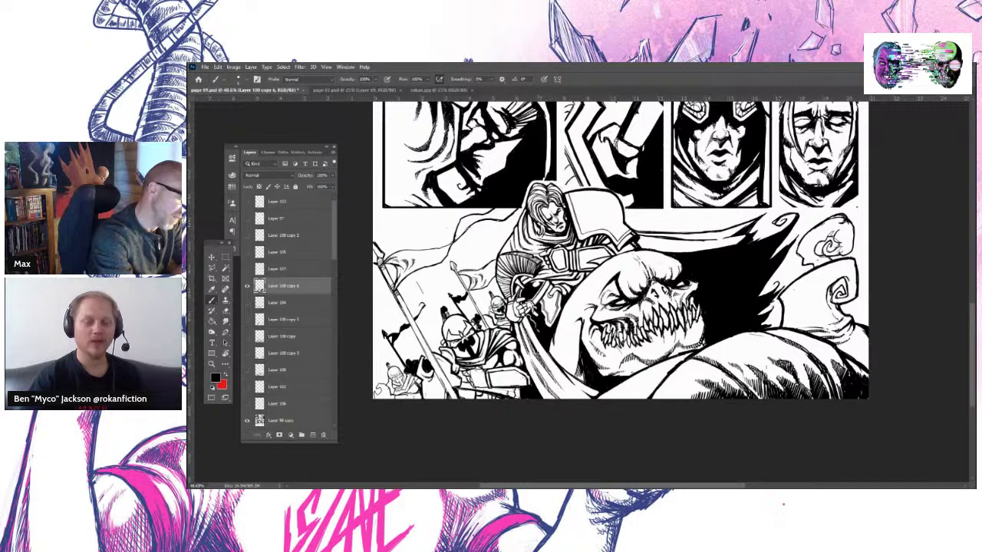
drag(549, 374, 574, 399)
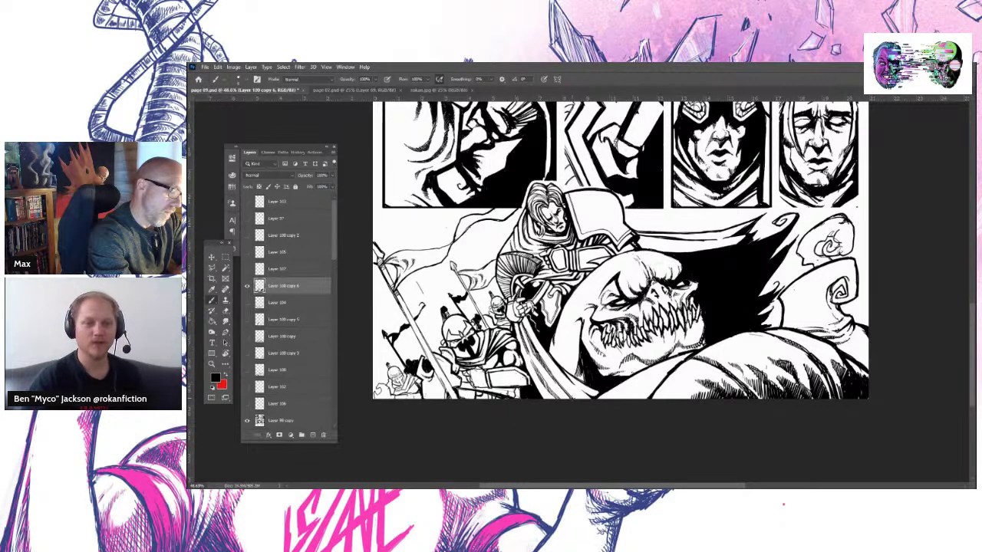
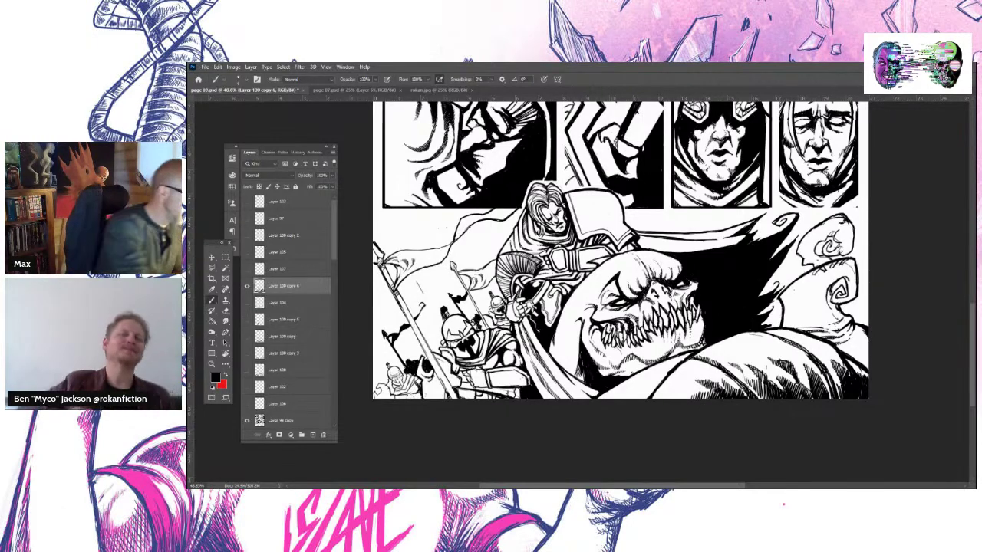
Check the whole of page 09 in view and look over the castle page for comparison
key(z)
key(ctrl+0)
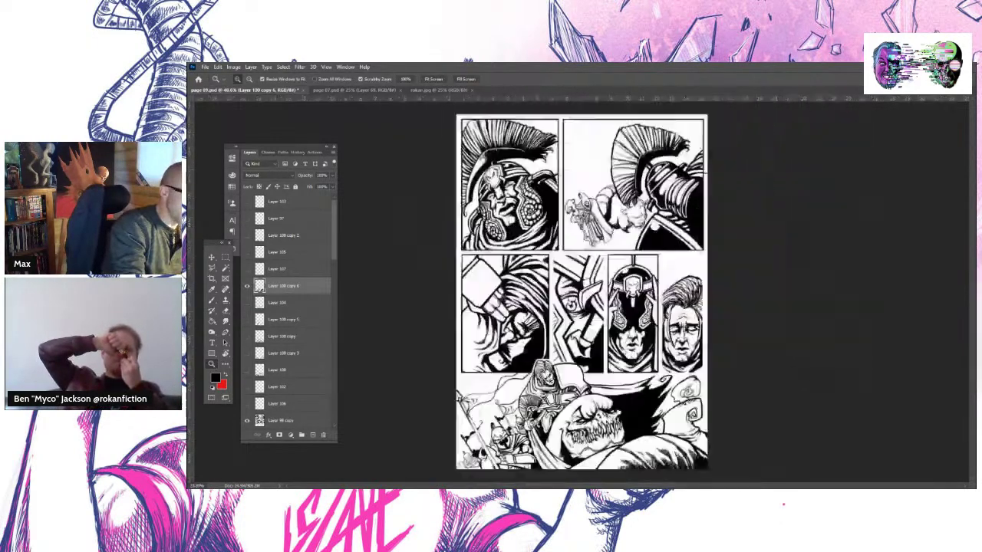
key(ctrl+minus)
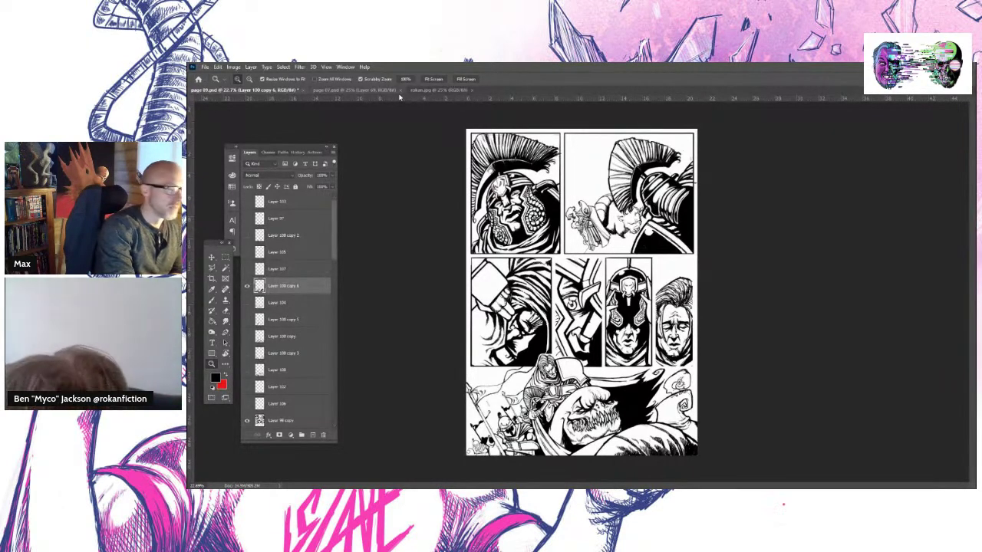
click(425, 92)
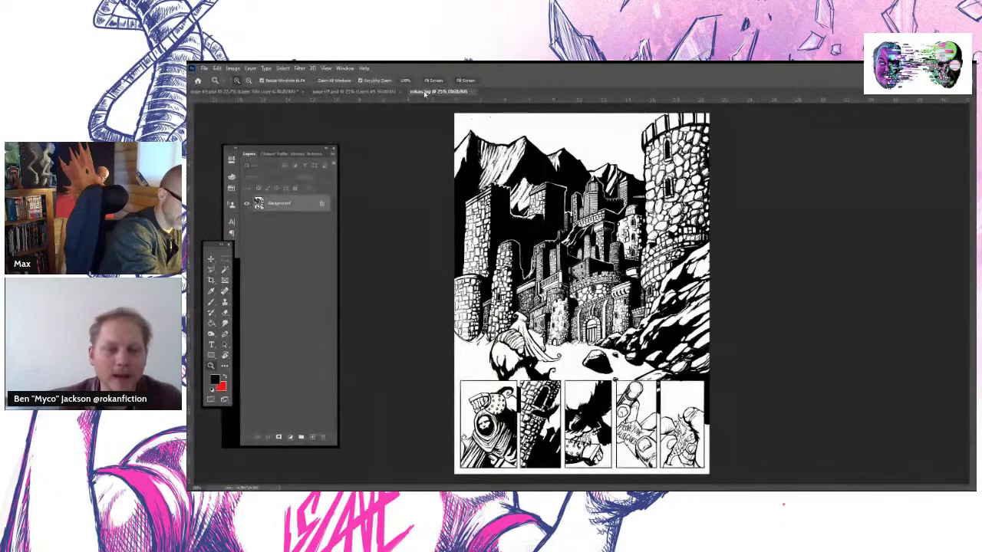
On page 07, show the guides and move the nearest outside vertical guide to the right-hand margin of the panels
click(377, 91)
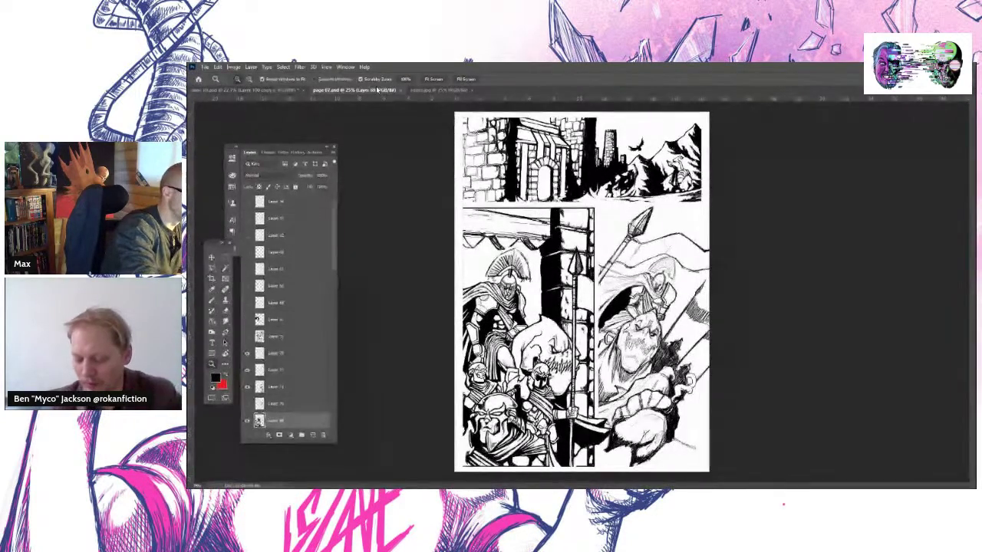
click(326, 67)
click(360, 222)
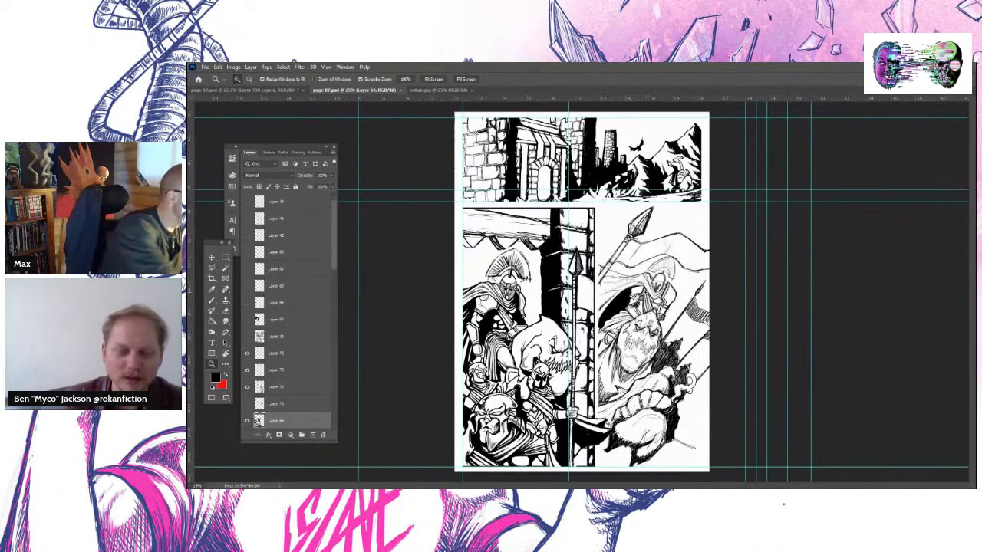
key(v)
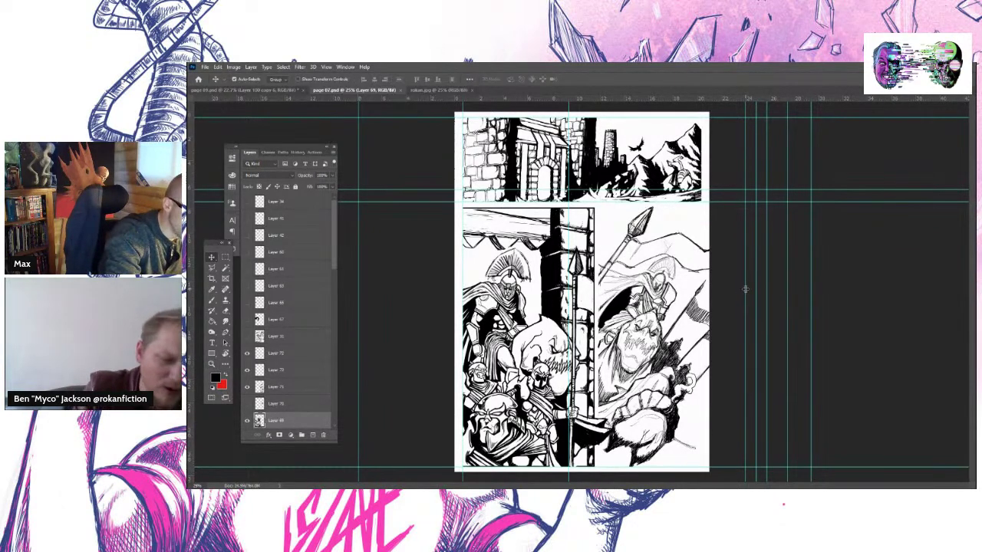
drag(745, 290, 702, 275)
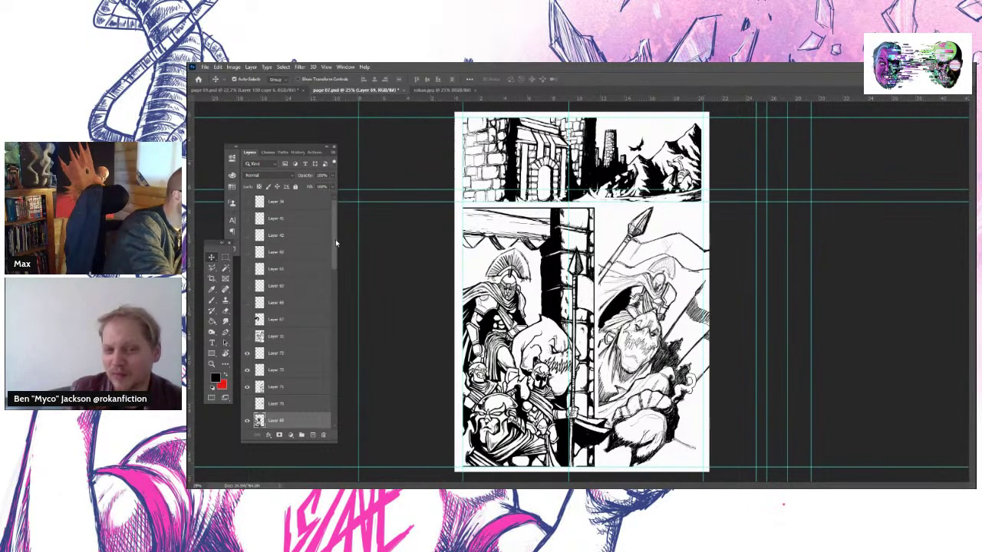
Identify the layer holding the top panel's castle art and scale it slightly wider to meet the right-hand margin guide
drag(336, 243, 333, 280)
click(249, 321)
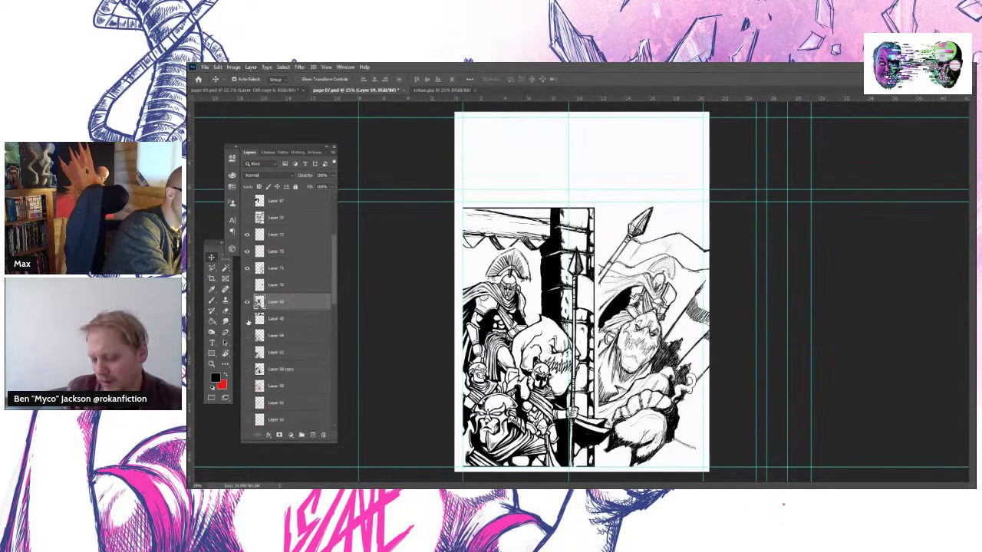
click(248, 321)
click(266, 322)
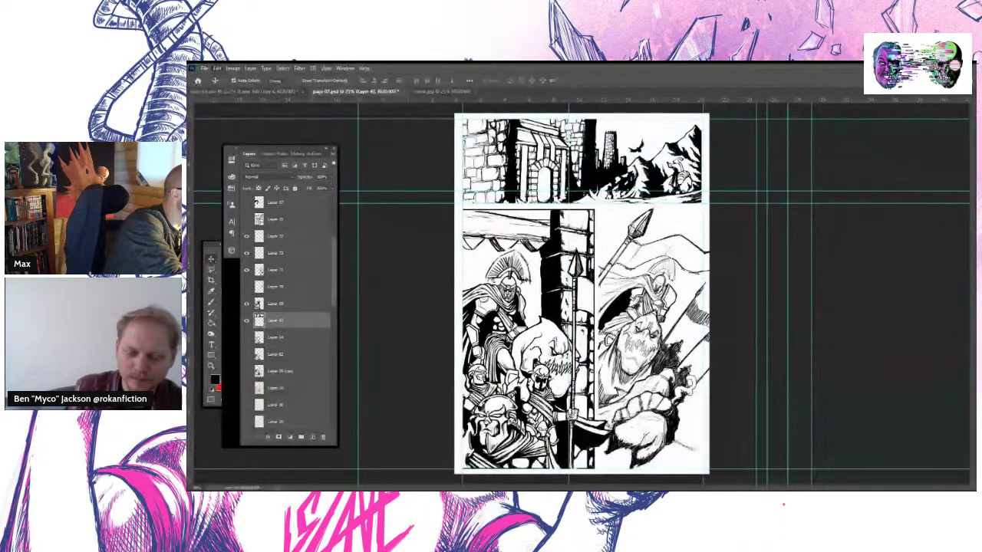
right_click(311, 248)
click(351, 266)
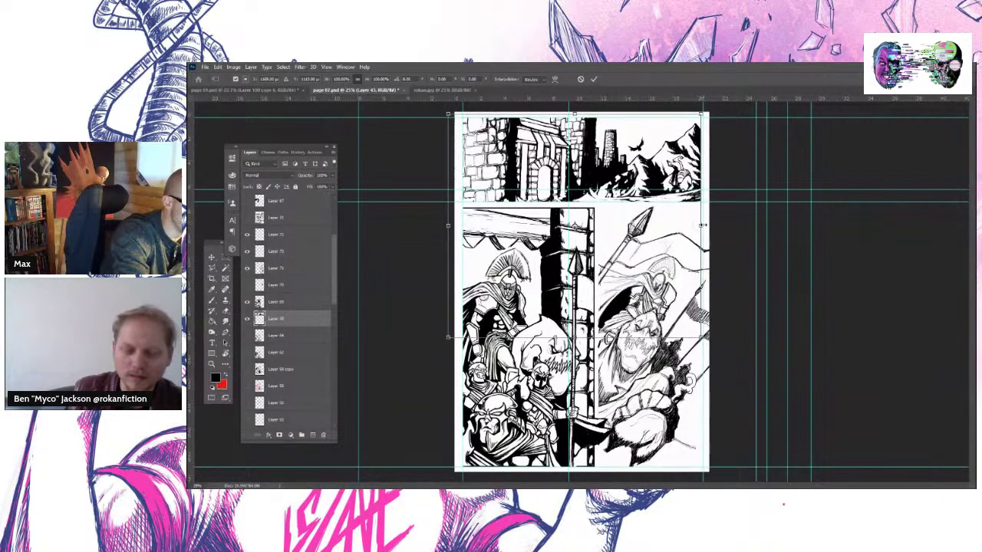
mouse_move(701, 224)
mouse_down()
mouse_move(703, 215)
mouse_move(702, 224)
mouse_up()
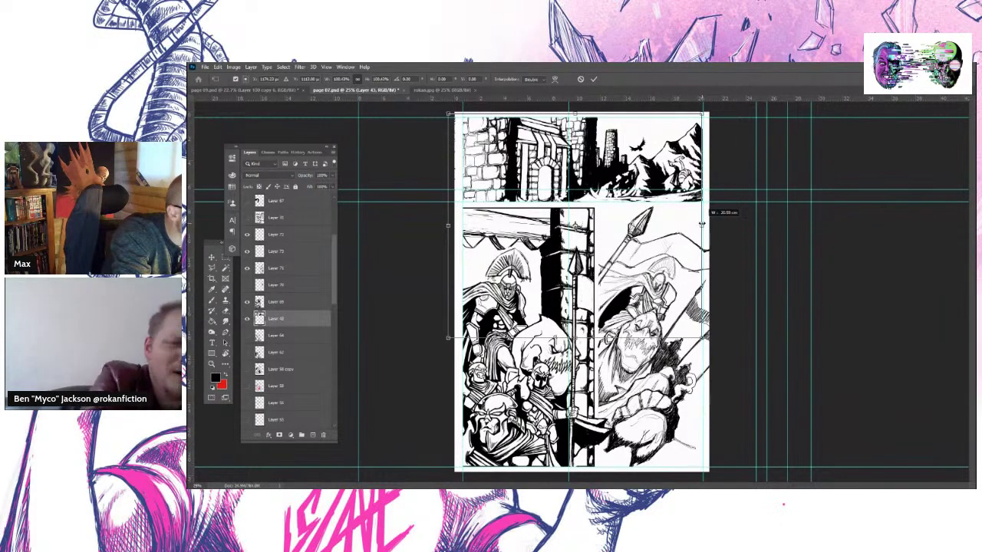
drag(701, 224, 703, 224)
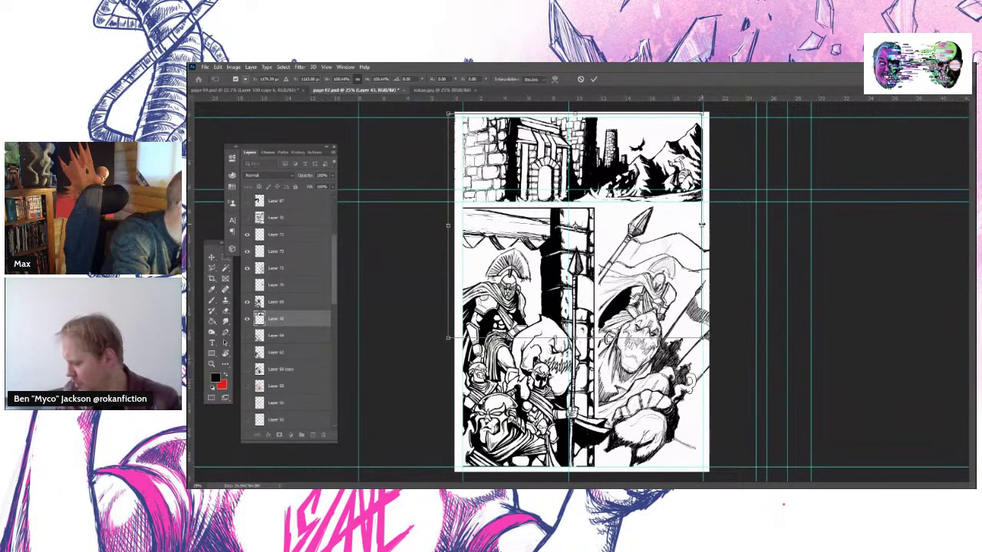
key(Return)
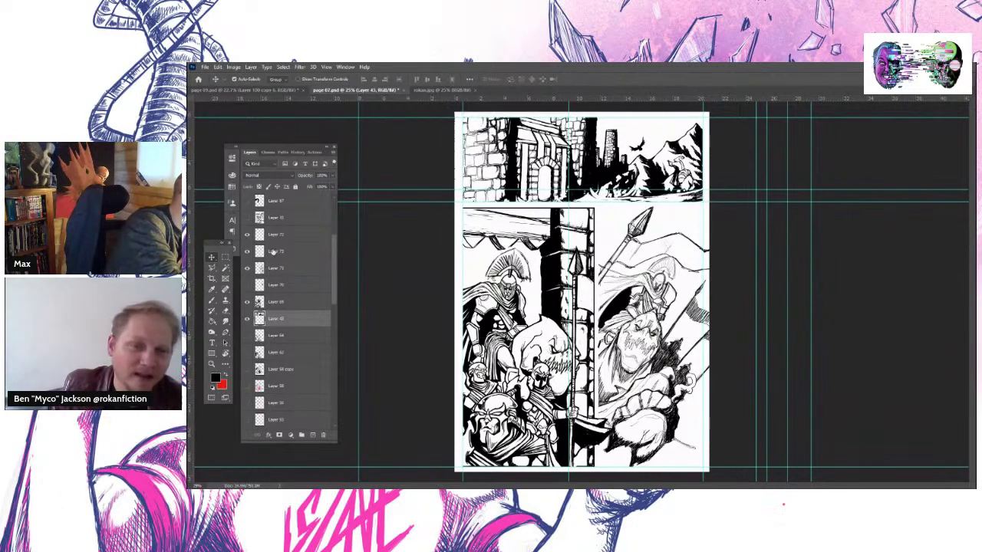
click(225, 257)
drag(457, 210, 435, 93)
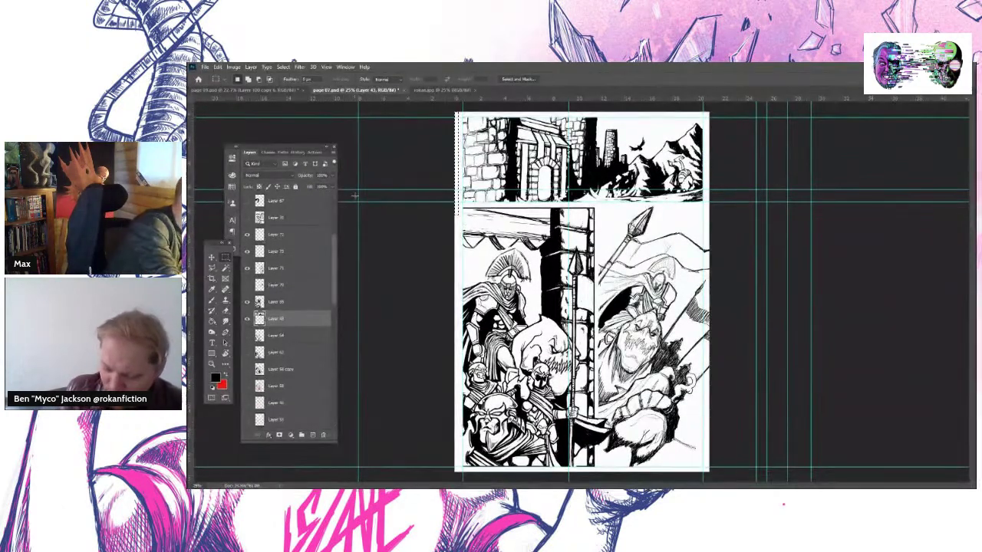
key(ctrl+d)
Make Layer 72 active and move the middle vertical guide off the artwork, out past the page's right edge
click(331, 236)
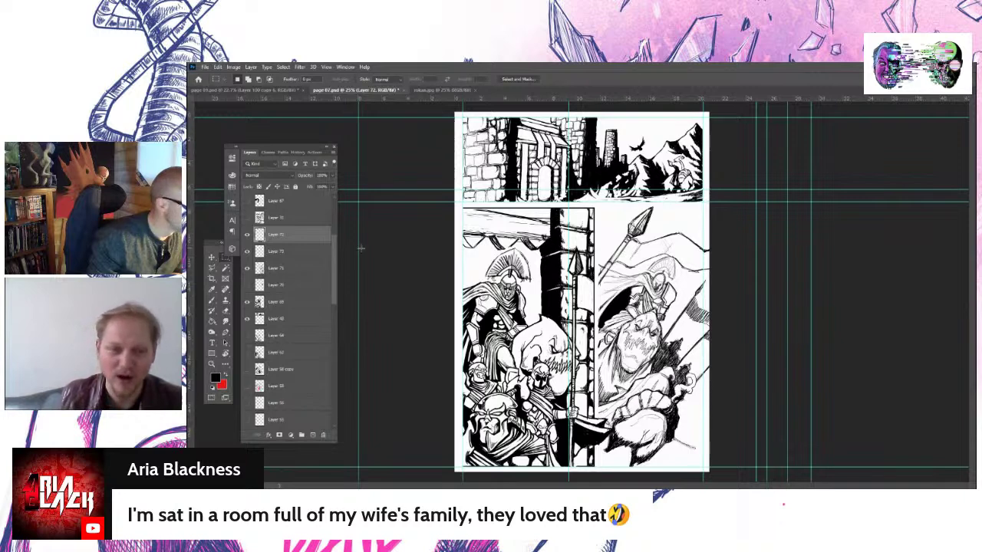
click(212, 257)
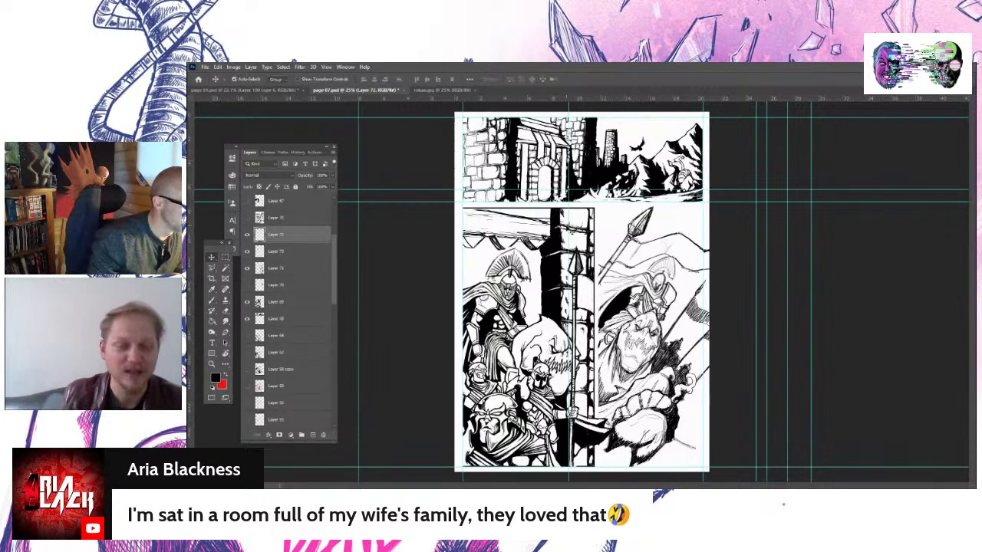
drag(586, 98, 600, 244)
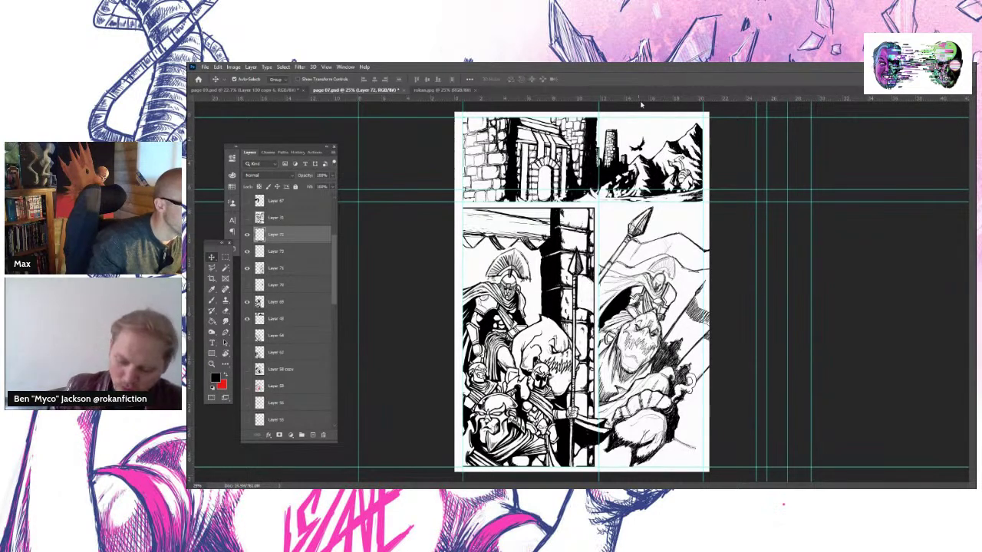
drag(641, 104, 679, 95)
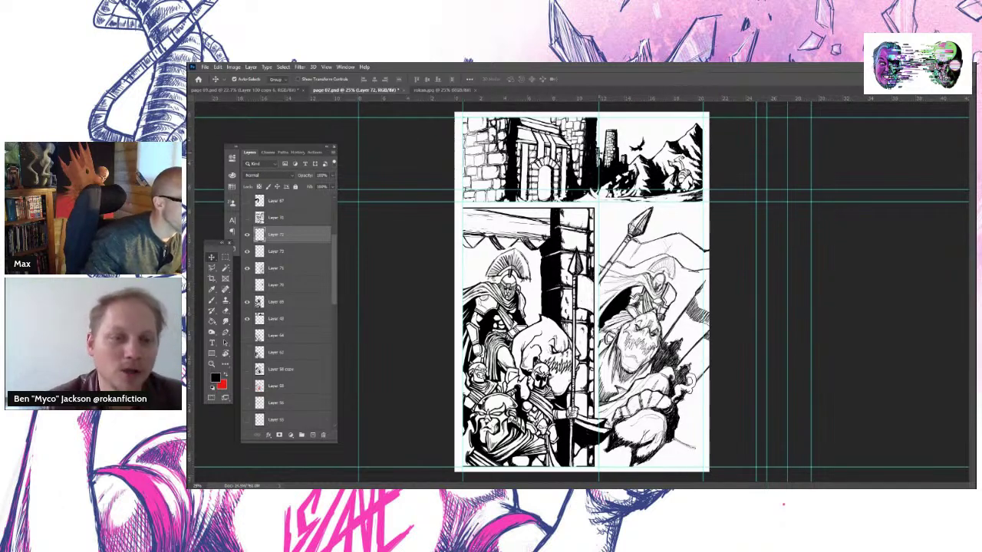
drag(600, 142, 766, 153)
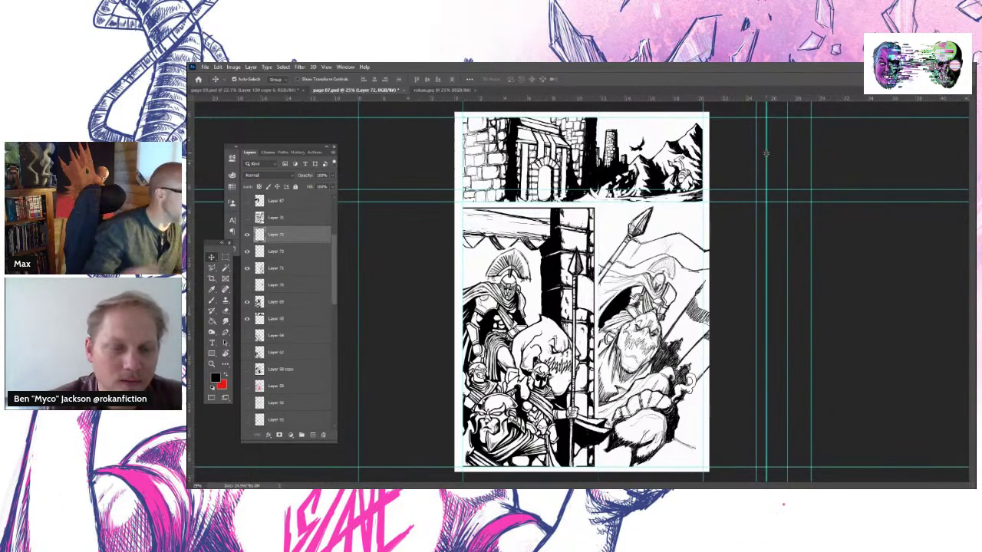
click(247, 234)
click(247, 235)
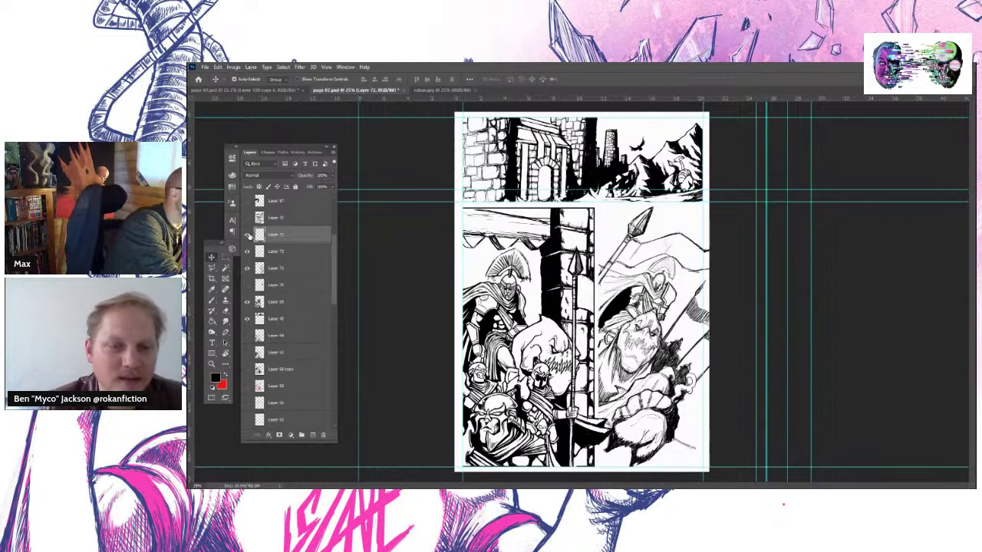
Remove the extra horizontal guide that crosses the lower part of the top panel
click(212, 301)
click(243, 81)
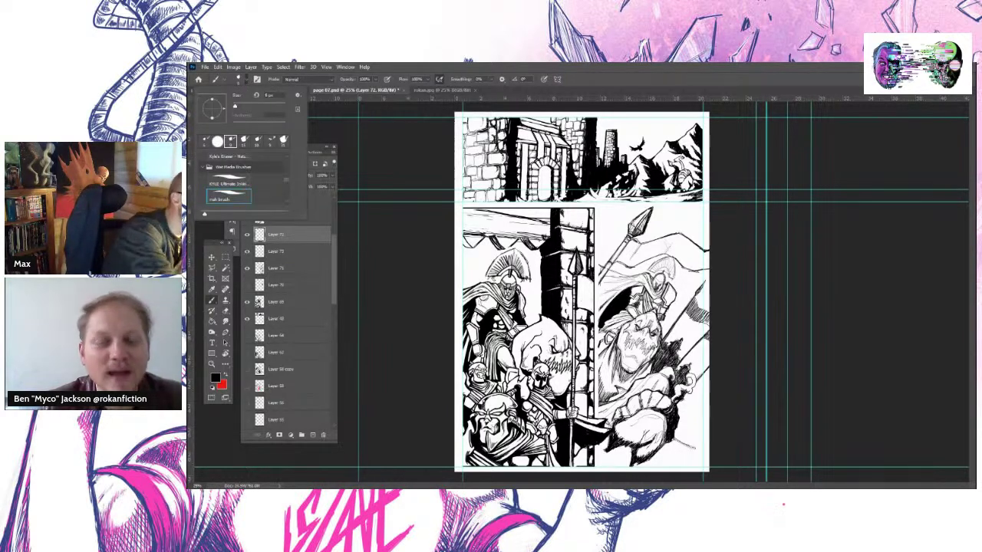
key(Escape)
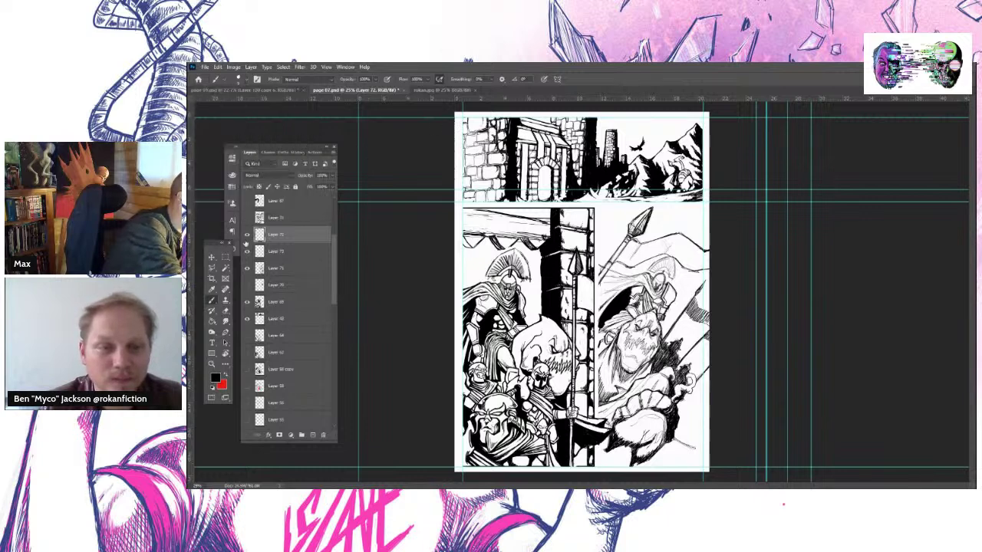
key(v)
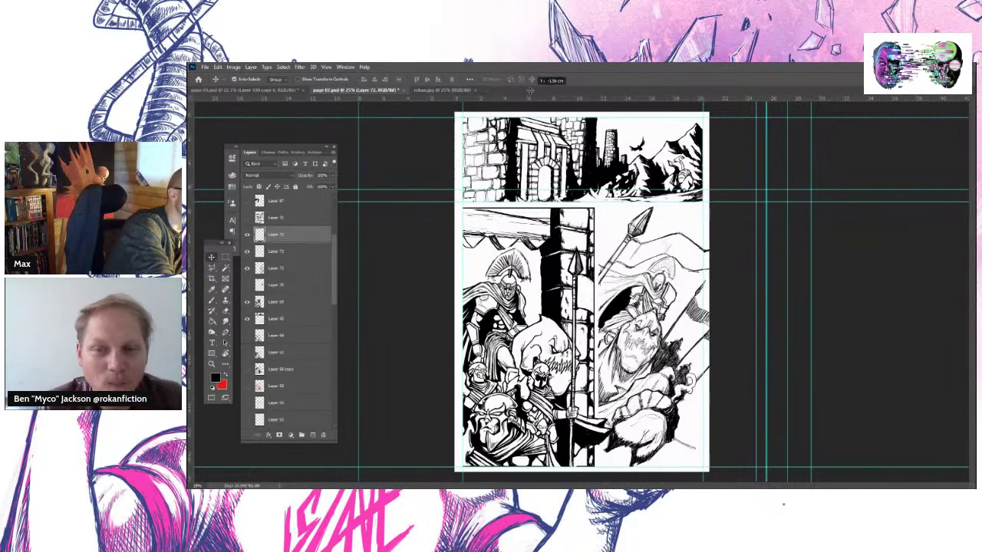
Enlarge the inking brush and ink the top panel's straight black border along the guides on Layer 72
key(b)
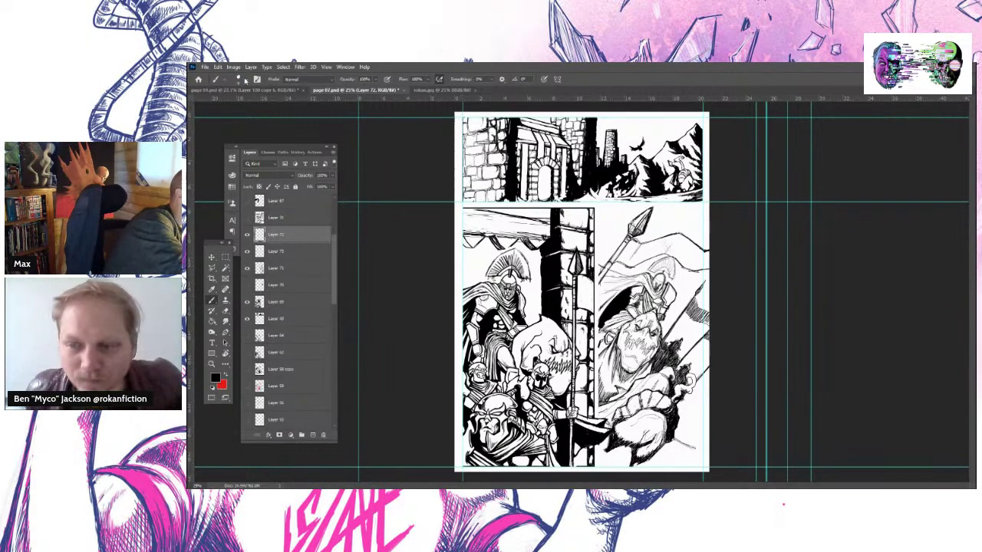
click(223, 79)
click(222, 198)
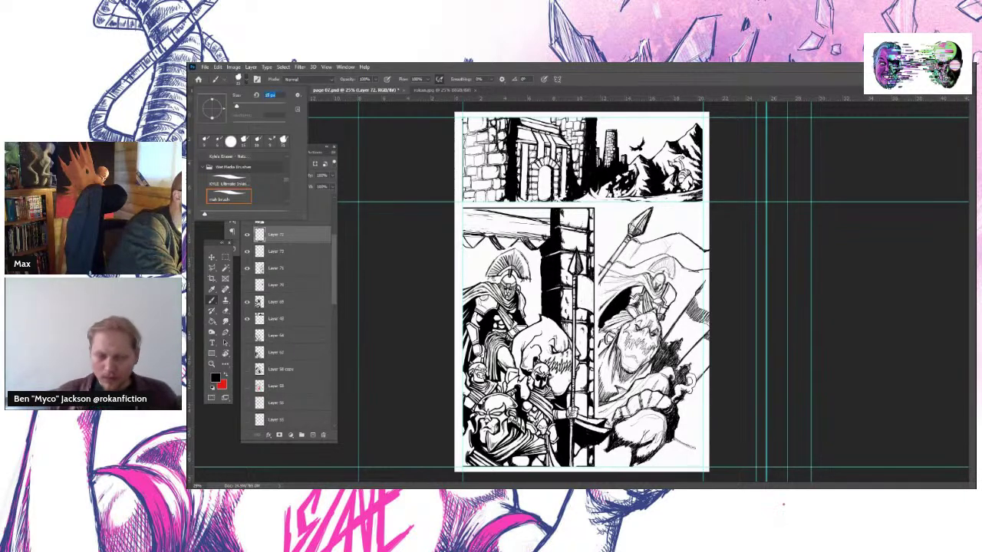
key(Return)
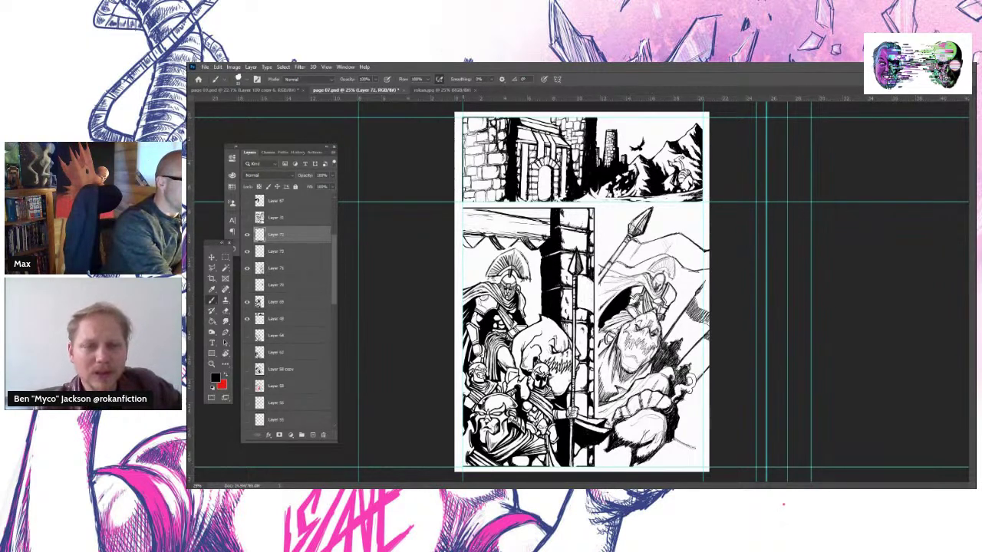
drag(602, 118, 686, 118)
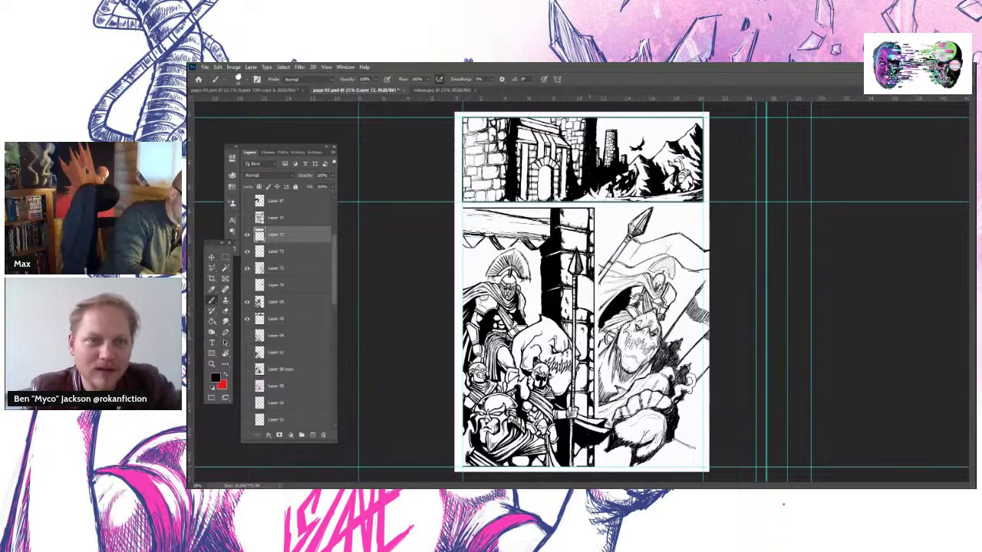
Place a new vertical guide along the right-hand edge of the lower-left panel
key(v)
mouse_move(193, 227)
mouse_down()
mouse_move(409, 220)
mouse_move(595, 236)
mouse_up()
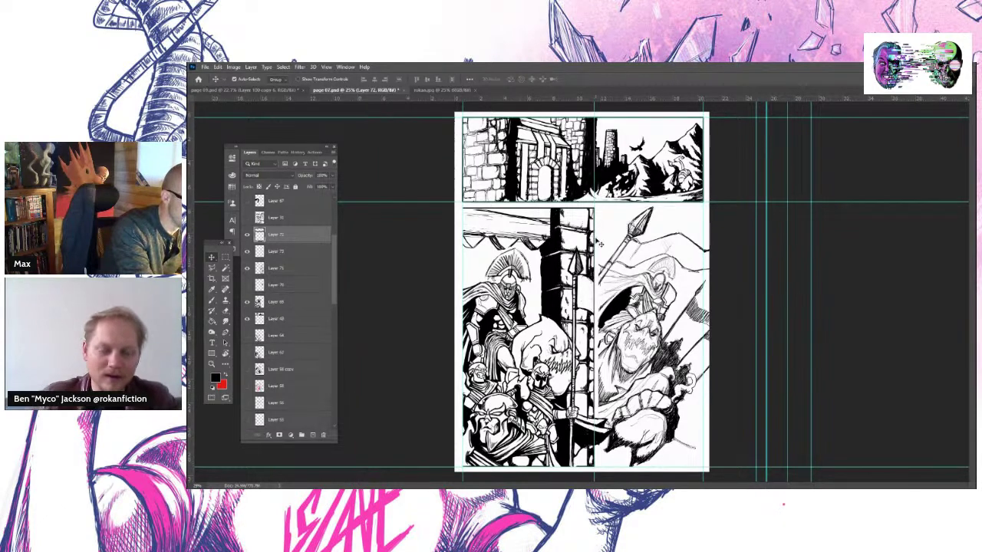
Place a horizontal guide along the lower-left panel's top edge and ink that panel's straight black border along the guides on Layer 72
drag(621, 100, 638, 209)
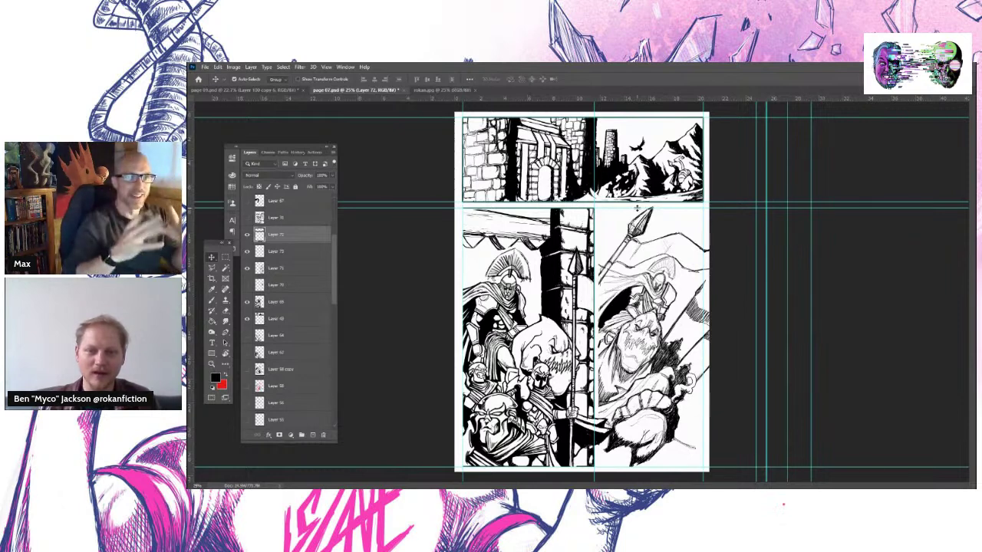
click(212, 300)
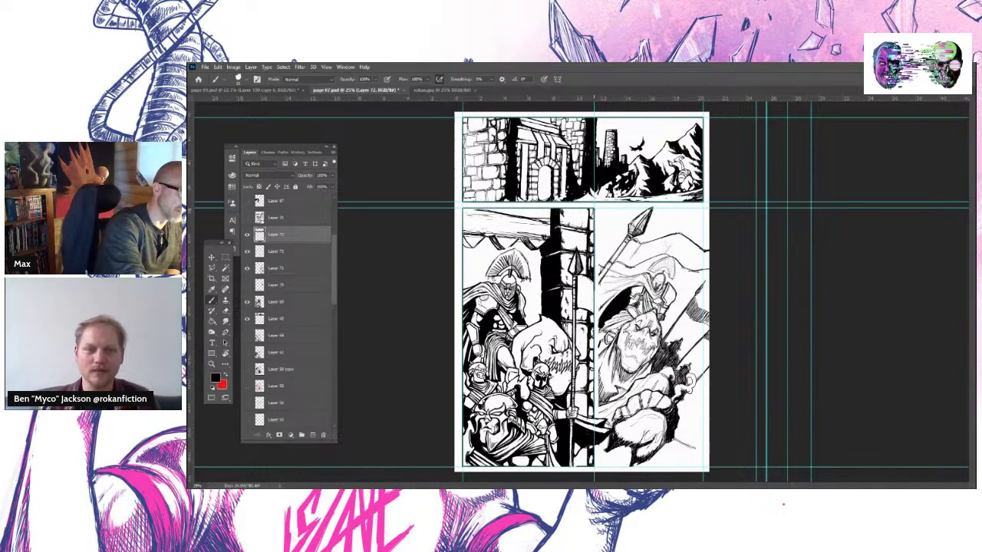
drag(594, 319, 594, 387)
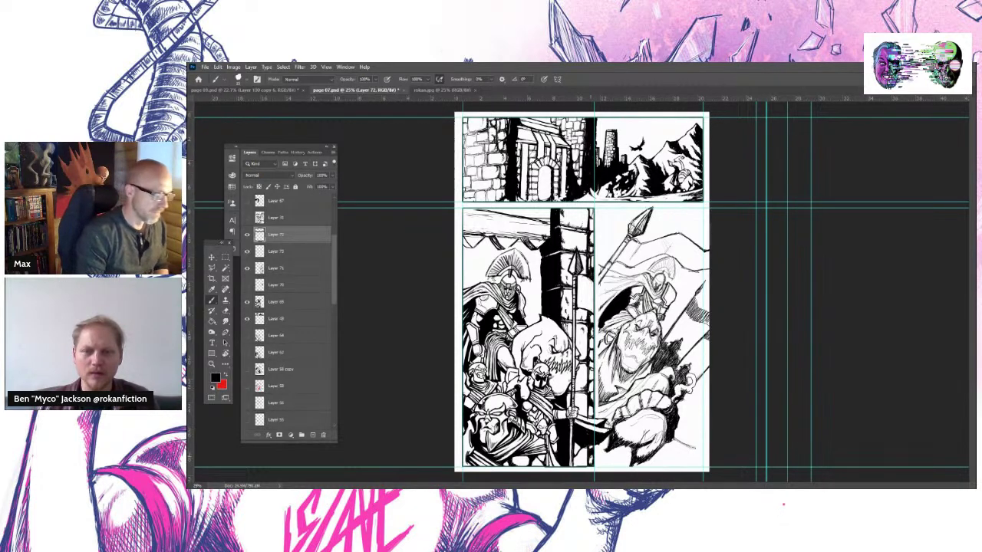
Hide all guides over page 07 and bring the two lower panels closer into view
click(211, 259)
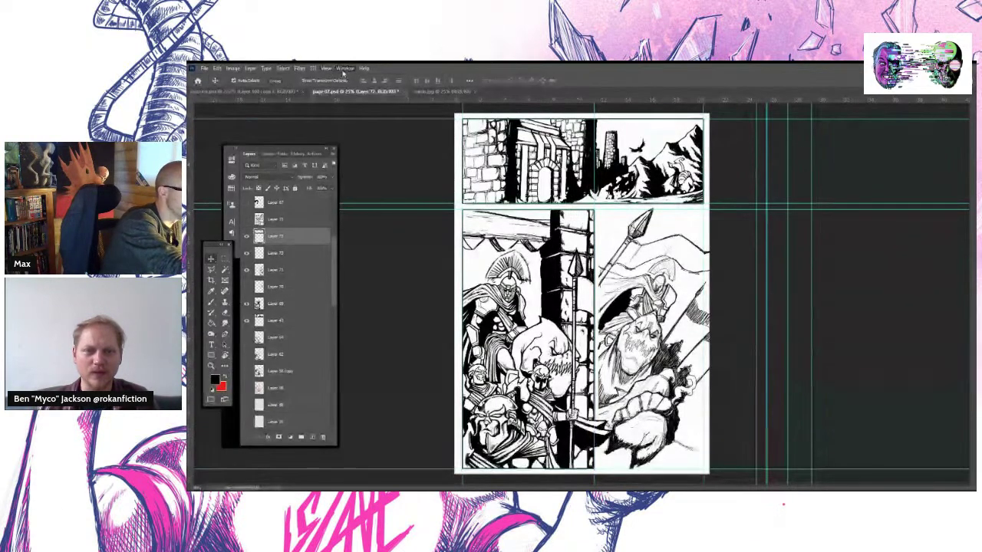
key(ctrl+semicolon)
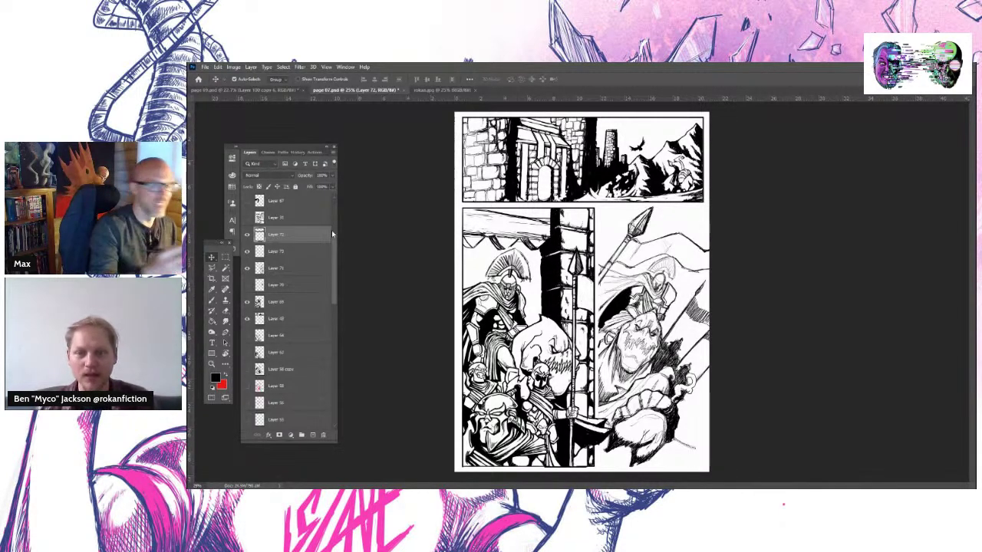
key(z)
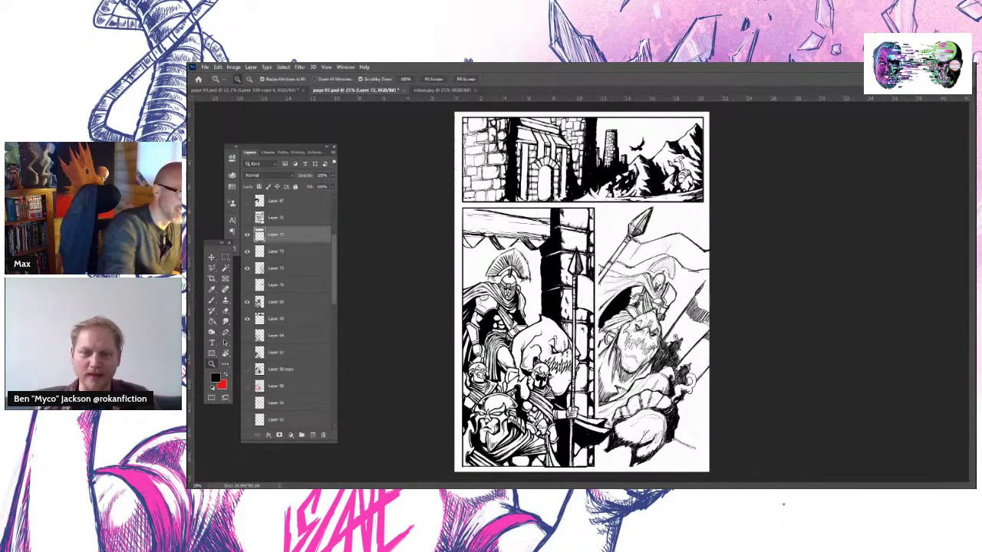
drag(711, 342, 720, 343)
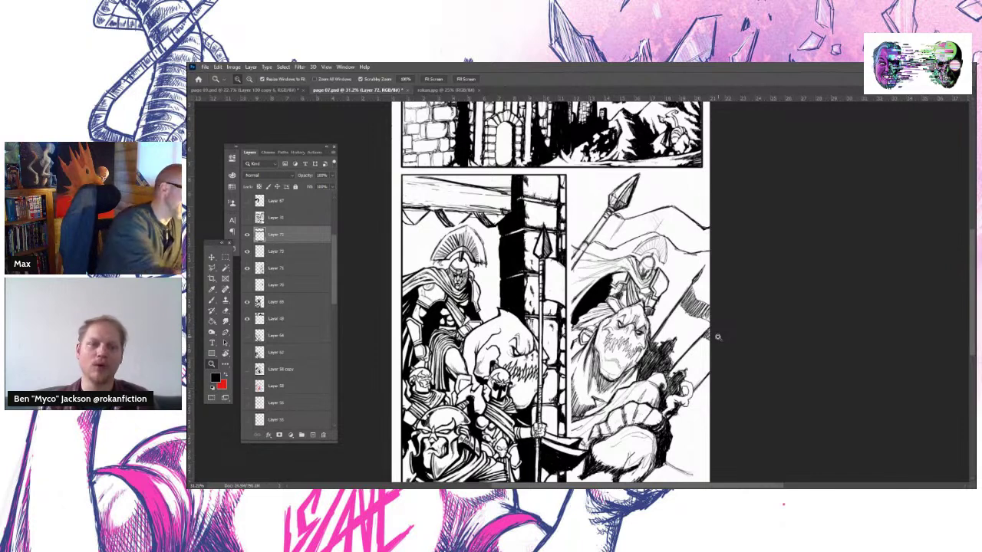
Toggle Layer 71's visibility to identify the lower-right panel's sketch, and make that layer active
click(226, 310)
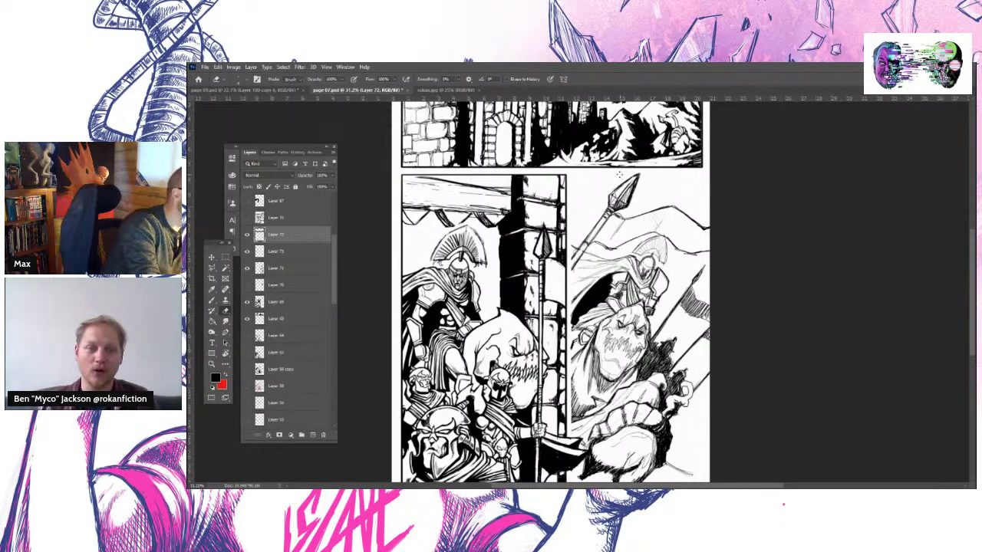
click(248, 267)
click(247, 268)
click(275, 269)
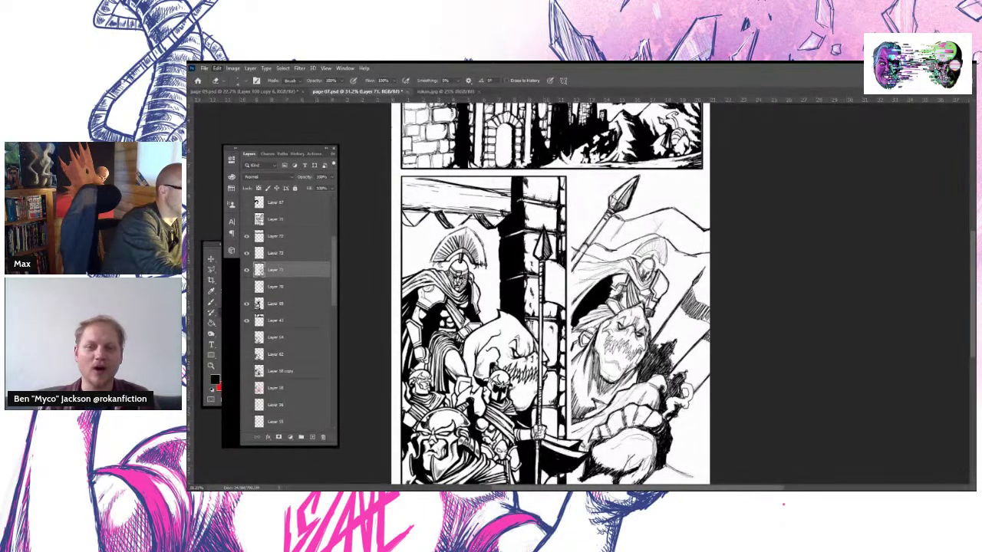
Select the lower-right panel's sketch on Layer 71 with a rectangular marquee and scale it up slightly to meet the lower-left panel's border
key(ctrl+t)
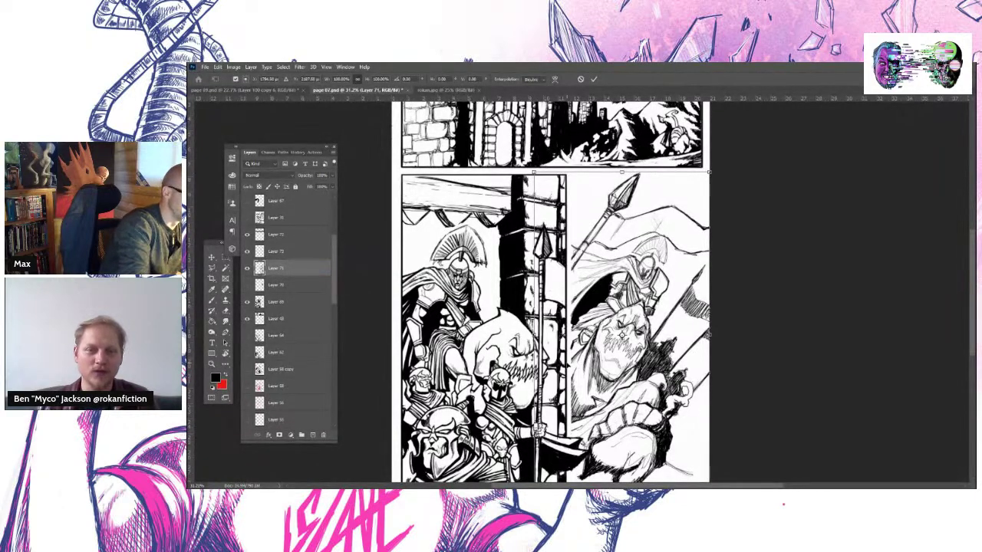
key(Return)
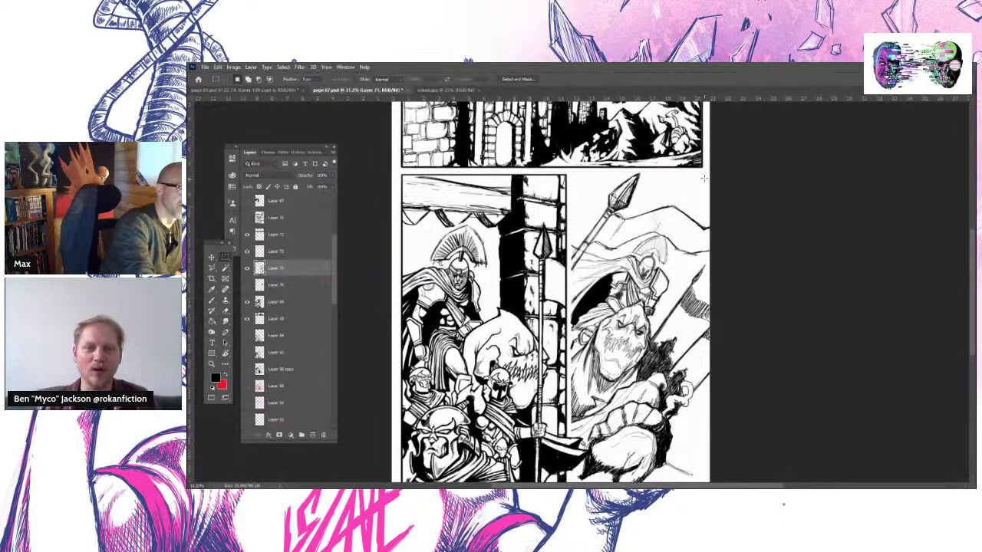
drag(709, 170, 711, 170)
scroll(712, 170, down, 2)
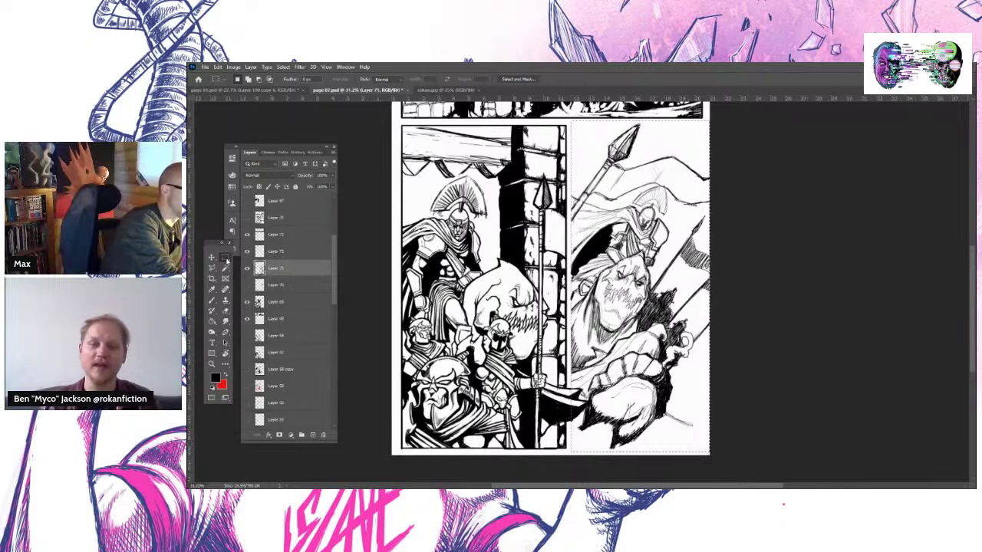
drag(226, 261, 223, 247)
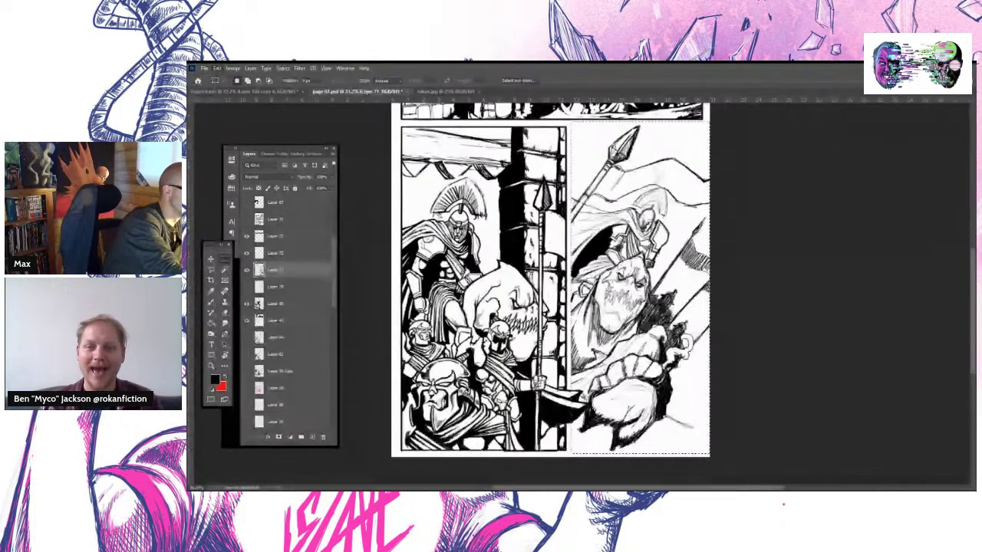
right_click(313, 250)
click(349, 266)
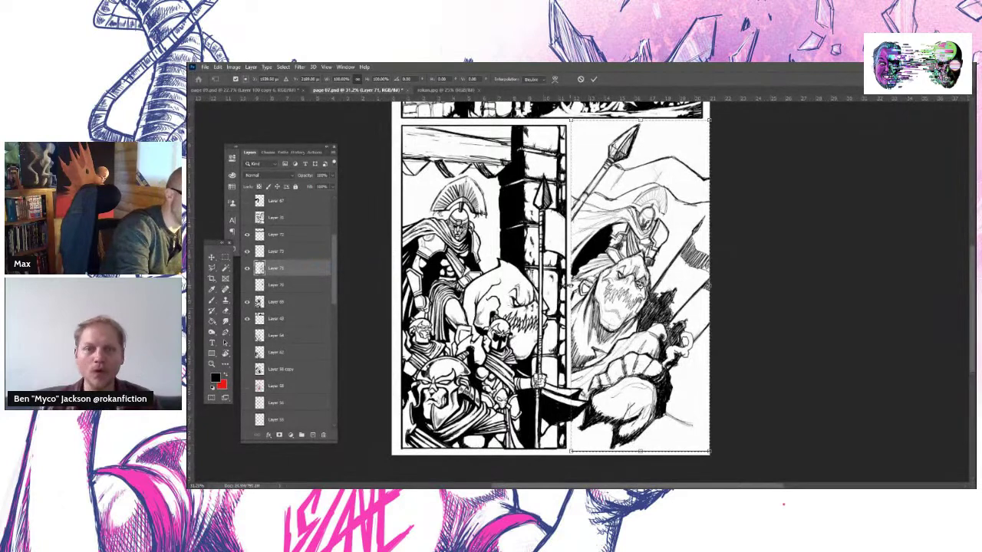
drag(570, 286, 566, 285)
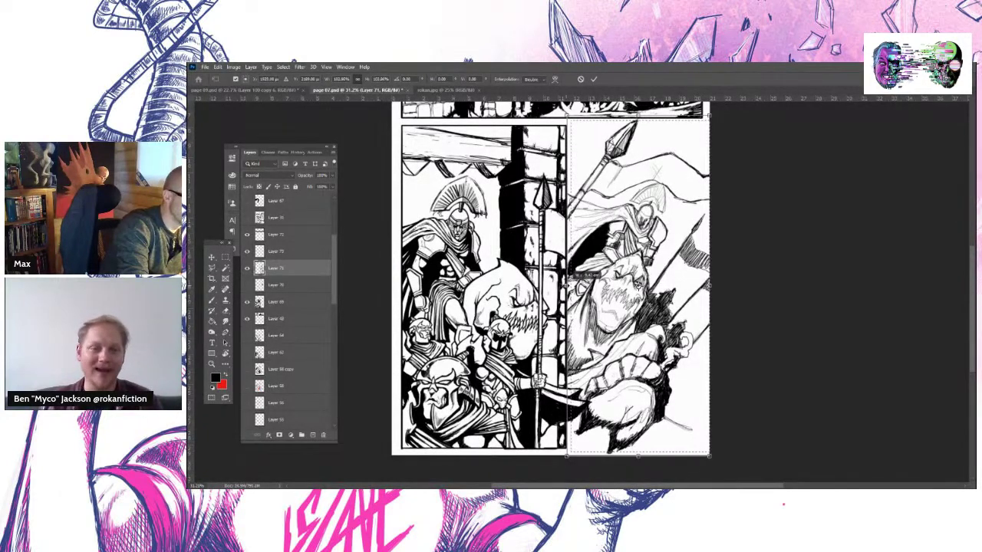
key(Return)
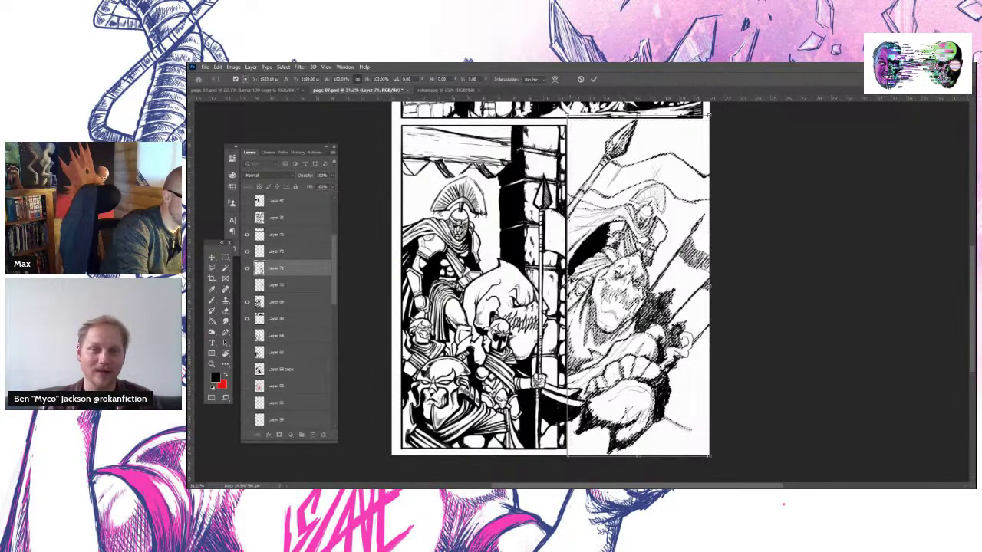
key(m)
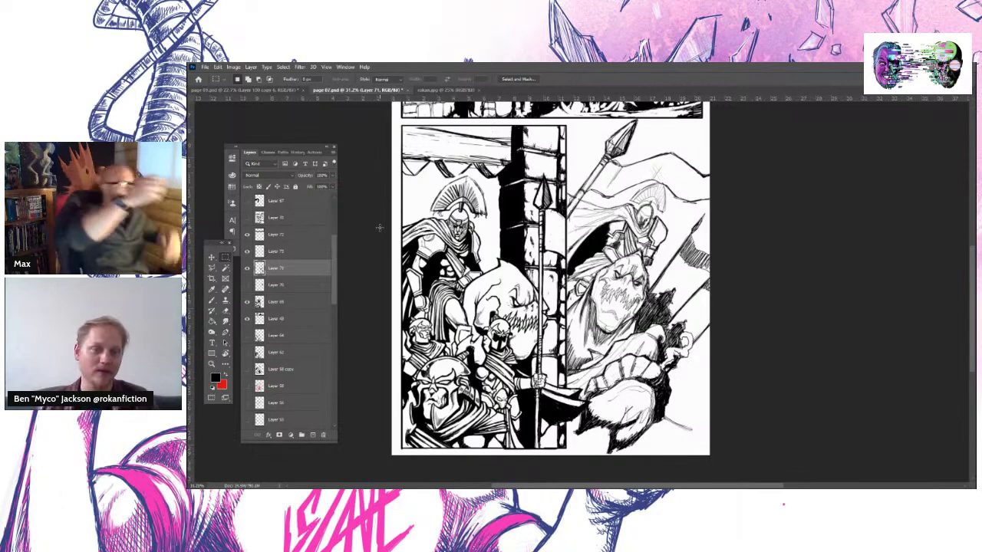
Ink the ground line out to the page's right edge and clean up pencil shading in the creature's lower paw with a larger hard round eraser
click(212, 301)
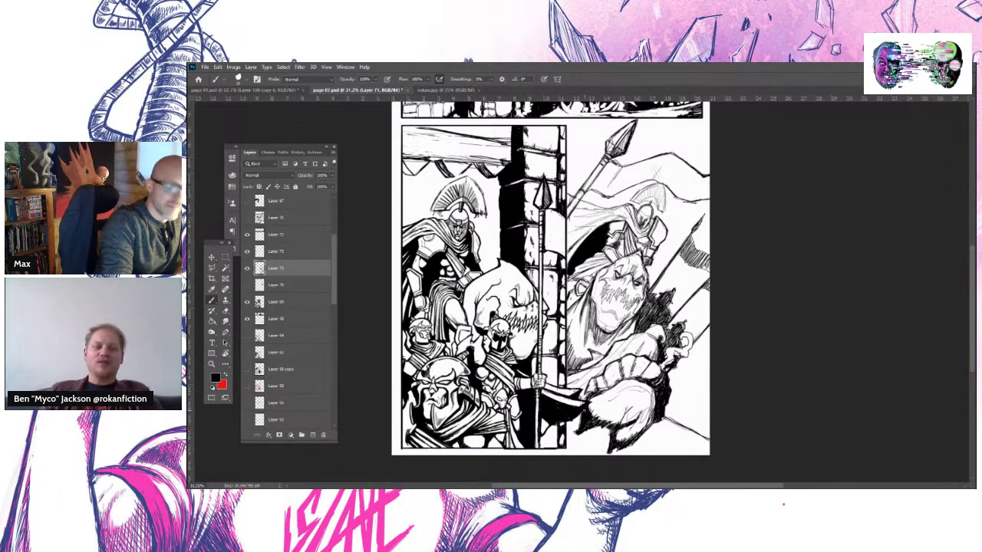
drag(592, 422, 617, 430)
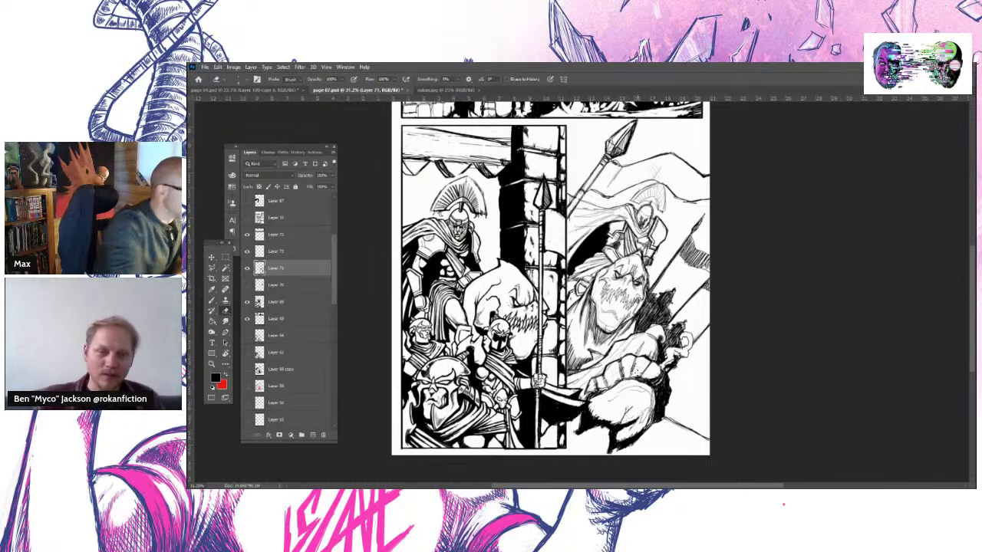
click(222, 79)
drag(231, 106, 243, 106)
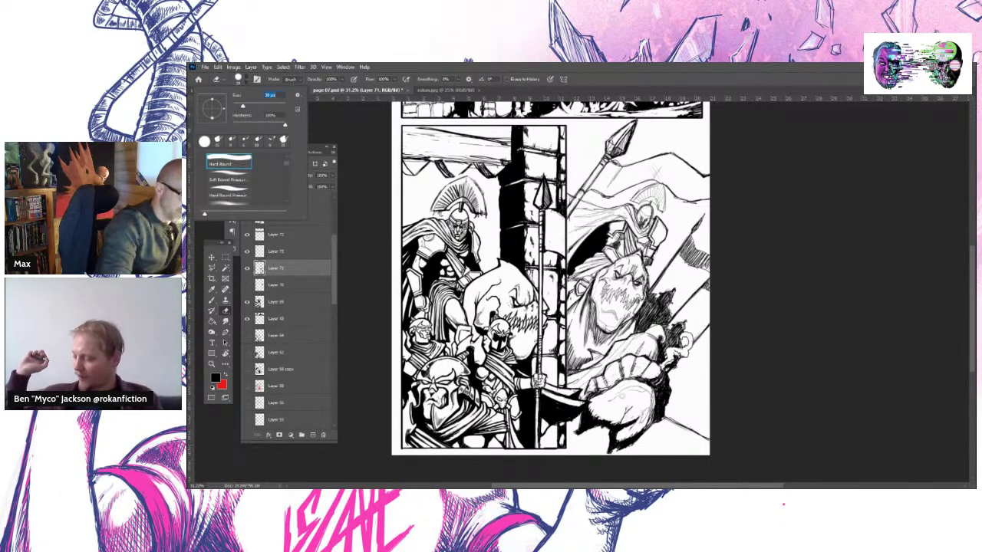
key(Return)
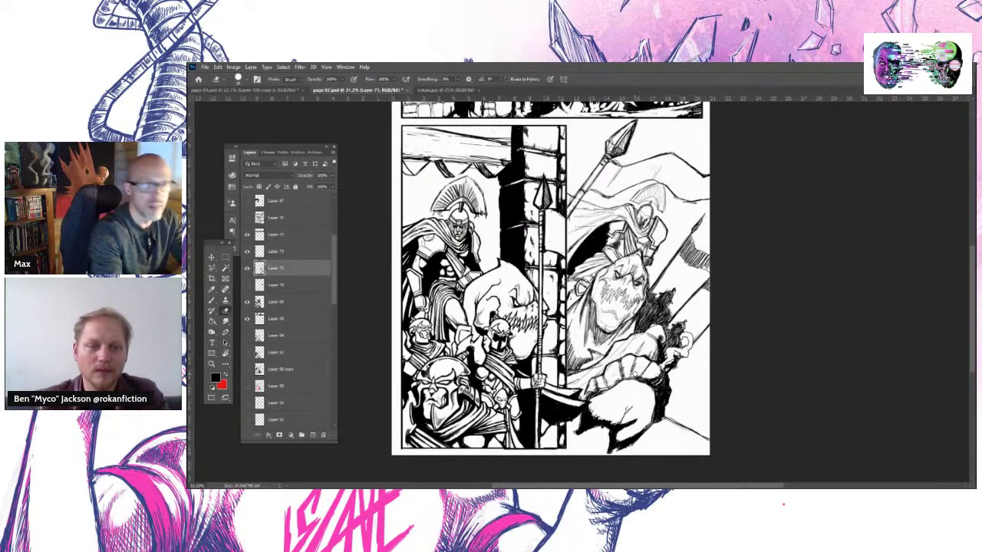
Ink the dark shadow area behind the creature's shoulder in the lower-right panel with solid black
click(214, 303)
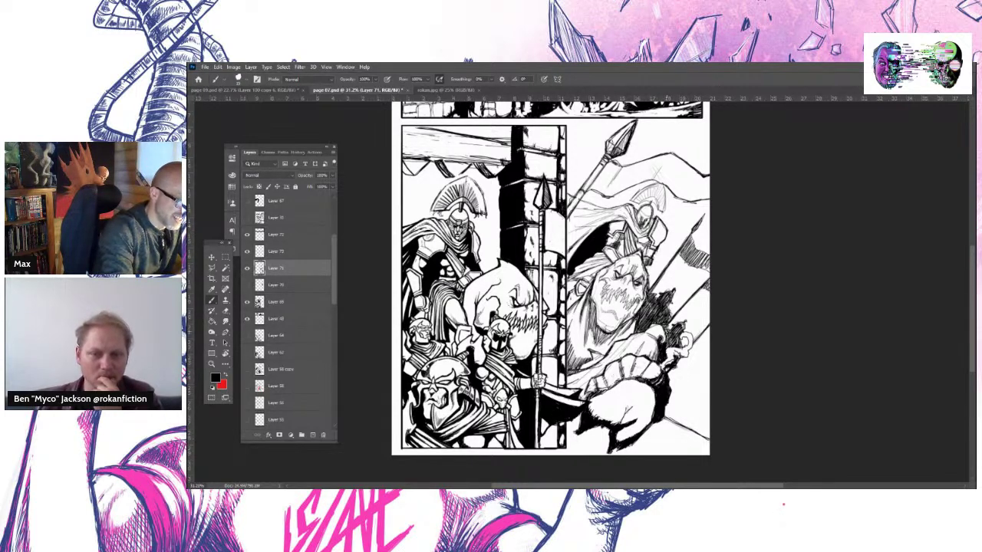
mouse_move(667, 337)
mouse_down()
mouse_move(673, 349)
mouse_move(685, 333)
mouse_up()
right_click(681, 315)
key(Escape)
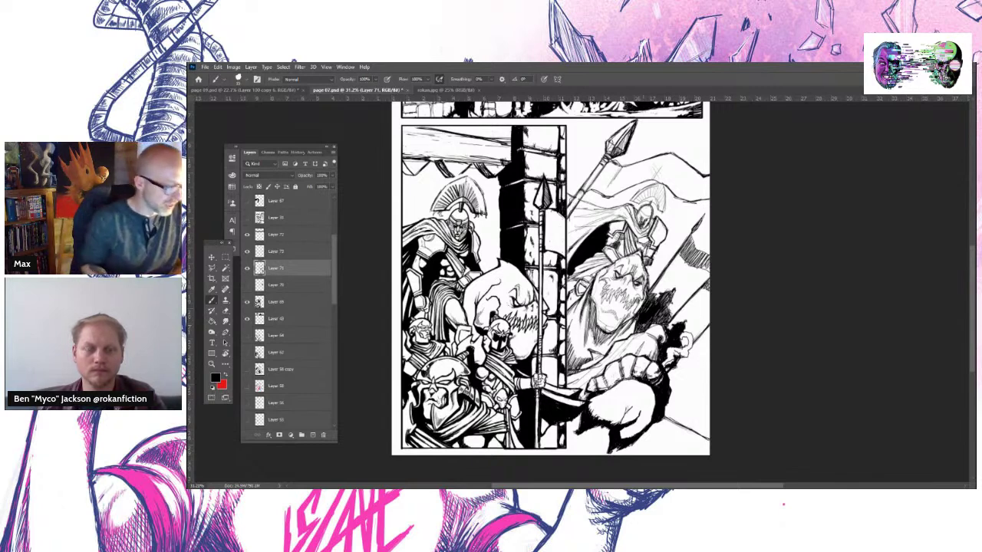
Reduce the hard round eraser to a very fine size for cleaning up the inks on Layer 71
click(225, 311)
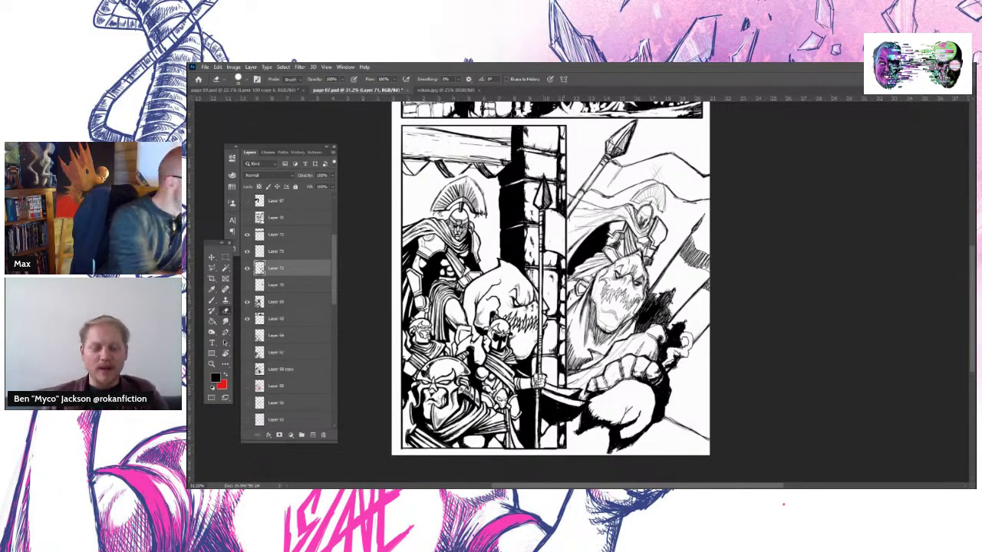
click(240, 79)
drag(243, 105, 234, 105)
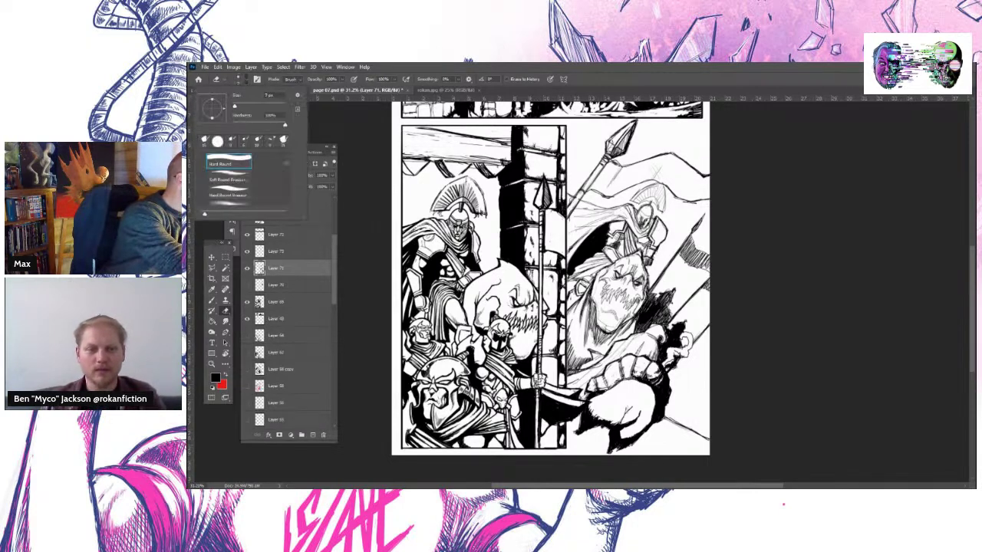
click(268, 94)
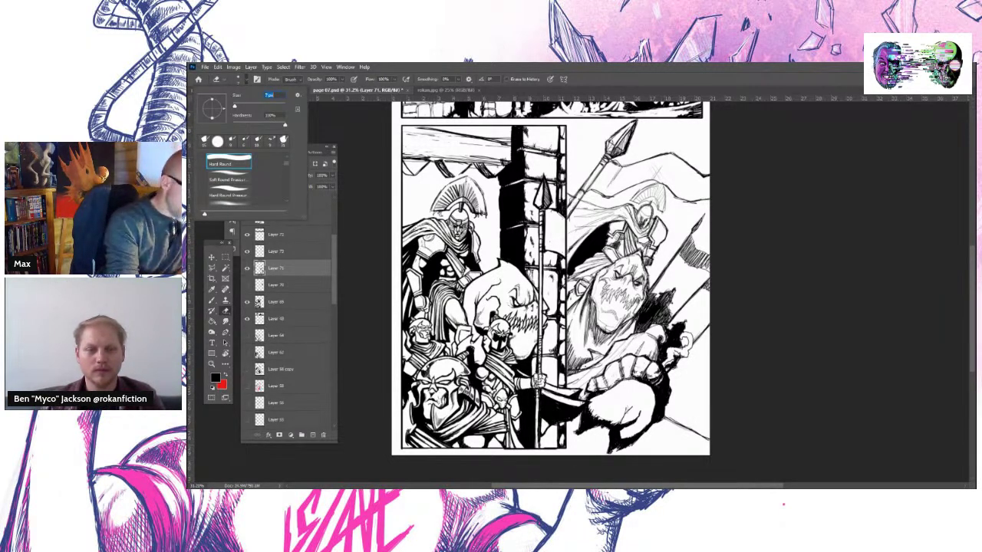
key(Return)
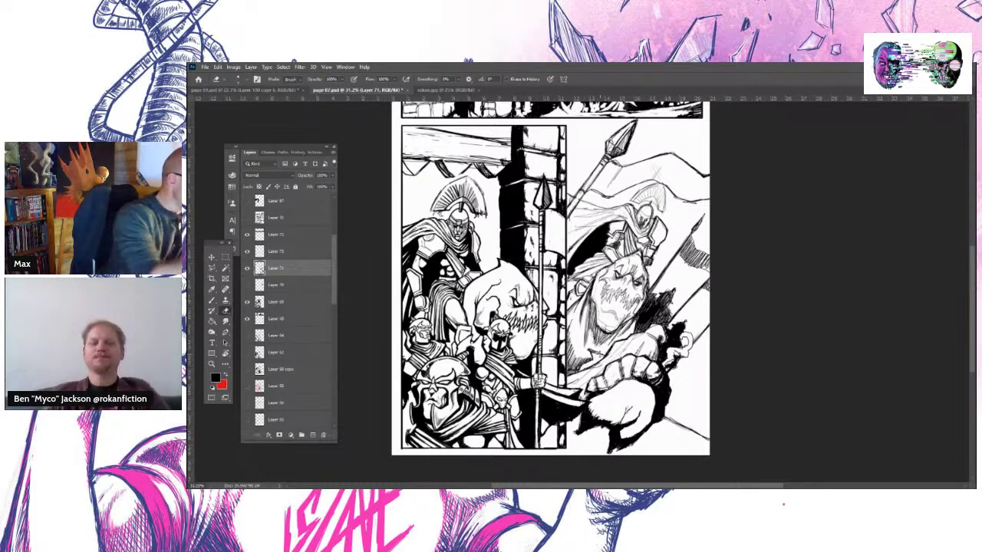
Ink the contours and black shadows around the creature's head, arm and lower paw in the lower-right panel
key(b)
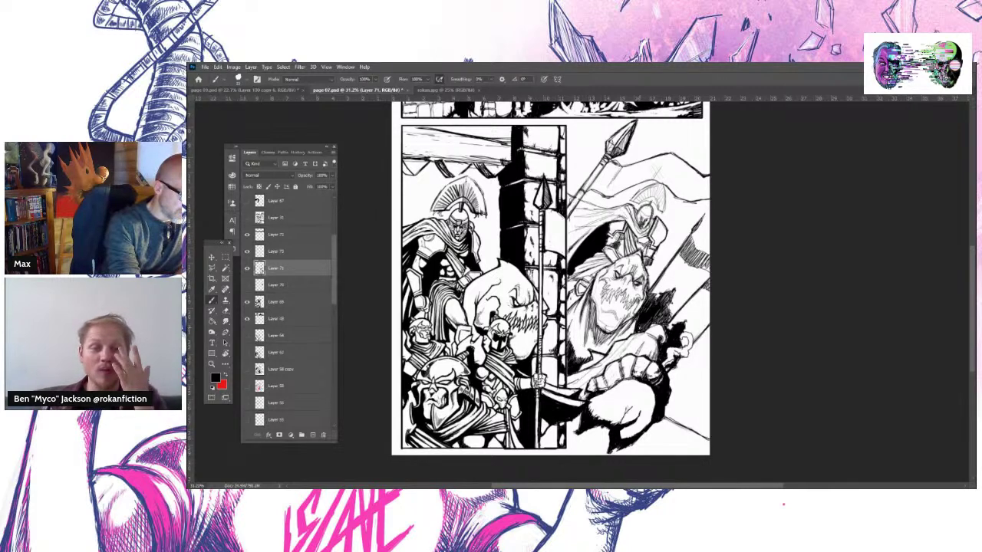
drag(650, 322, 642, 329)
mouse_move(650, 319)
mouse_down()
mouse_move(645, 329)
mouse_move(651, 318)
mouse_up()
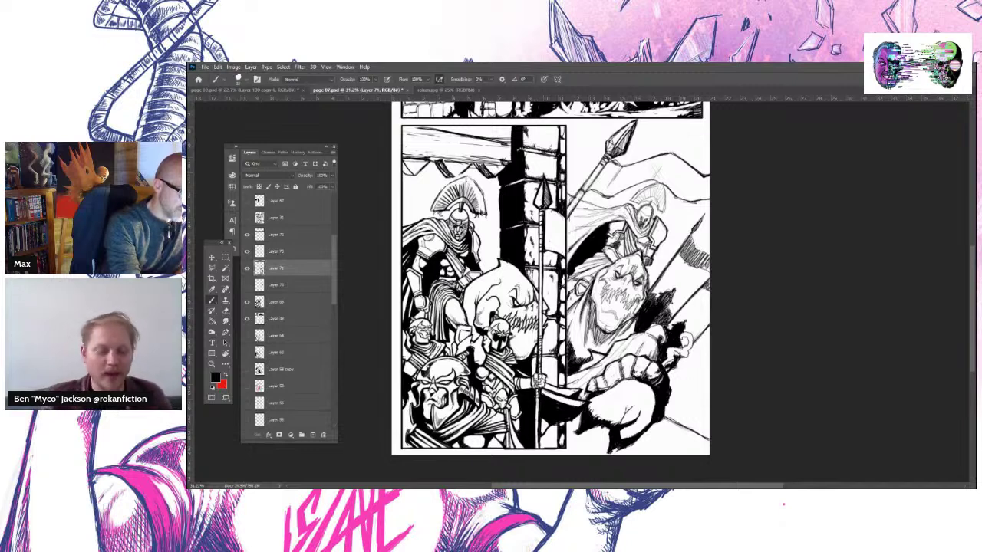
drag(636, 318, 620, 335)
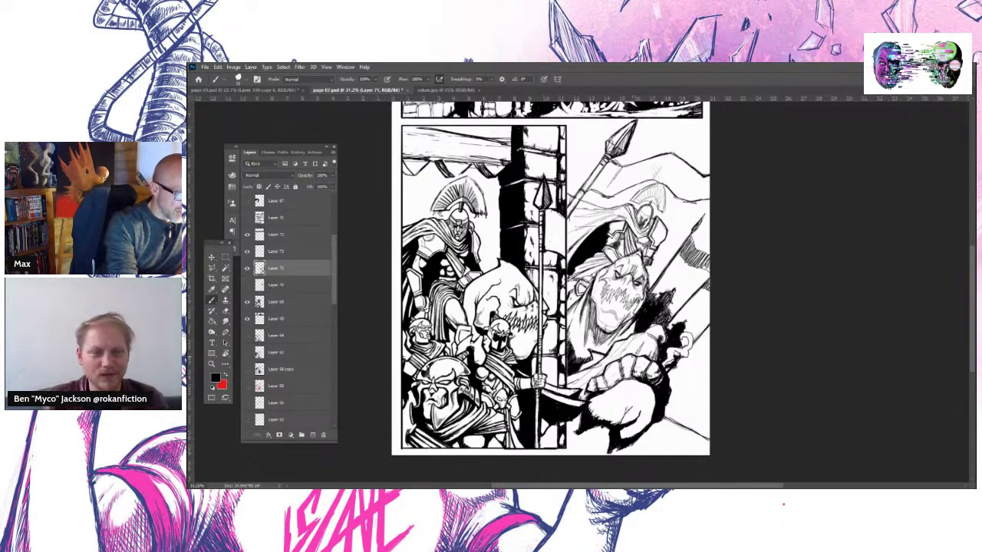
drag(635, 358, 629, 378)
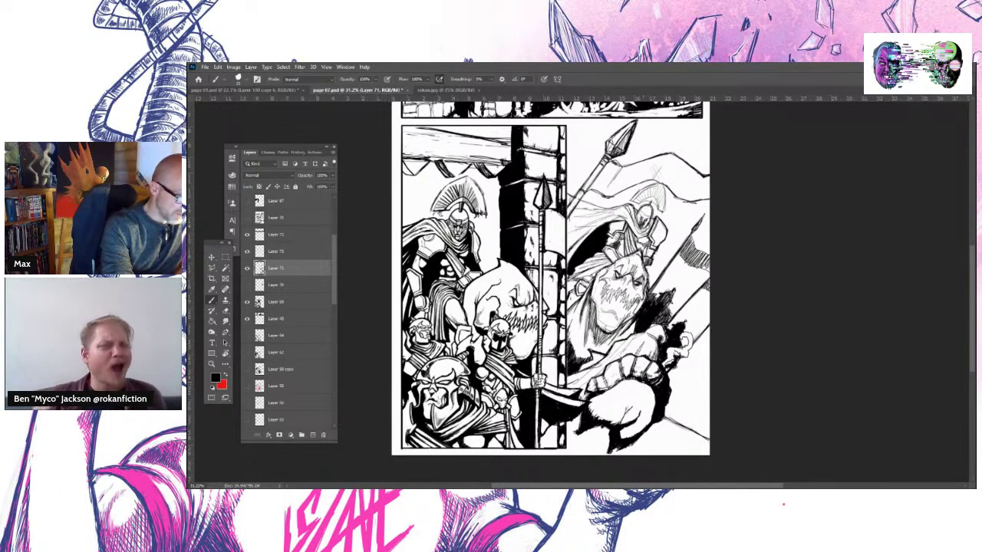
drag(655, 387, 649, 399)
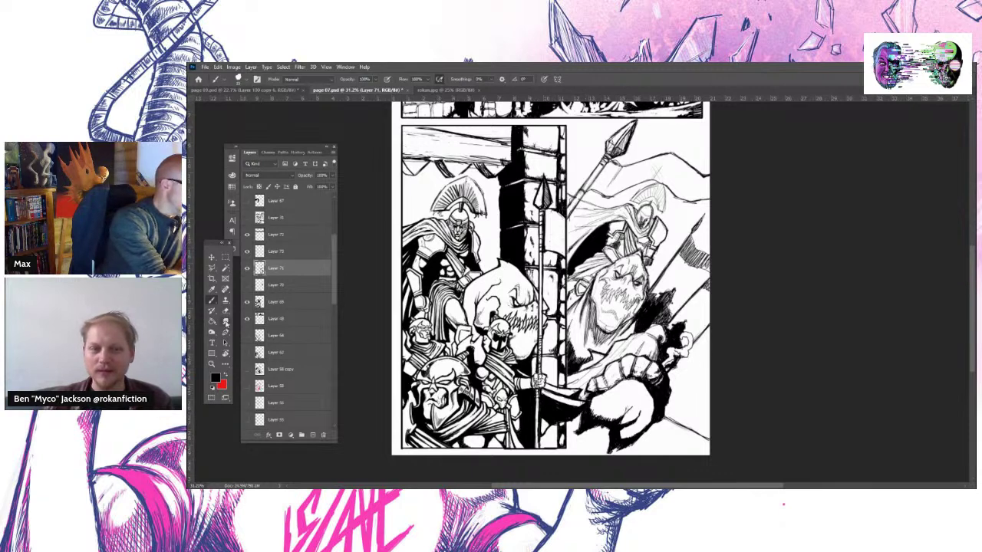
Ink the dark spear tip and its long shaft along the right side of page 07's lower-right panel
click(225, 311)
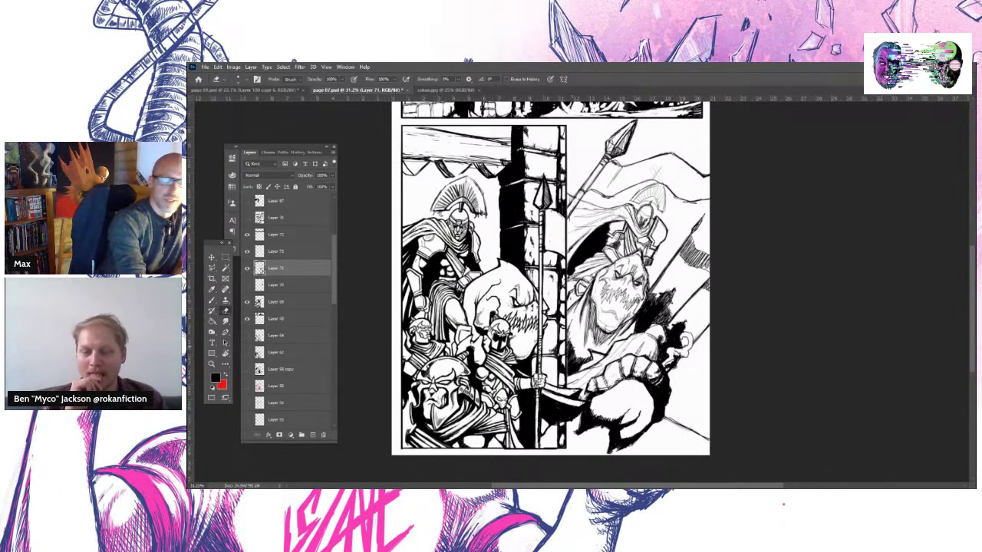
click(212, 300)
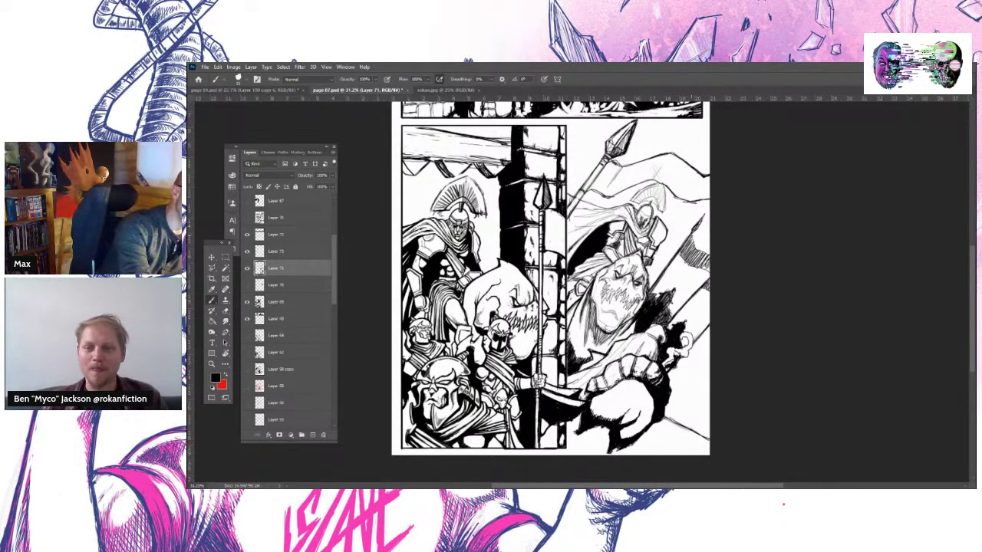
mouse_move(688, 256)
mouse_down()
mouse_move(649, 293)
mouse_move(667, 268)
mouse_move(659, 280)
mouse_up()
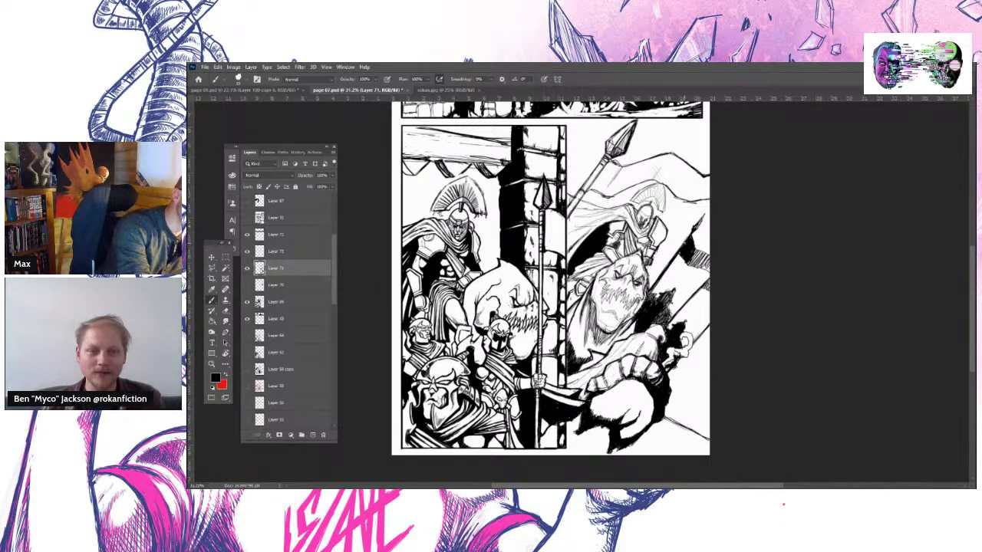
drag(705, 212, 697, 227)
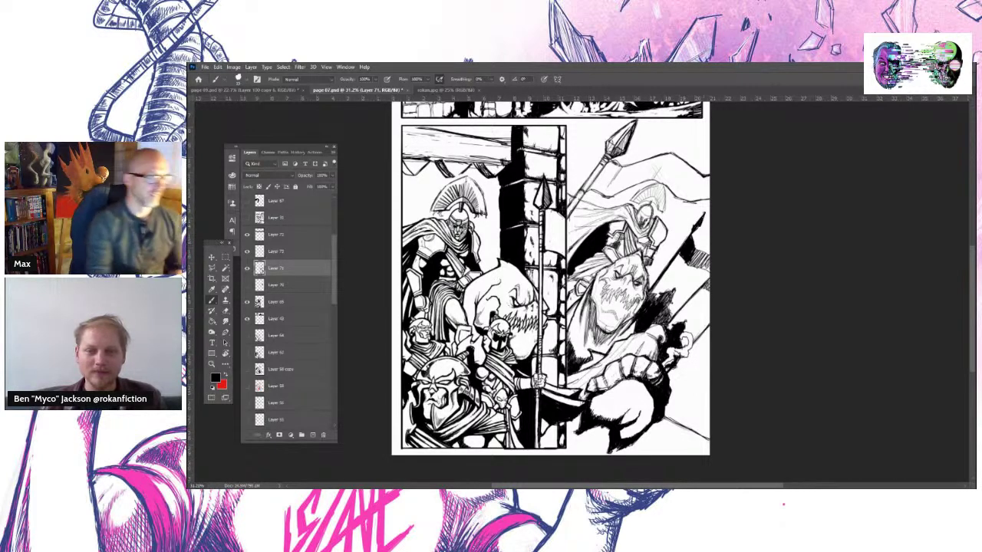
click(212, 364)
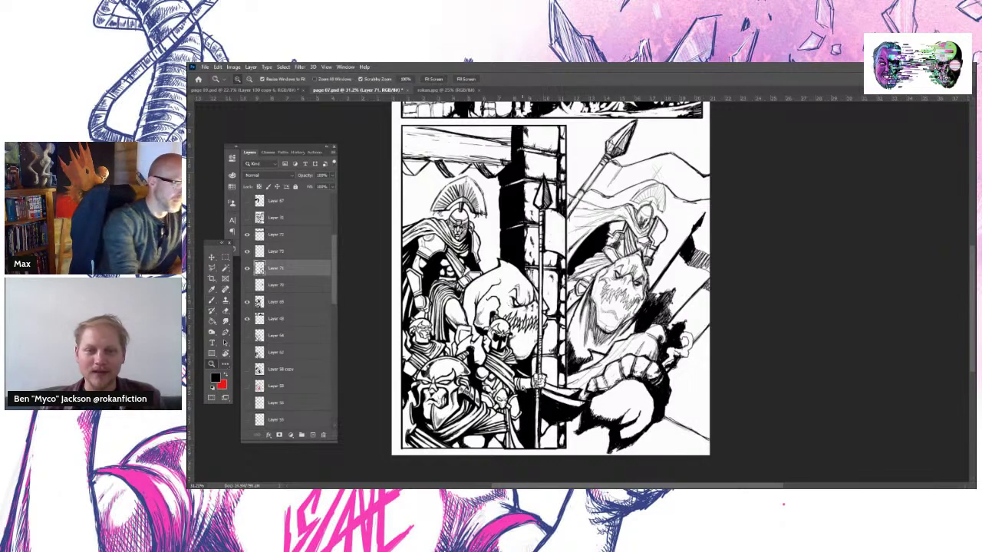
key(ctrl+0)
scroll(555, 281, up, 2)
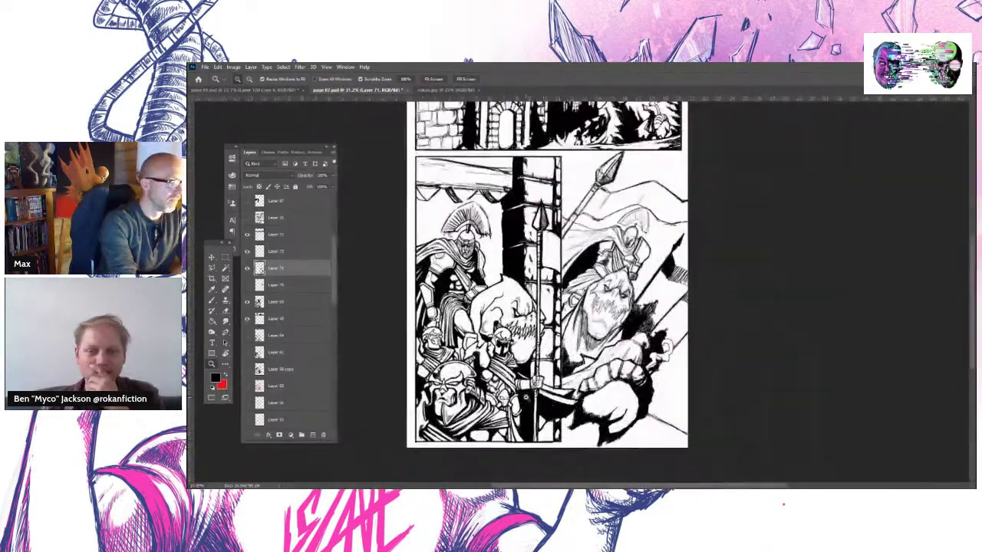
key(b)
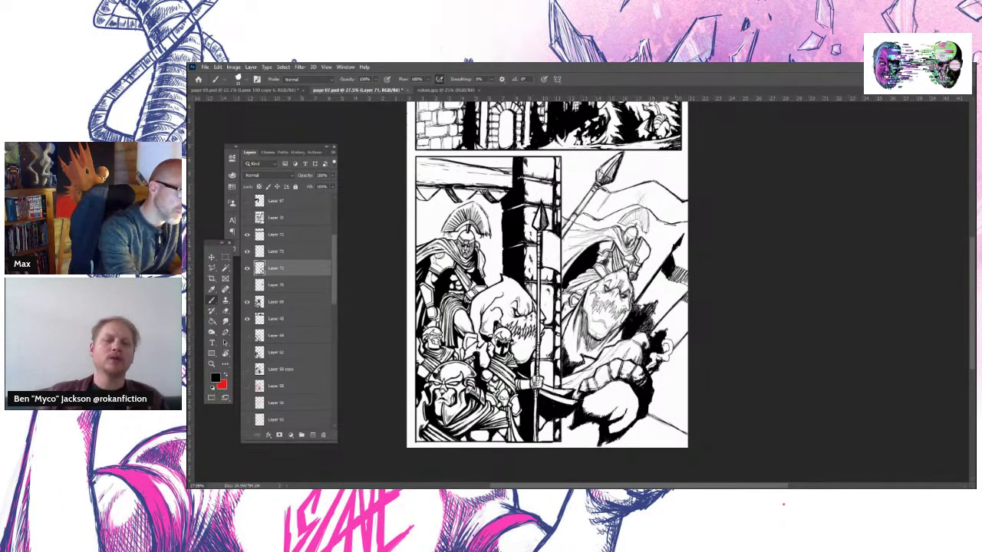
mouse_move(672, 273)
mouse_down()
mouse_move(687, 277)
mouse_move(685, 300)
mouse_move(648, 308)
mouse_move(650, 337)
mouse_up()
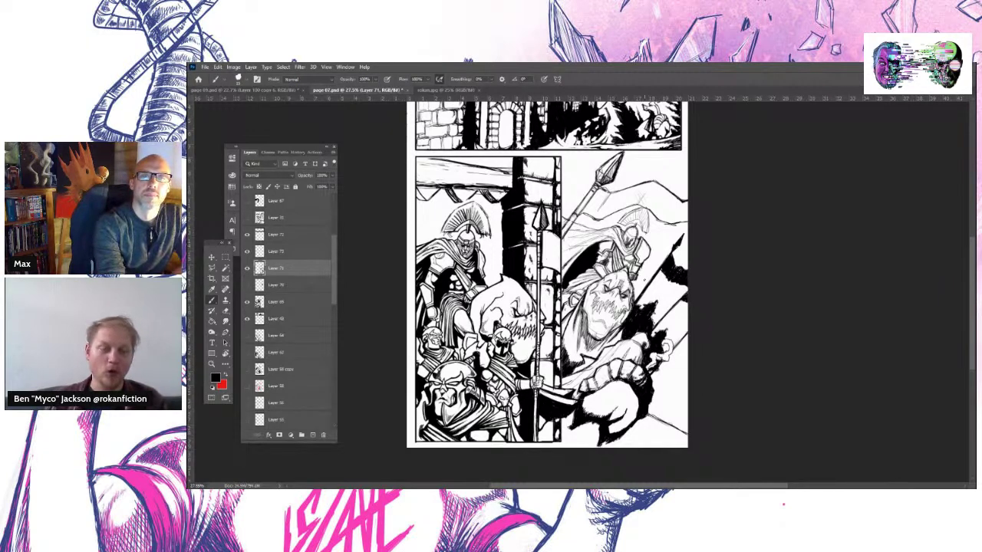
Switch to page 09 and set the ink brush to a finer size for its bottom panel
click(443, 90)
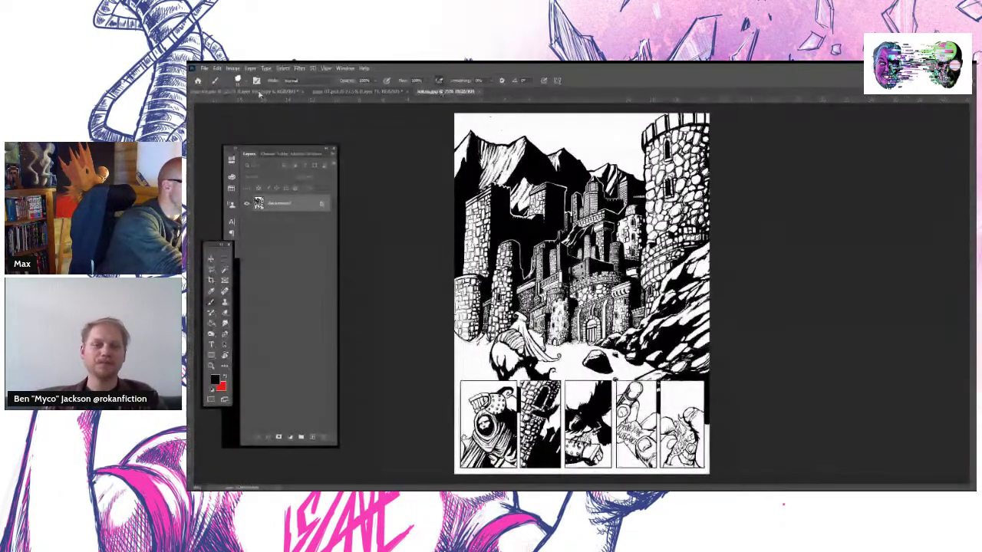
click(261, 91)
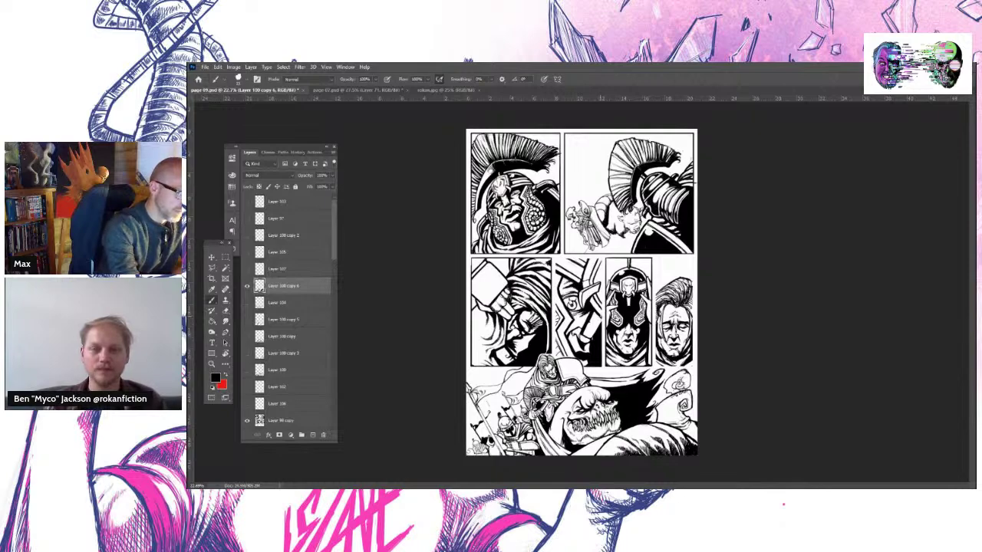
click(212, 363)
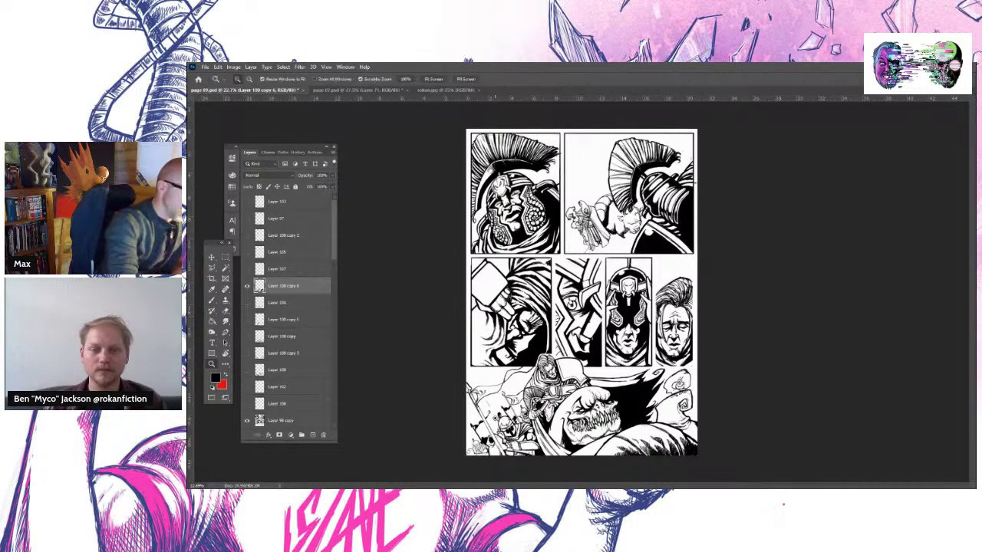
click(495, 418)
key(b)
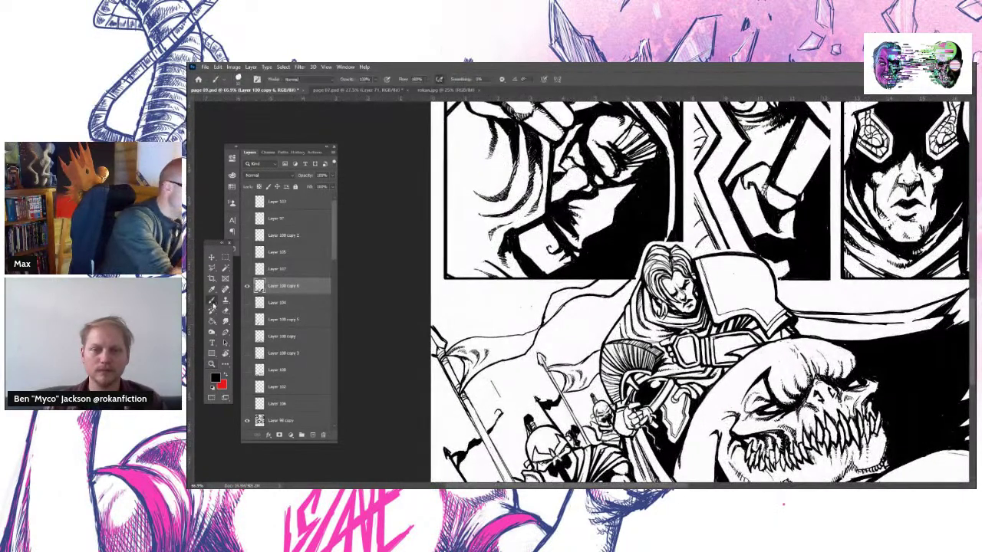
click(238, 79)
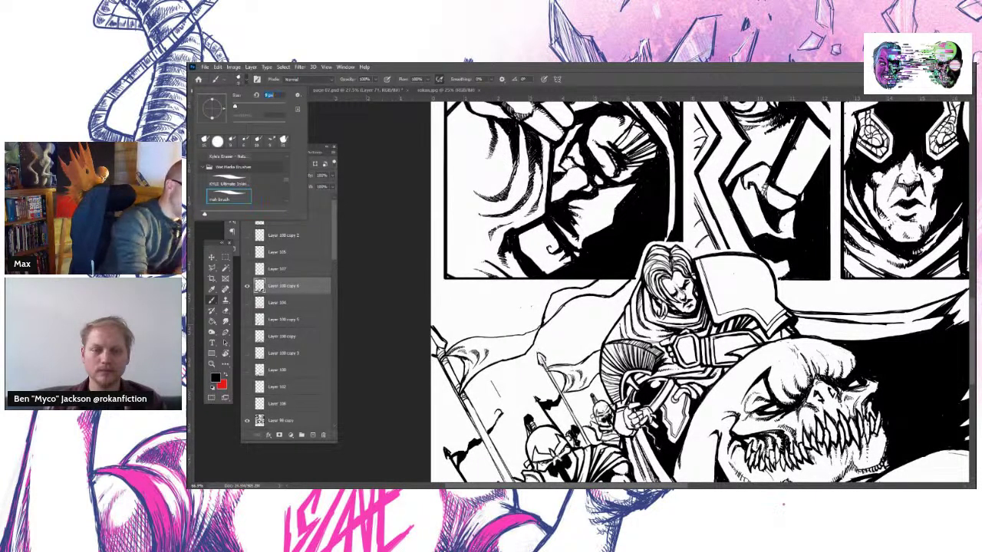
key(Return)
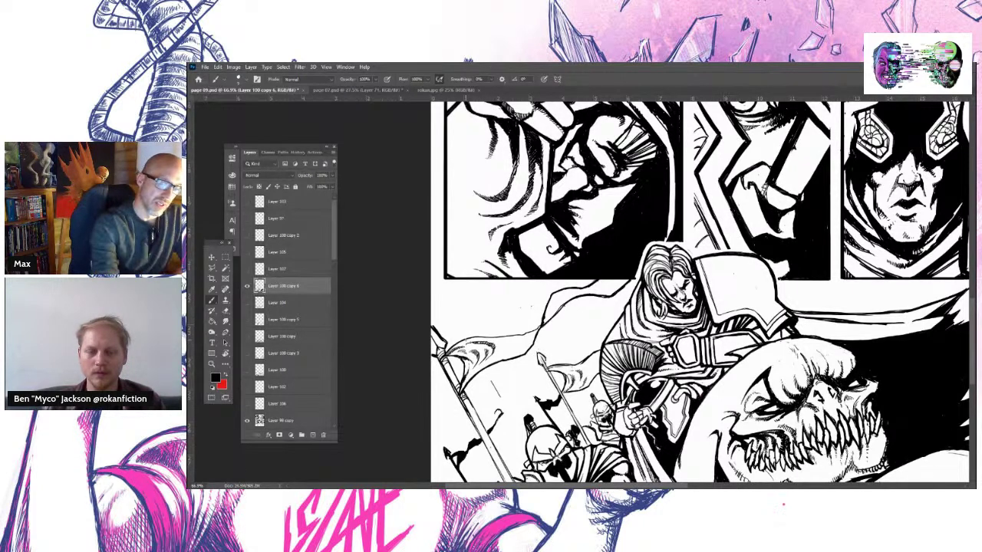
Ink the small spearhead and banner details behind the soldiers at the lower left of page 09's bottom panel
scroll(971, 373, down, 5)
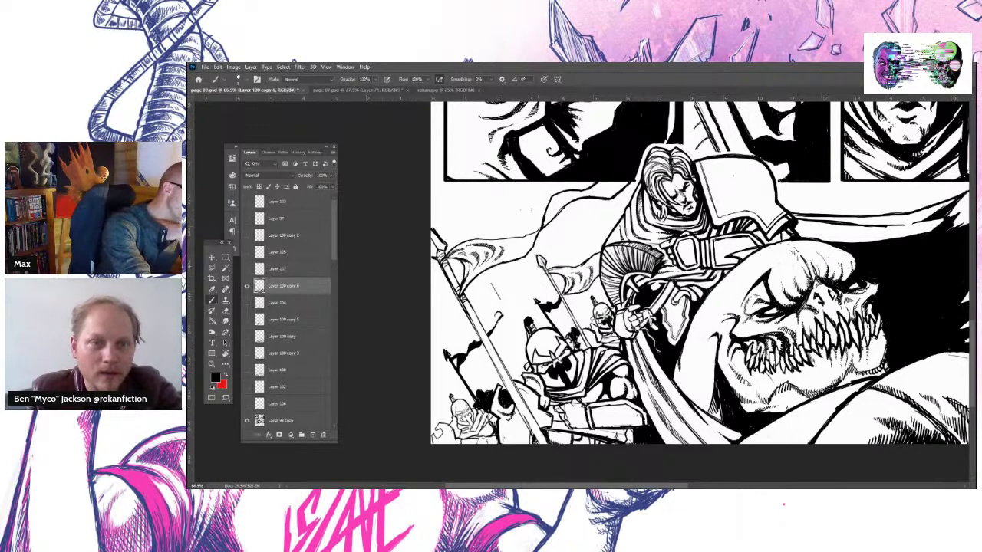
drag(538, 264, 543, 251)
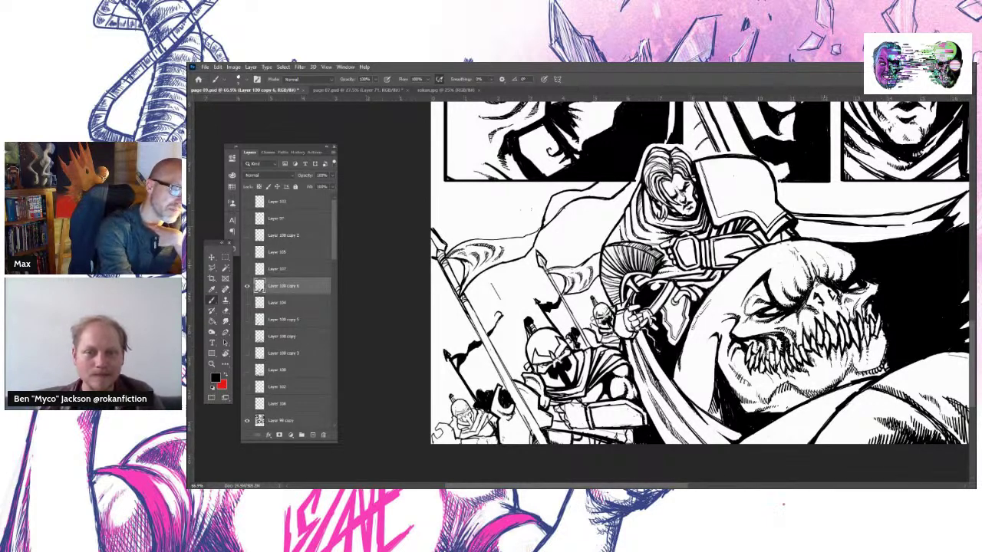
click(225, 311)
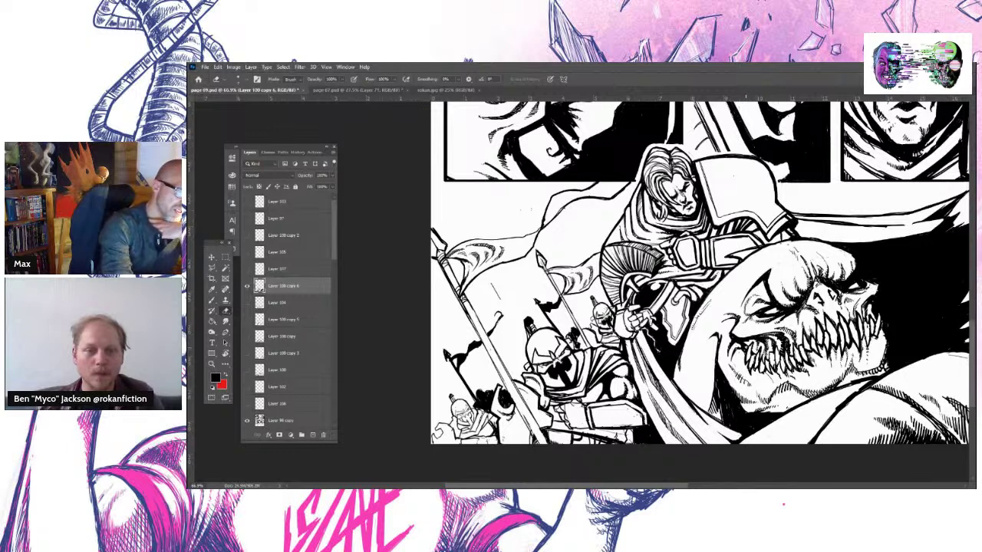
click(212, 301)
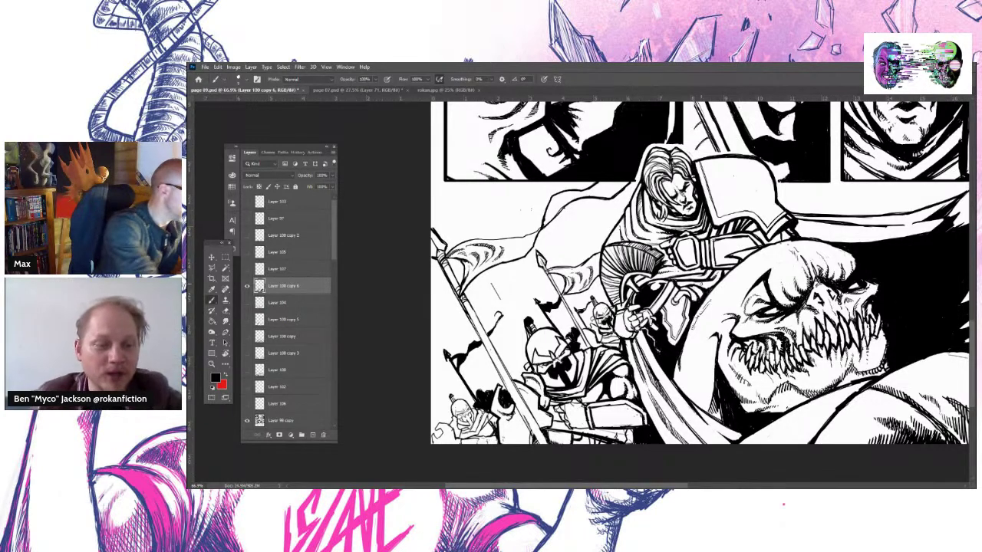
Select Layer 98 copy for inking the cloaked figure and creature in page 09's upper-right panel
key(z)
drag(733, 300, 694, 301)
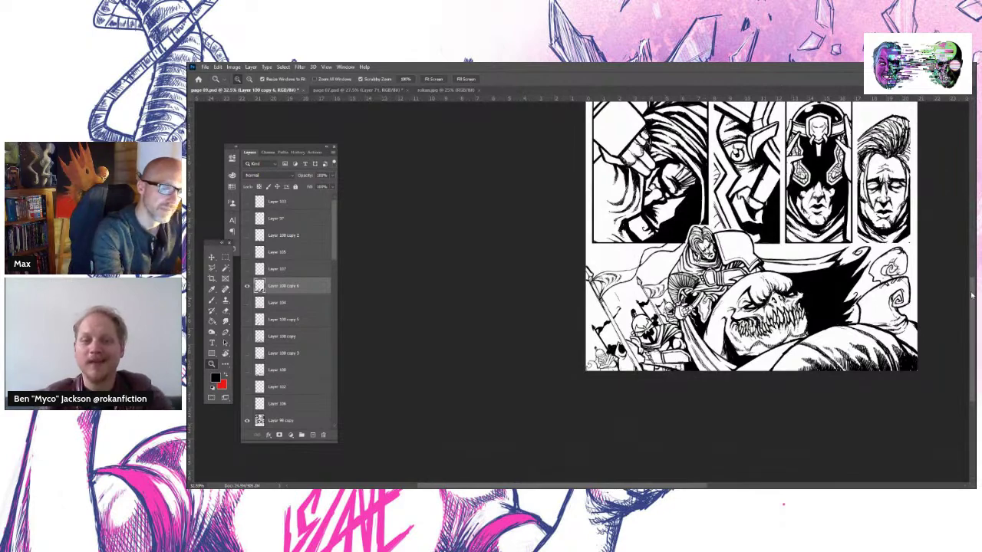
drag(973, 296, 971, 223)
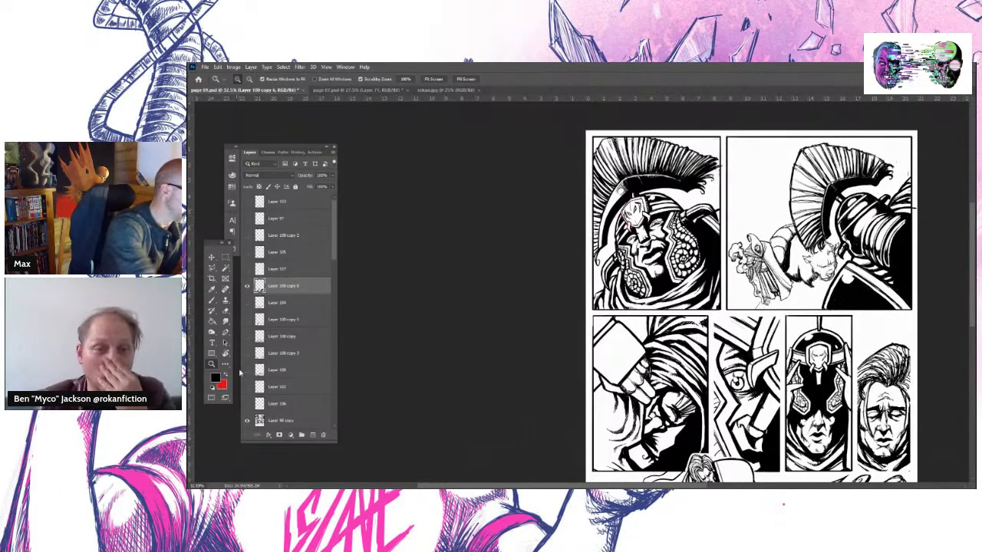
click(850, 270)
alt+click(852, 269)
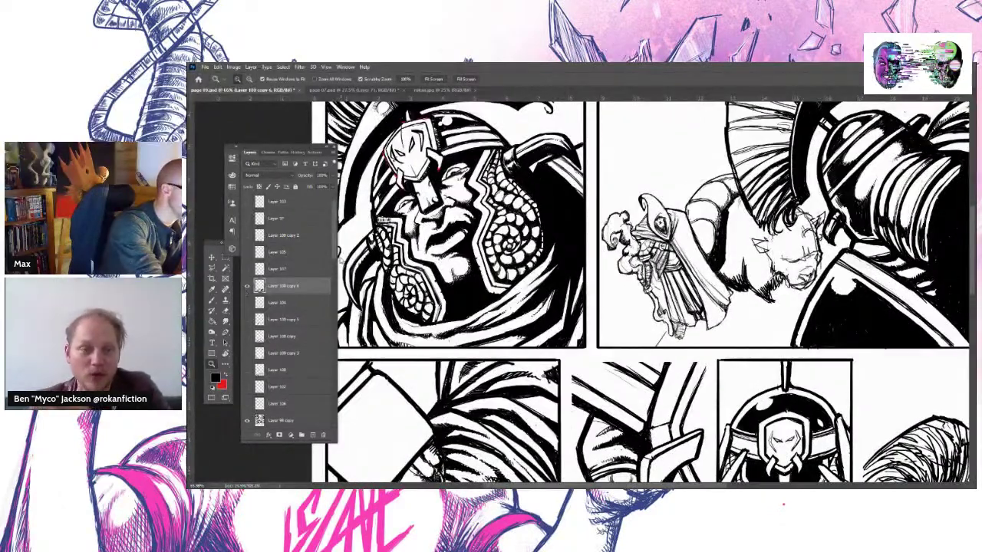
scroll(292, 307, down, 5)
click(305, 308)
key(e)
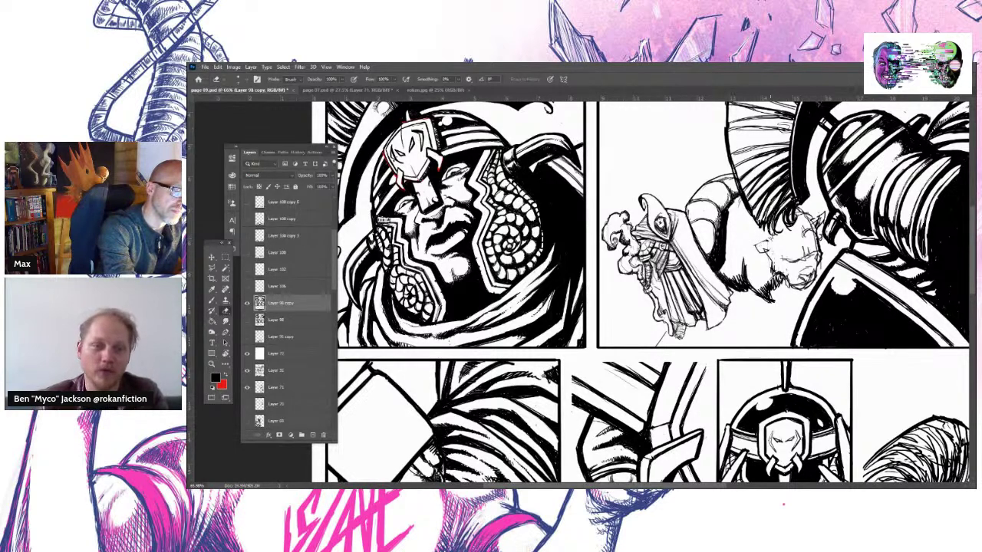
Ink the creature's ear and the side of its head in the upper-right panel, cleaning the lines with the eraser
click(212, 301)
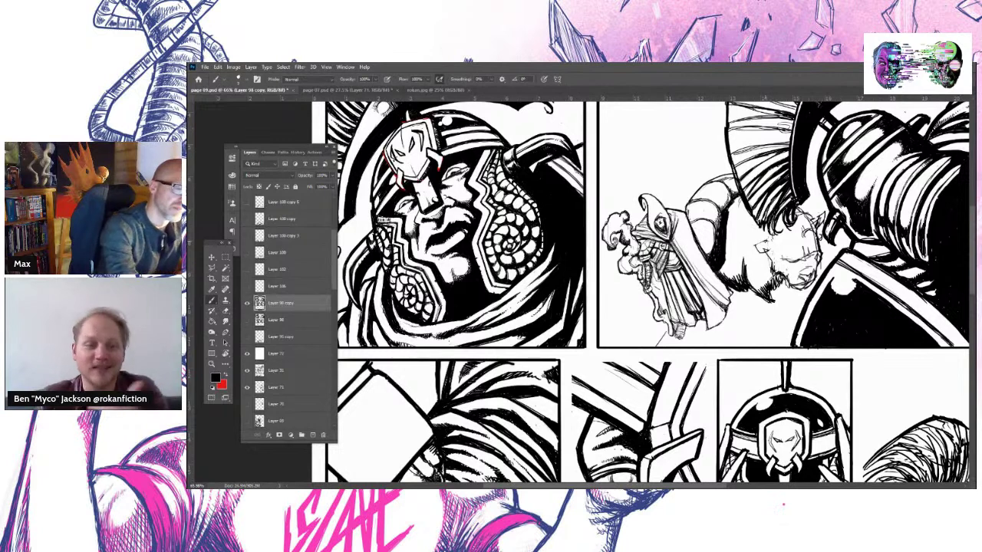
mouse_move(749, 252)
mouse_down()
mouse_move(772, 248)
mouse_move(768, 257)
mouse_up()
drag(819, 240, 821, 255)
key(e)
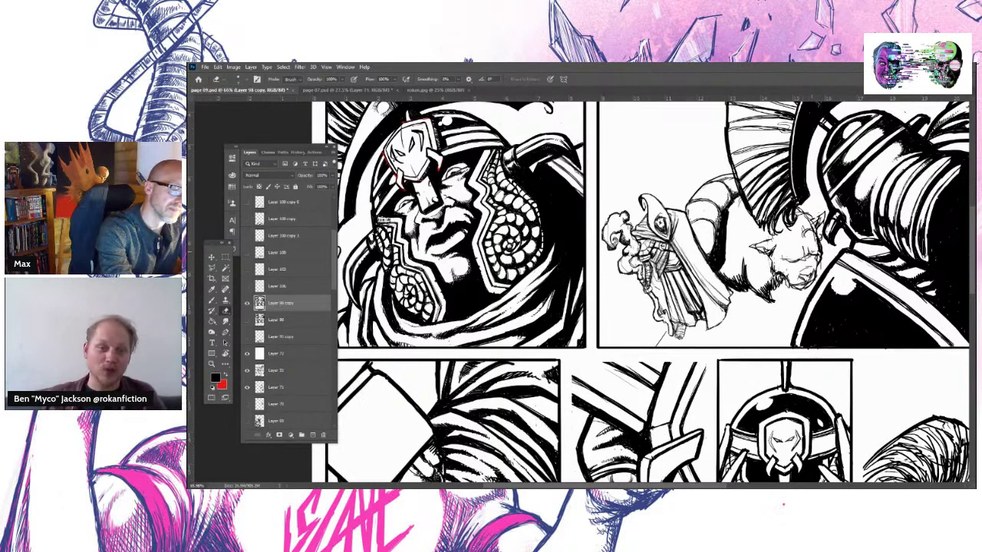
drag(817, 236, 818, 252)
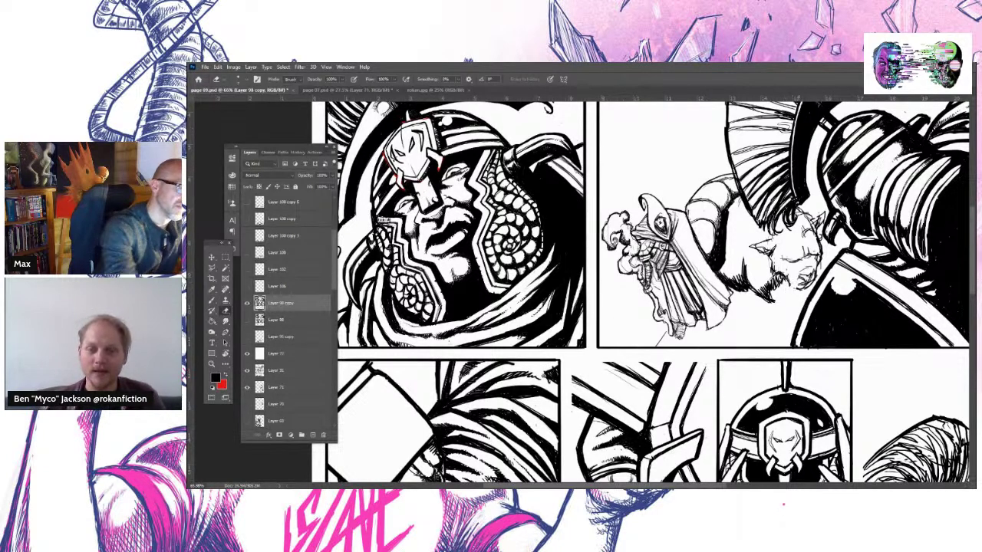
Ink the creature's chin, the top of its head and the contours around its ear and jaw
key(b)
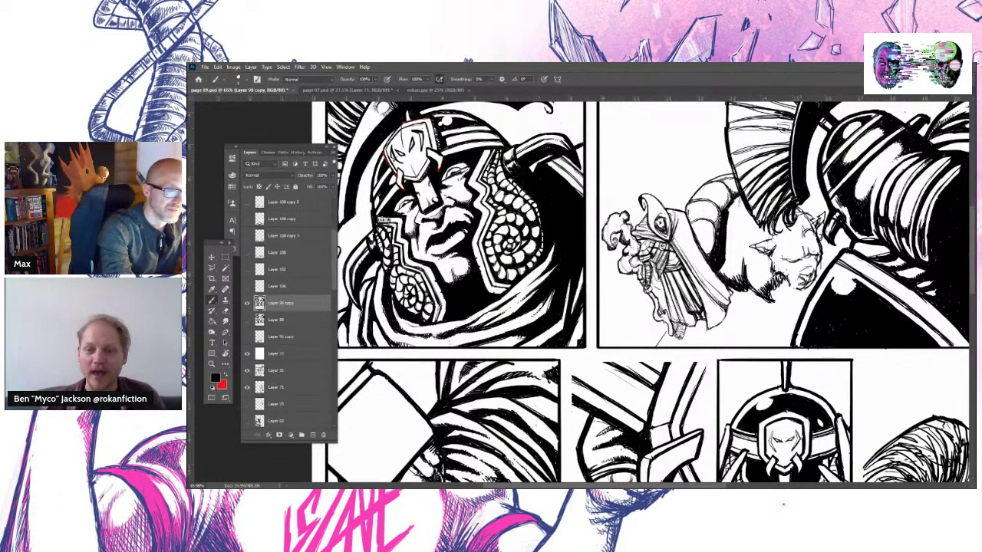
drag(789, 286, 807, 293)
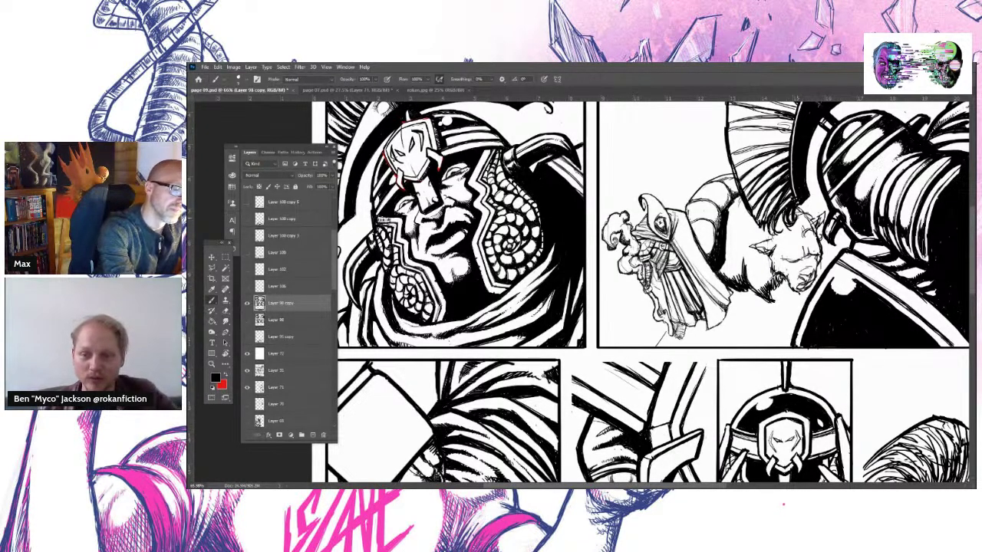
drag(795, 217, 811, 217)
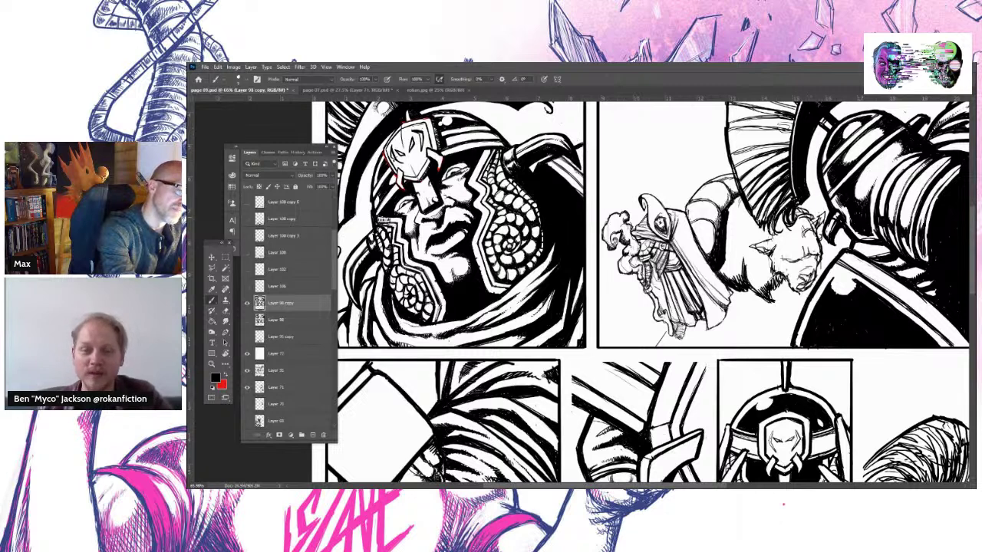
drag(753, 246, 771, 239)
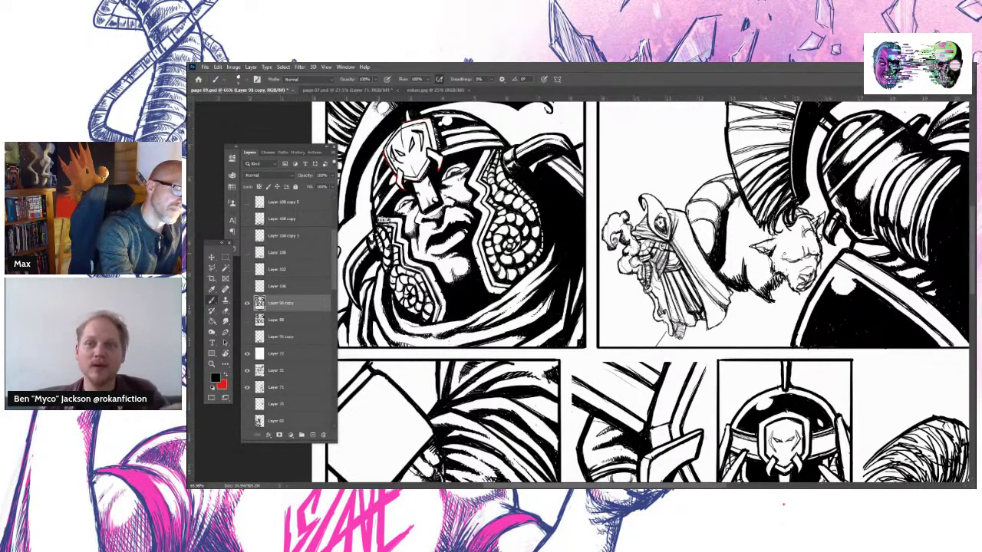
drag(772, 281, 777, 269)
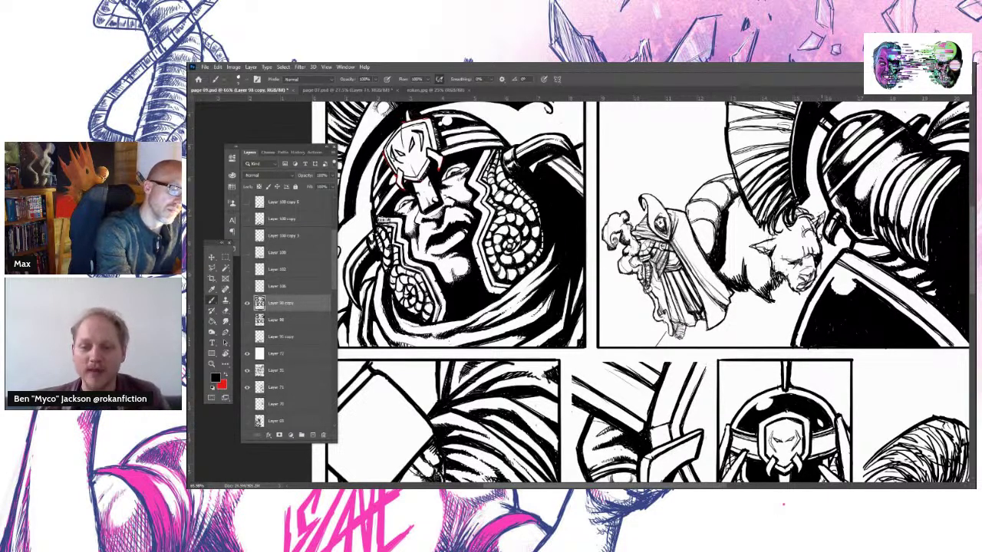
Ink the curled form on top of the creature's head and reinforce the ear outline
click(226, 312)
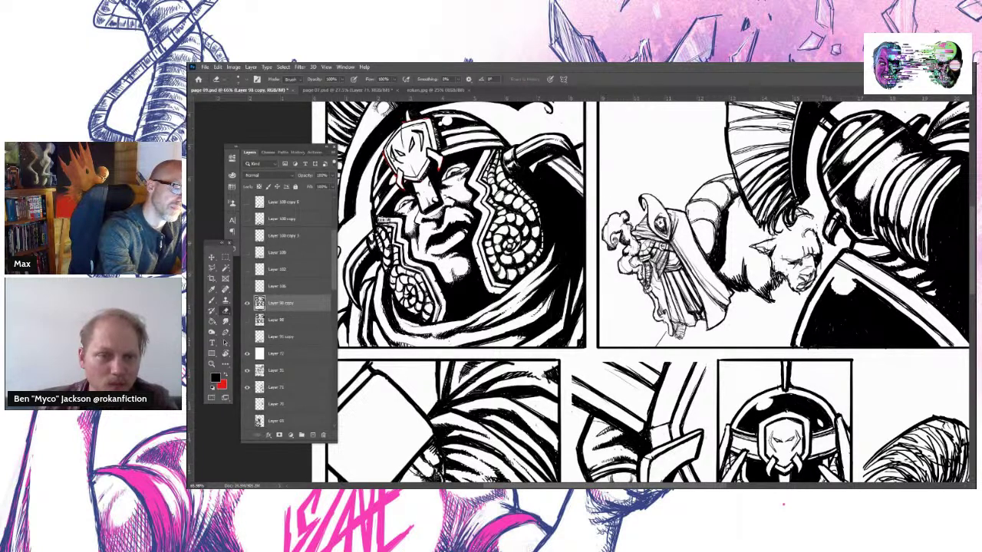
key(b)
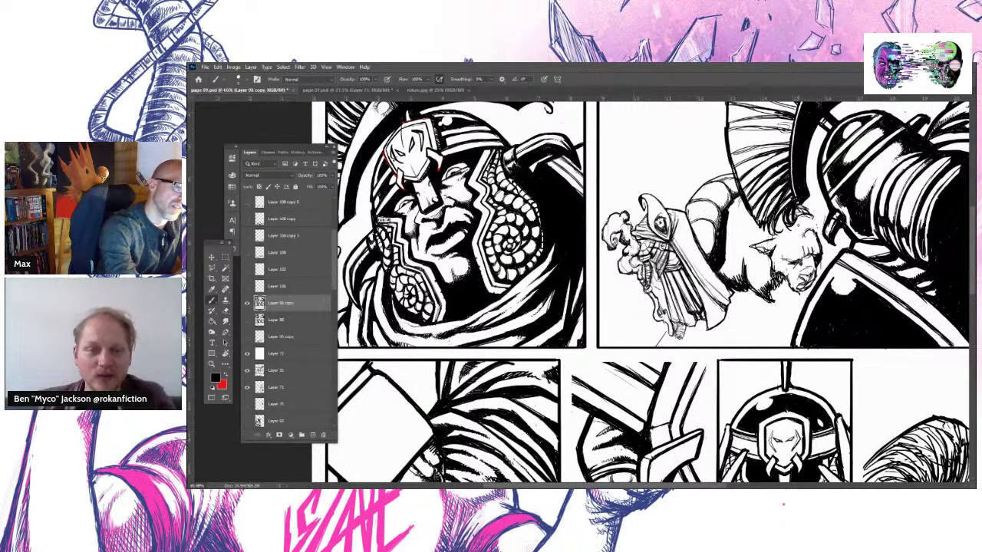
mouse_move(802, 227)
mouse_down()
mouse_move(818, 221)
mouse_move(817, 244)
mouse_up()
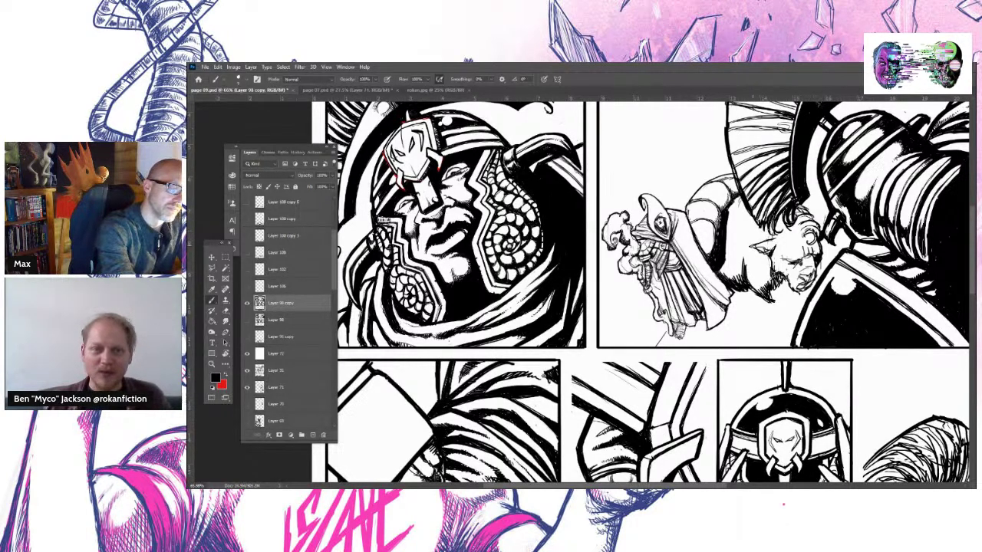
drag(748, 252, 774, 247)
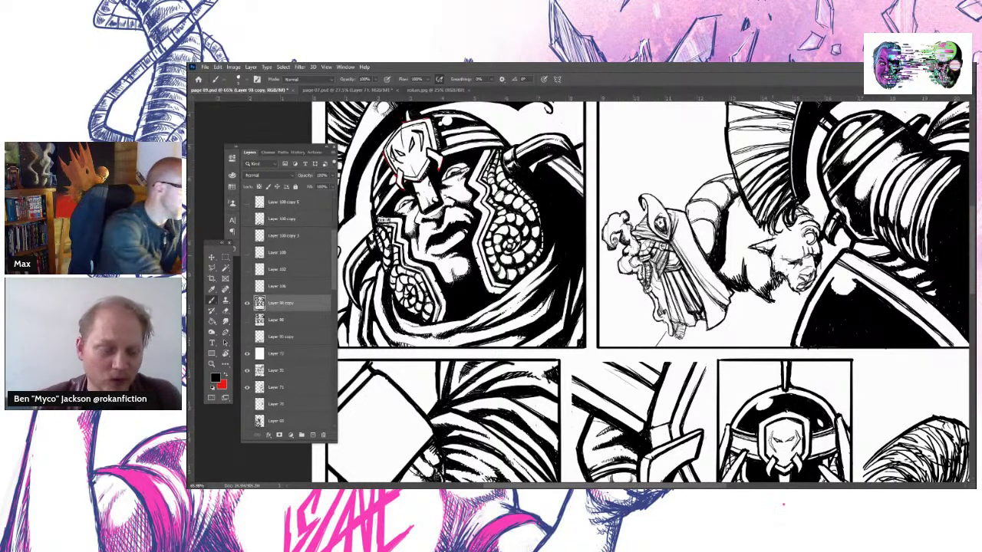
click(226, 311)
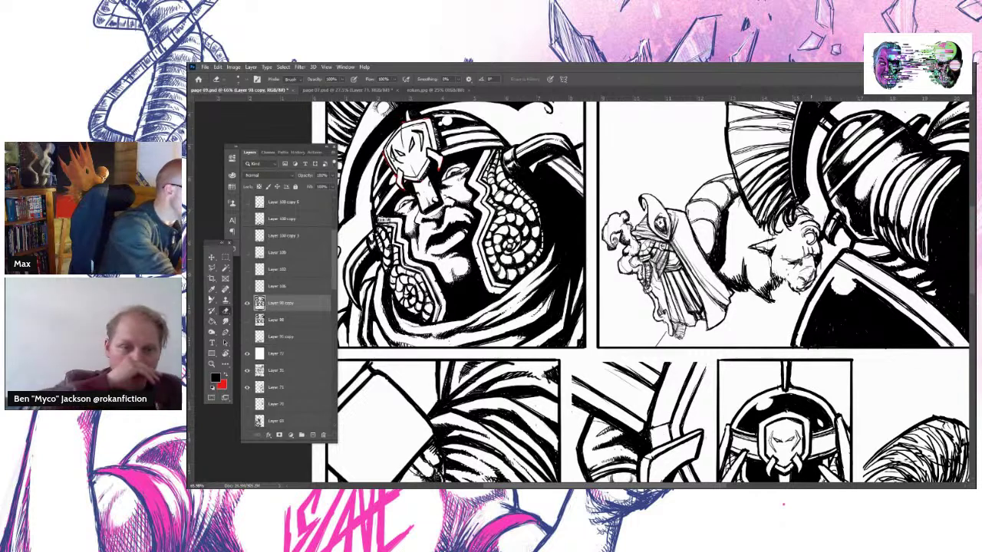
Ink the front of the creature's muzzle, its flank beside the cloaked figure and the fur along its chest
key(b)
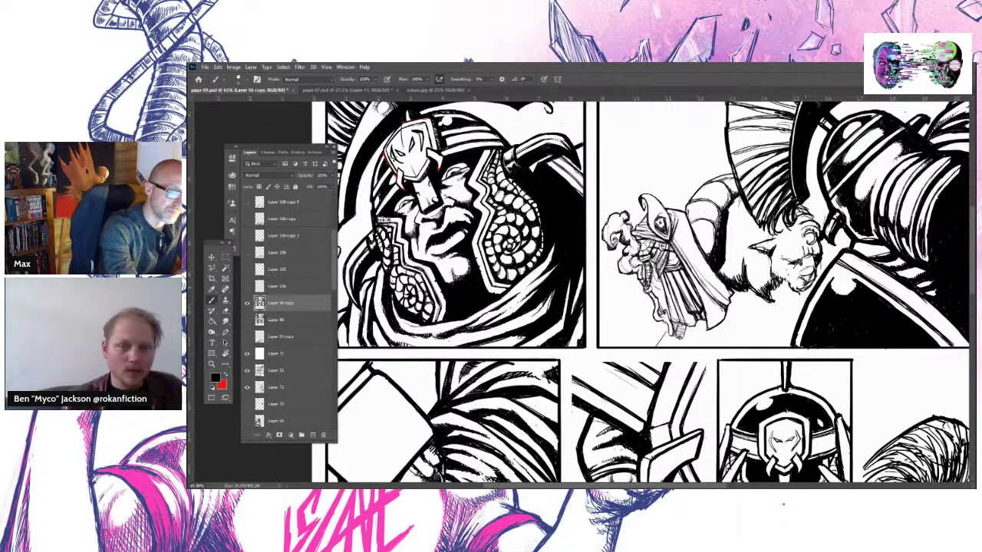
key(e)
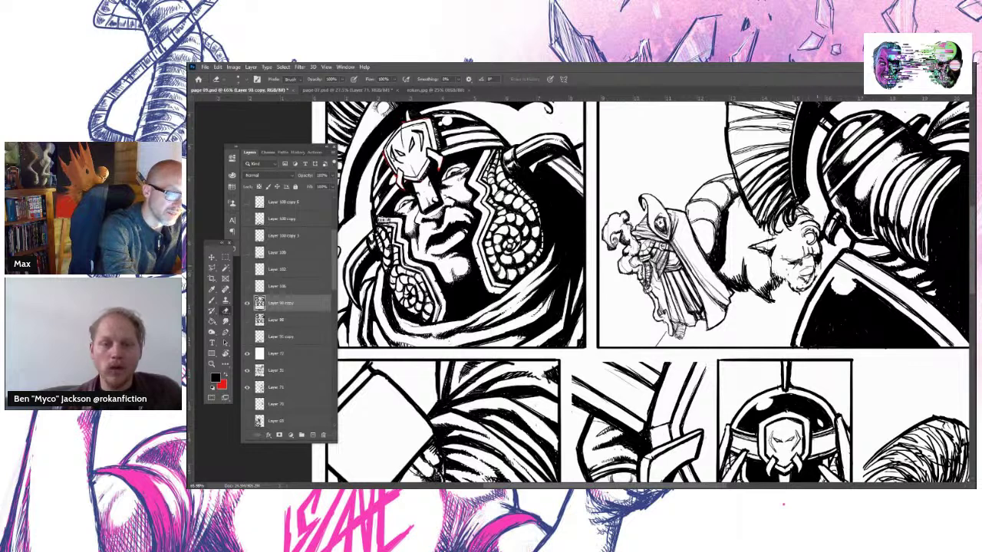
key(b)
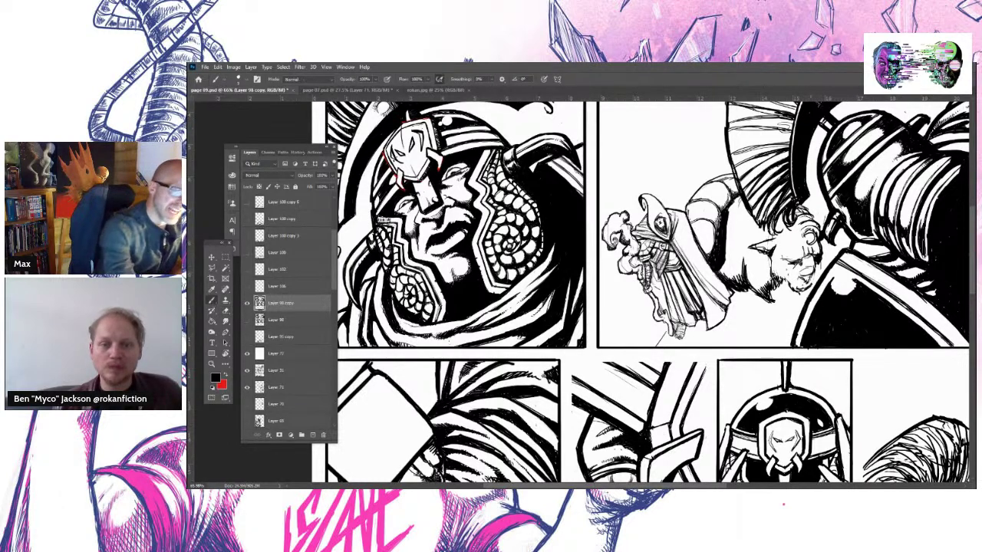
drag(818, 264, 813, 285)
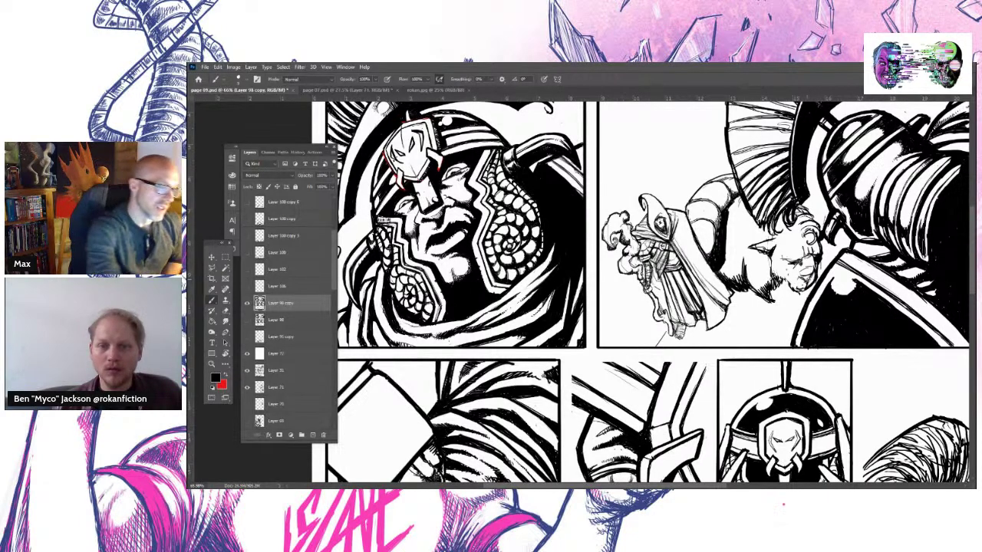
drag(718, 271, 725, 281)
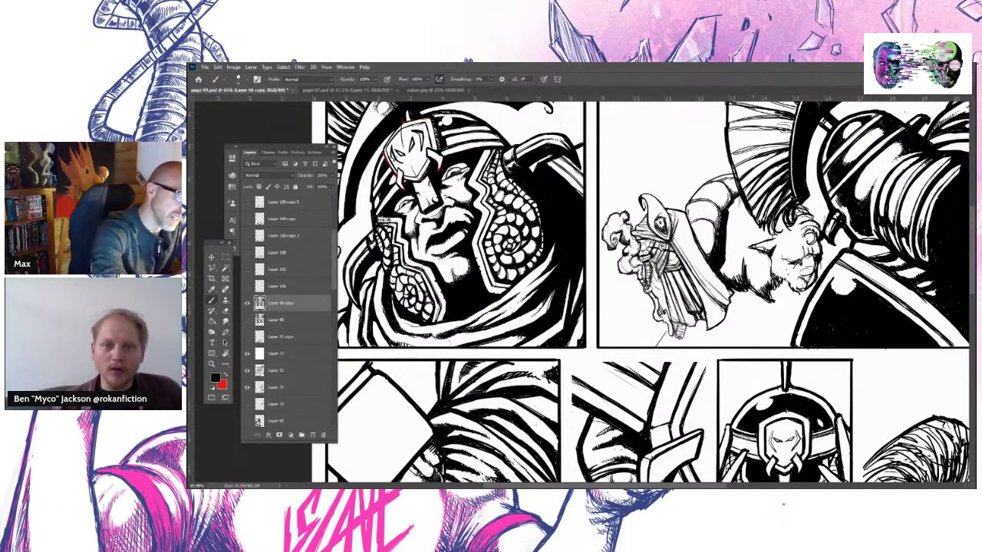
drag(751, 282, 767, 296)
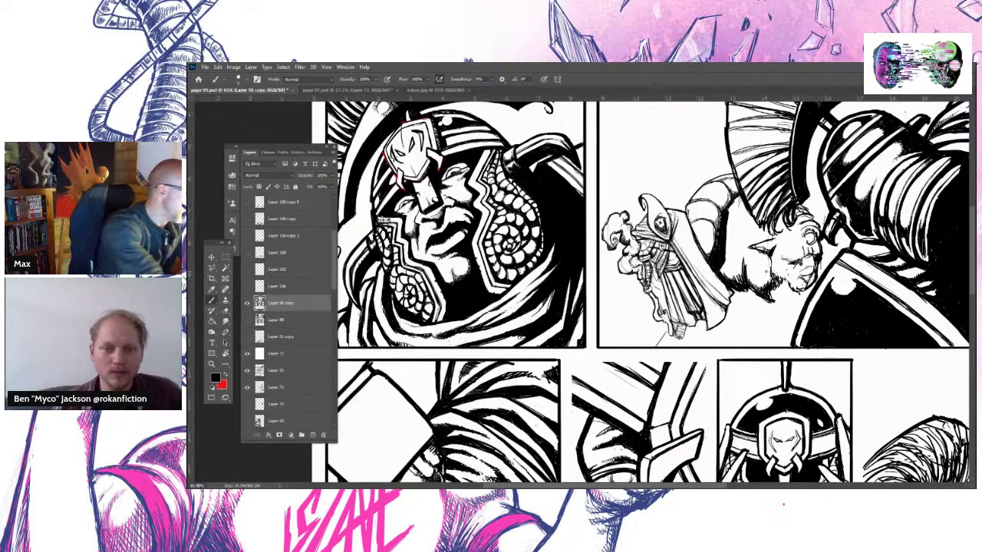
Review page 09's inking across all panels, from the bottom battle scene up to the crested helmets and back
key(z)
mouse_move(781, 308)
mouse_down()
mouse_move(797, 310)
mouse_move(742, 318)
mouse_move(790, 311)
mouse_move(771, 311)
mouse_up()
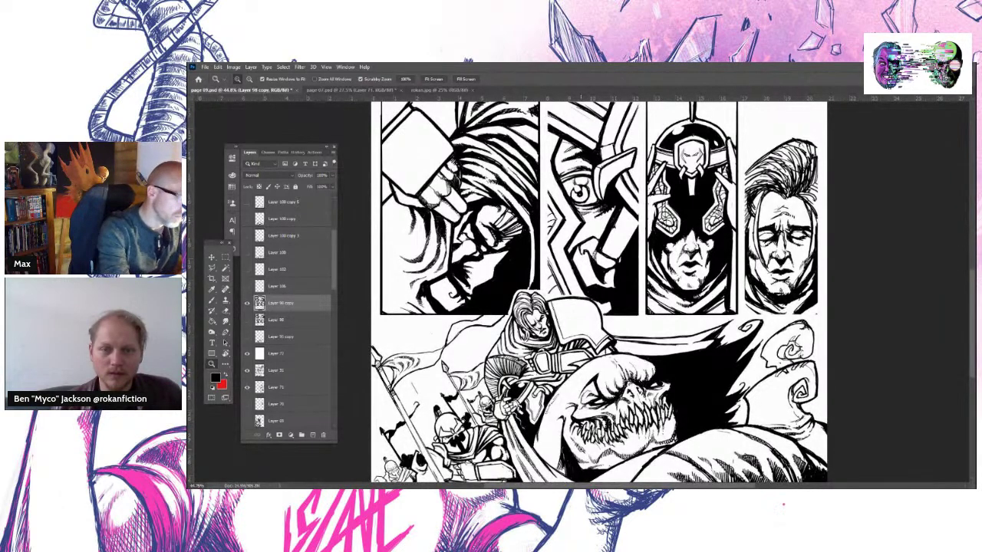
scroll(599, 292, down, 3)
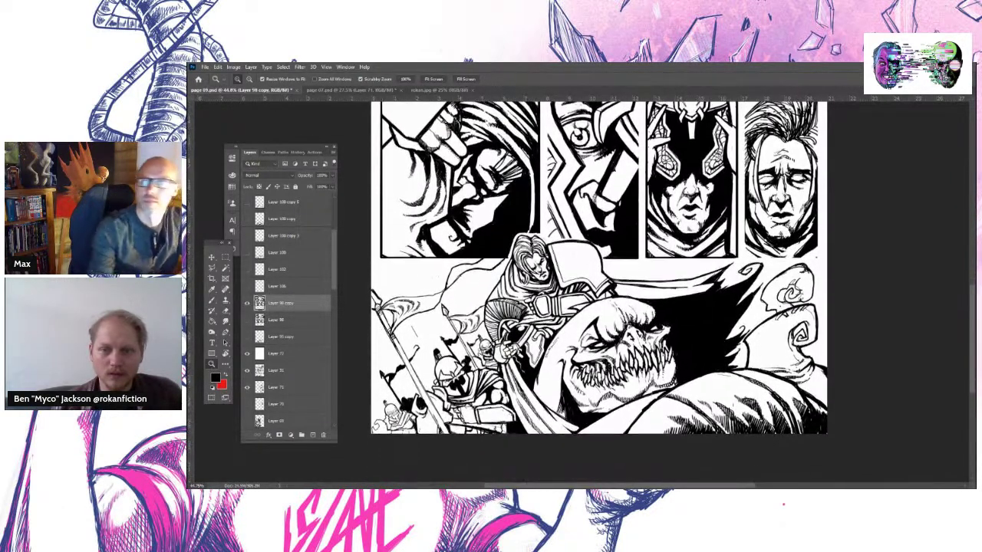
scroll(598, 291, up, 2)
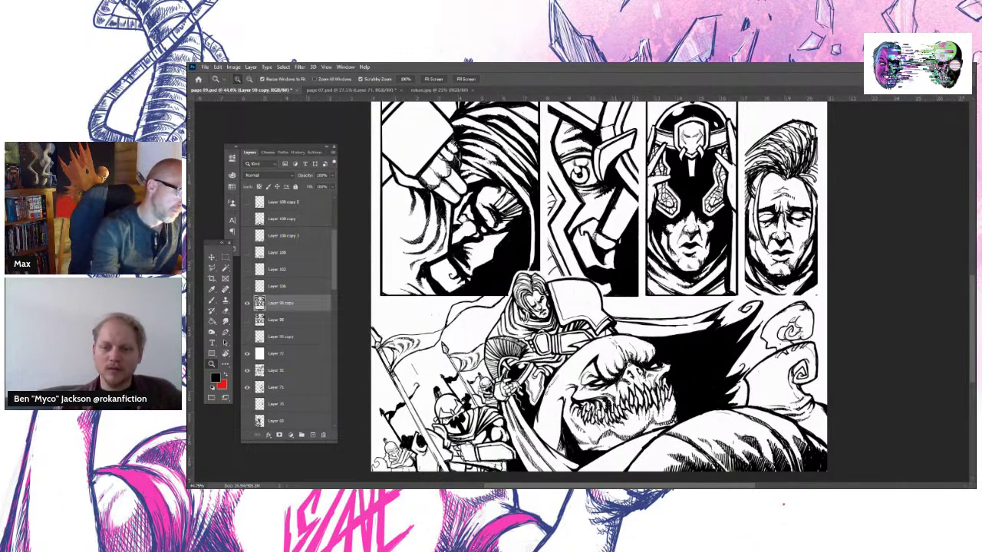
key(b)
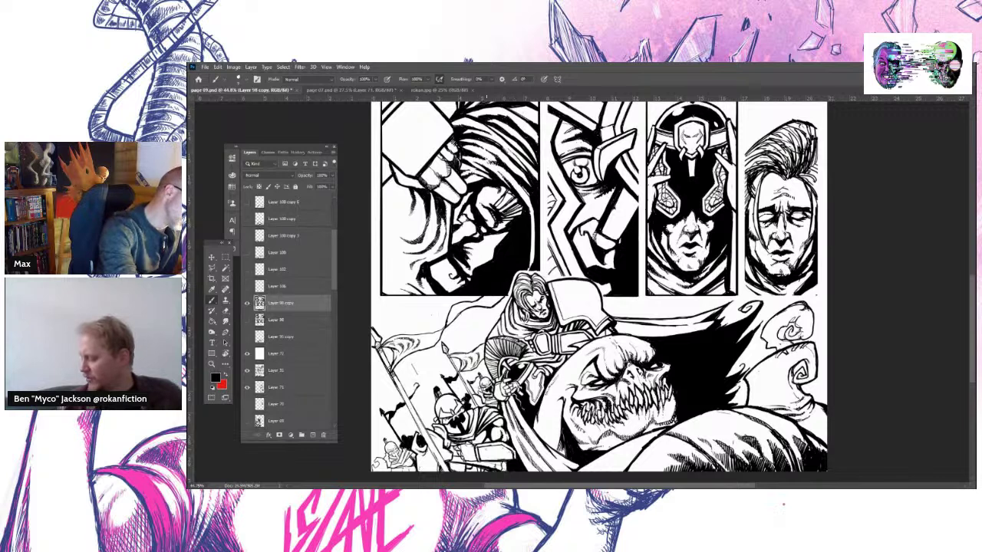
key(e)
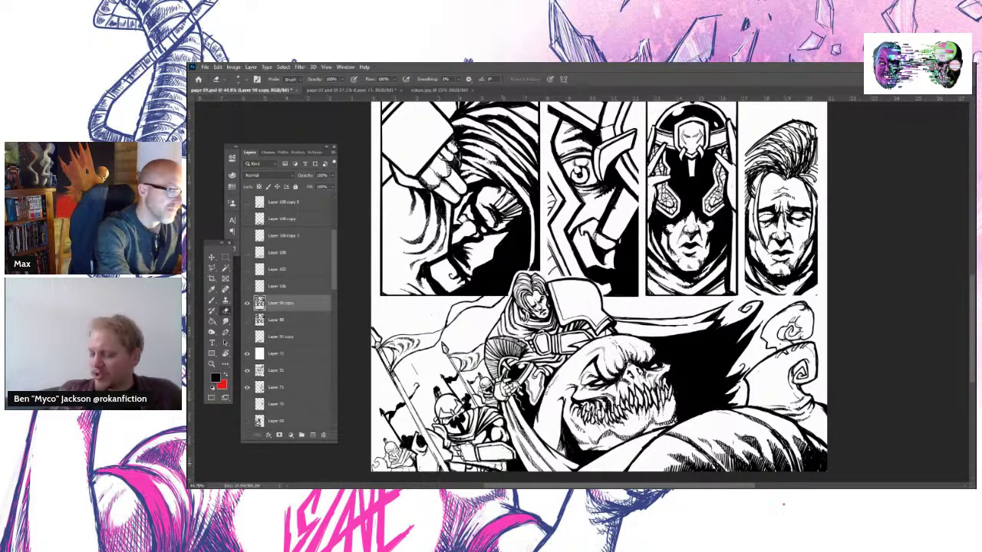
key(b)
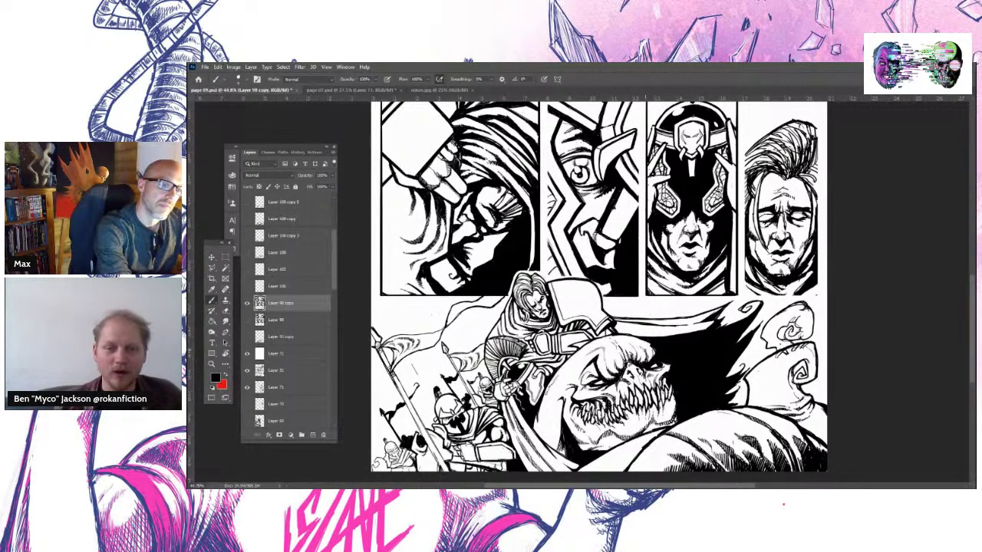
scroll(964, 284, up, 5)
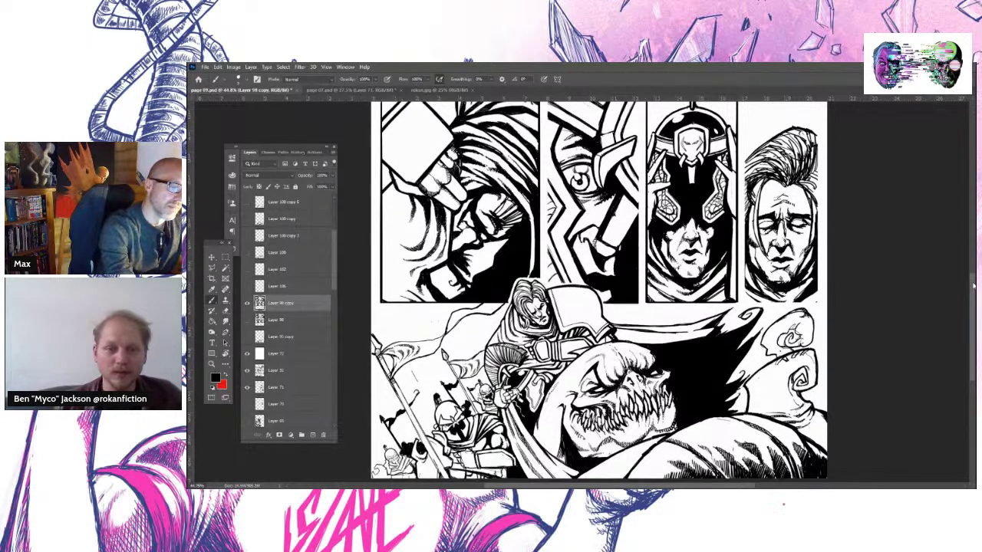
scroll(963, 284, up, 1)
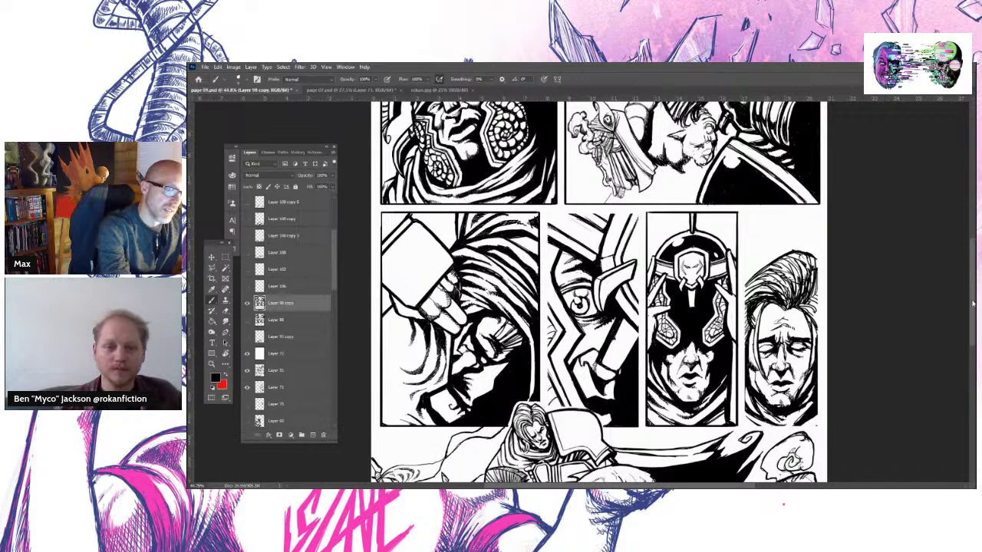
scroll(970, 265, up, 3)
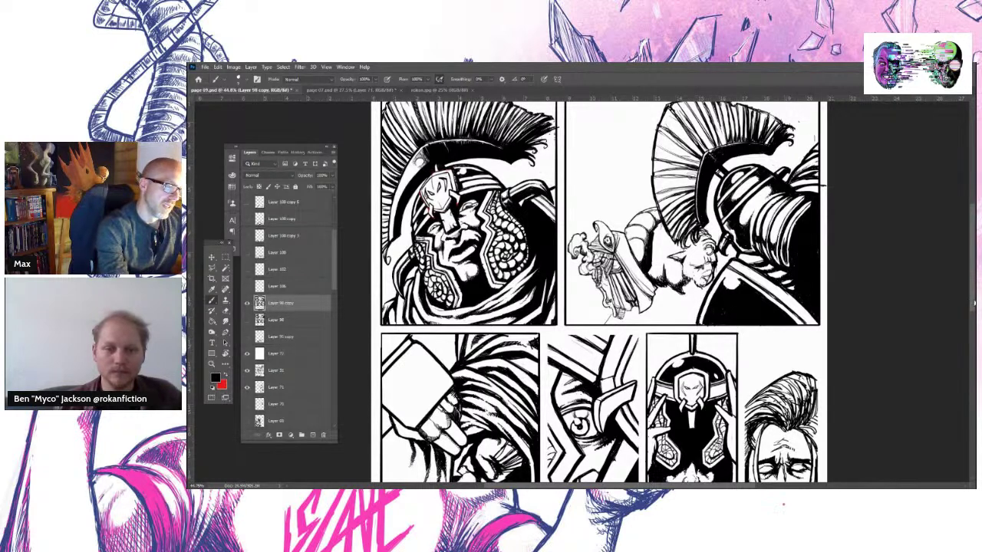
scroll(973, 303, down, 1)
scroll(973, 303, up, 2)
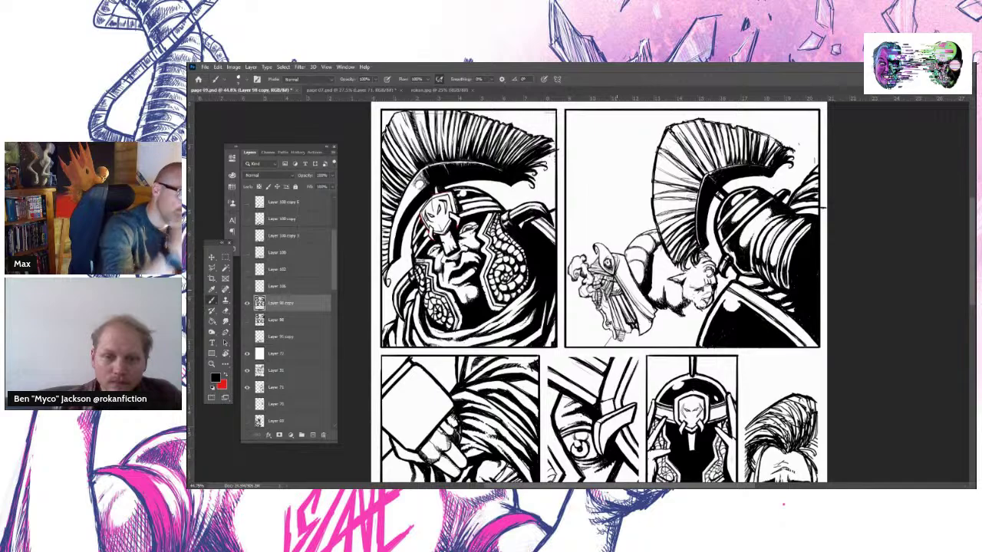
scroll(598, 292, down, 5)
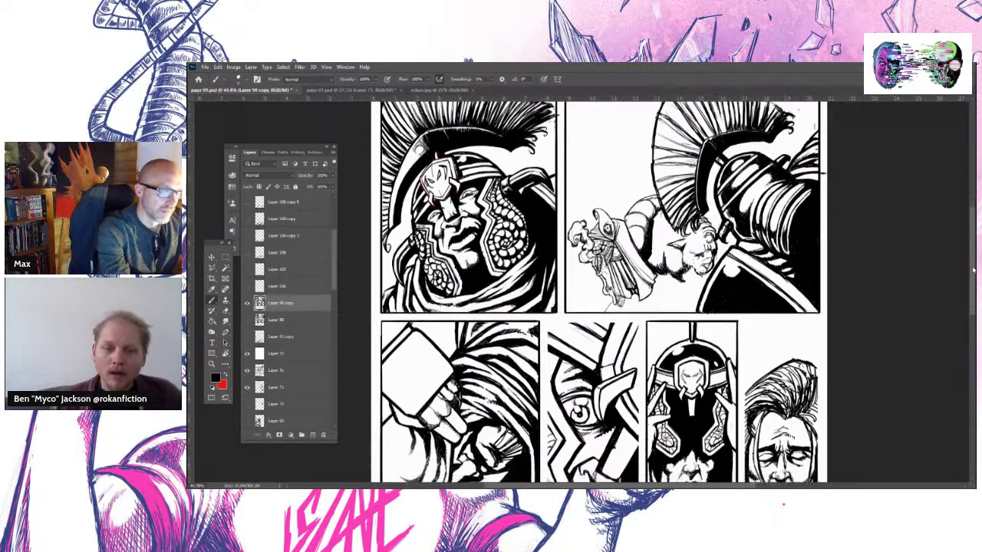
drag(971, 299, 964, 351)
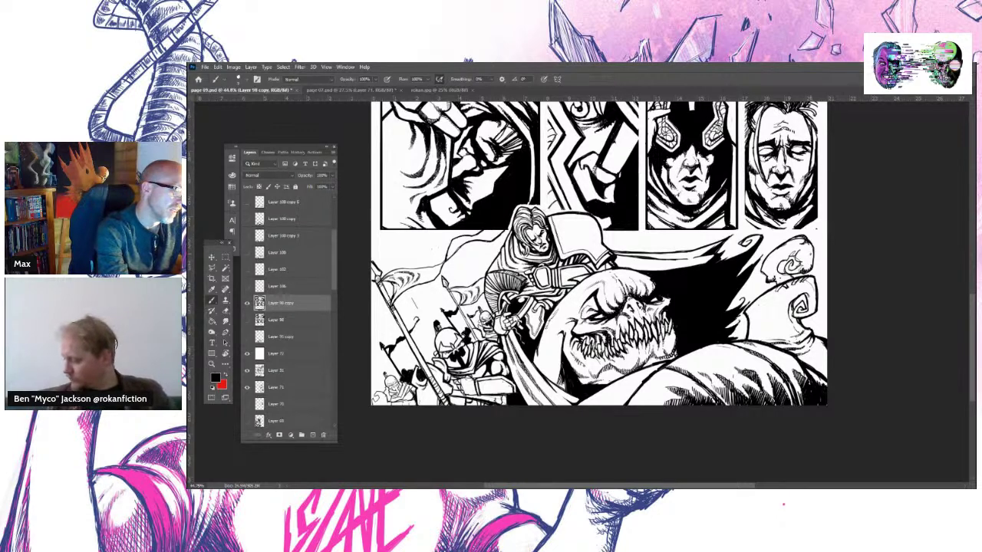
Examine the bottom battle scene together with the row of four face panels above it
key(e)
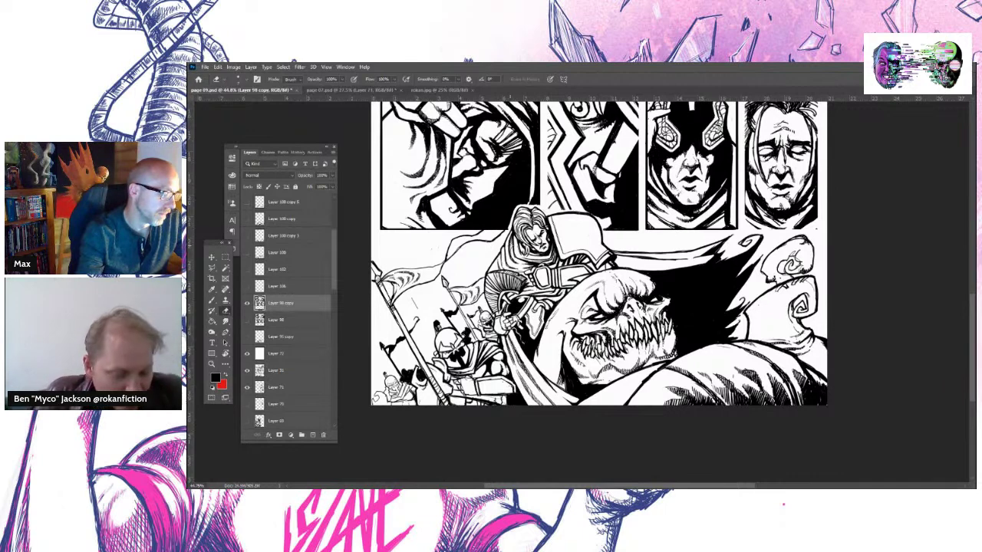
click(211, 301)
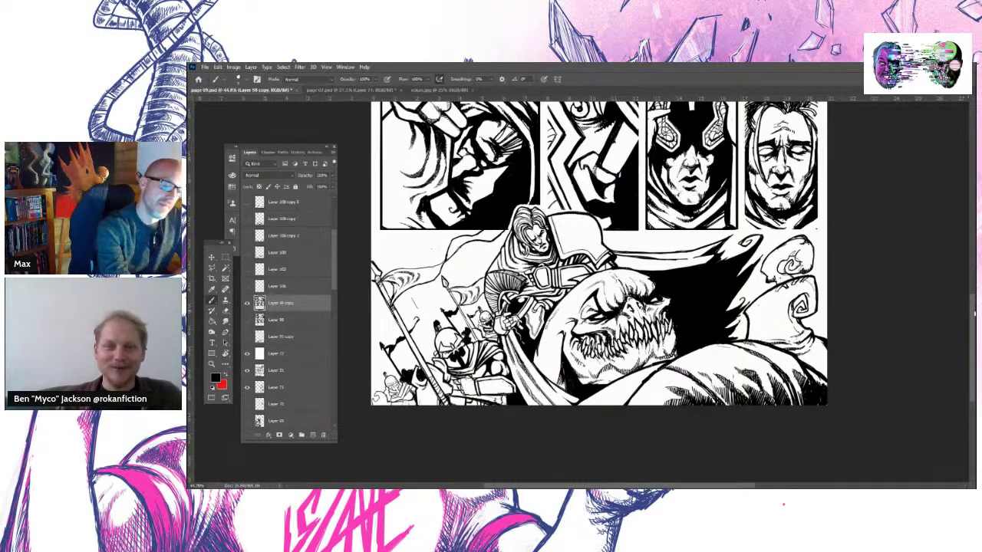
scroll(974, 313, up, 3)
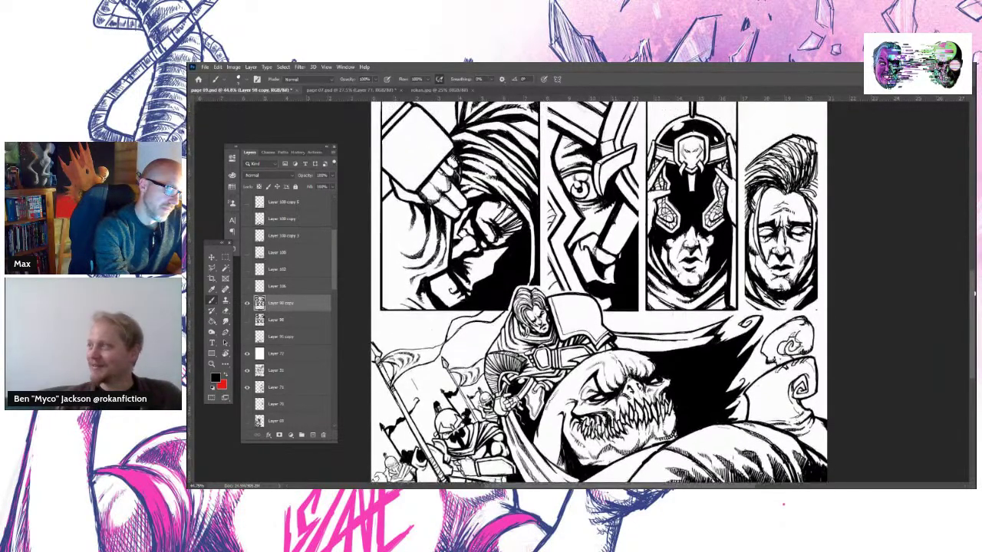
scroll(975, 293, down, 3)
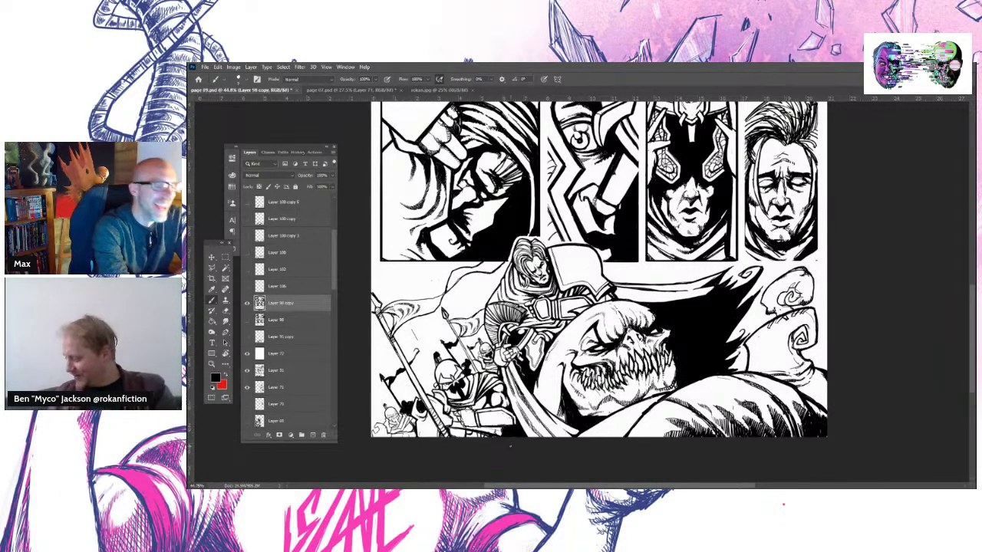
scroll(973, 314, up, 3)
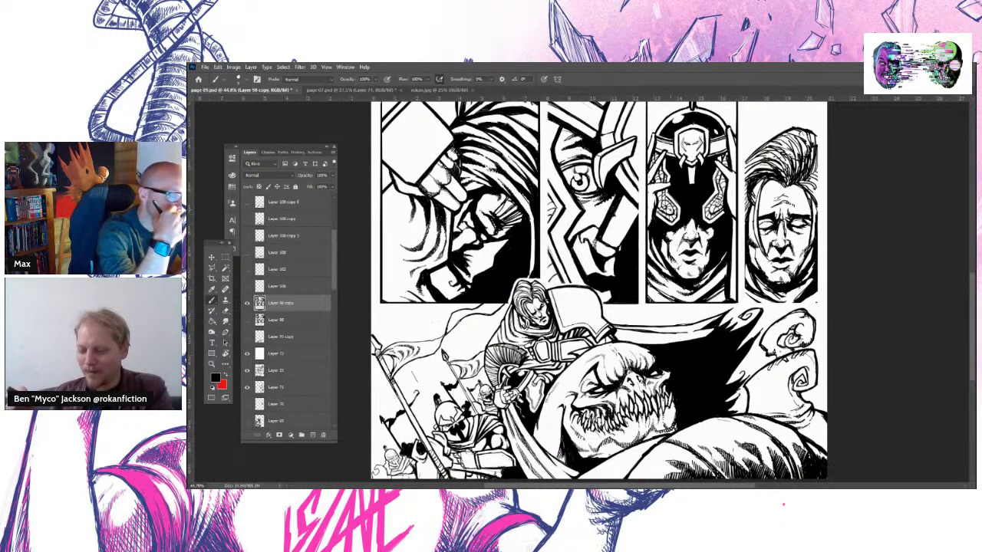
key(e)
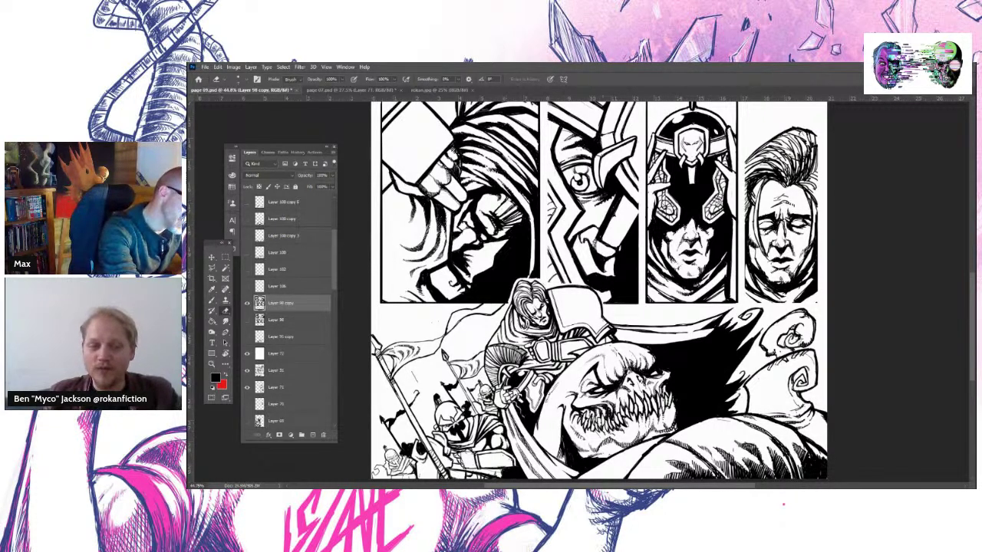
scroll(973, 290, up, 1)
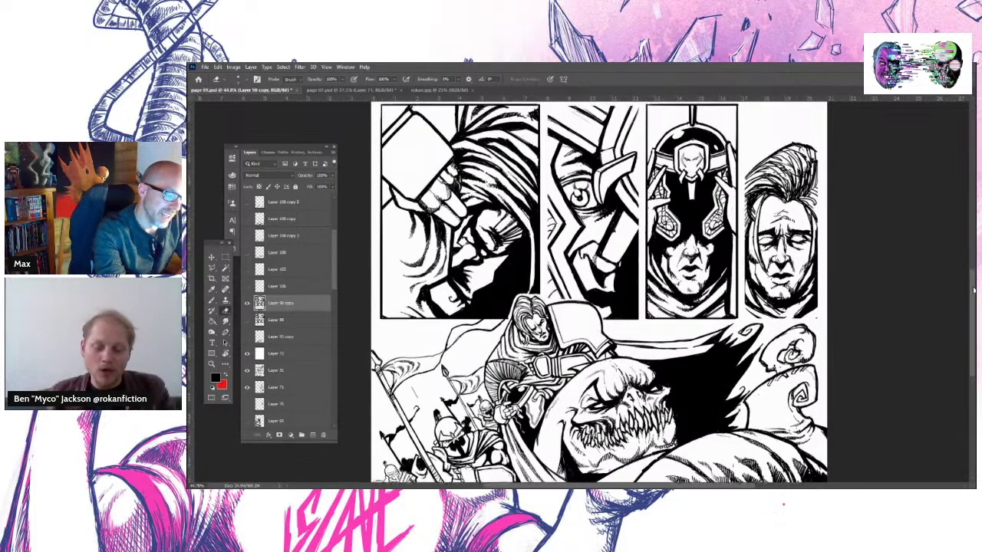
drag(972, 290, 969, 319)
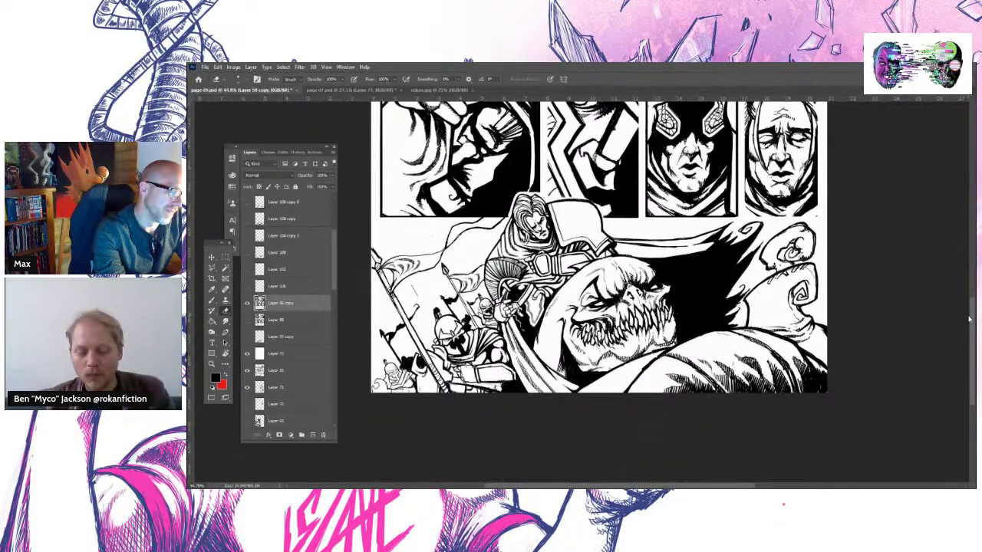
scroll(969, 318, up, 2)
Inspect the caped rider, helmeted soldiers and toothed creature up close, and compare them with the page as a whole
click(211, 364)
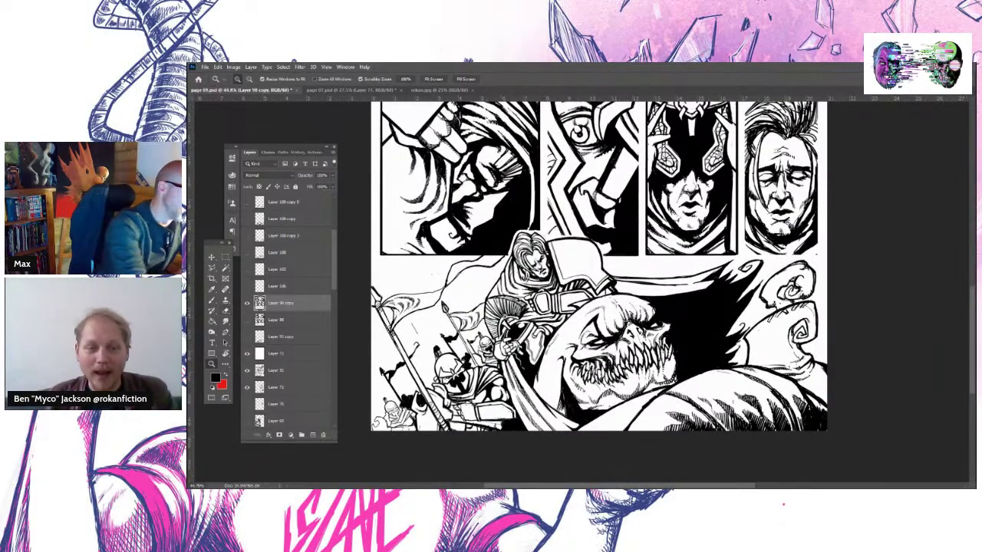
drag(505, 313, 545, 314)
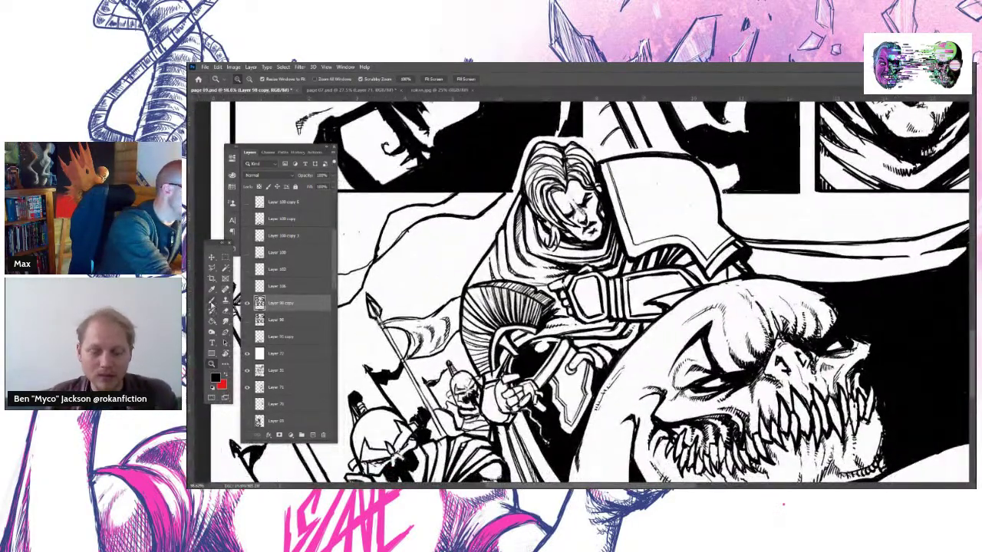
key(b)
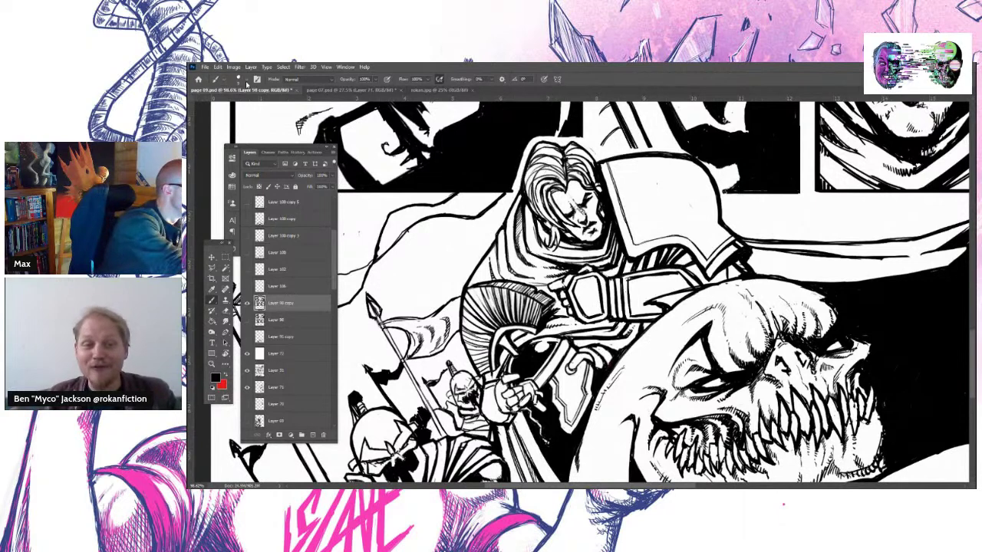
click(245, 81)
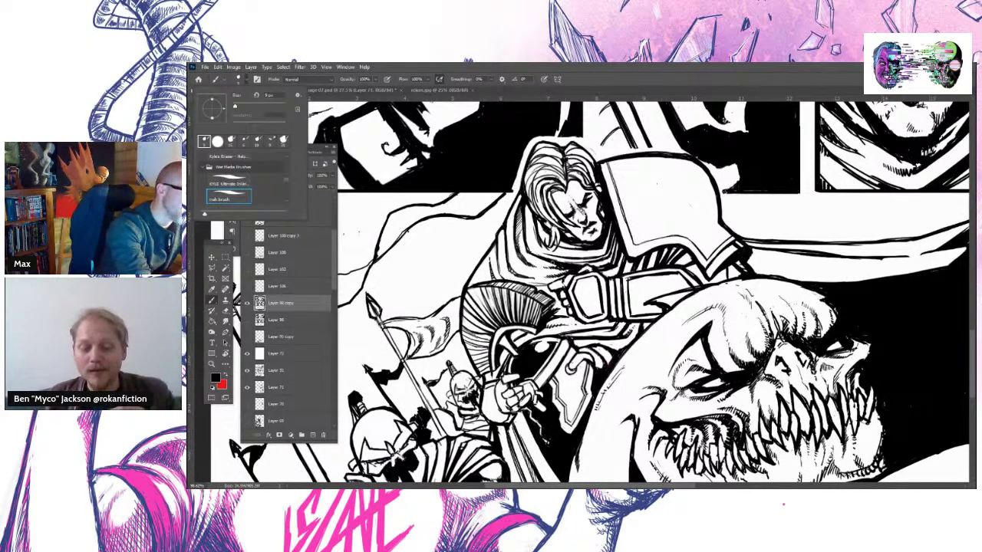
key(Return)
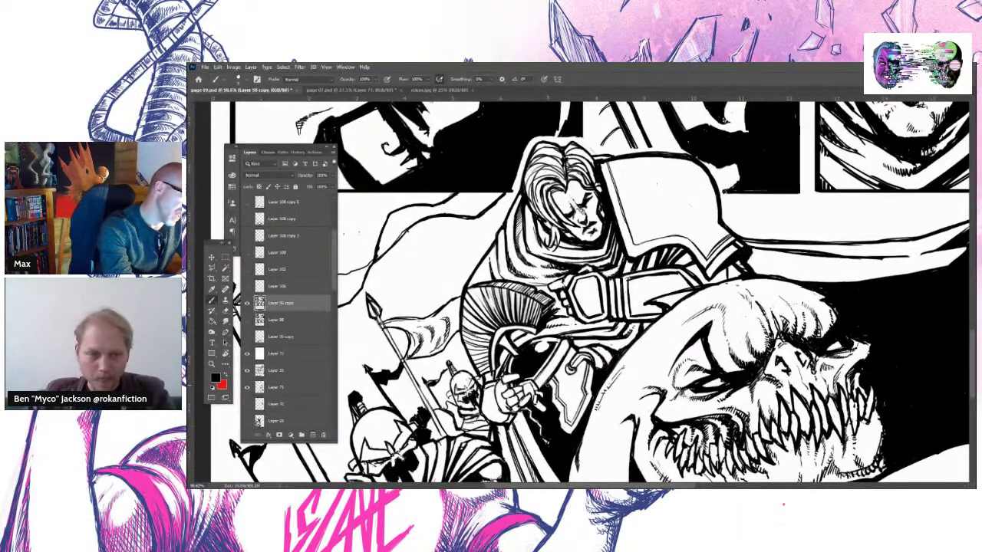
scroll(973, 350, down, 2)
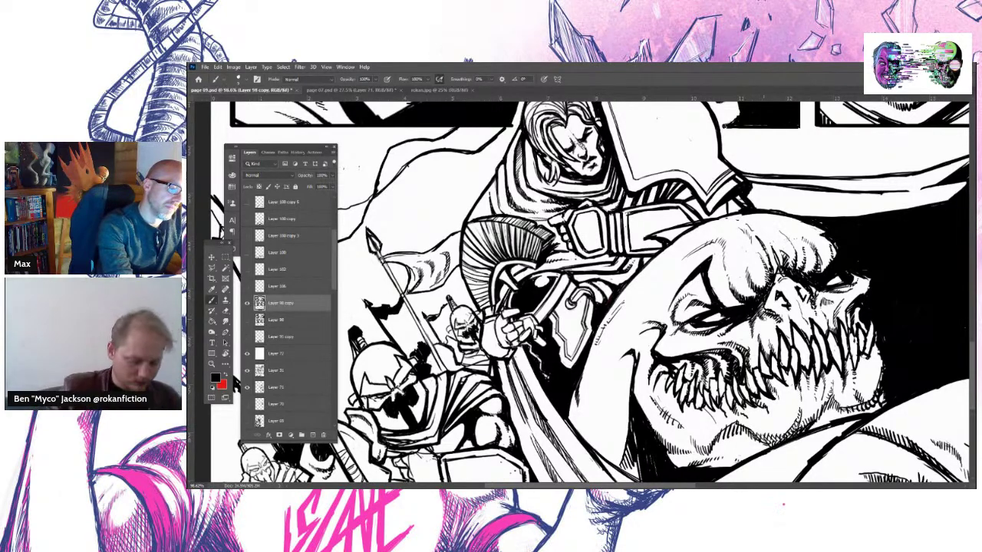
key(z)
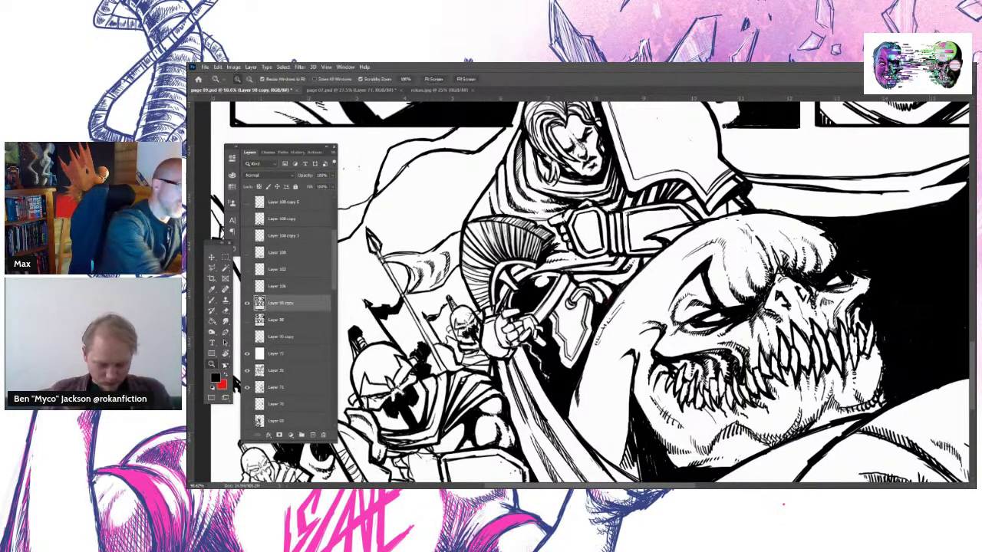
key(ctrl+minus)
key(ctrl+minus)
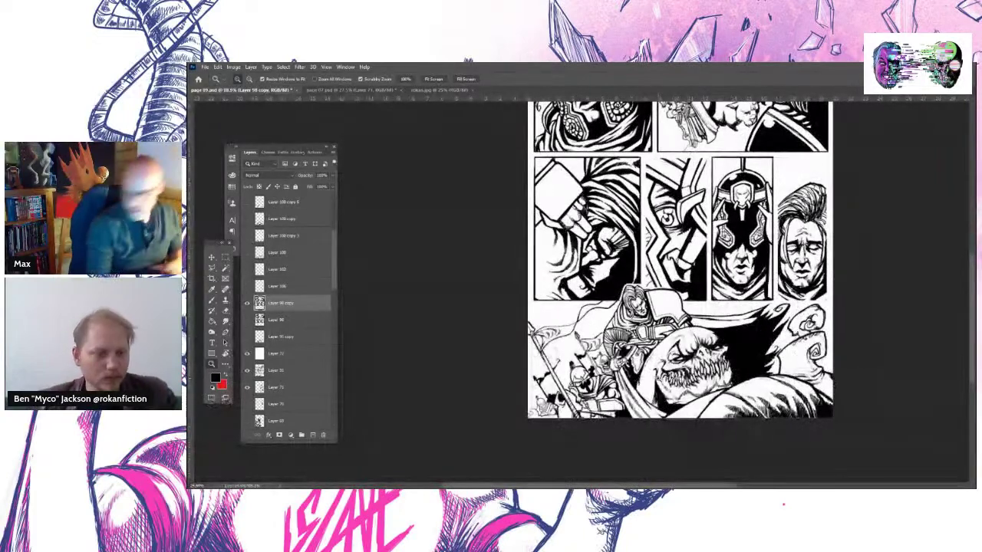
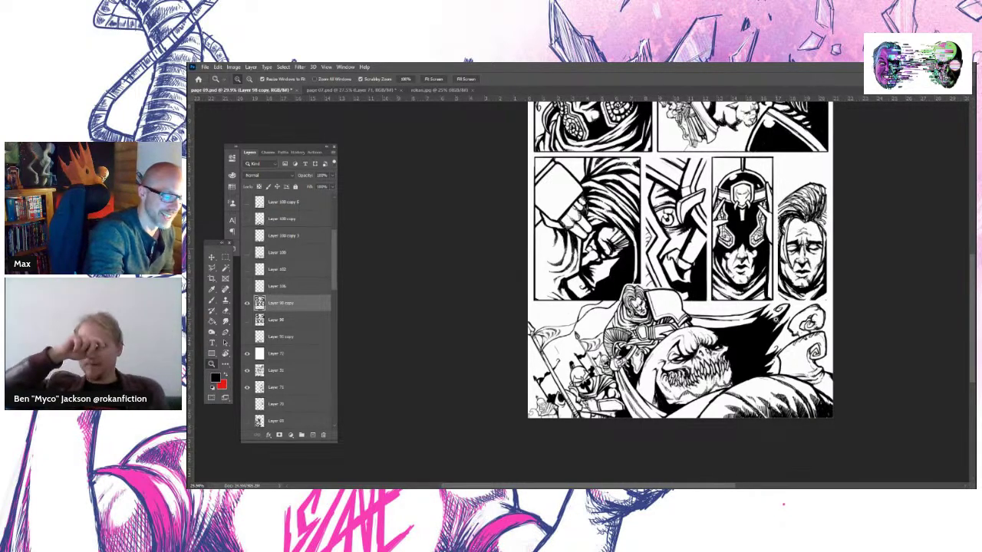
Enlarge the eraser tip, using the Hard Round brush at 100% hardness
key(e)
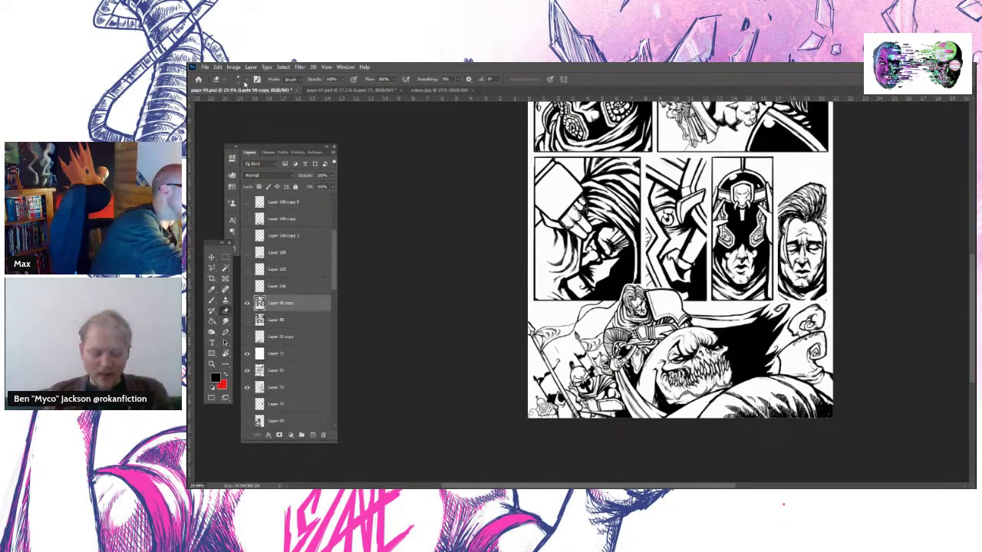
click(227, 79)
key(bracketright)
key(bracketright)
key(bracketright)
key(bracketright)
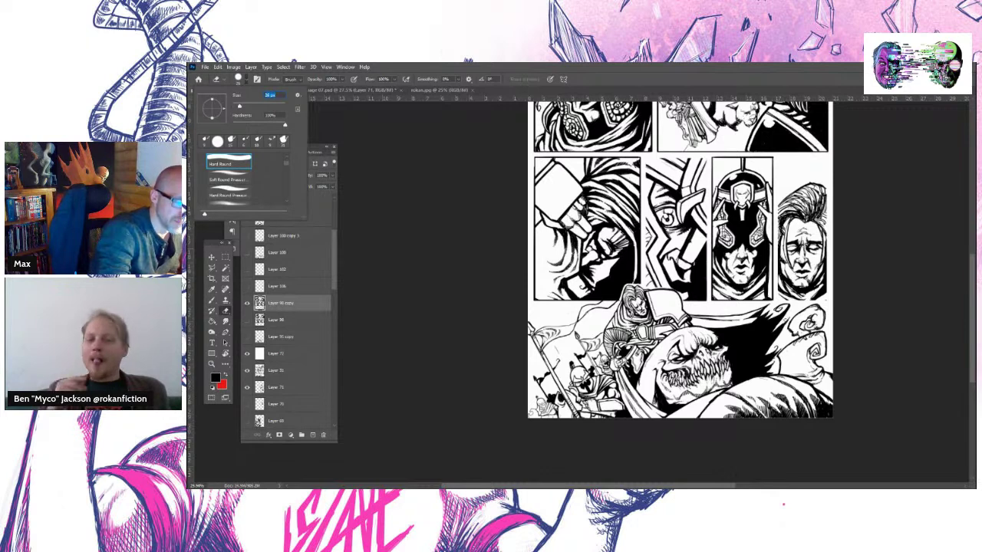
key(Return)
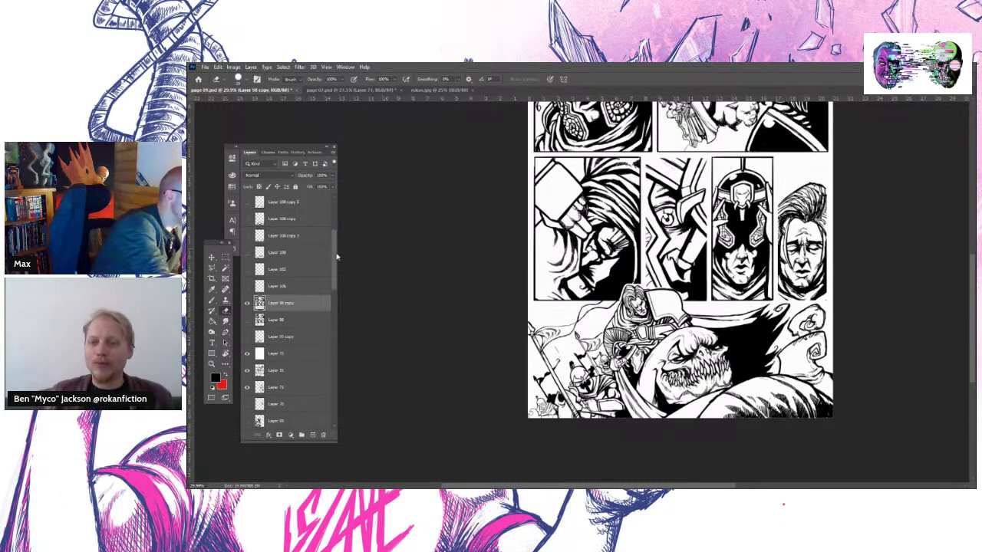
Make Layer 100 copy 6 the active layer and switch to the Brush tool
scroll(336, 258, up, 3)
click(296, 286)
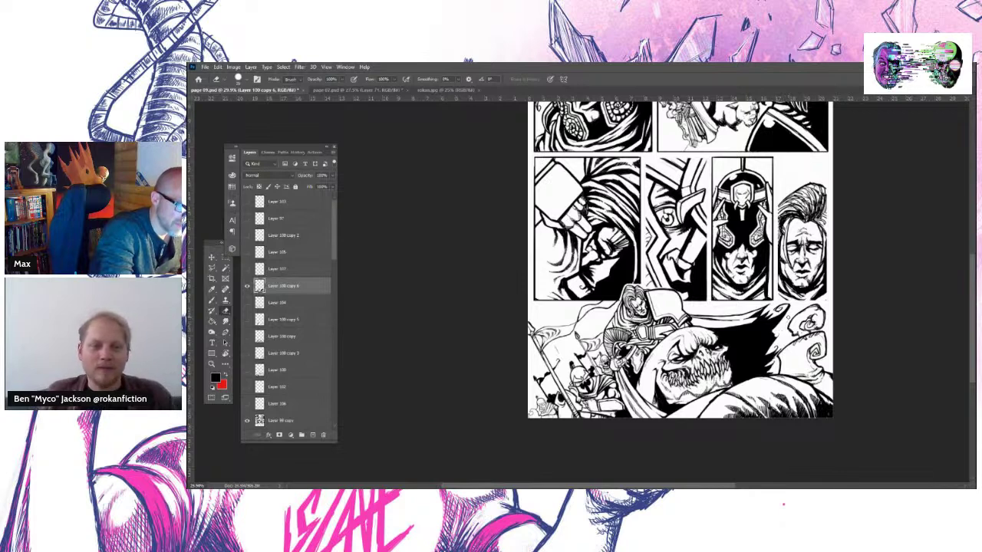
click(212, 300)
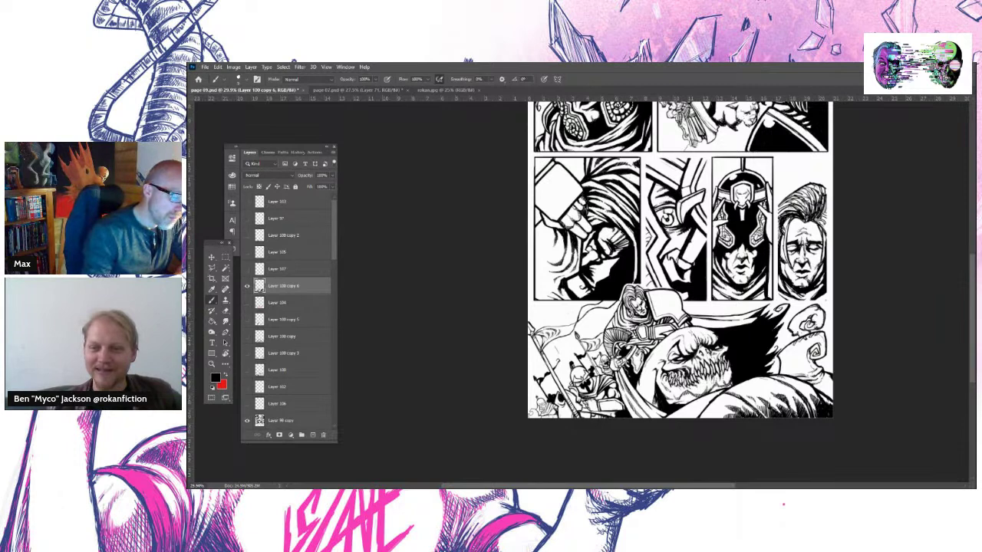
Look over page 09's panels and compare them with page 07 and the castle page
drag(973, 288, 973, 263)
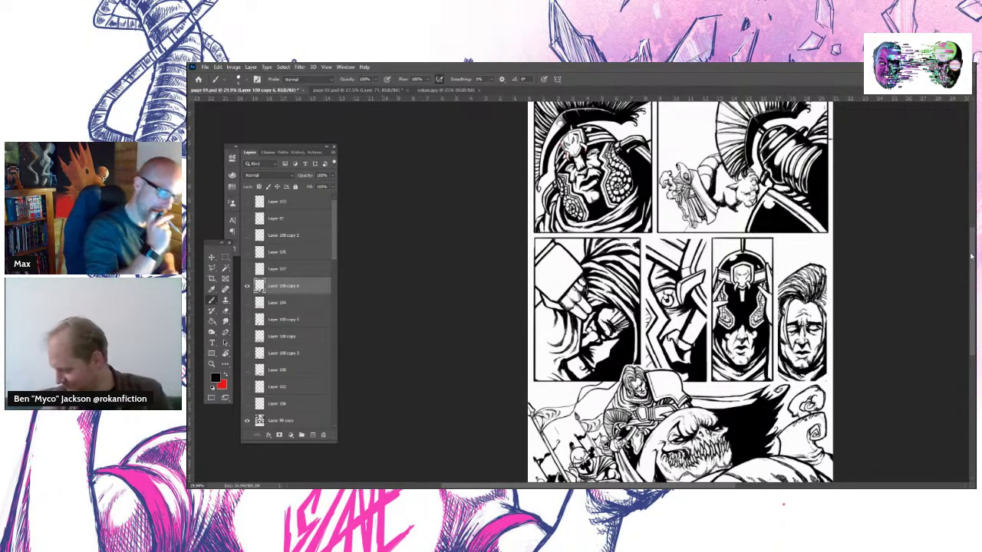
drag(971, 258, 970, 282)
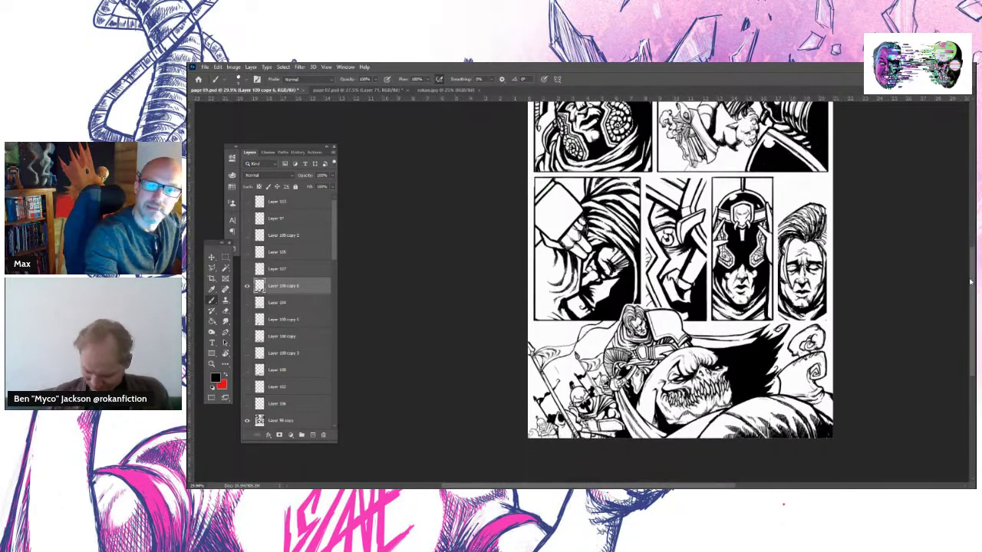
key(z)
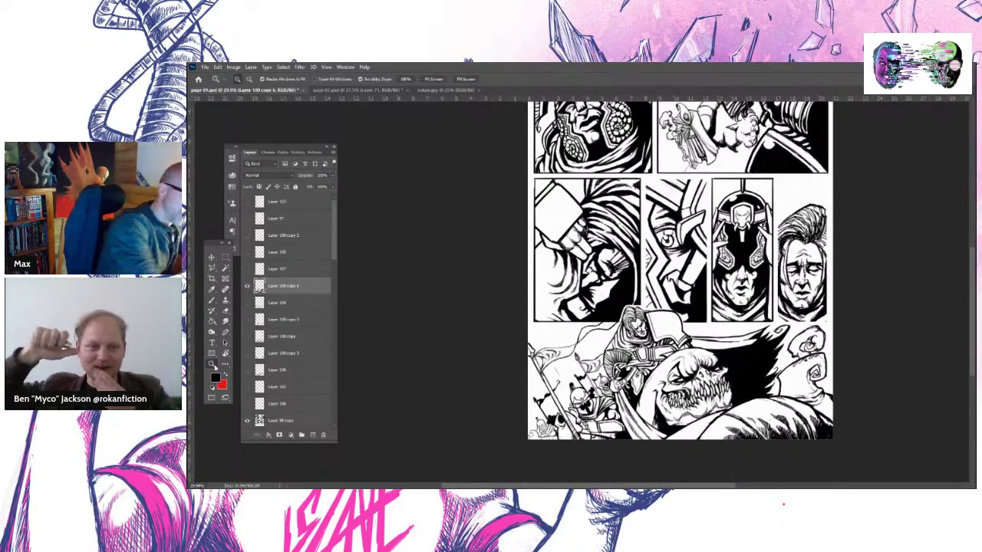
mouse_move(761, 377)
mouse_down()
mouse_move(777, 375)
mouse_move(767, 371)
mouse_up()
scroll(770, 369, up, 3)
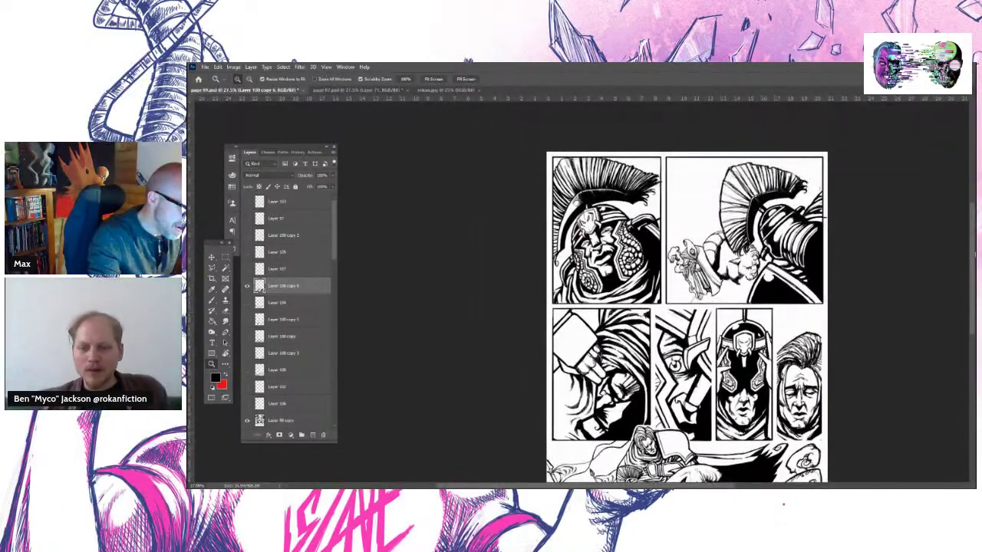
click(373, 91)
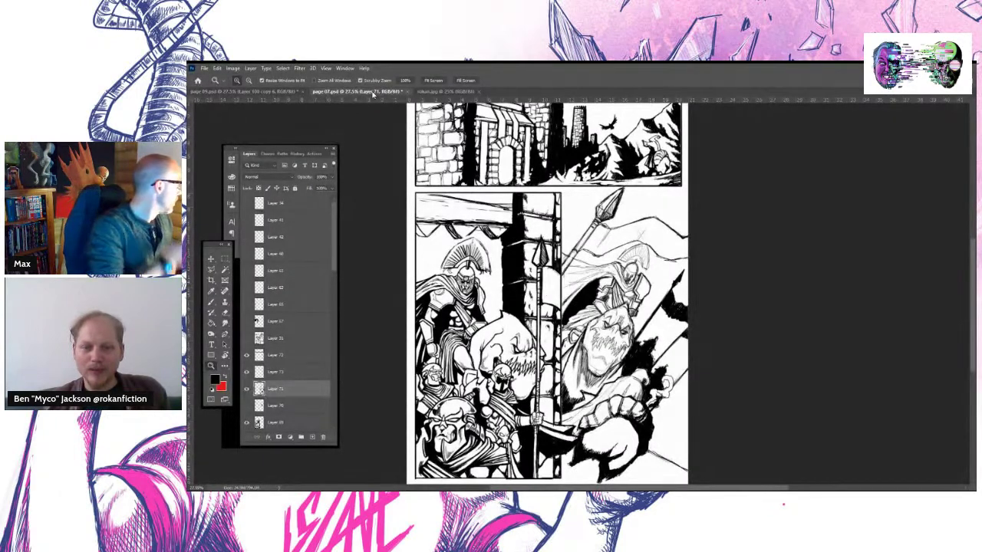
click(440, 92)
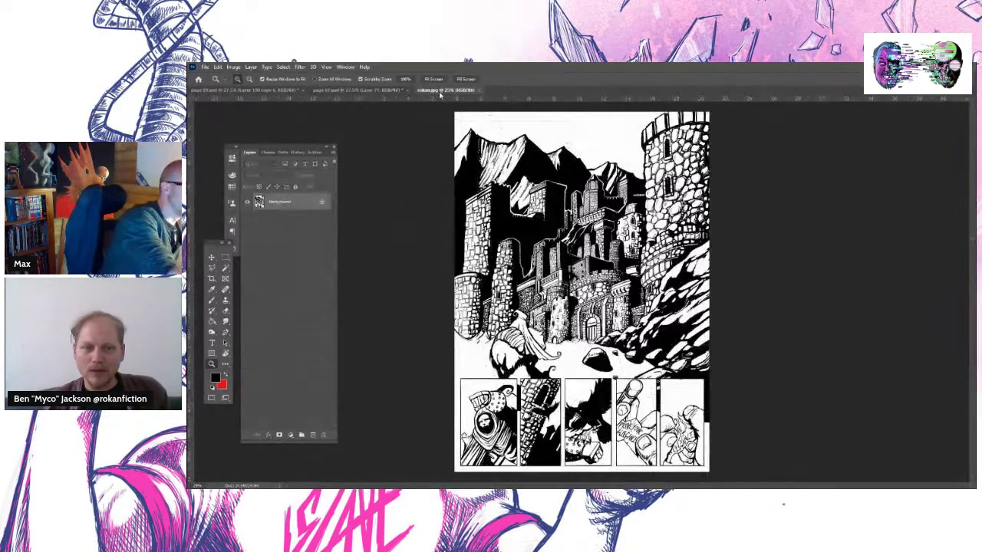
click(351, 94)
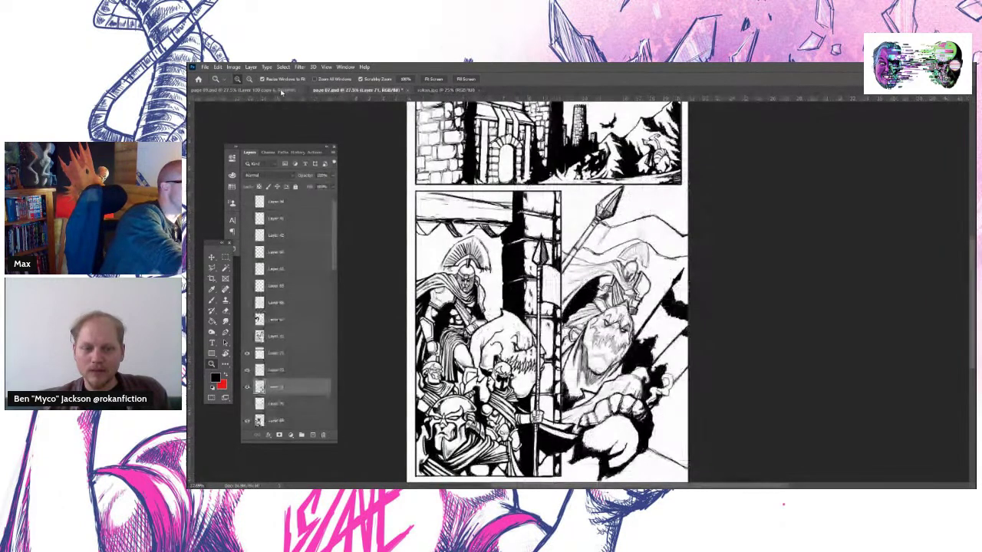
click(278, 91)
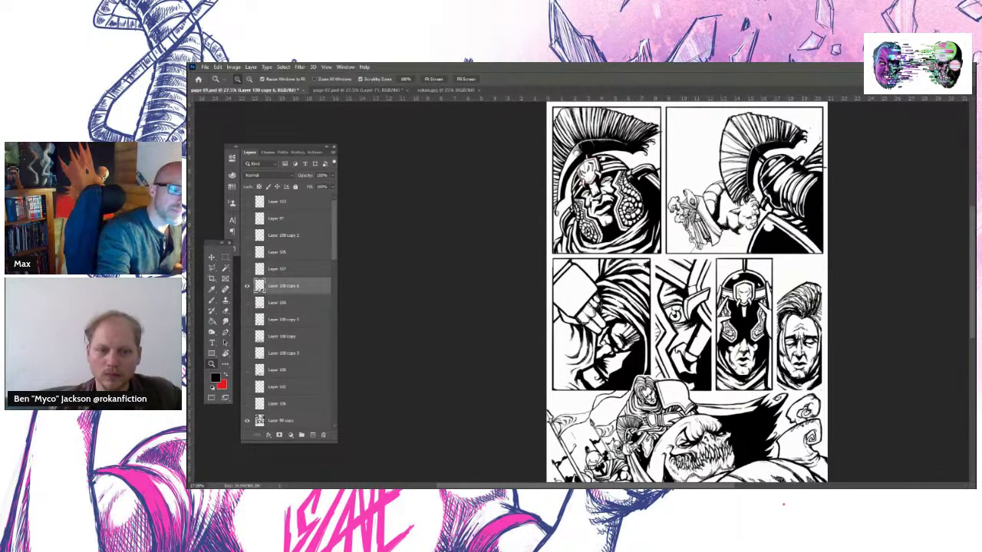
scroll(973, 247, up, 2)
mouse_move(973, 247)
mouse_down()
mouse_move(973, 275)
mouse_move(974, 265)
mouse_up()
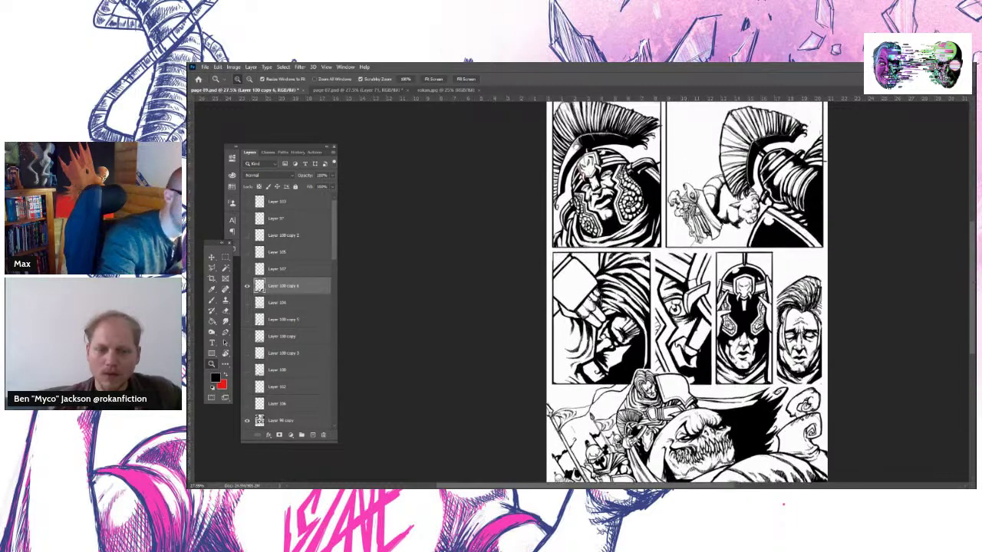
Compare the castle page with page 07, viewing page 07's sketched rider and toothed mount up close
click(449, 91)
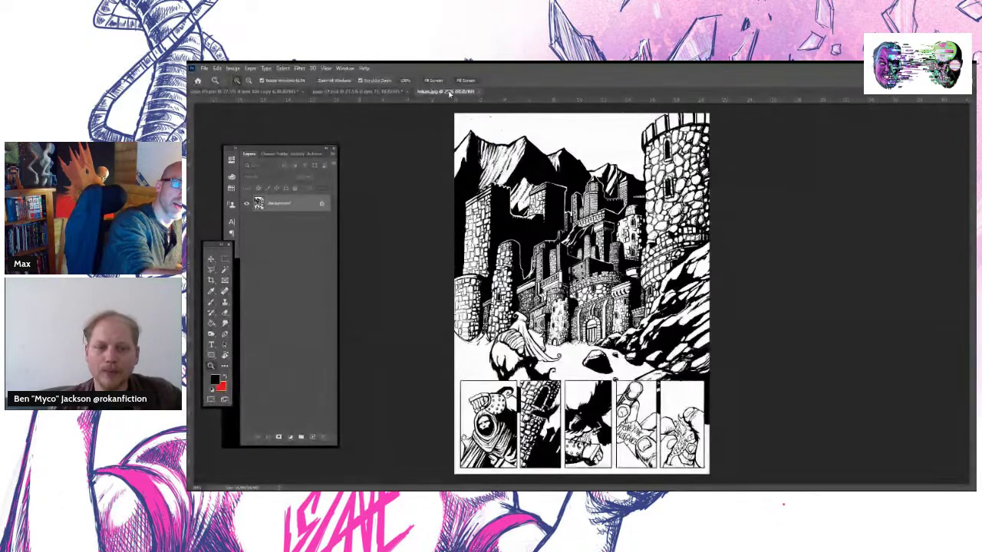
click(364, 91)
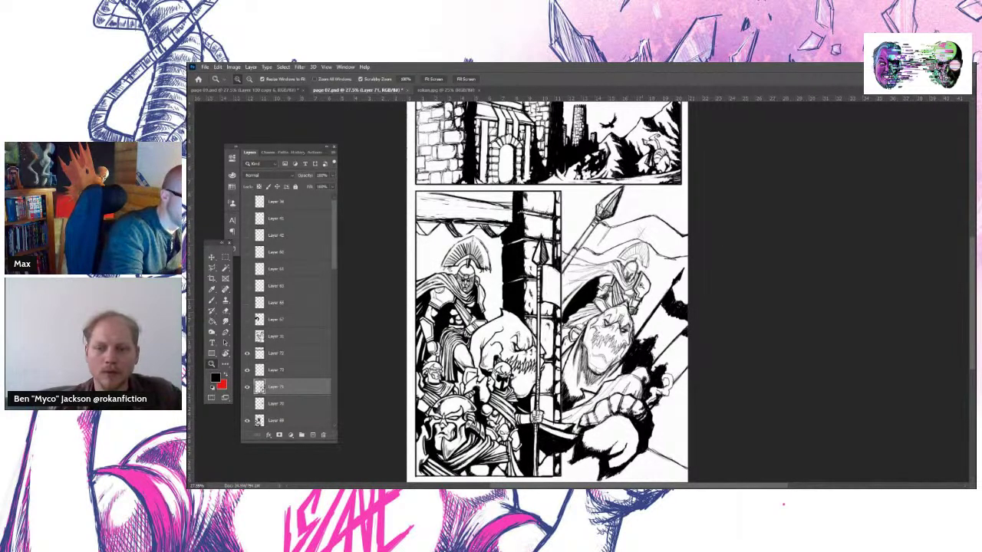
drag(632, 286, 666, 286)
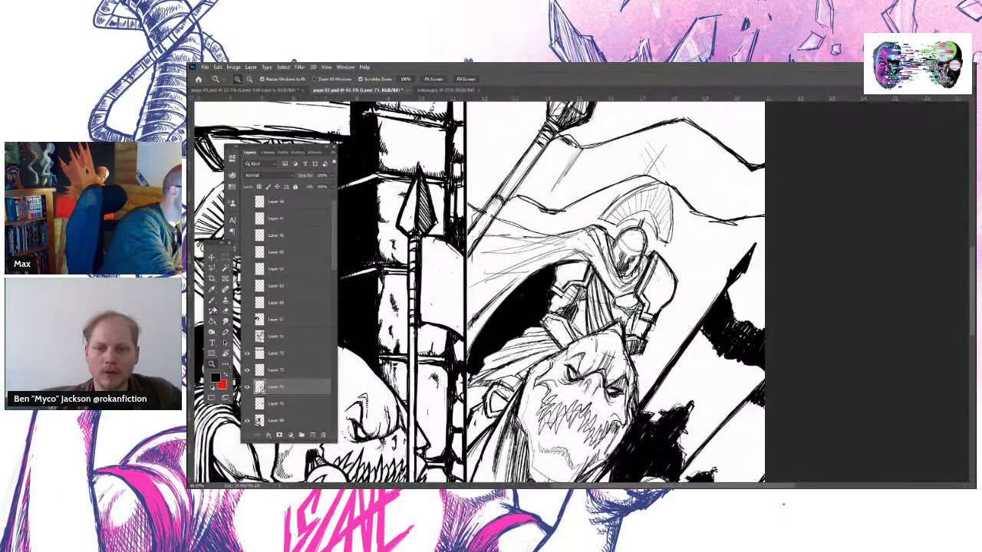
key(b)
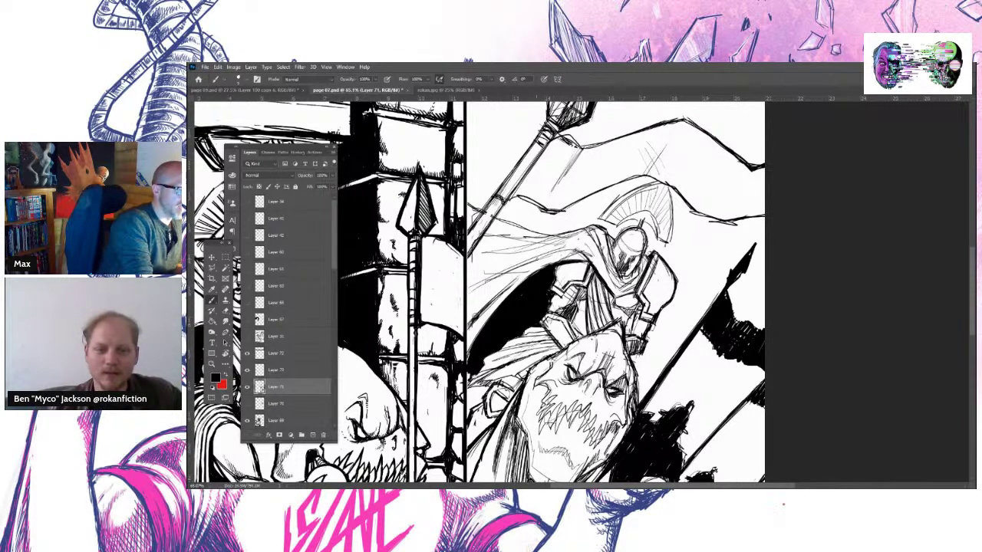
click(451, 90)
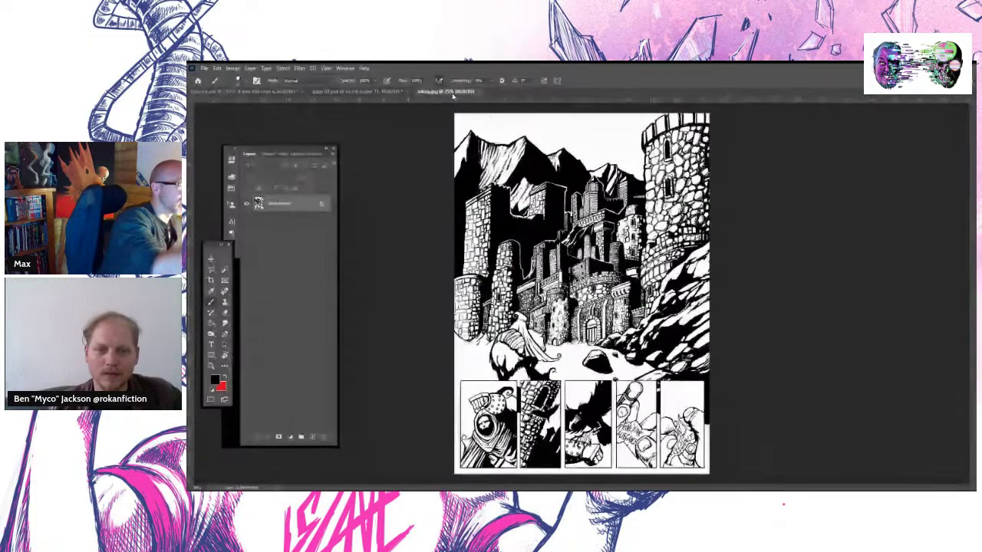
click(394, 90)
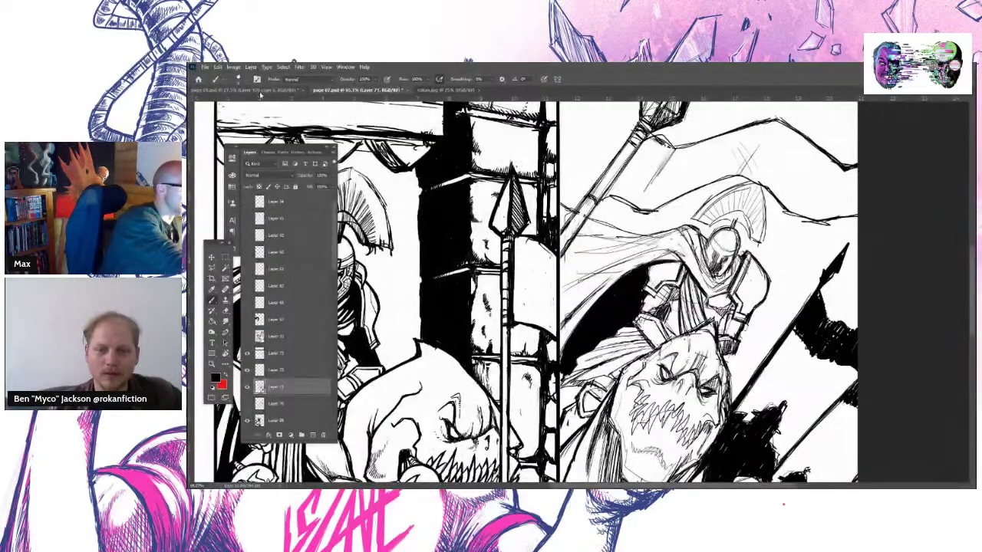
Return to page 09 and look over its row of faces and bottom battle scene
click(245, 91)
click(213, 365)
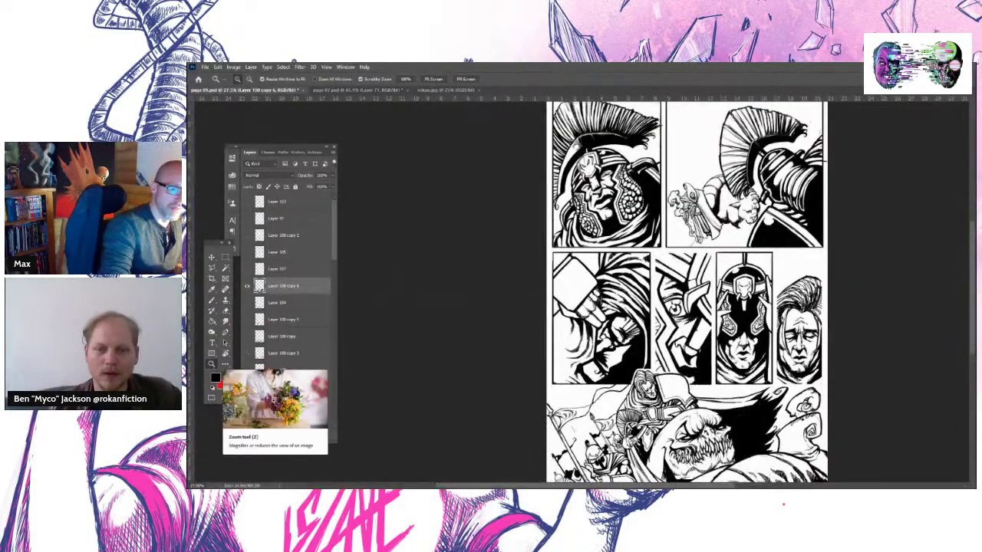
scroll(971, 349, down, 2)
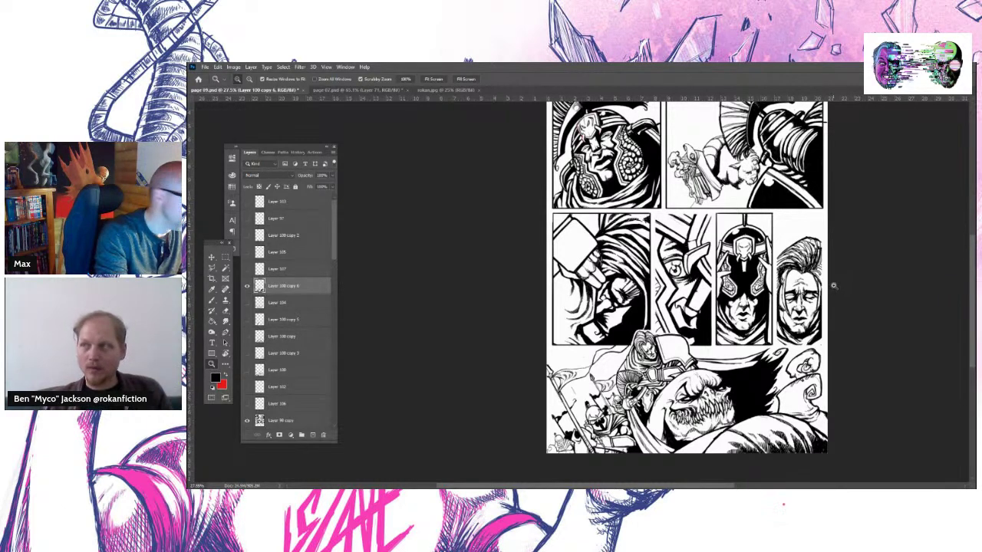
click(212, 301)
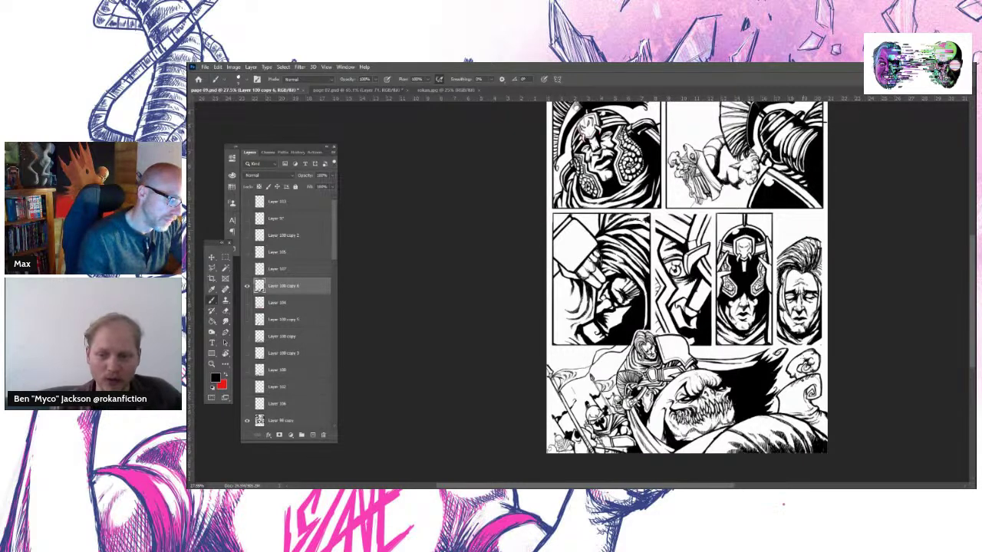
key(e)
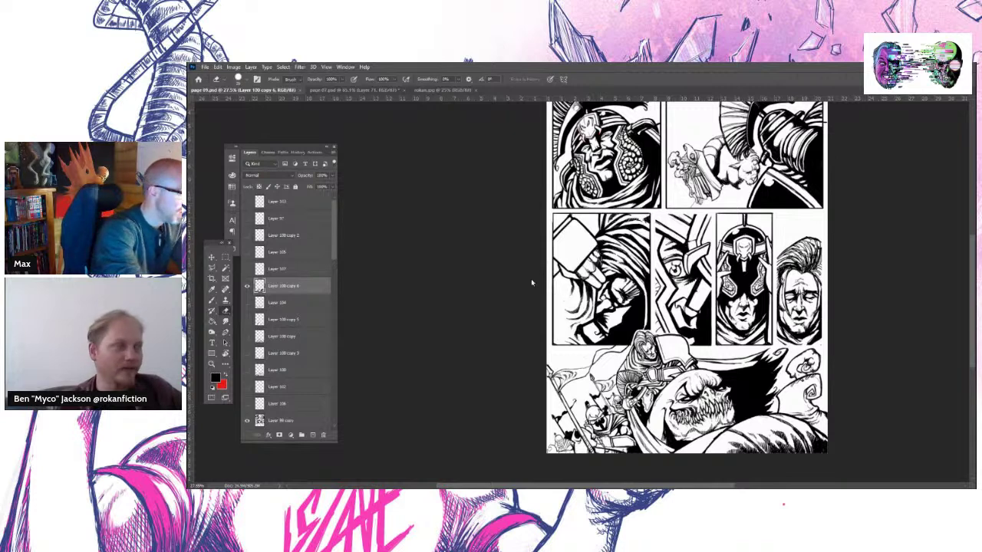
key(b)
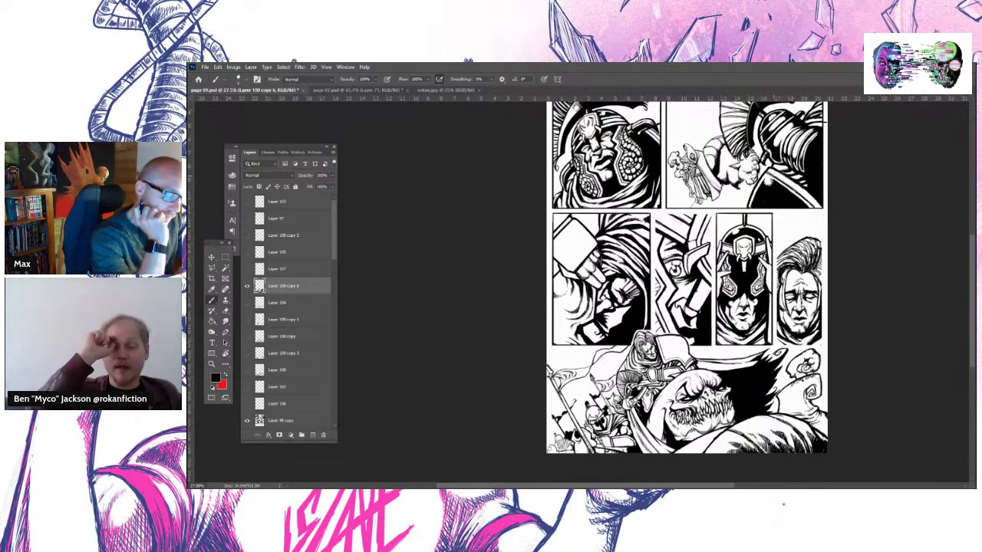
Review page 09 from the crested helmet panels down to the battle scene and back
drag(972, 293, 973, 250)
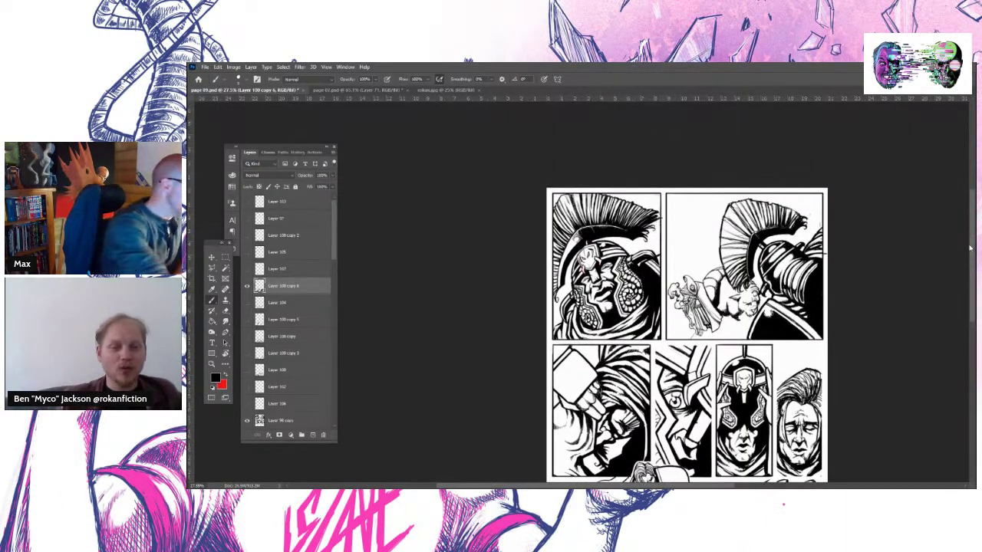
key(e)
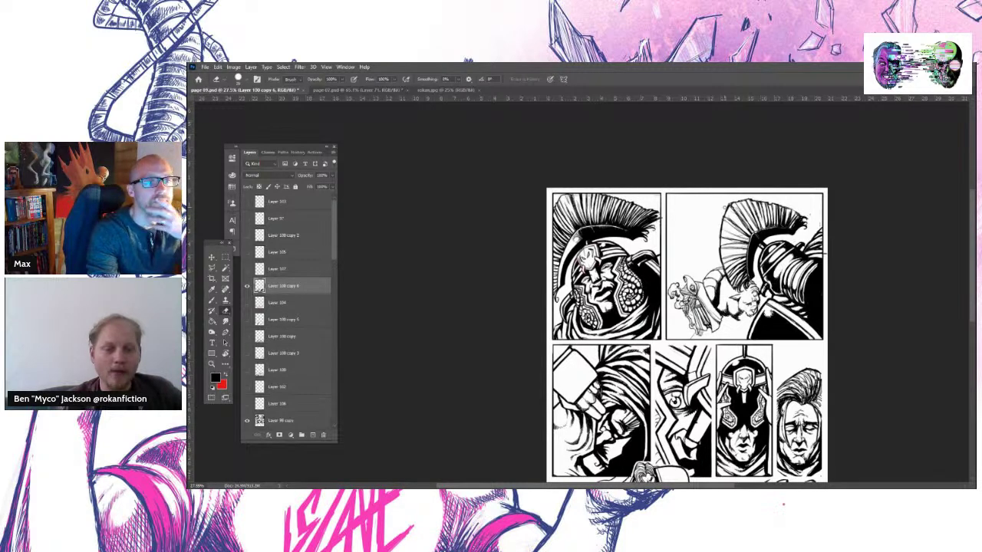
drag(975, 296, 966, 350)
scroll(966, 350, down, 2)
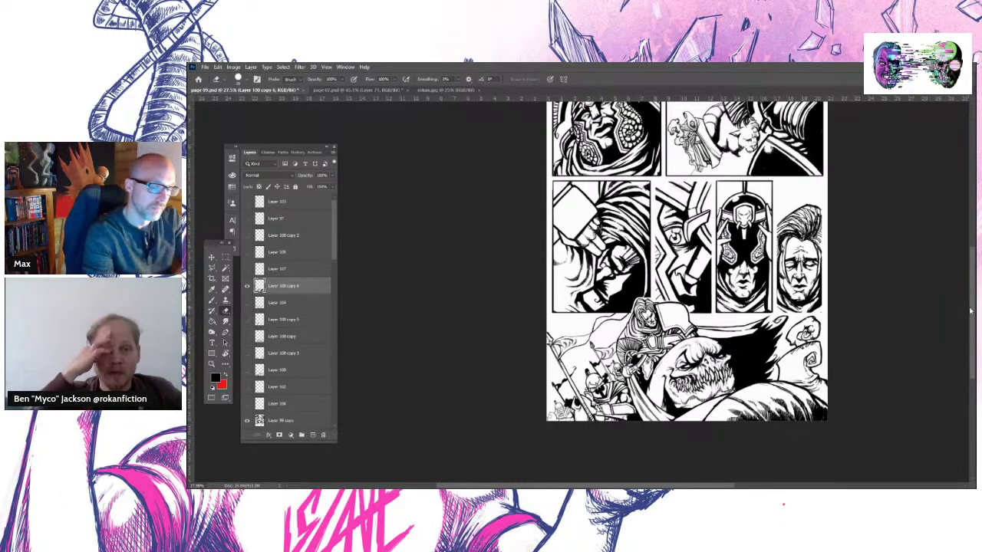
scroll(974, 308, up, 1)
scroll(973, 308, up, 1)
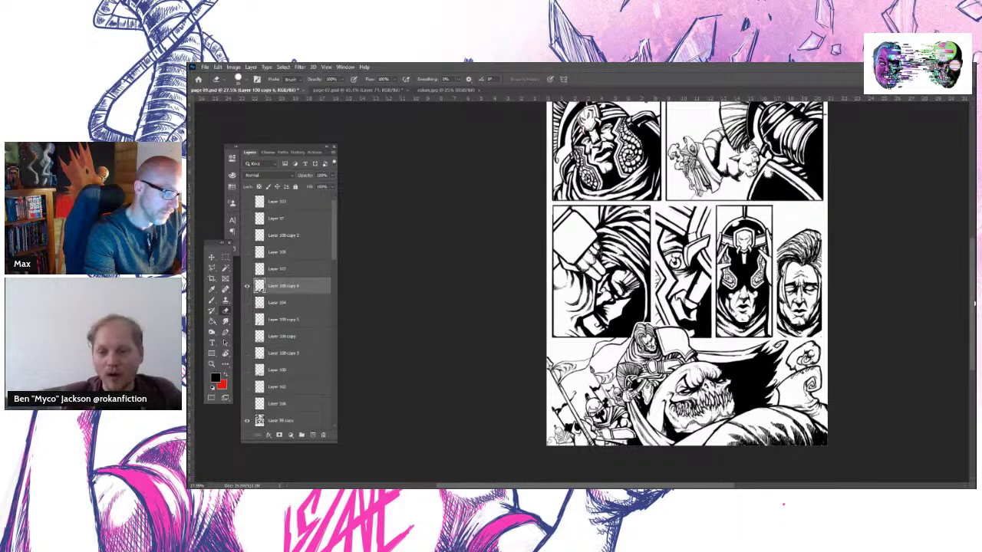
drag(974, 304, 973, 272)
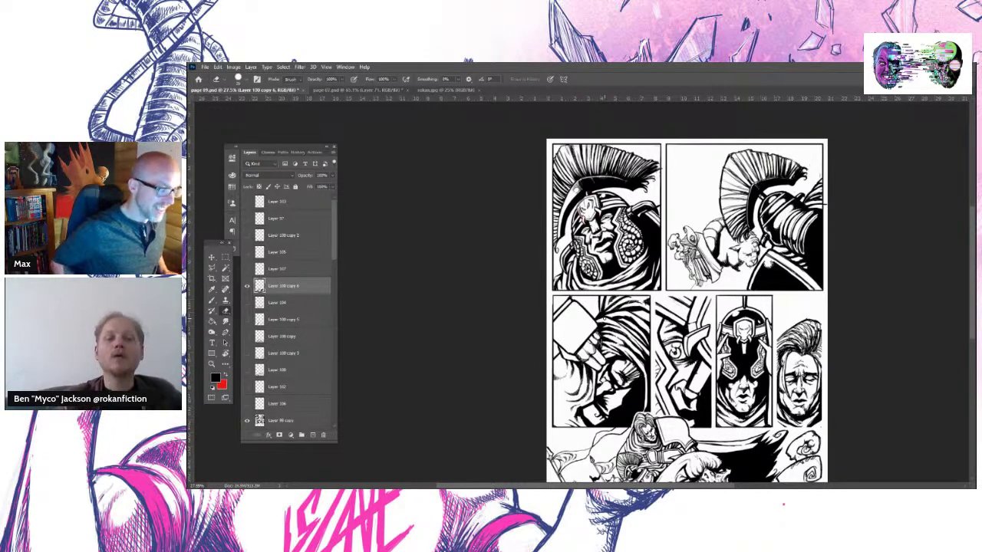
drag(973, 282, 961, 331)
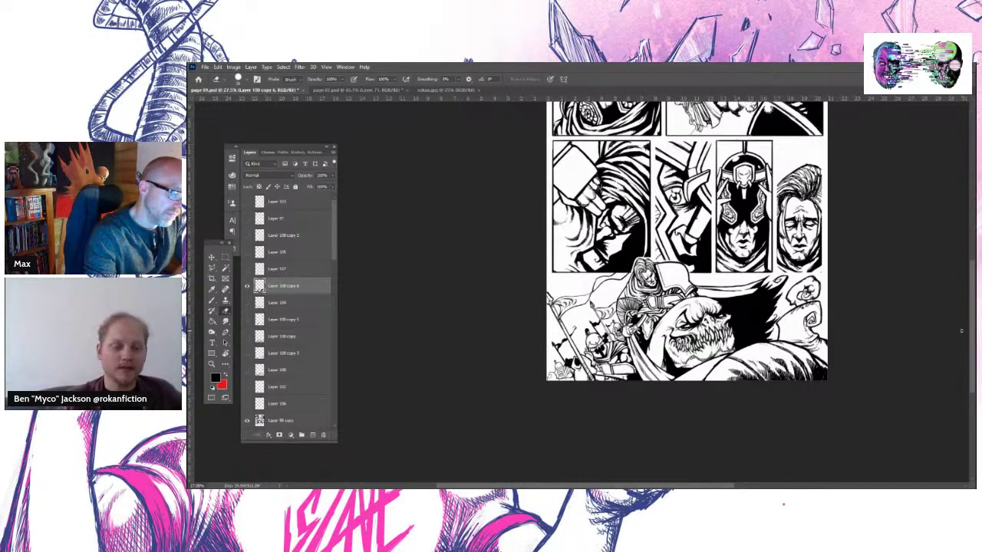
scroll(971, 297, up, 3)
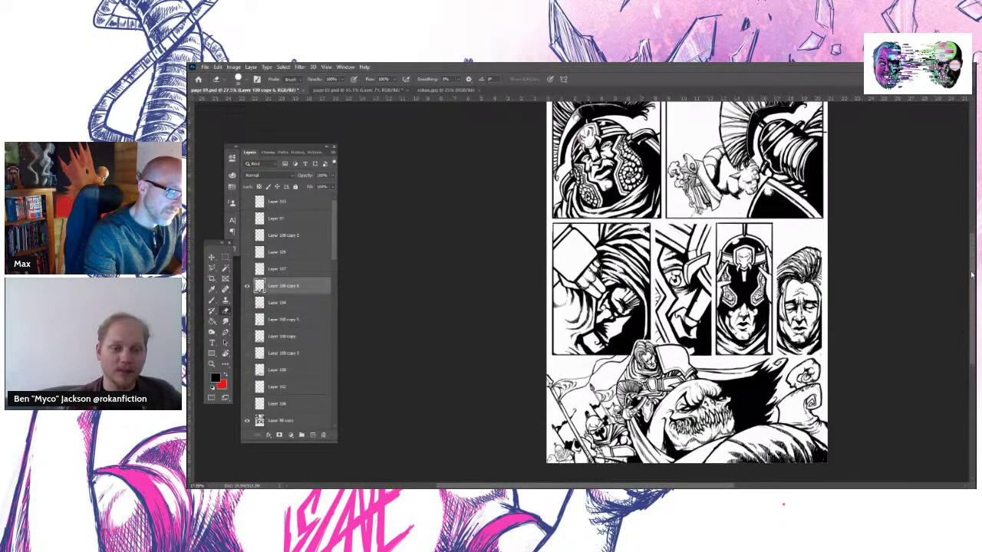
Ink small touch-up strokes on the curled tentacle shape beside the mount's black mane in page 09's battle scene
key(z)
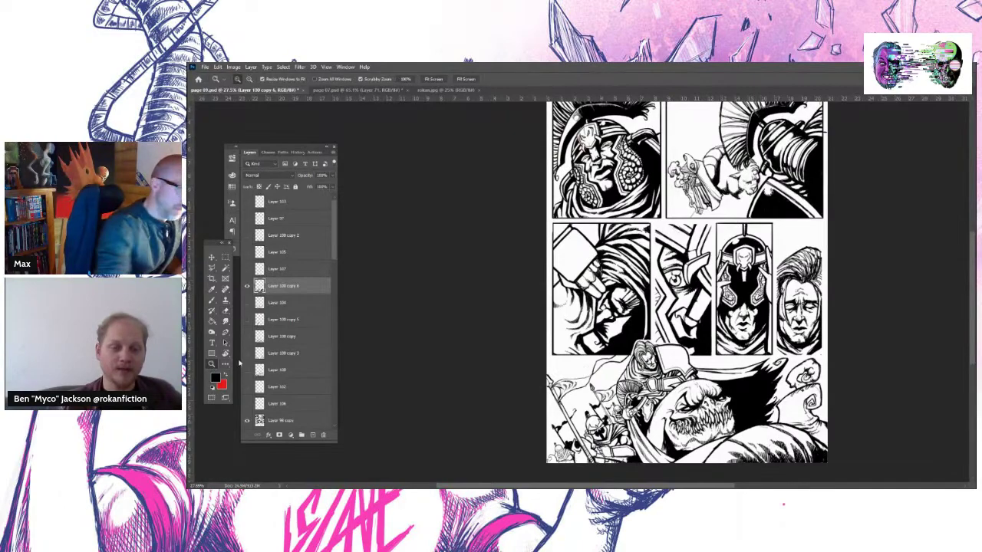
drag(806, 391, 863, 391)
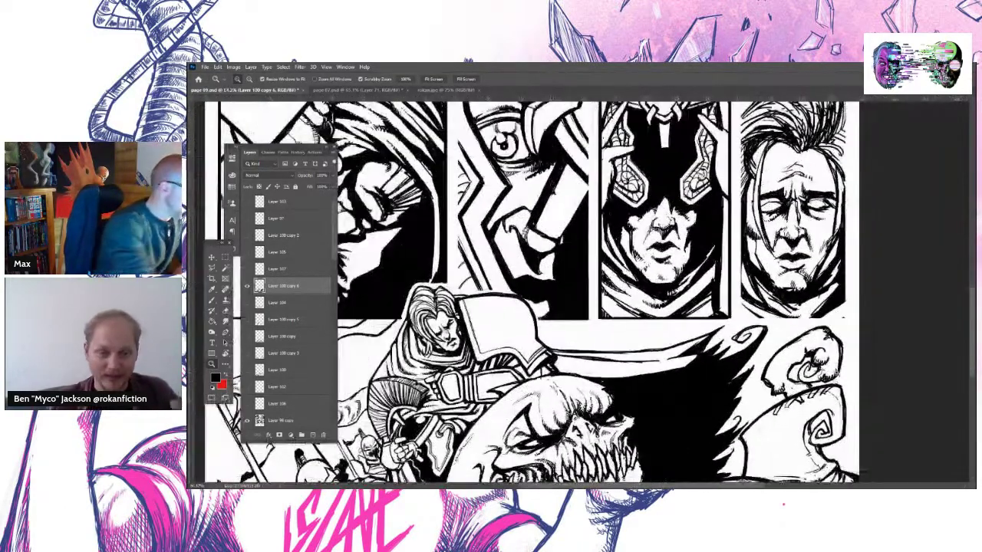
key(b)
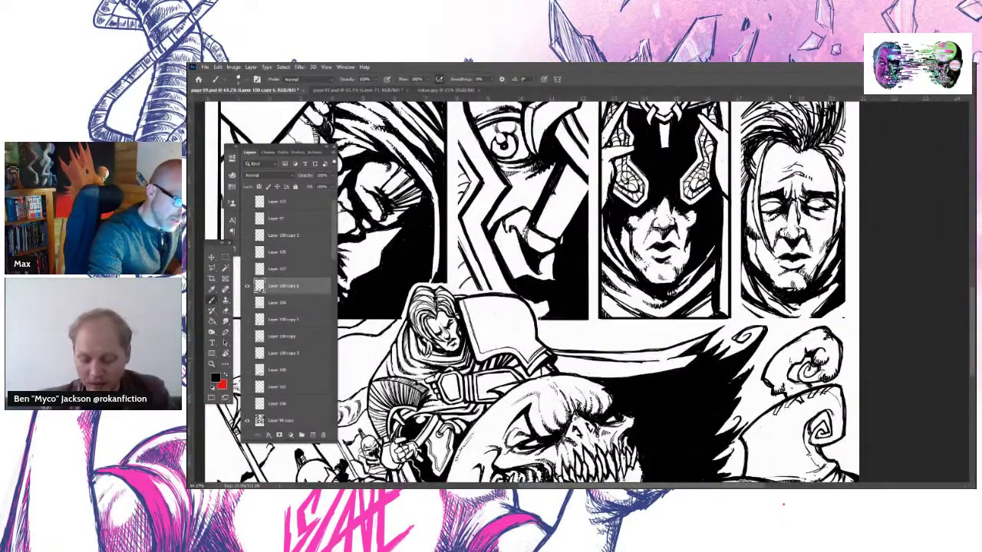
drag(789, 357, 793, 364)
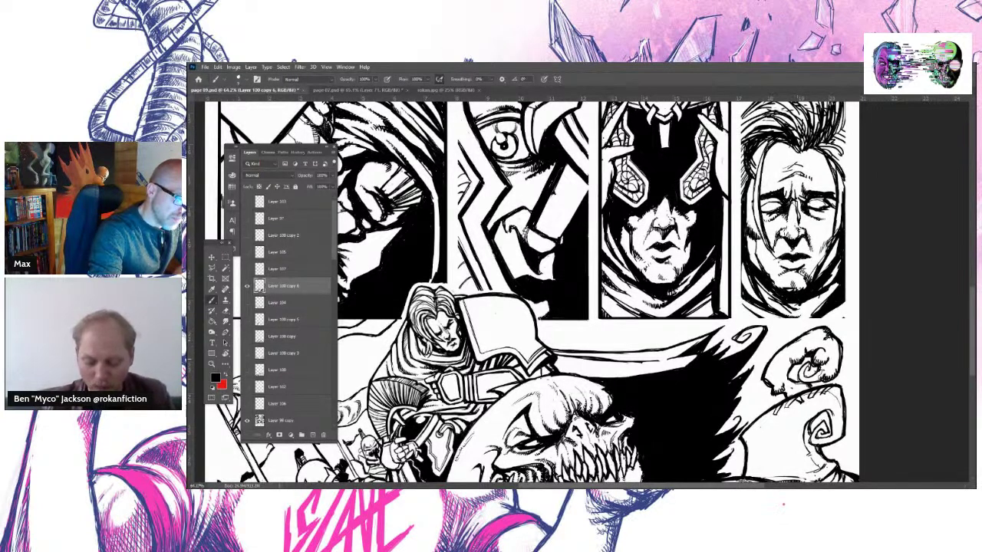
drag(811, 357, 817, 361)
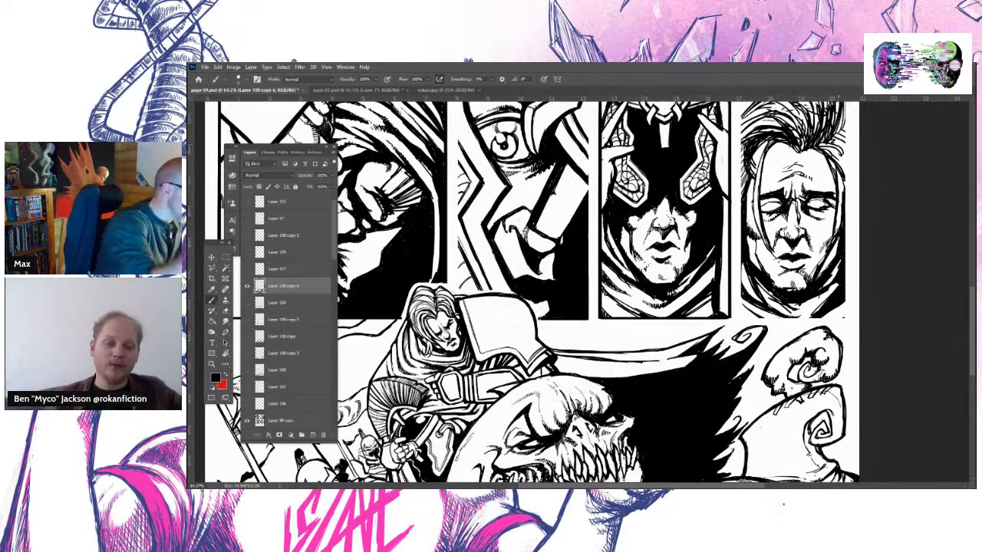
Look over the whole of page 09, compare page 07 with the castle page, and return to page 07
key(z)
drag(559, 314, 537, 318)
key(ctrl+0)
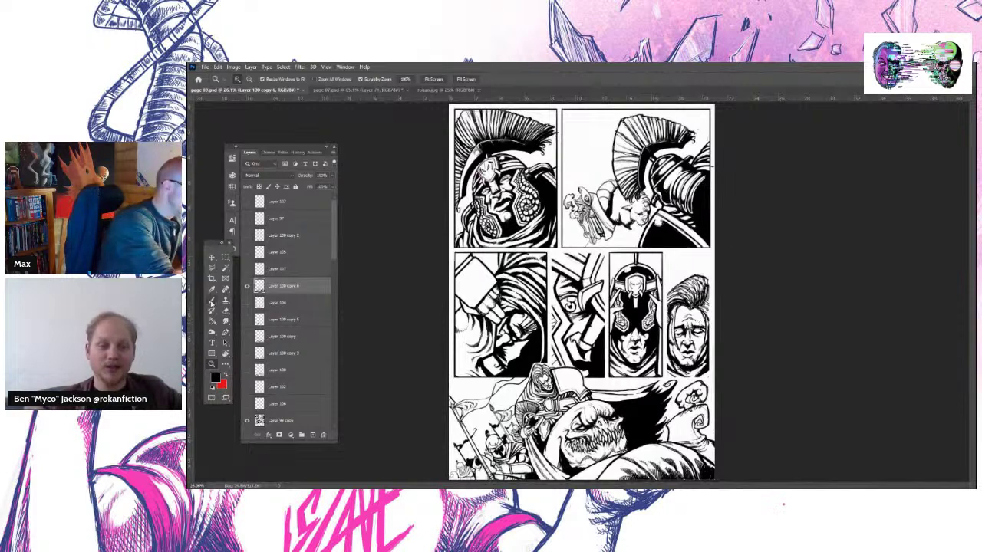
click(211, 302)
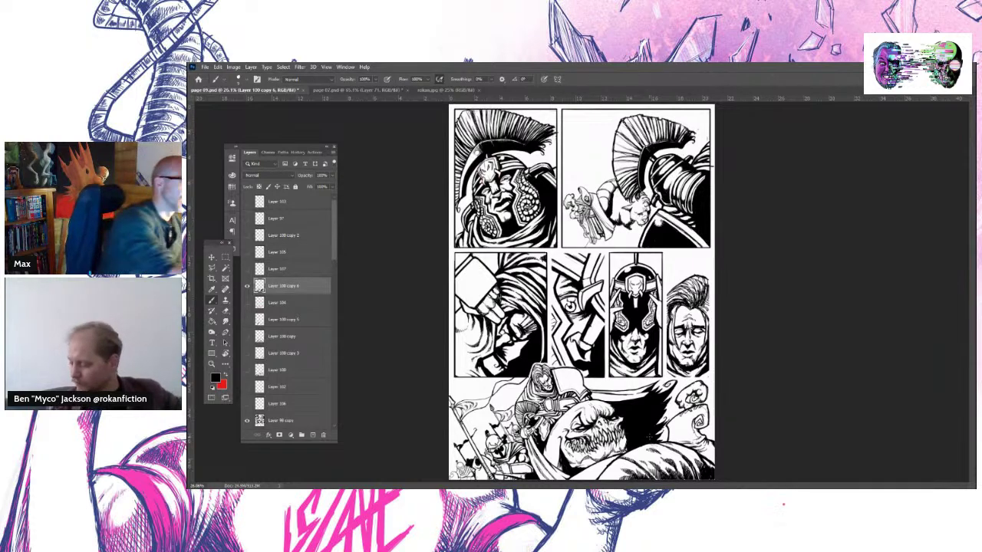
click(360, 91)
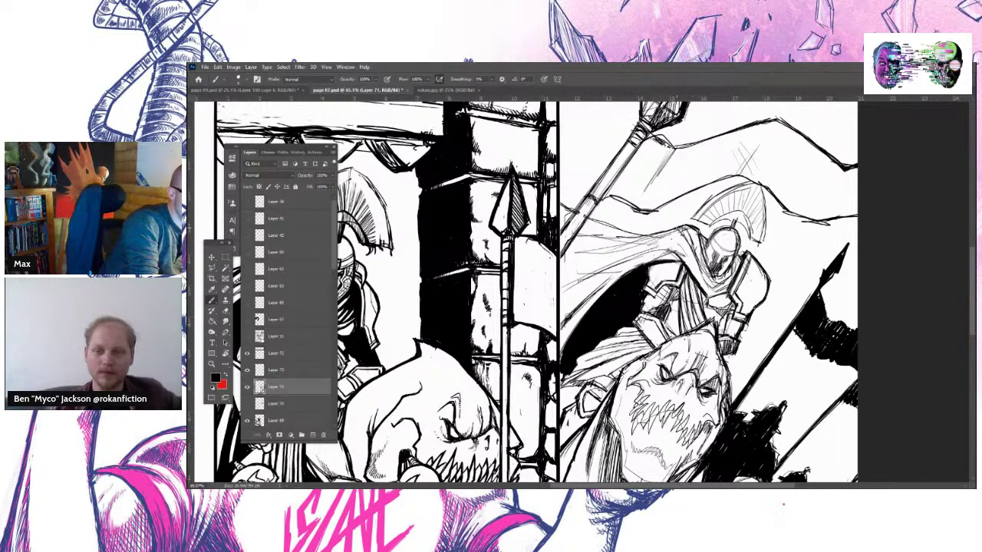
click(444, 92)
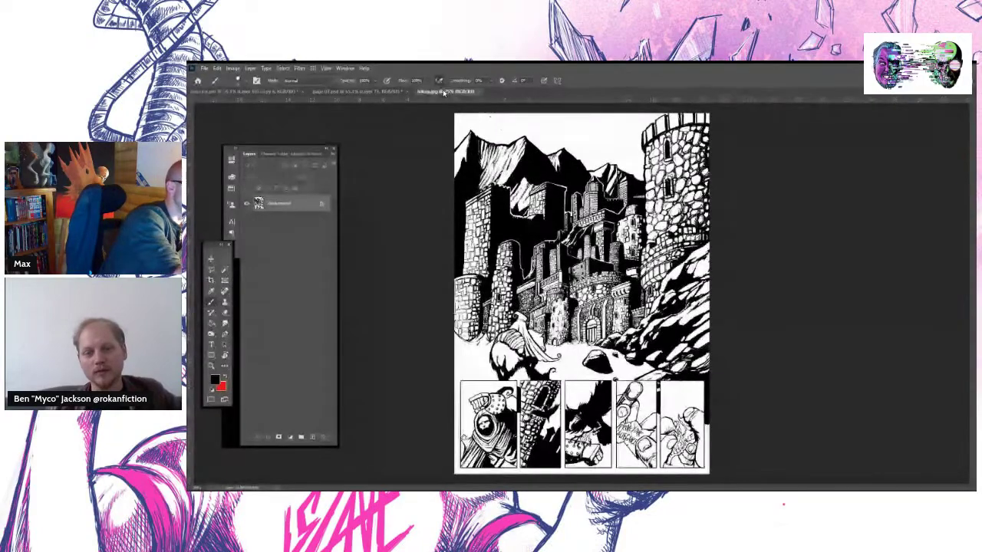
click(357, 91)
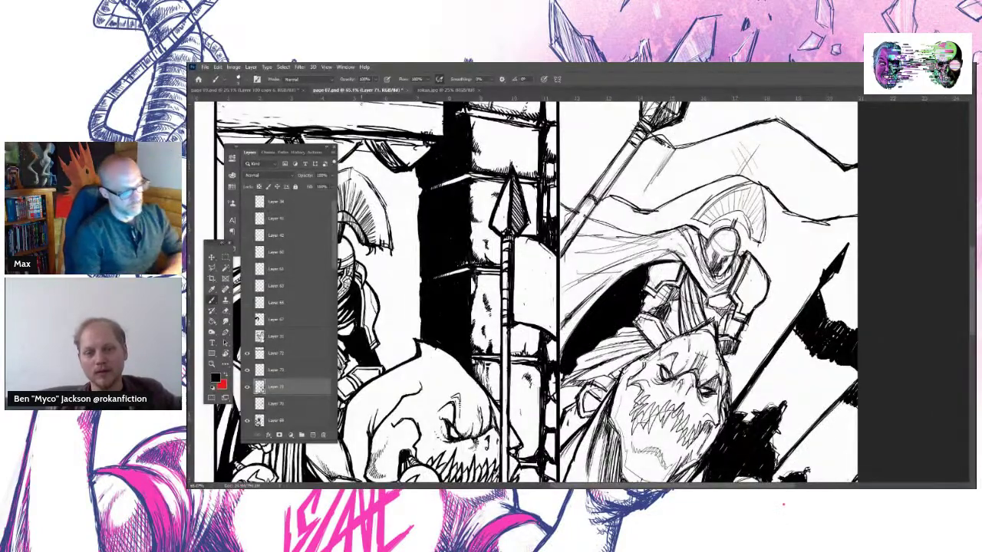
Reduce the Eraser's Hard Round tip to a much smaller size for fine corrections on page 07
scroll(972, 303, down, 3)
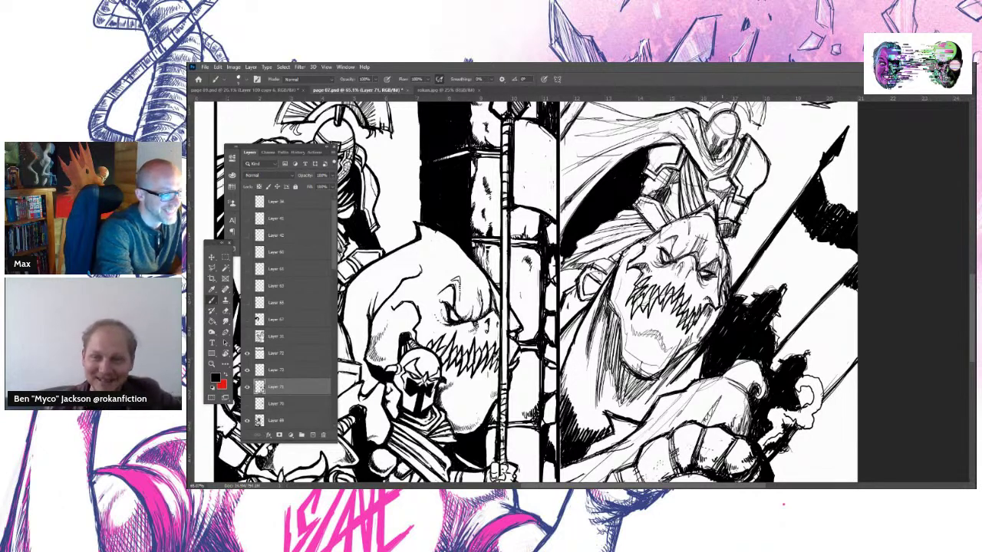
key(e)
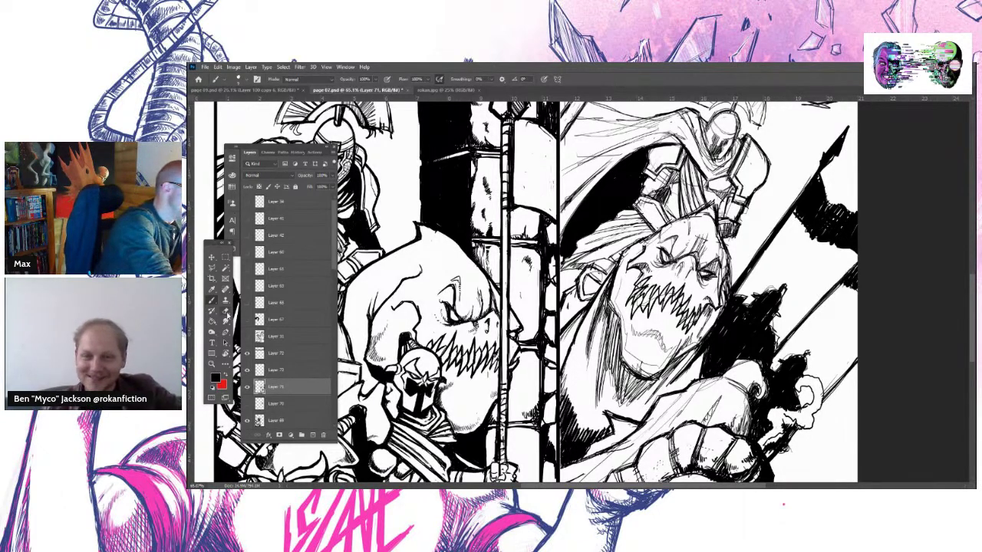
click(241, 79)
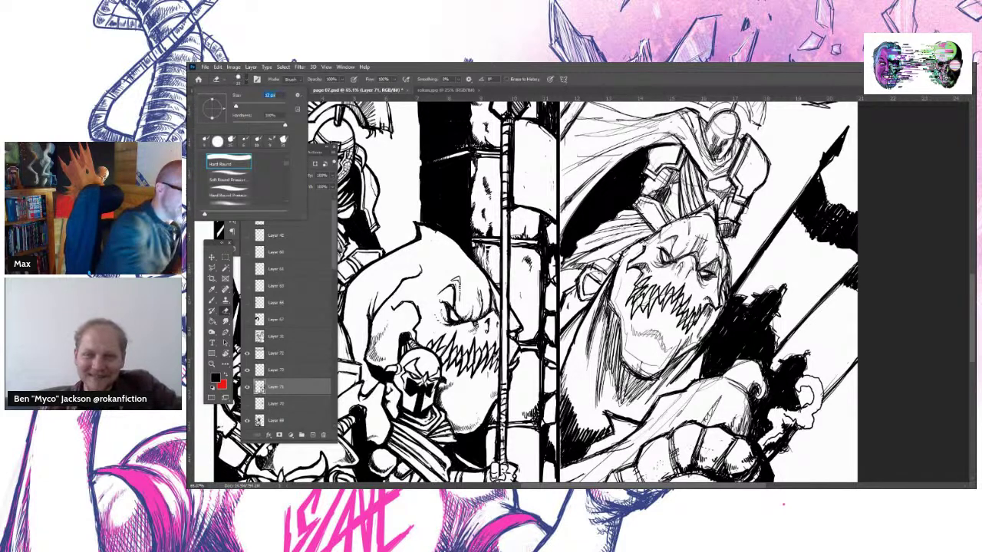
key(Escape)
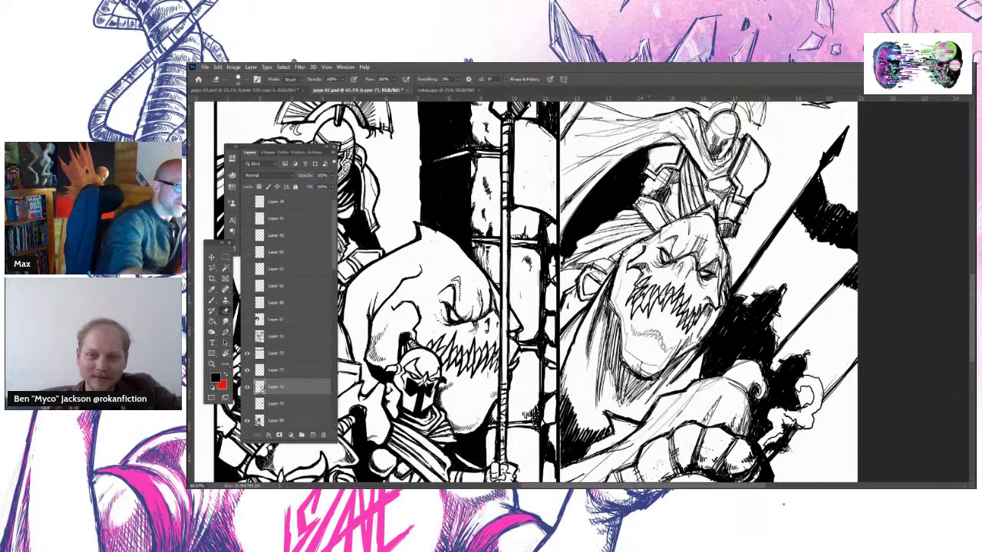
click(244, 81)
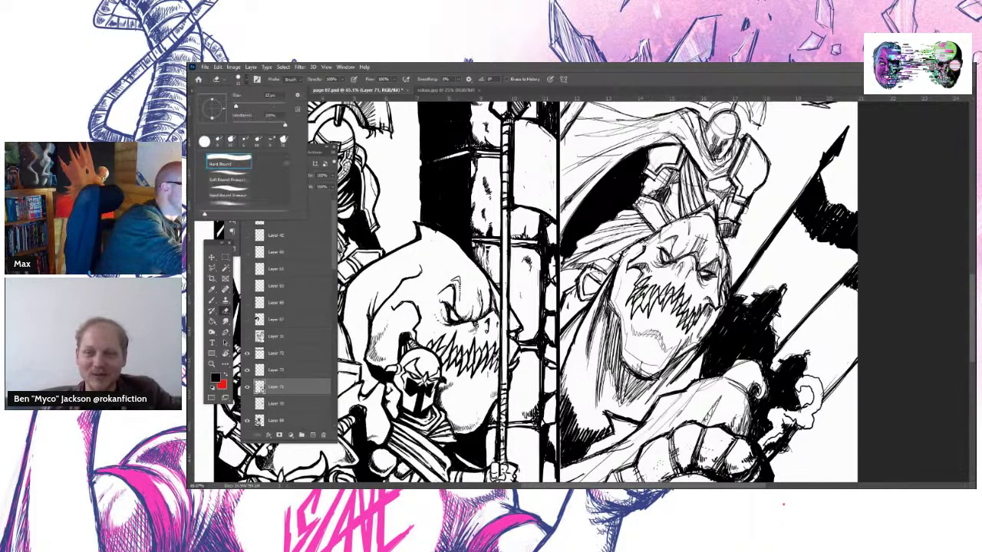
click(268, 95)
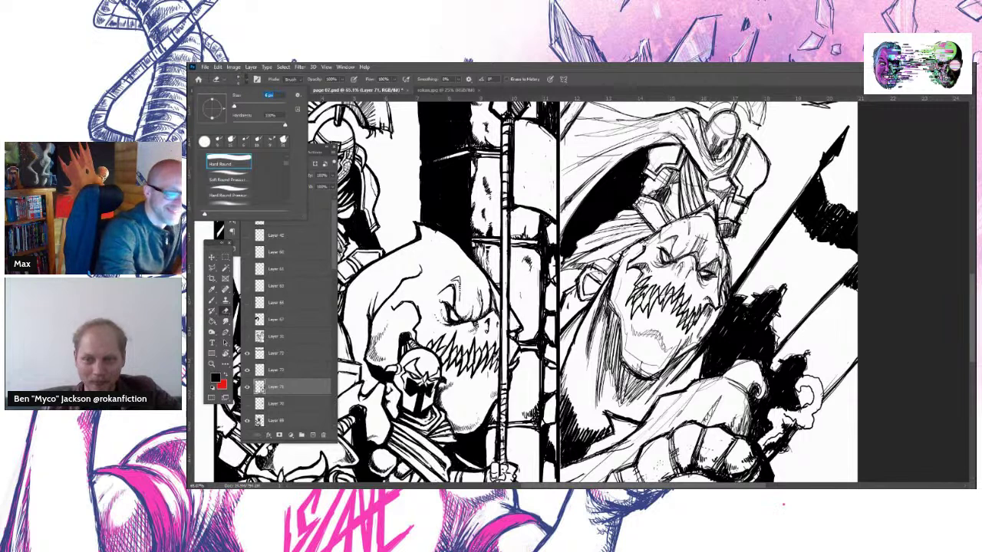
key(Return)
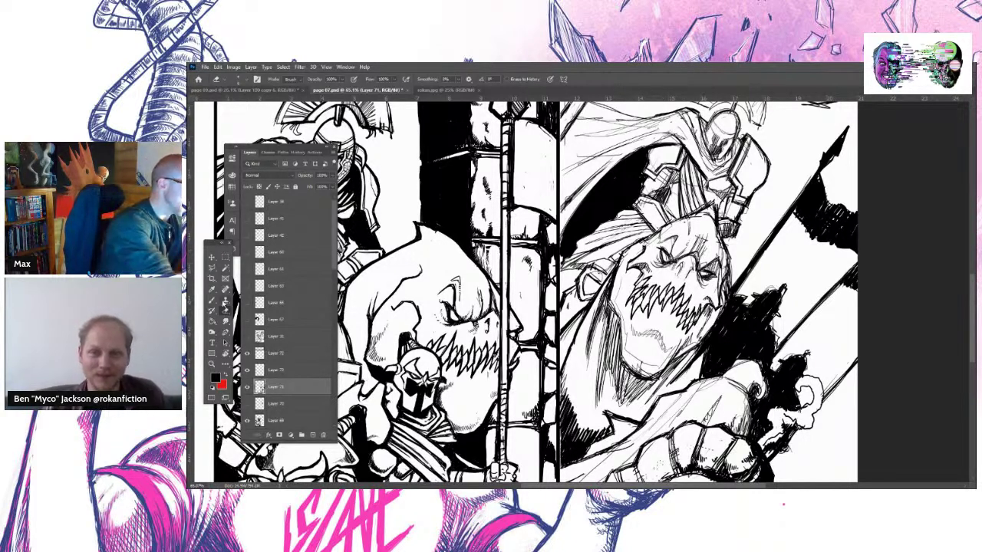
Ink over the sketched toothed mount in page 07's battle panel, strengthening its jaw, neck shadow, crown and side of the head
key(b)
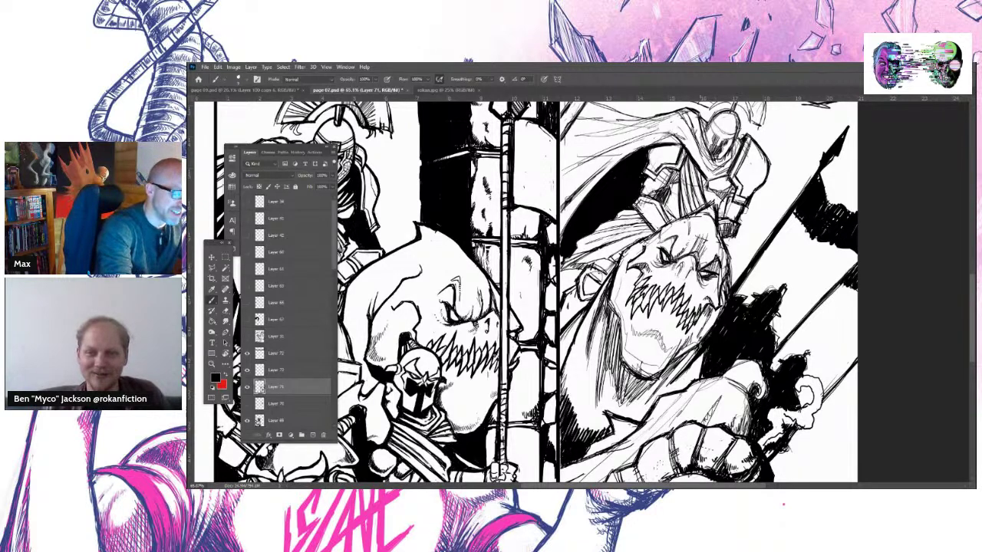
drag(697, 349, 679, 374)
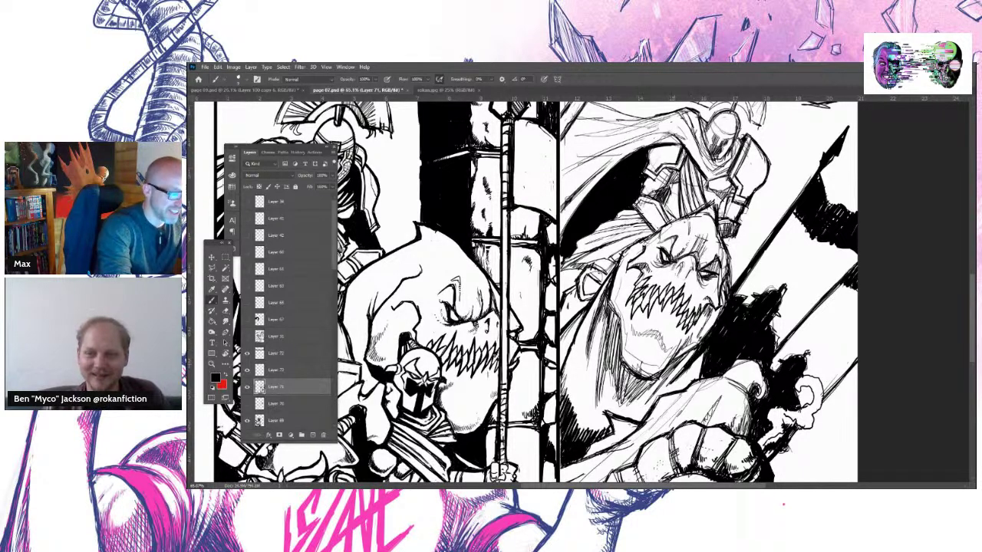
drag(612, 275, 609, 319)
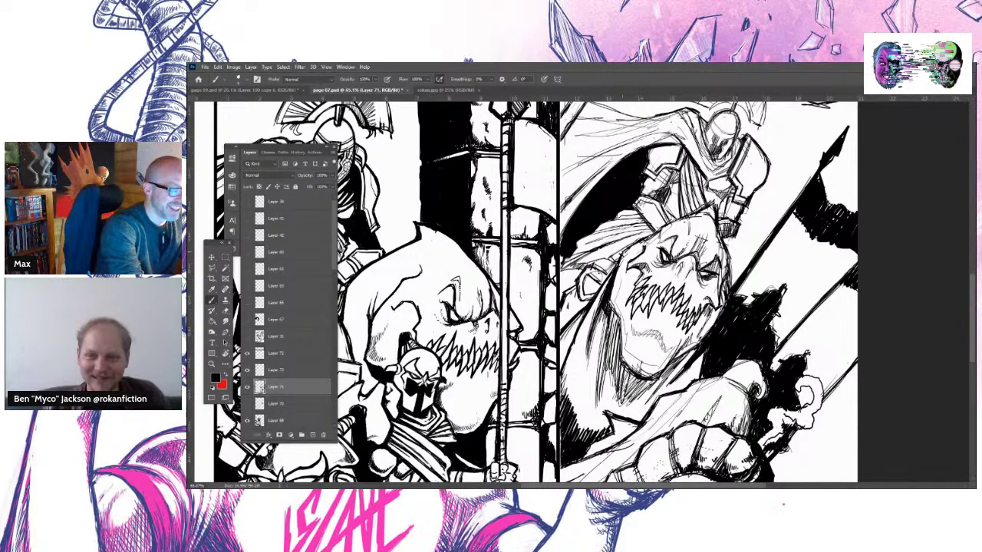
mouse_move(646, 233)
mouse_down()
mouse_move(654, 240)
mouse_move(716, 203)
mouse_move(724, 243)
mouse_up()
drag(722, 247, 732, 266)
drag(724, 247, 726, 289)
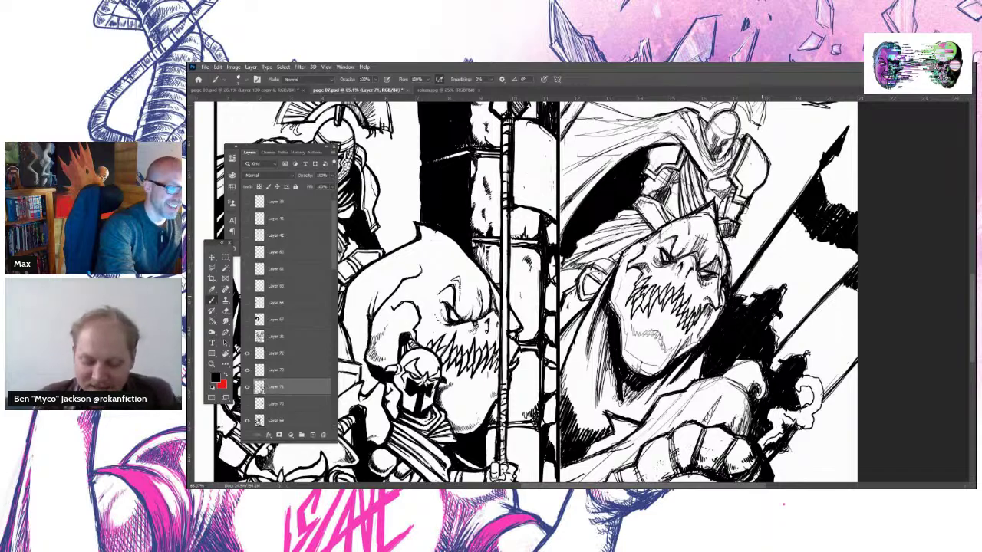
Check page 07 as a whole, then refine the lines of the mount's large clenched fist with the Eraser and Brush
key(z)
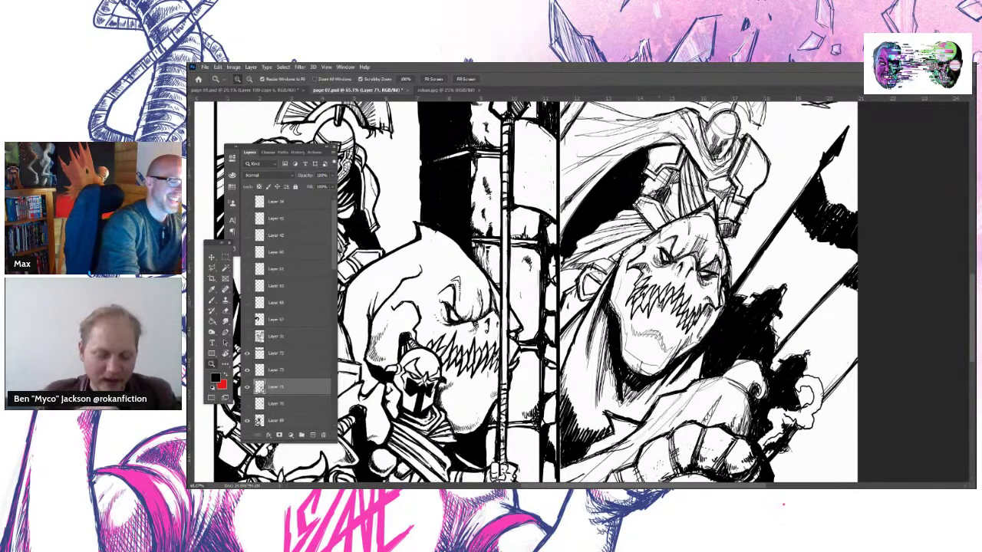
key(ctrl+minus)
key(ctrl+minus)
key(ctrl+minus)
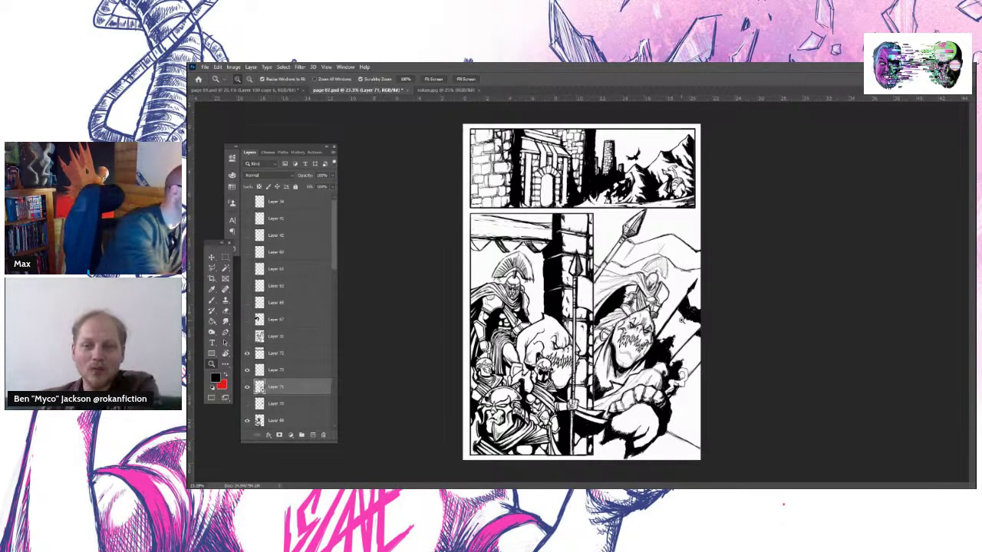
drag(651, 395, 698, 395)
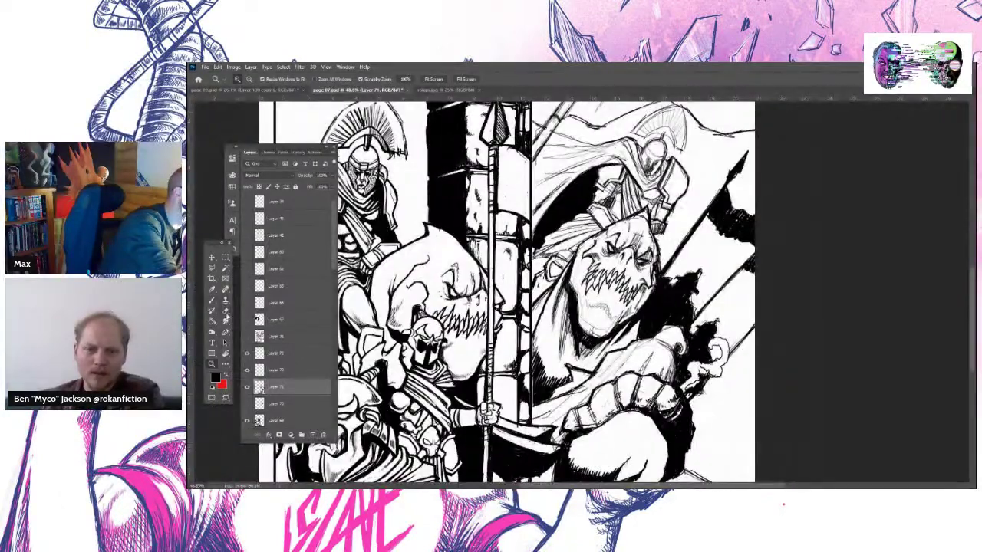
key(e)
drag(619, 389, 618, 406)
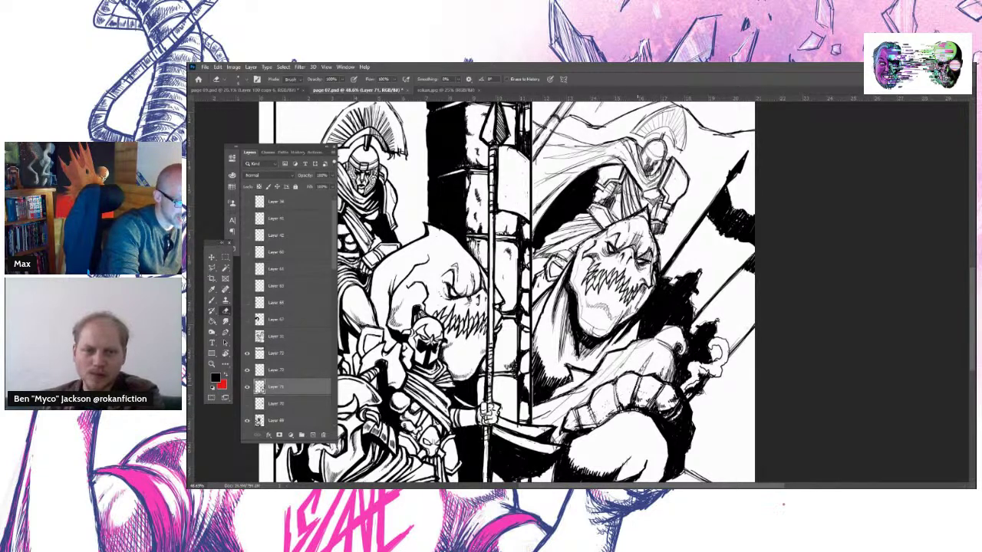
key(b)
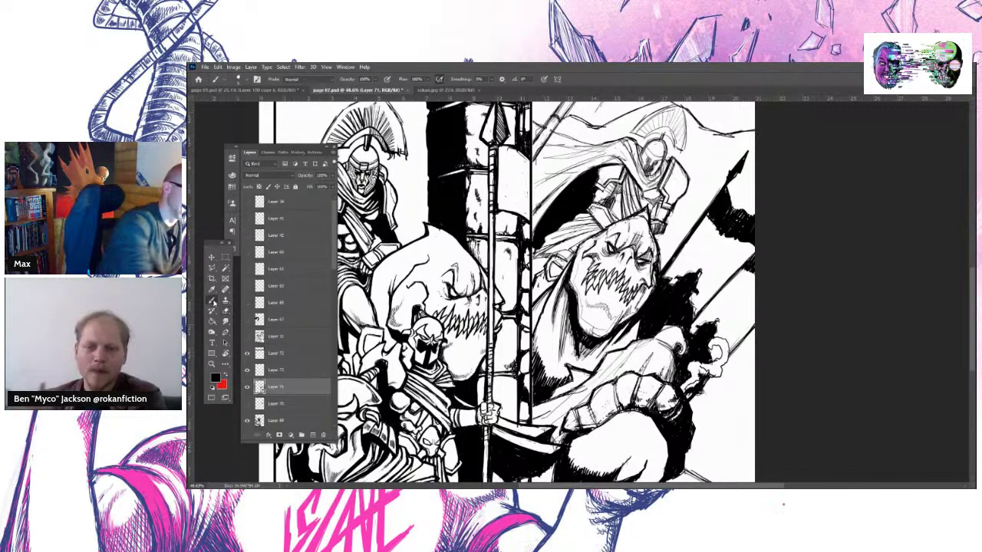
drag(617, 385, 615, 408)
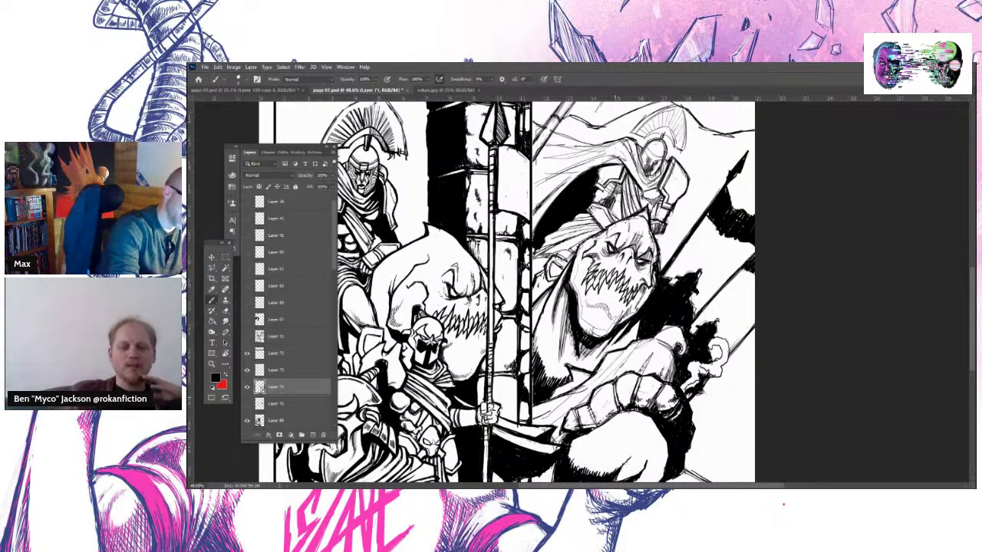